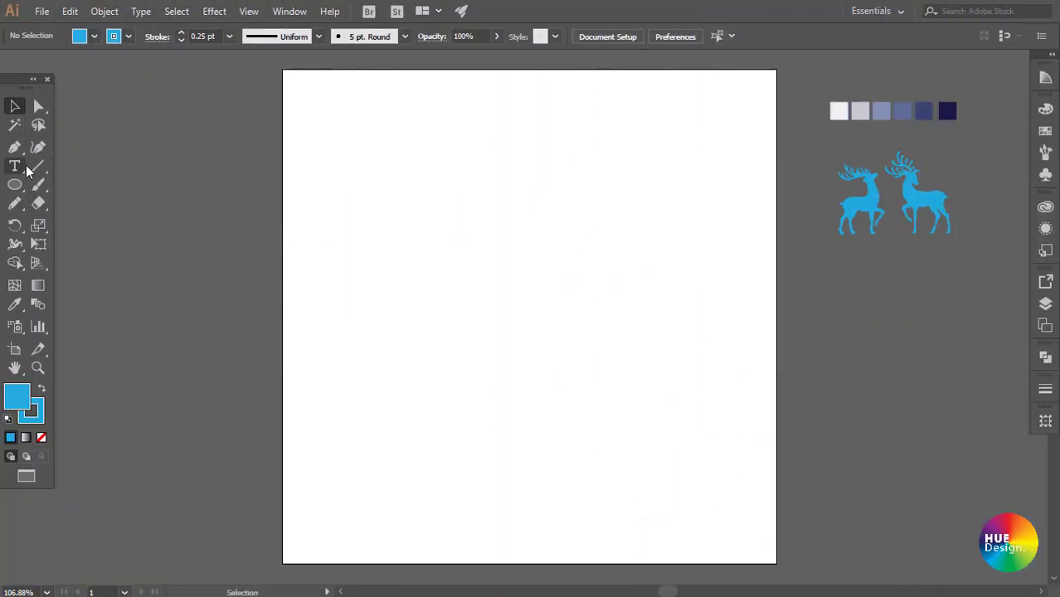
- Draw a 210 × 210 mm square covering the whole artboard
{"action": "mouse_move", "coordinate": [14, 185]}
{"action": "left_mouse_down"}
{"action": "mouse_move", "coordinate": [91, 195]}
{"action": "mouse_move", "coordinate": [92, 180]}
{"action": "left_mouse_up"}
{"action": "left_click_drag", "start_coordinate": [284, 73], "coordinate": [777, 564]}
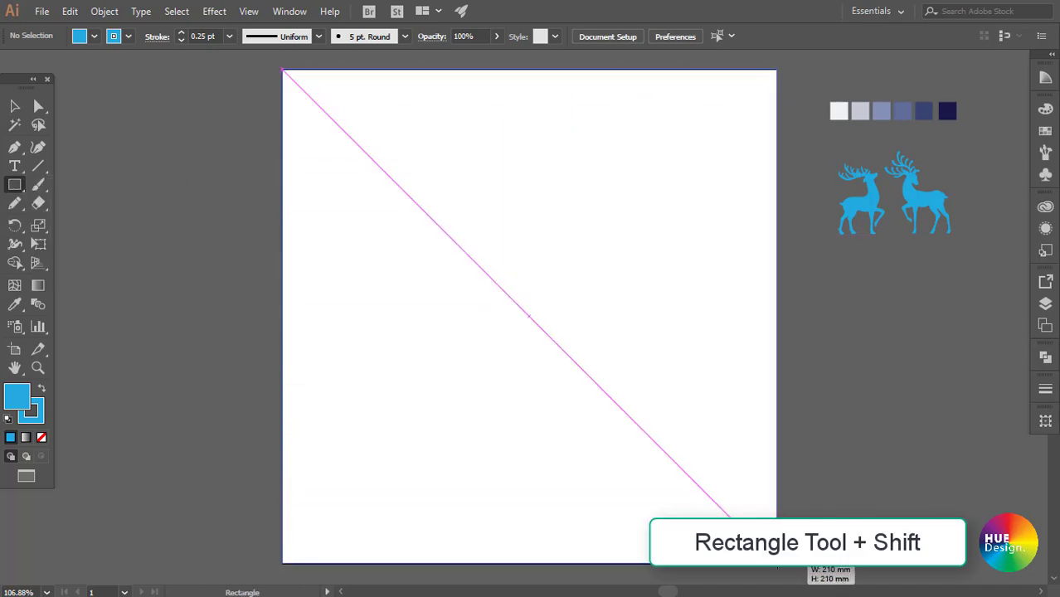
{"action": "key", "text": "v"}
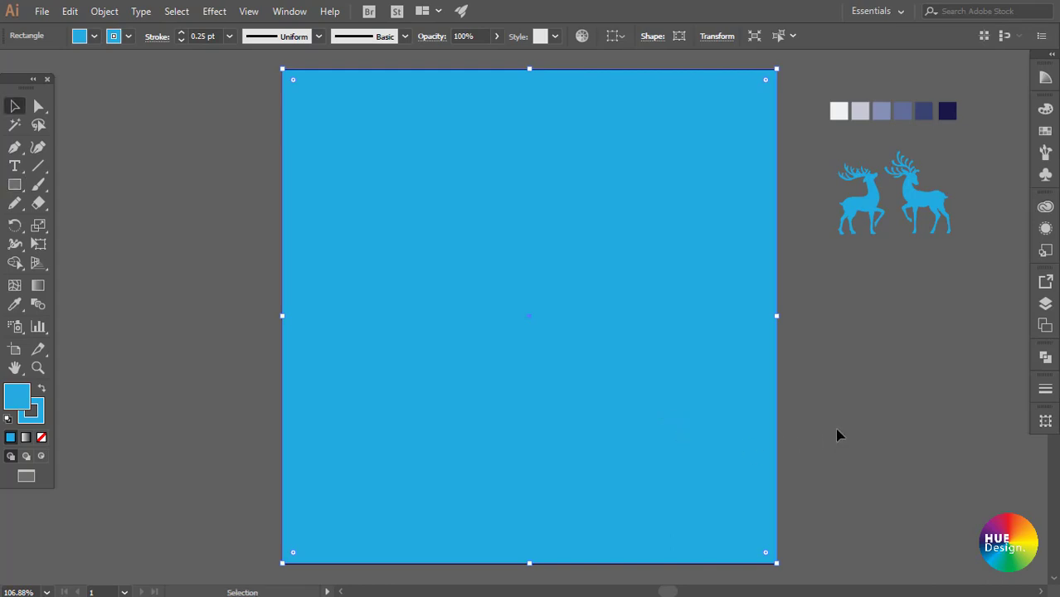
- Reset the square to the default white fill and black outline
{"action": "left_click", "coordinate": [838, 433]}
{"action": "left_click_drag", "start_coordinate": [771, 396], "coordinate": [754, 395]}
{"action": "left_click", "coordinate": [426, 302]}
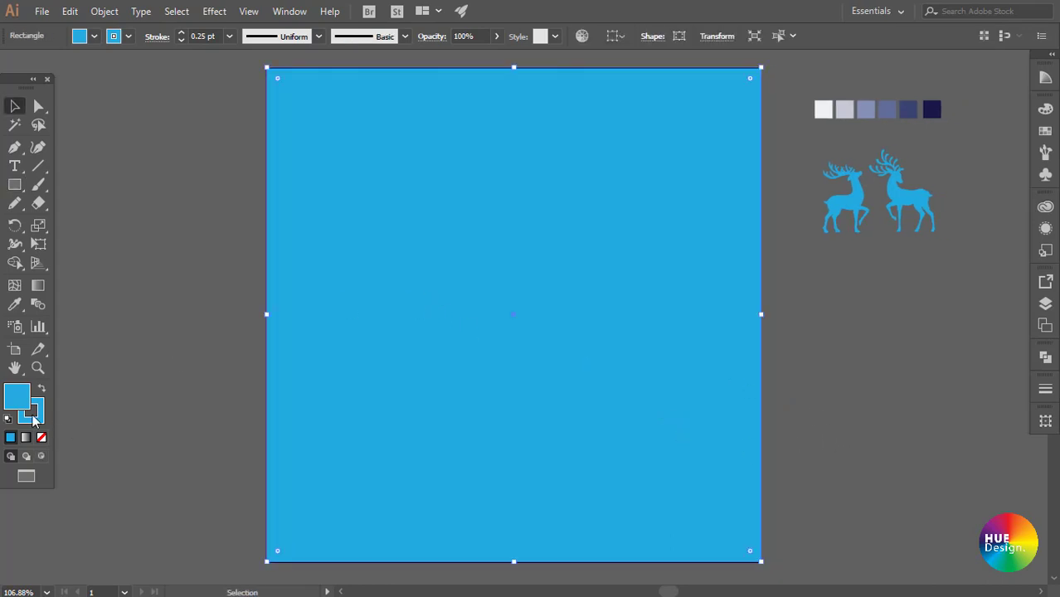
{"action": "left_click", "coordinate": [7, 419]}
{"action": "left_click", "coordinate": [158, 346]}
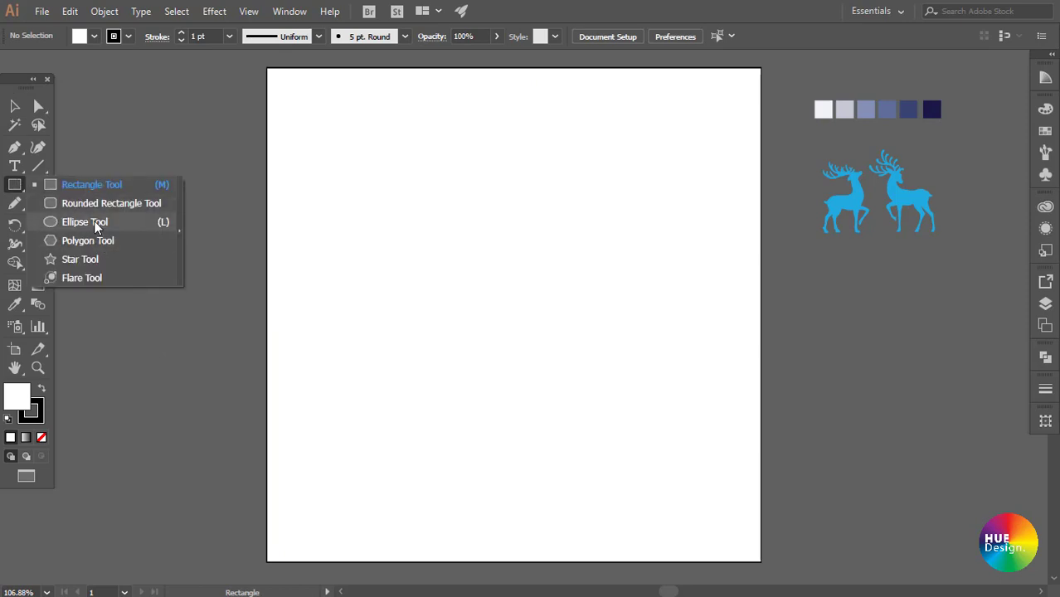
- Draw a large circle from the artboard centre and paste a smaller copy inside it
{"action": "left_click_drag", "start_coordinate": [14, 185], "coordinate": [91, 223]}
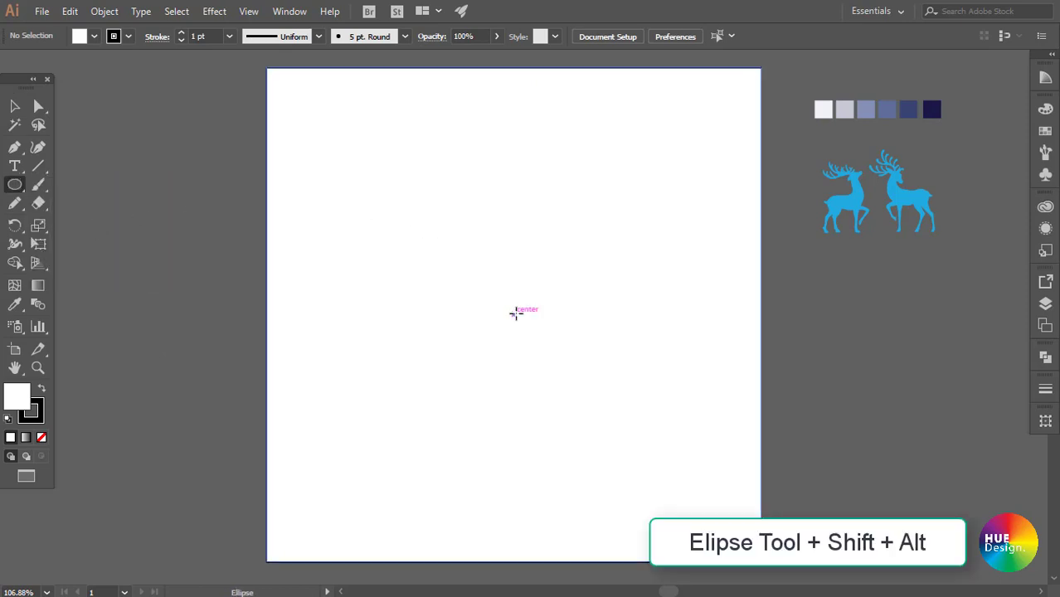
{"action": "left_click_drag", "start_coordinate": [514, 313], "coordinate": [632, 166]}
{"action": "key", "text": "v"}
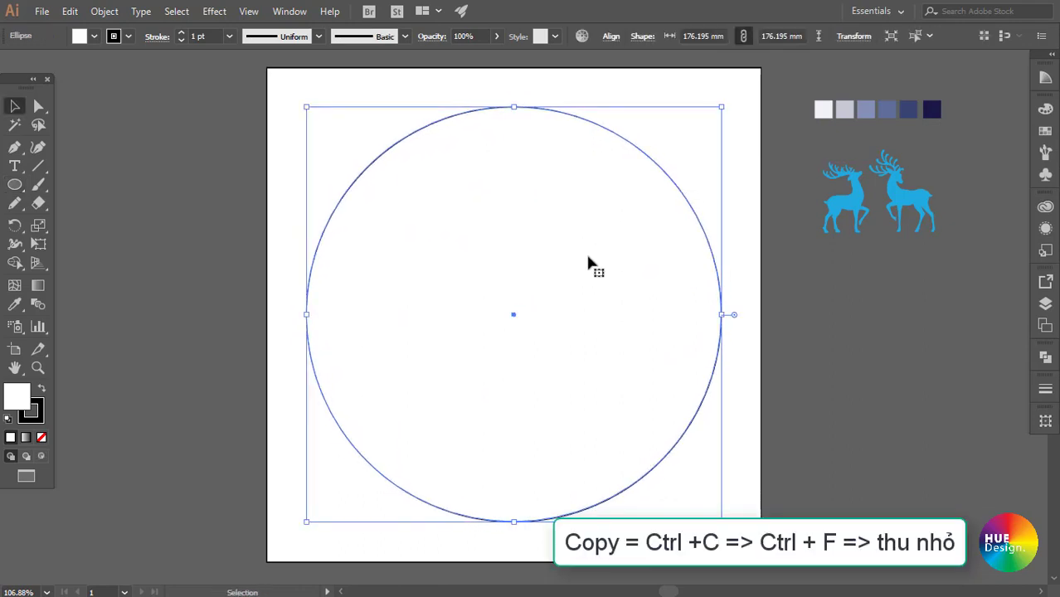
{"action": "key", "text": "ctrl+c"}
{"action": "key", "text": "ctrl+f"}
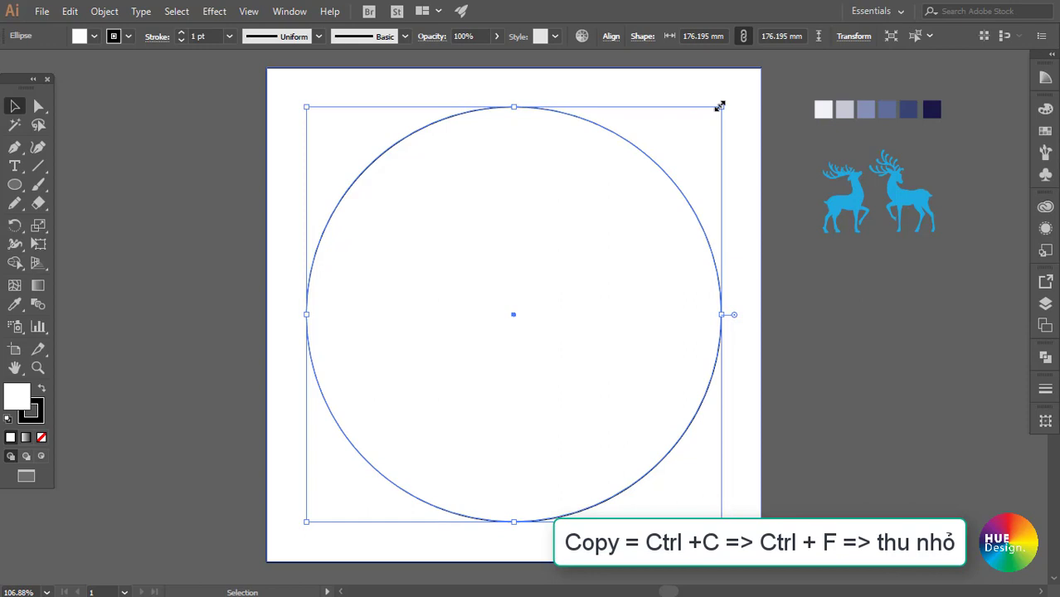
{"action": "left_click_drag", "start_coordinate": [719, 106], "coordinate": [673, 158]}
- Add a 133 mm concentric copy, then a 63.135 mm copy moved up toward the top
{"action": "key", "text": "ctrl+c"}
{"action": "key", "text": "ctrl+f"}
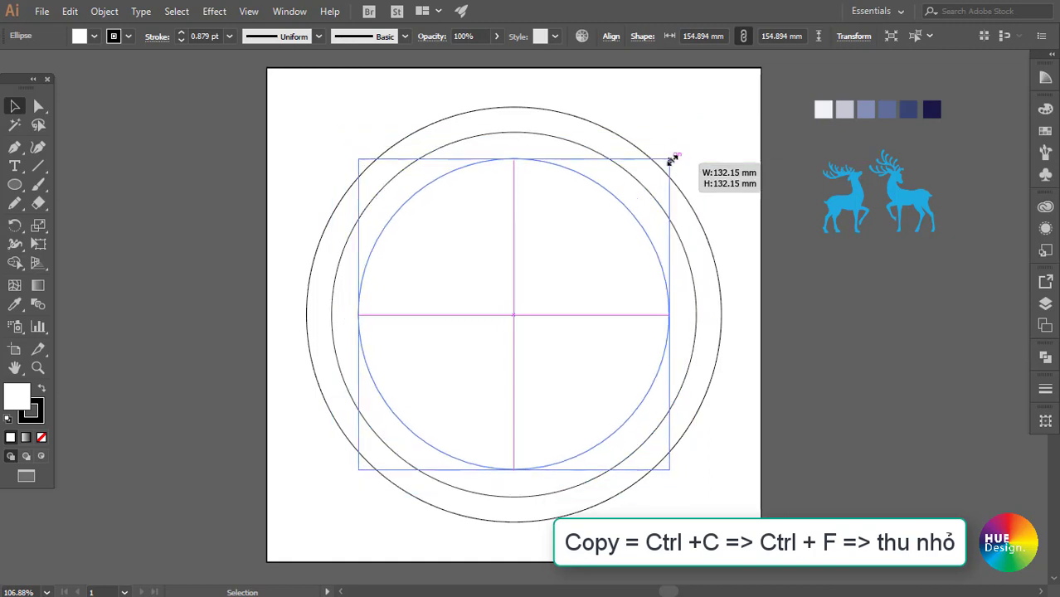
{"action": "left_click_drag", "start_coordinate": [673, 158], "coordinate": [589, 221]}
{"action": "key", "text": "ctrl"}
{"action": "key", "text": "ctrl+c"}
{"action": "key", "text": "ctrl+f"}
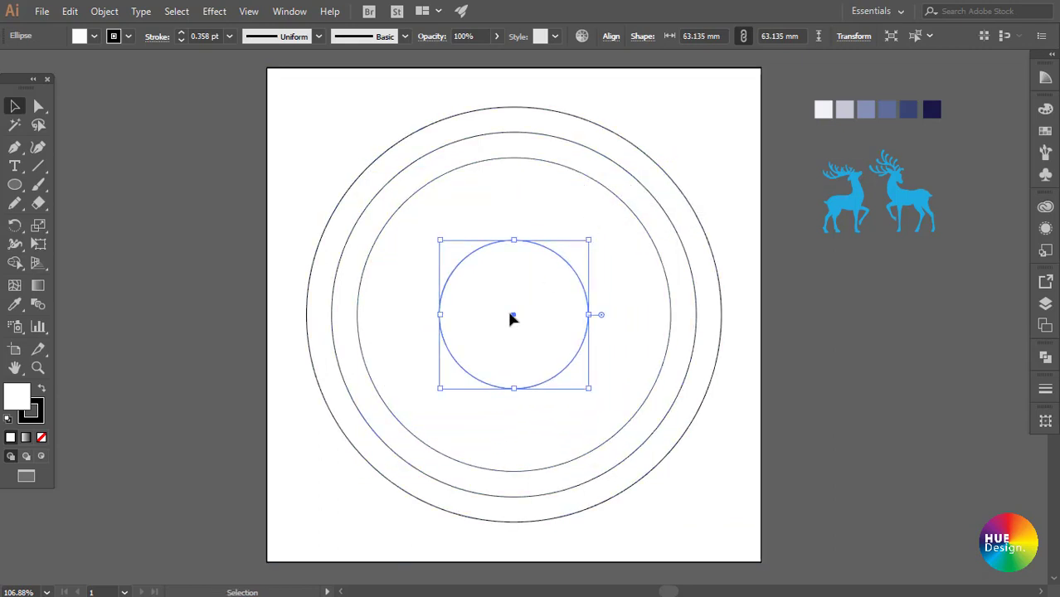
{"action": "left_click_drag", "start_coordinate": [511, 318], "coordinate": [511, 260]}
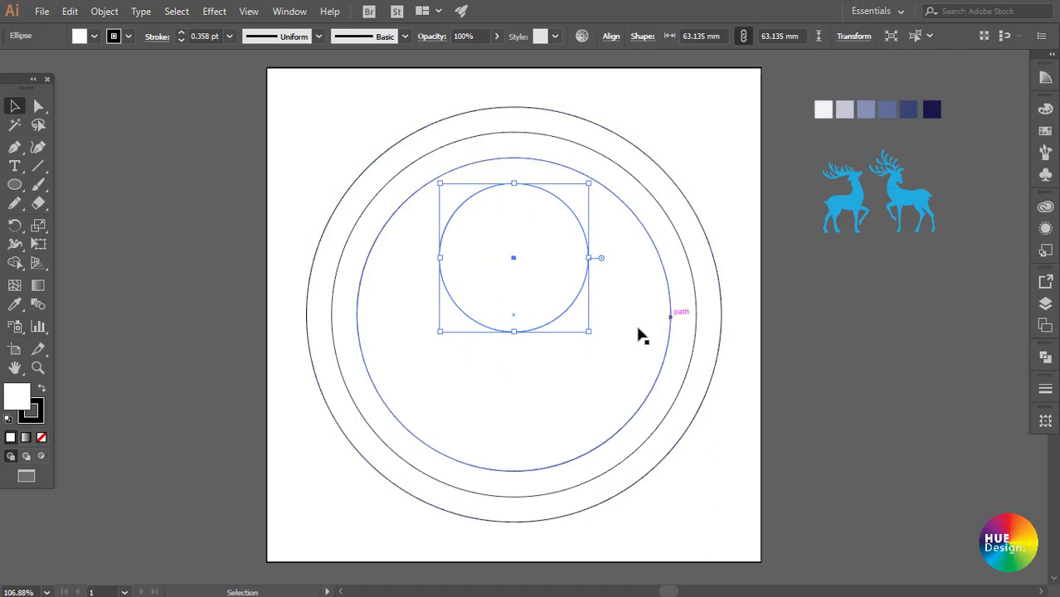
{"action": "left_click", "coordinate": [855, 362]}
- Select the circles and background and apply Pathfinder Divide
{"action": "left_click_drag", "start_coordinate": [201, 194], "coordinate": [827, 388]}
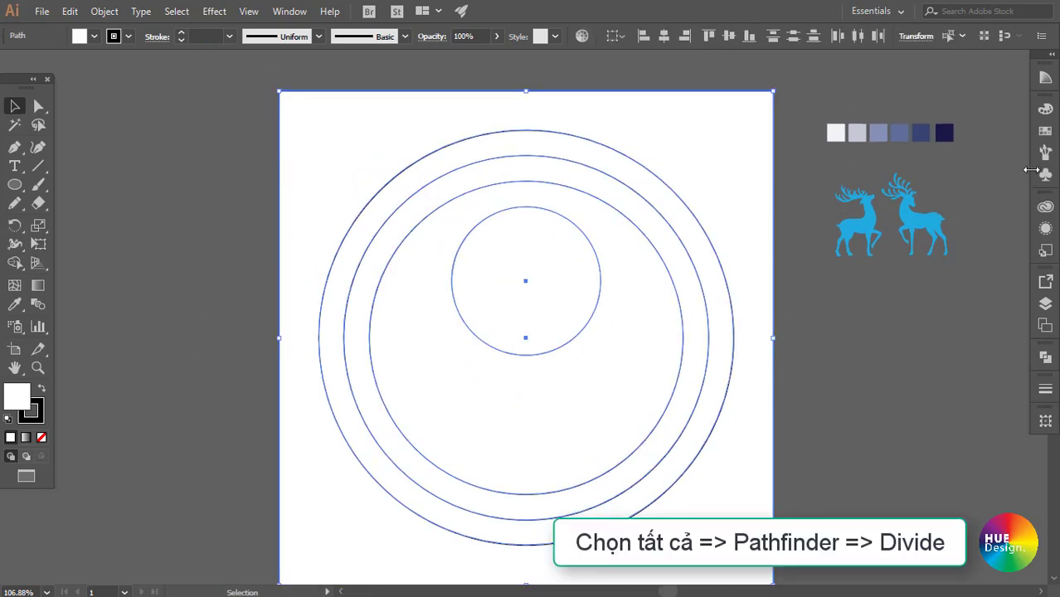
{"action": "left_click", "coordinate": [1045, 356]}
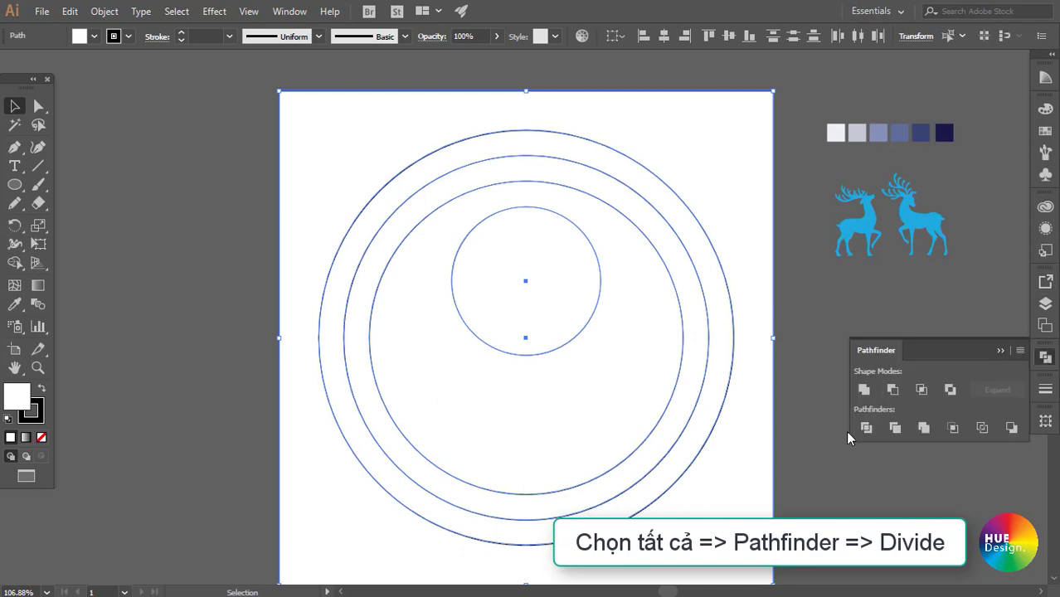
{"action": "left_click", "coordinate": [865, 429]}
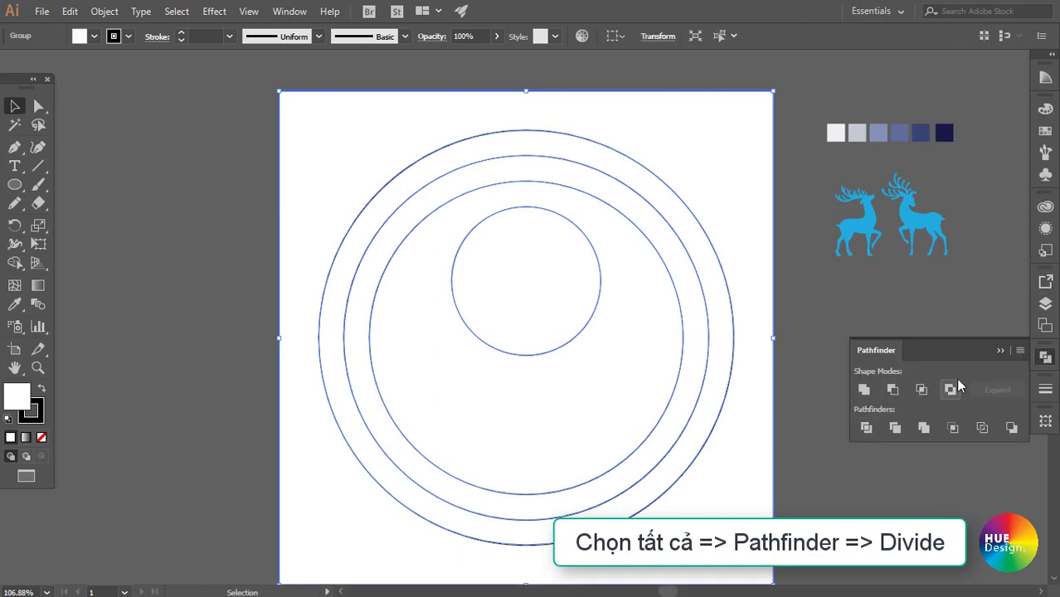
{"action": "left_click", "coordinate": [1000, 351]}
{"action": "left_click", "coordinate": [935, 301]}
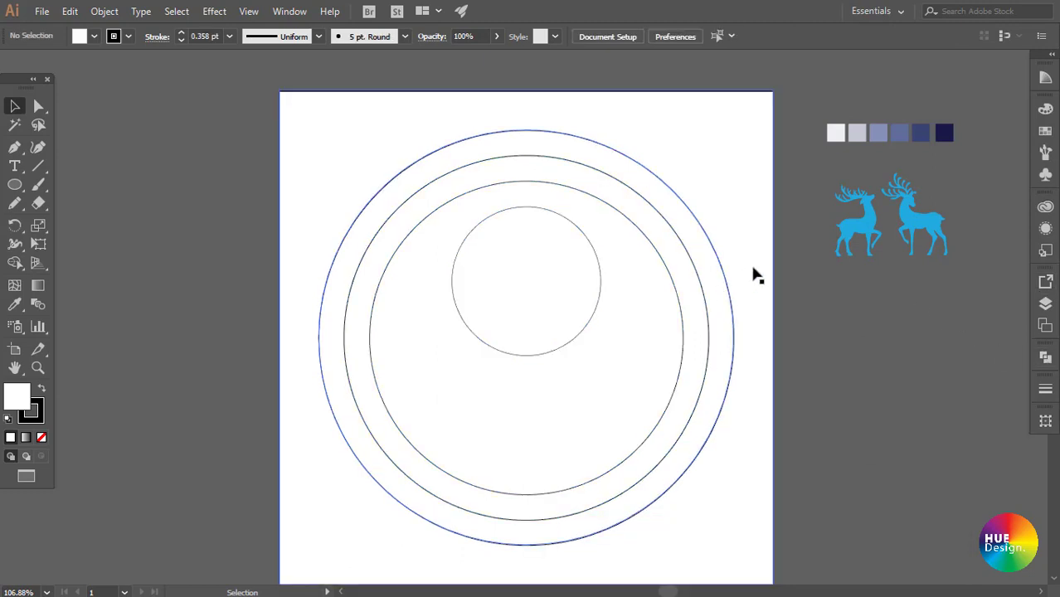
- Ungroup the divided artwork into separate pieces
{"action": "left_click", "coordinate": [757, 290]}
{"action": "right_click", "coordinate": [751, 287]}
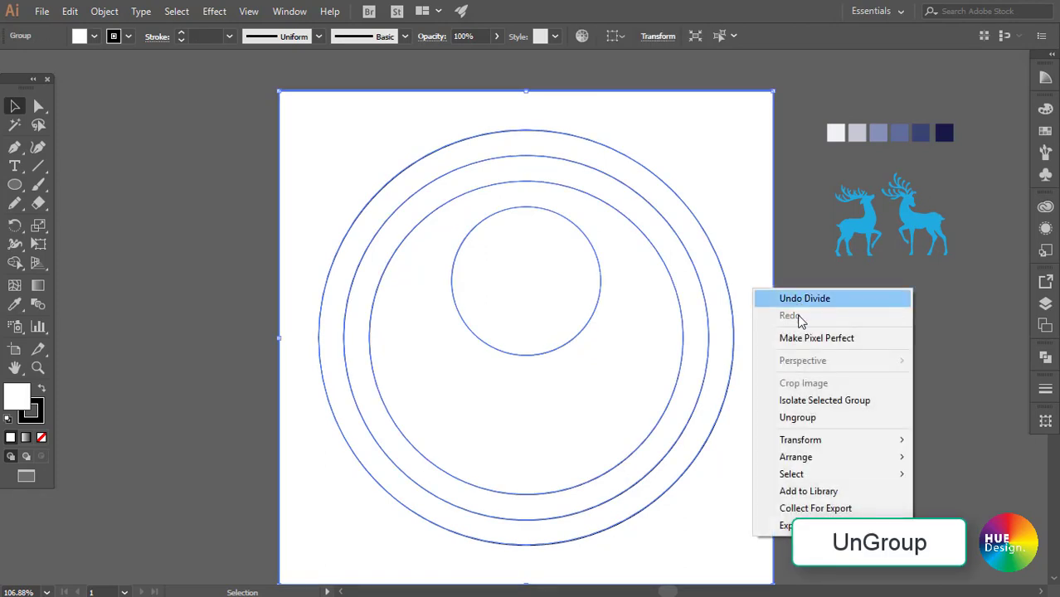
{"action": "left_click", "coordinate": [797, 417]}
{"action": "left_click", "coordinate": [629, 341]}
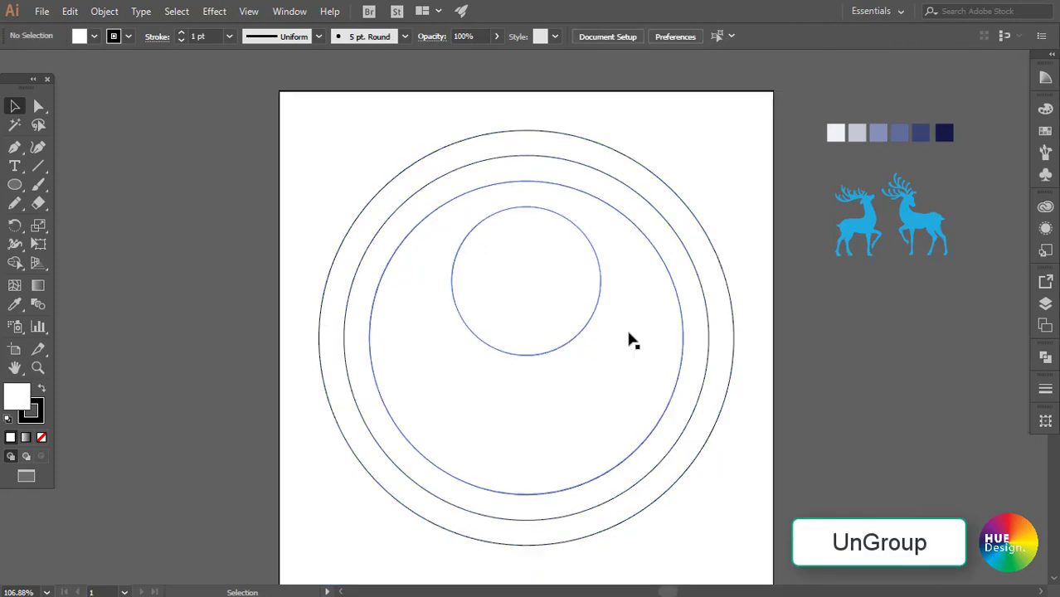
- Select the inner circle and each ring to confirm they are separate pieces
{"action": "left_click", "coordinate": [596, 292]}
{"action": "left_click", "coordinate": [684, 320]}
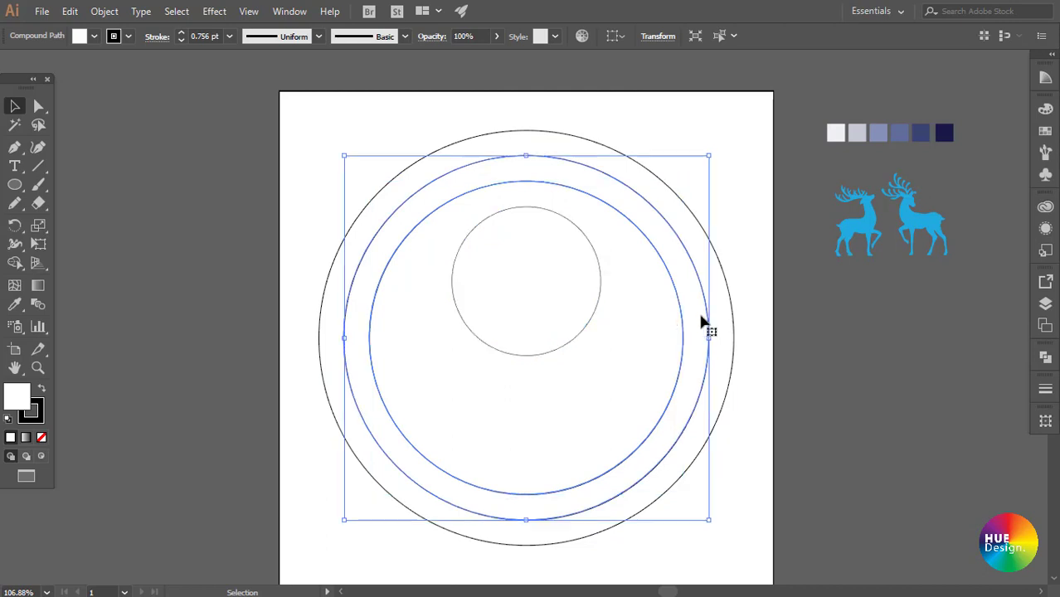
{"action": "left_click", "coordinate": [845, 372]}
{"action": "left_click", "coordinate": [738, 354]}
{"action": "left_click", "coordinate": [851, 351]}
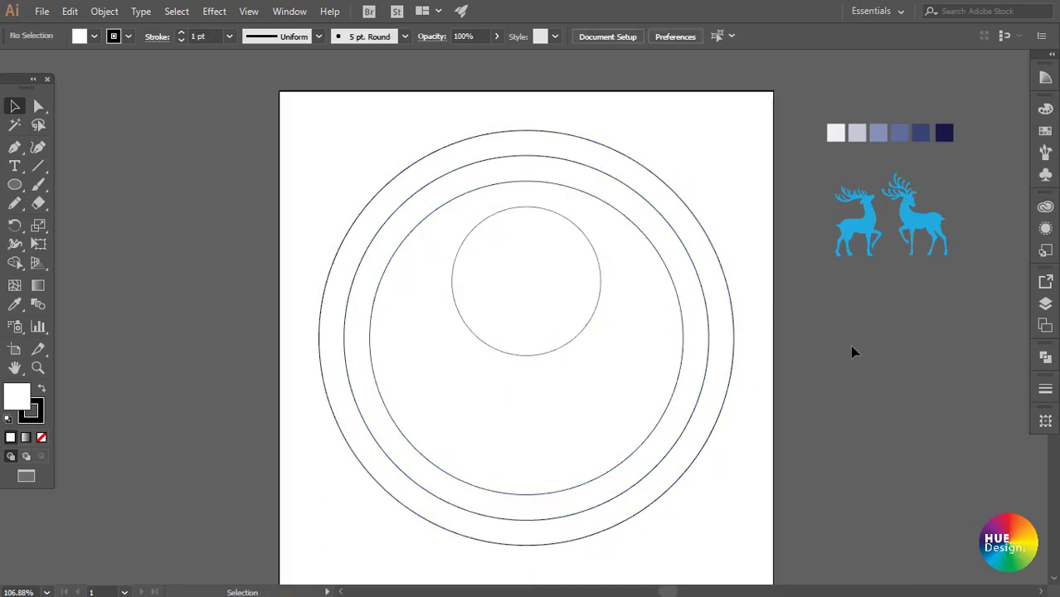
{"action": "left_click", "coordinate": [598, 269]}
- Fill the small circle navy and the piece around it dark slate-blue
{"action": "key", "text": "i"}
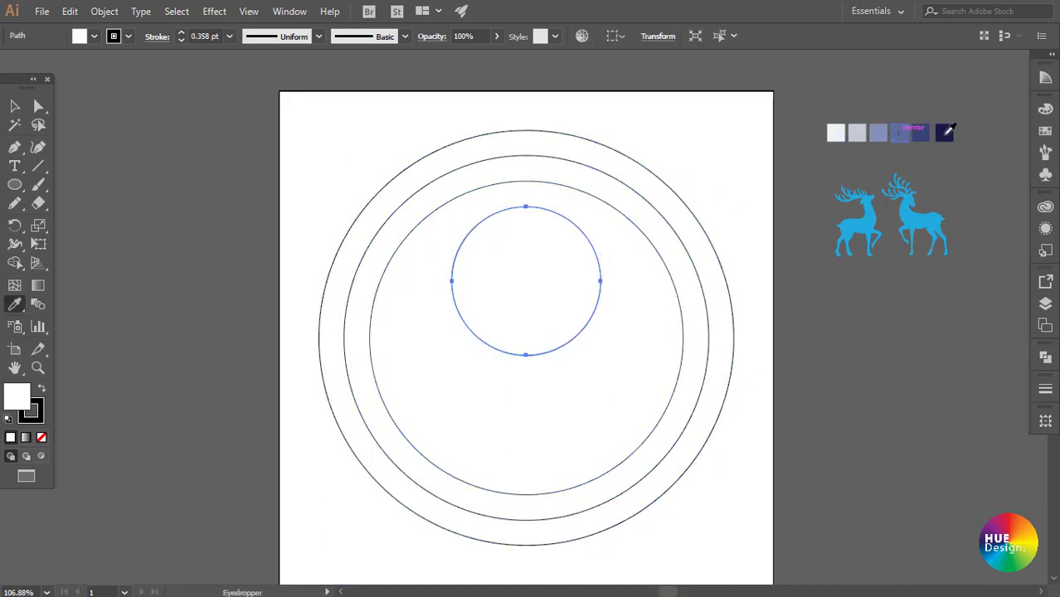
{"action": "left_click", "coordinate": [946, 132]}
{"action": "key", "text": "v"}
{"action": "left_click", "coordinate": [643, 265]}
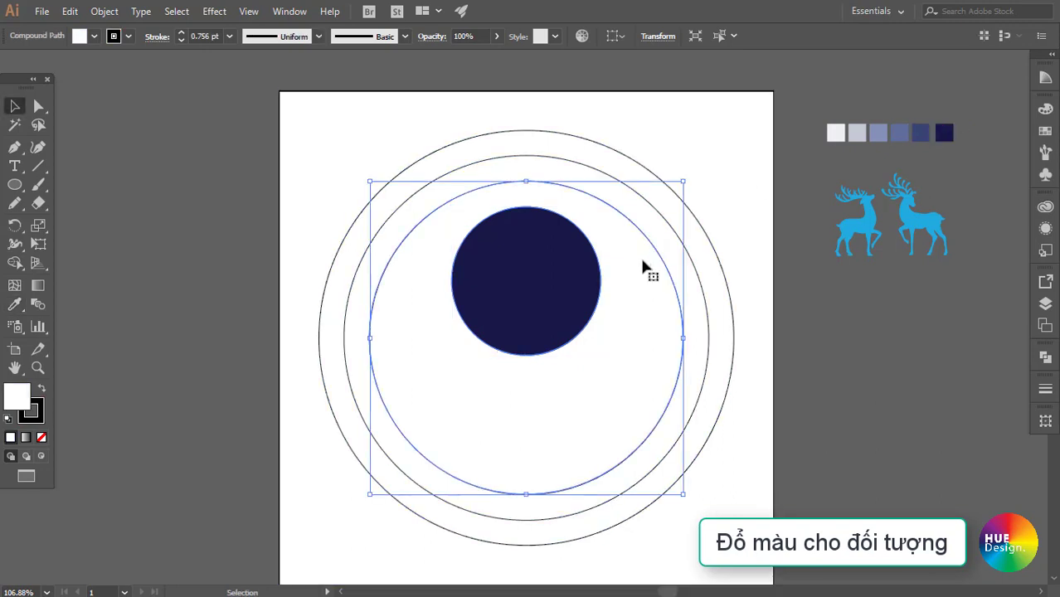
{"action": "key", "text": "i"}
{"action": "left_click", "coordinate": [921, 133]}
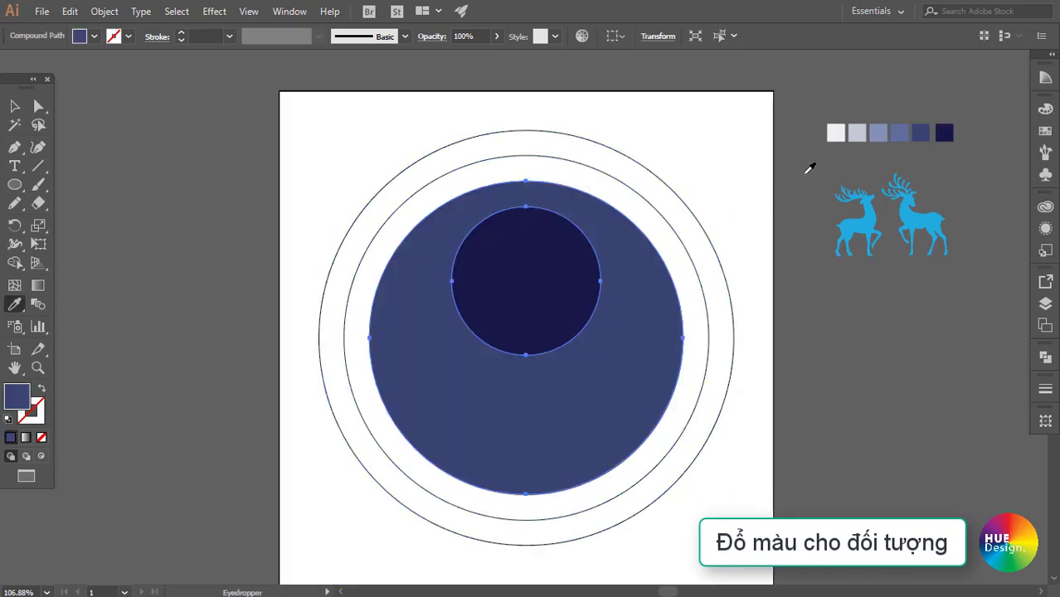
{"action": "key", "text": "n"}
{"action": "key", "text": "v"}
- Fill the next ring medium blue and the outermost ring light lavender
{"action": "left_click", "coordinate": [676, 246]}
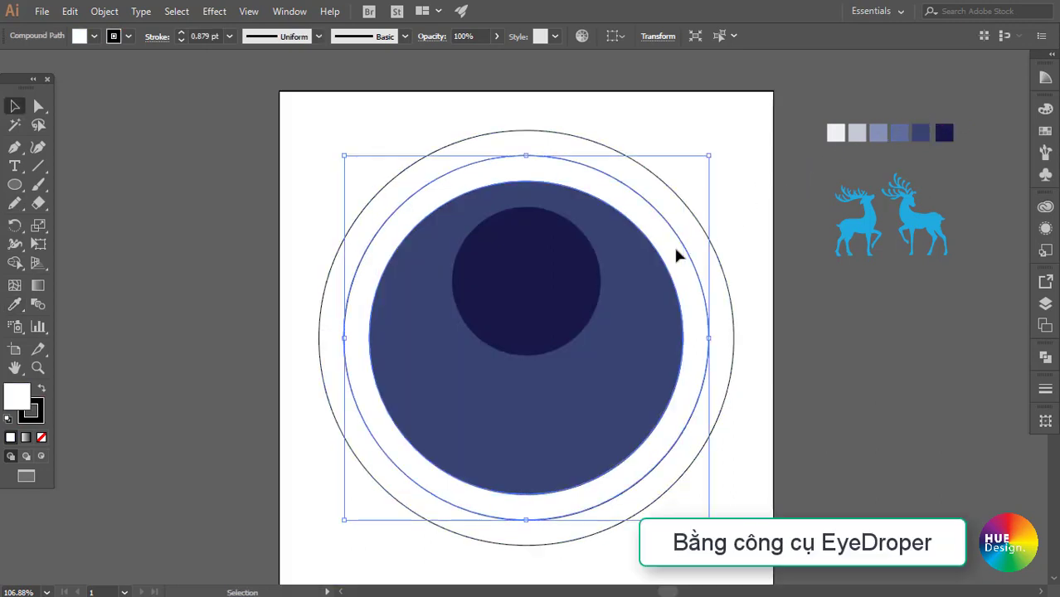
{"action": "key", "text": "i"}
{"action": "left_click", "coordinate": [900, 136]}
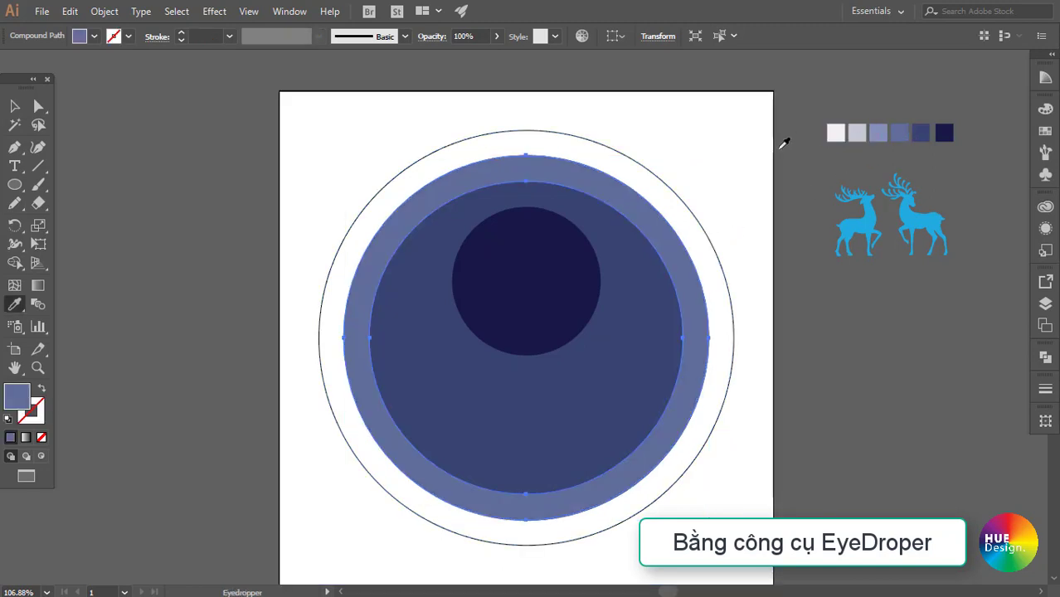
{"action": "key", "text": "v"}
{"action": "left_click", "coordinate": [695, 244]}
{"action": "key", "text": "i"}
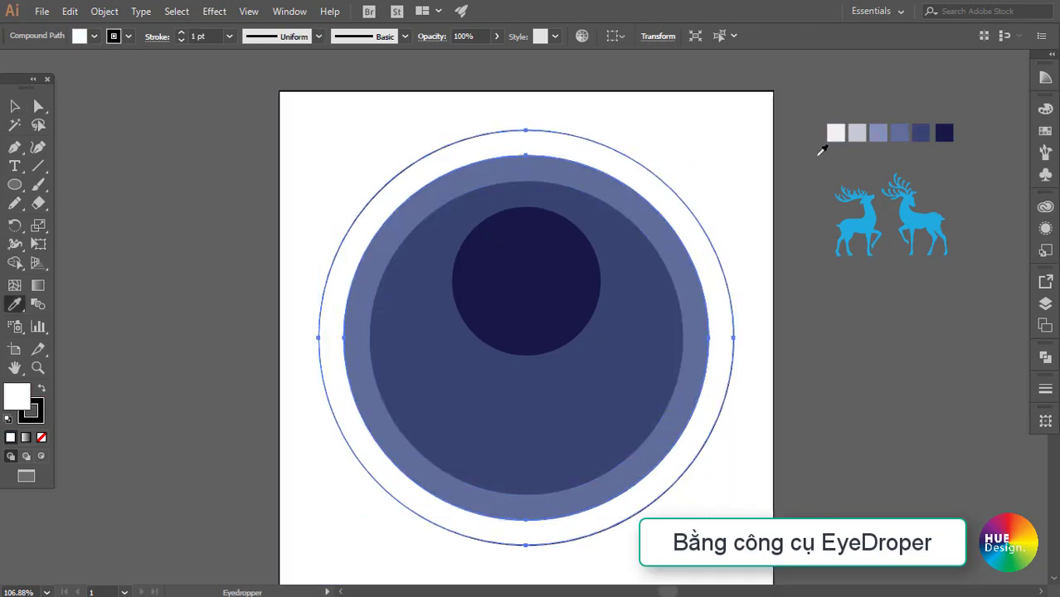
{"action": "left_click", "coordinate": [856, 137]}
{"action": "key", "text": "v"}
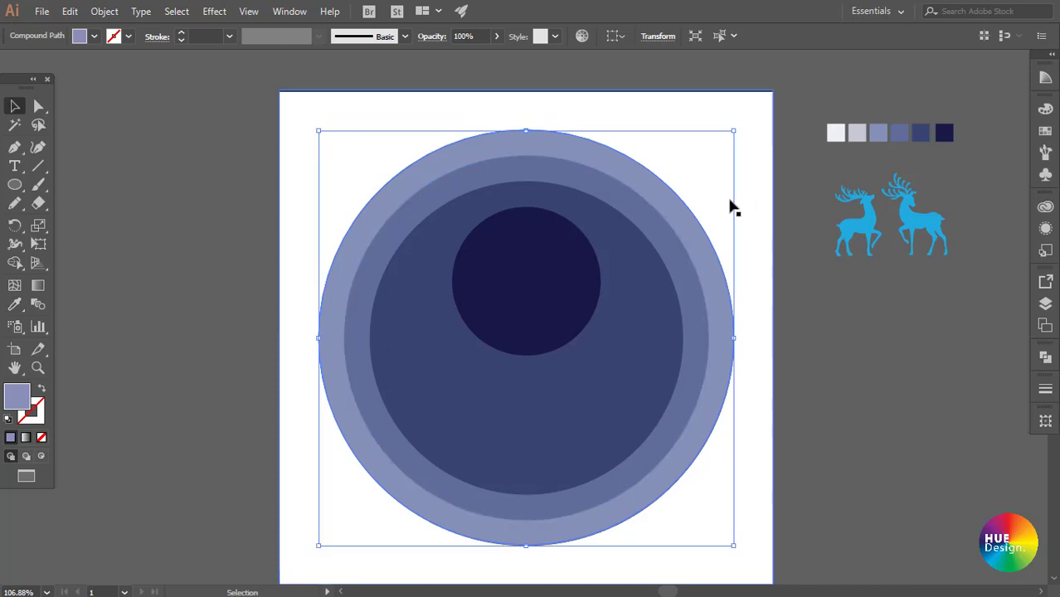
{"action": "left_click", "coordinate": [747, 207]}
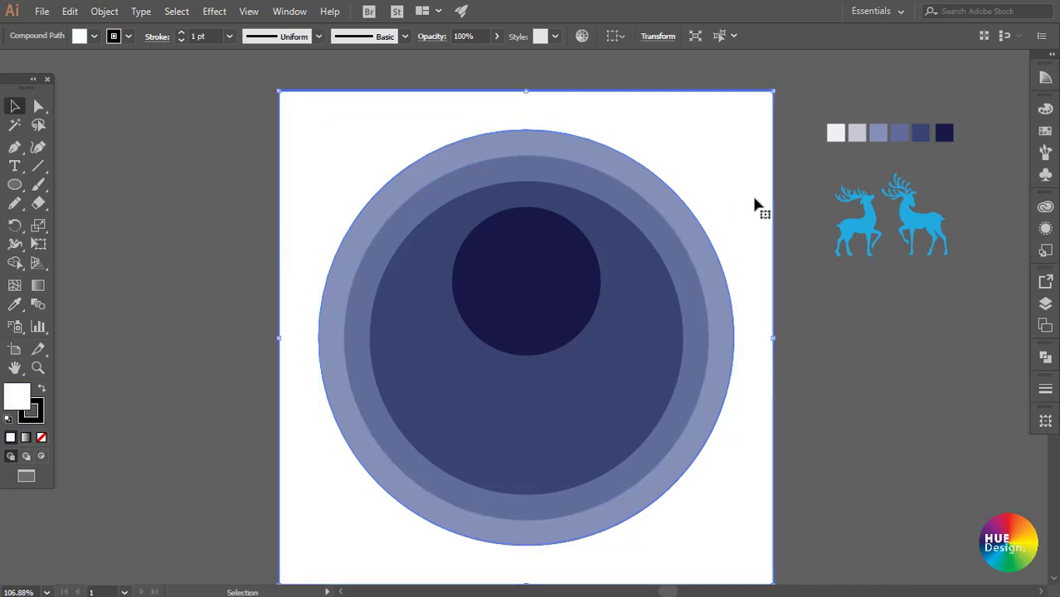
- Give the background square a white-to-black gradient from the Gradient panel
{"action": "left_click", "coordinate": [290, 11]}
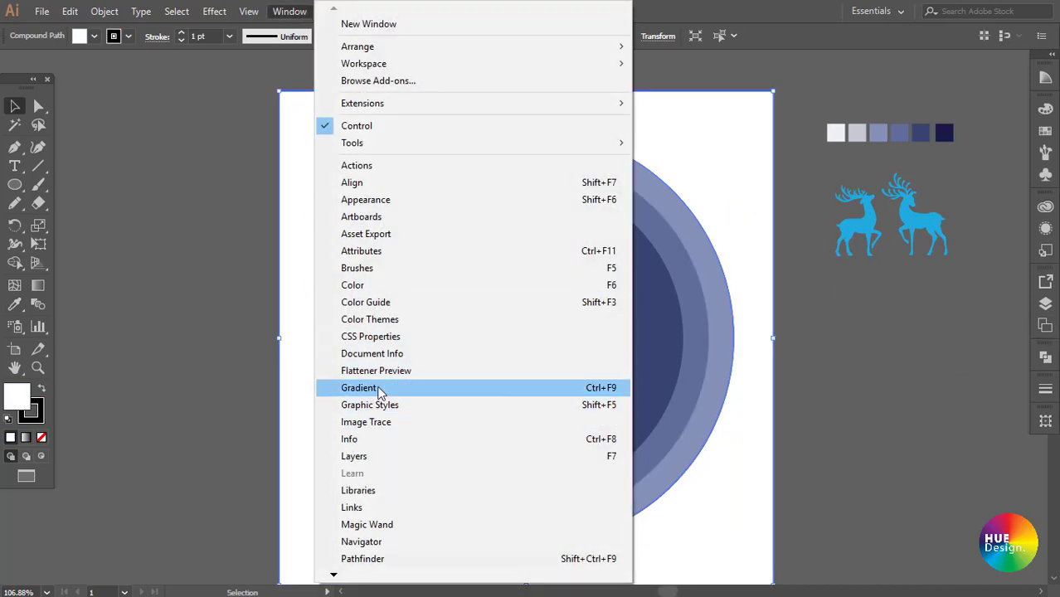
{"action": "left_click", "coordinate": [369, 387]}
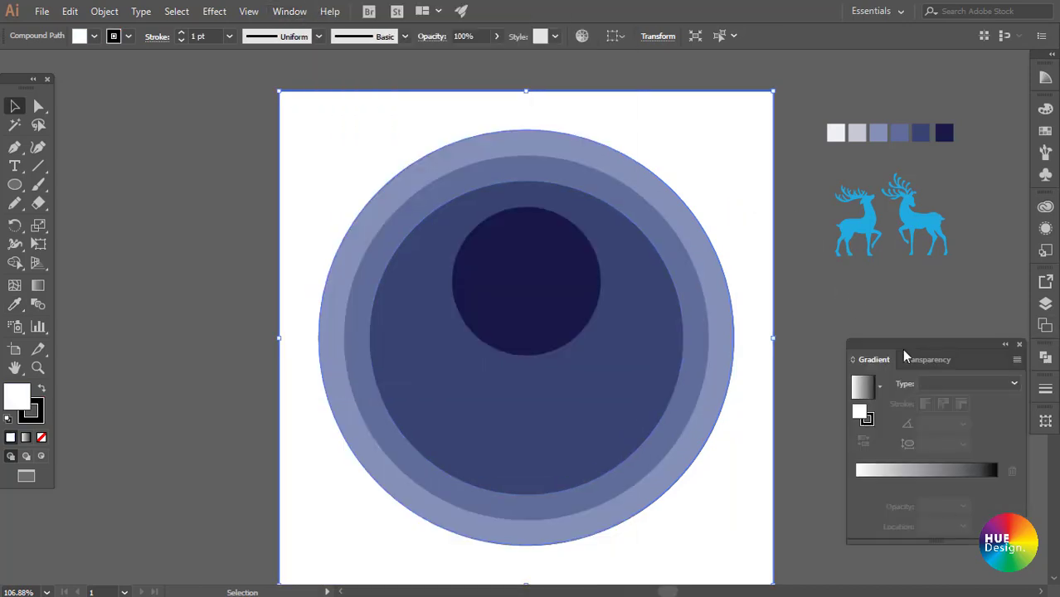
{"action": "left_click", "coordinate": [926, 484]}
{"action": "left_click", "coordinate": [956, 226]}
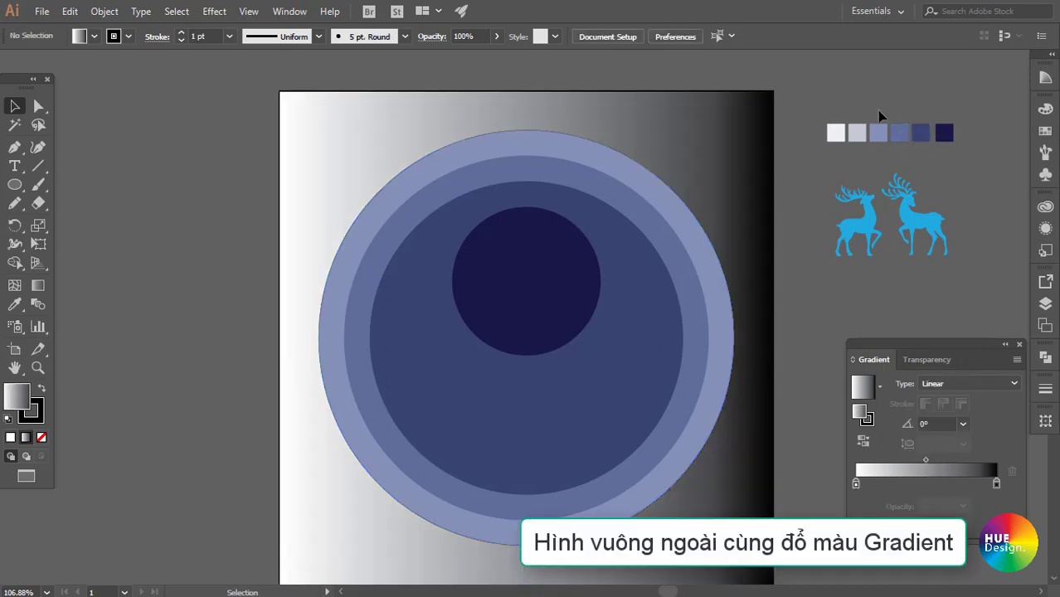
- Save the artwork's colours as a new swatch colour group
{"action": "left_click", "coordinate": [981, 148]}
{"action": "left_click", "coordinate": [1044, 133]}
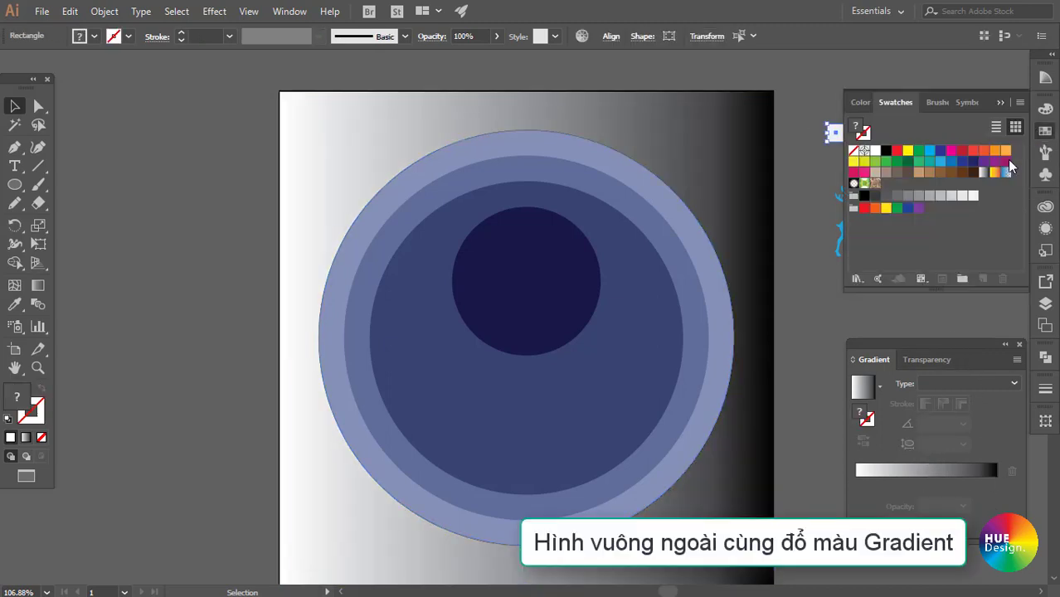
{"action": "left_click", "coordinate": [963, 278]}
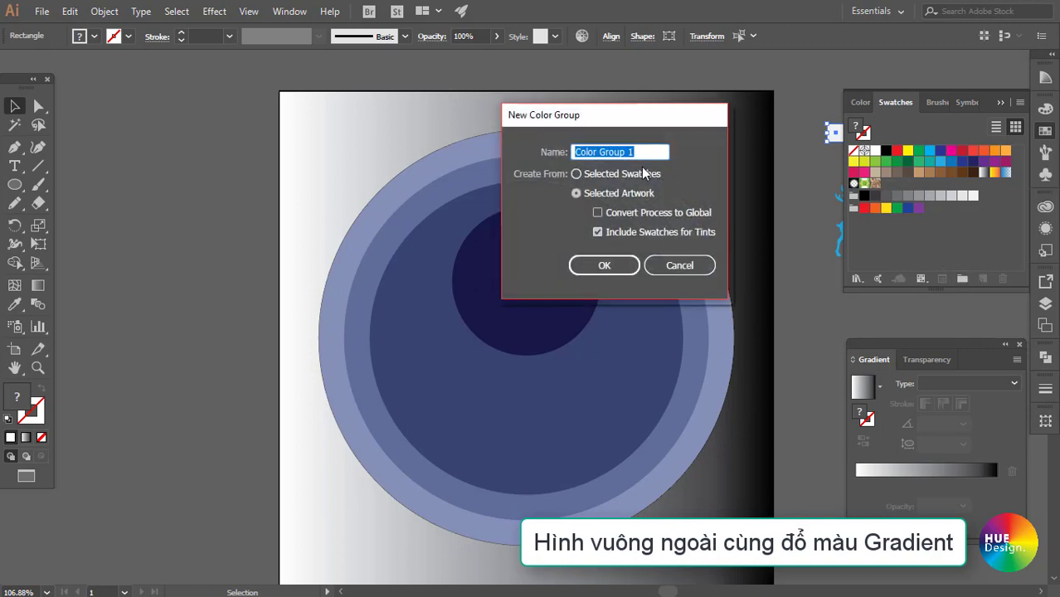
{"action": "left_click", "coordinate": [605, 265]}
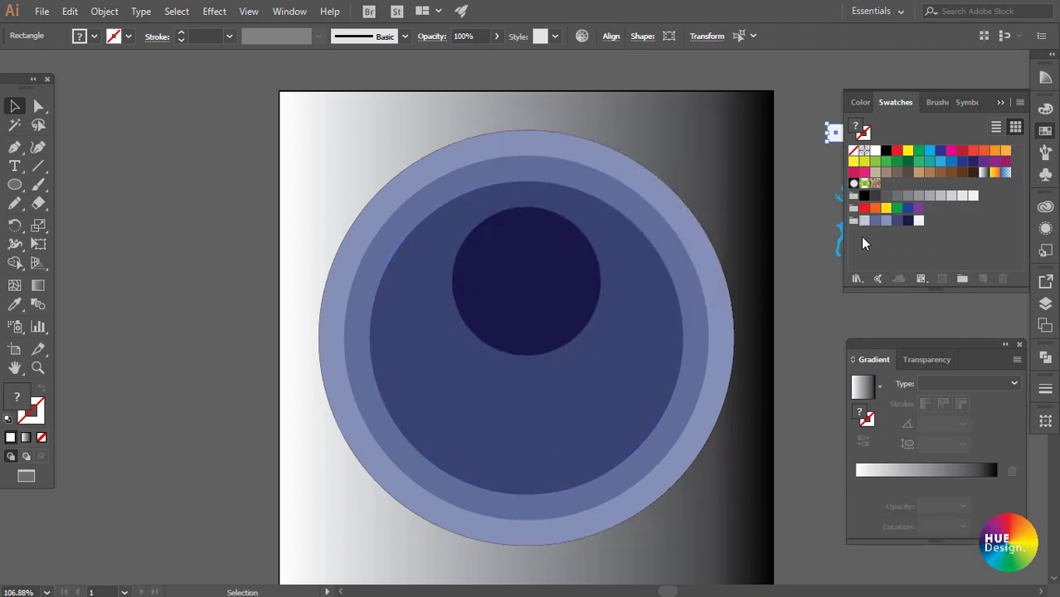
- Change the background gradient stops to palette white and light lavender
{"action": "left_click", "coordinate": [758, 374]}
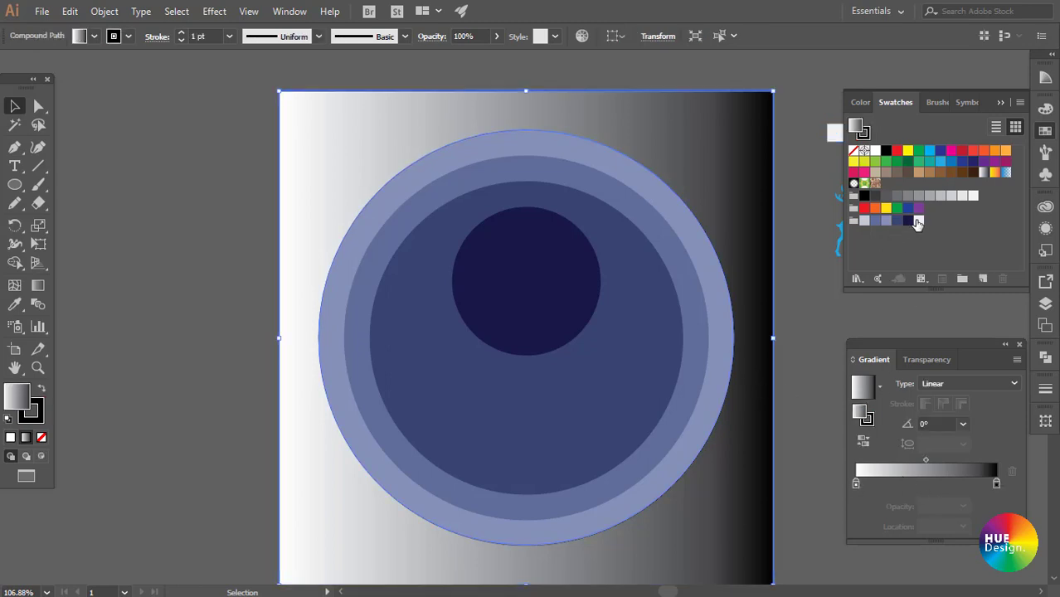
{"action": "left_click_drag", "start_coordinate": [917, 224], "coordinate": [857, 490]}
{"action": "left_click_drag", "start_coordinate": [865, 226], "coordinate": [951, 341]}
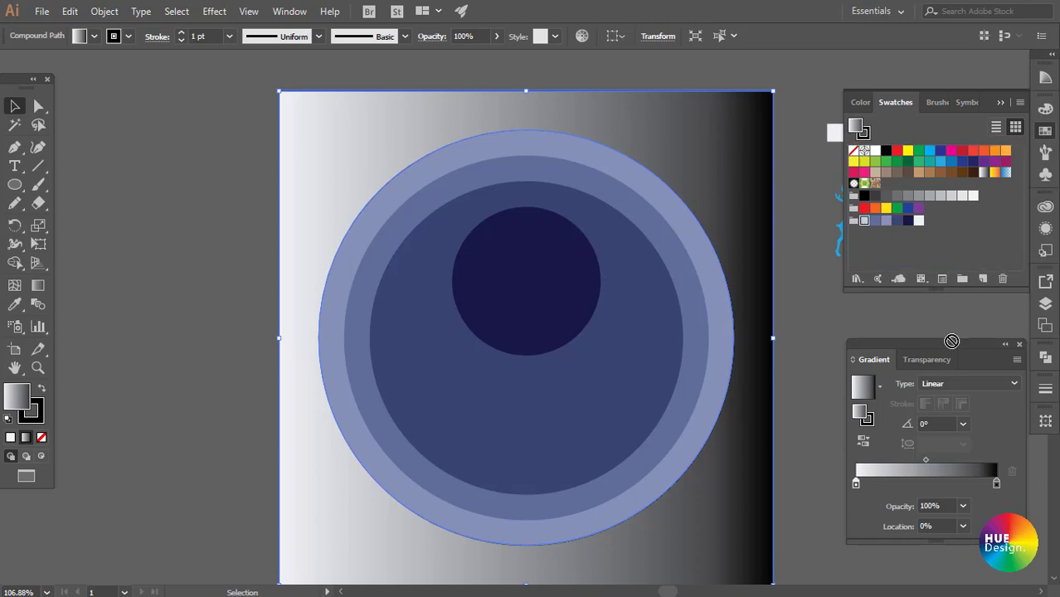
{"action": "left_click_drag", "start_coordinate": [996, 484], "coordinate": [996, 484]}
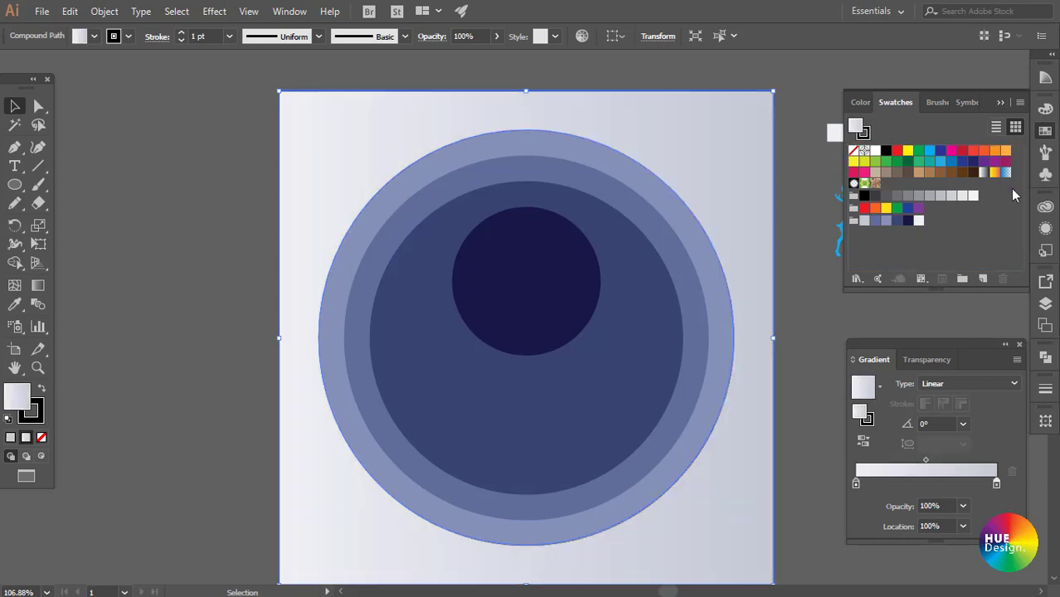
{"action": "left_click", "coordinate": [1001, 102]}
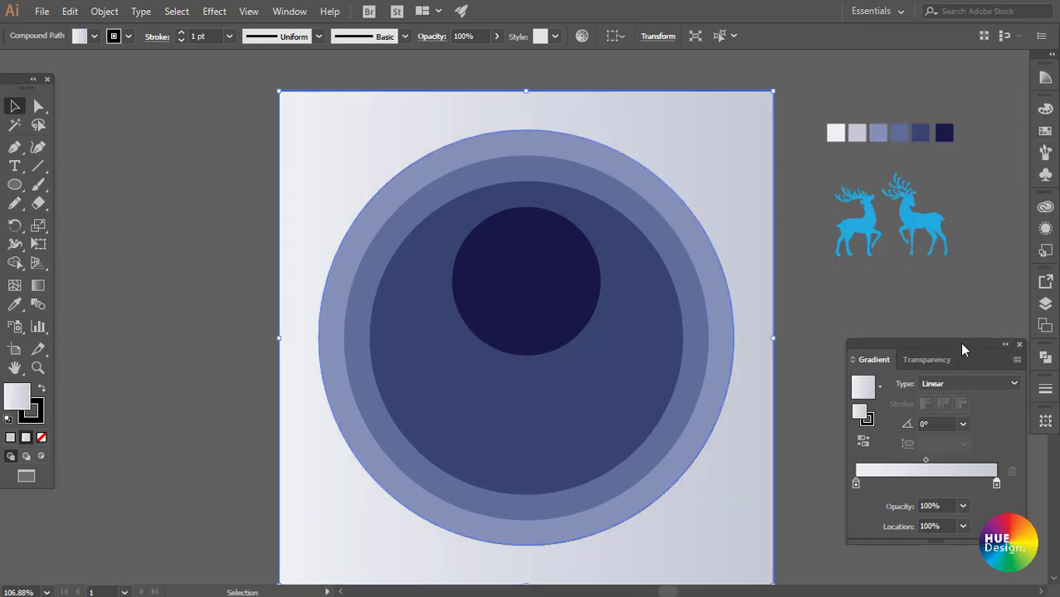
{"action": "left_click_drag", "start_coordinate": [960, 342], "coordinate": [1042, 444]}
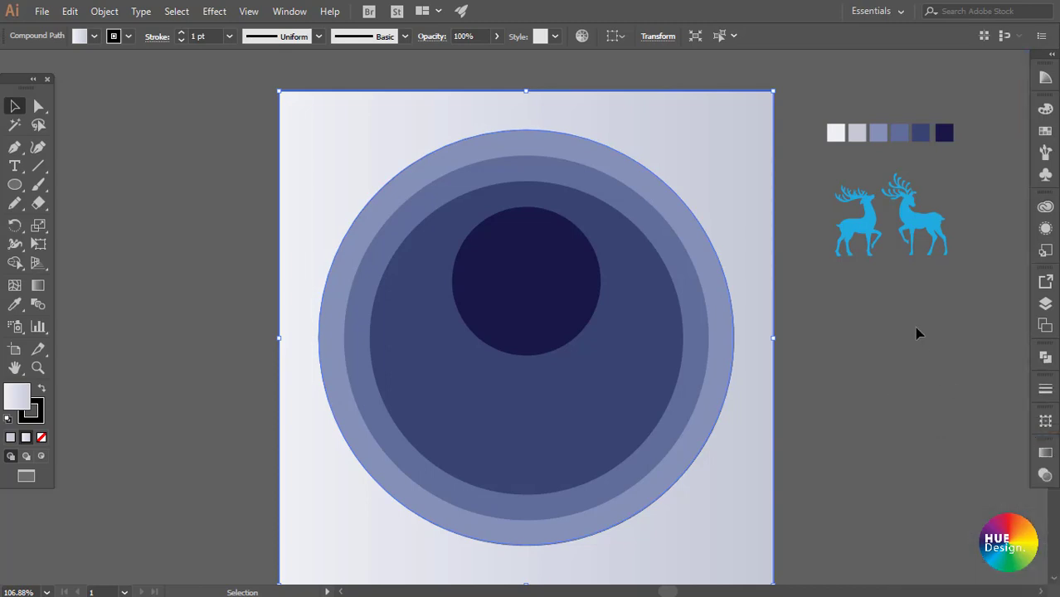
{"action": "left_click", "coordinate": [805, 288]}
- Set the outline of the background and all circles to None
{"action": "scroll", "coordinate": [724, 346], "scroll_direction": "down", "scroll_amount": 1}
{"action": "scroll", "coordinate": [724, 346], "scroll_direction": "right", "scroll_amount": 1}
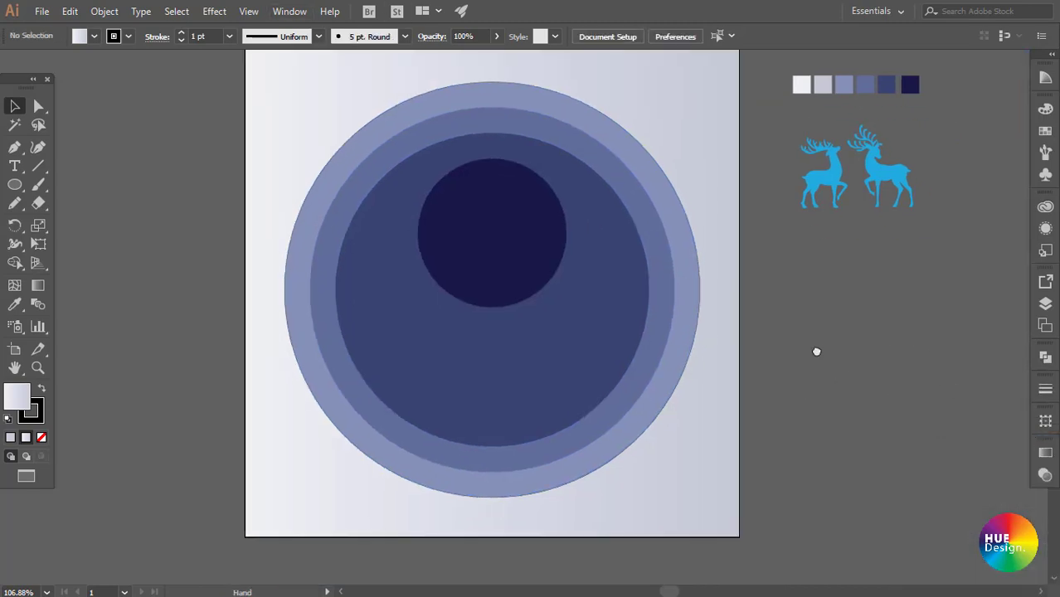
{"action": "key", "text": "ctrl+a"}
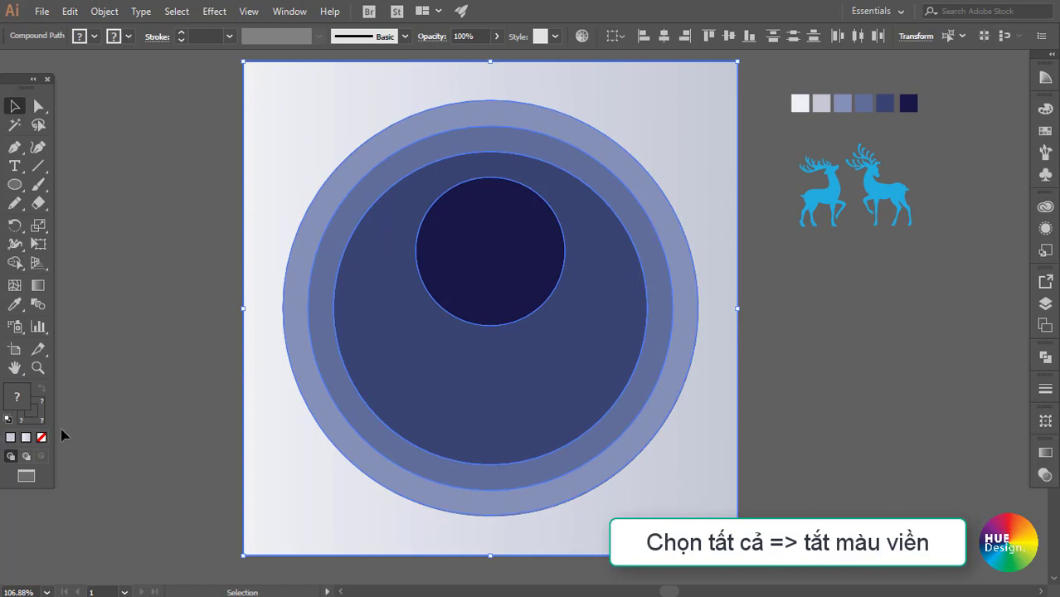
{"action": "left_click", "coordinate": [39, 422]}
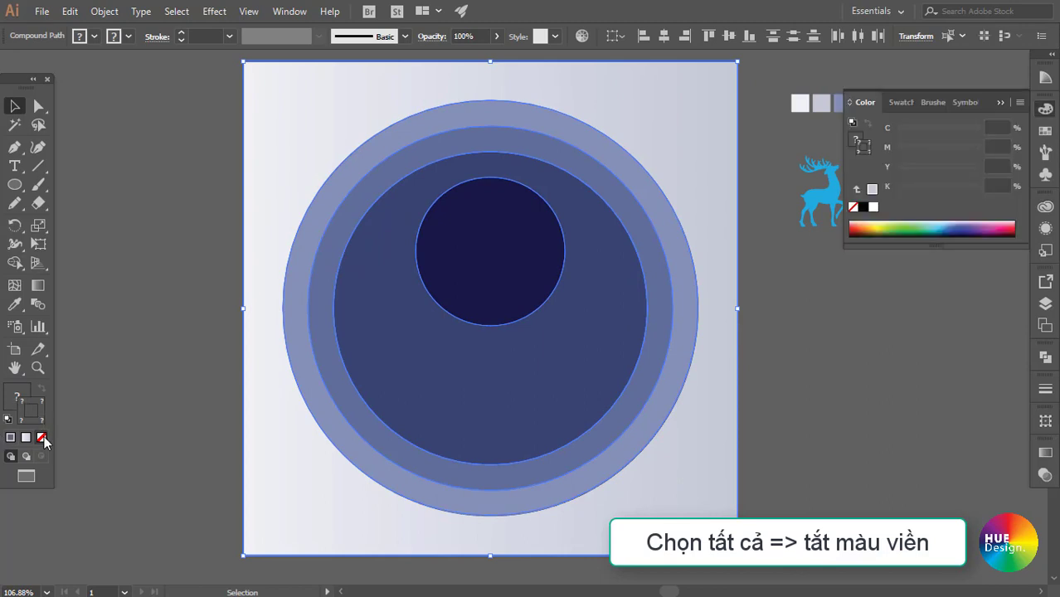
{"action": "left_click", "coordinate": [170, 332]}
{"action": "left_click", "coordinate": [1001, 102]}
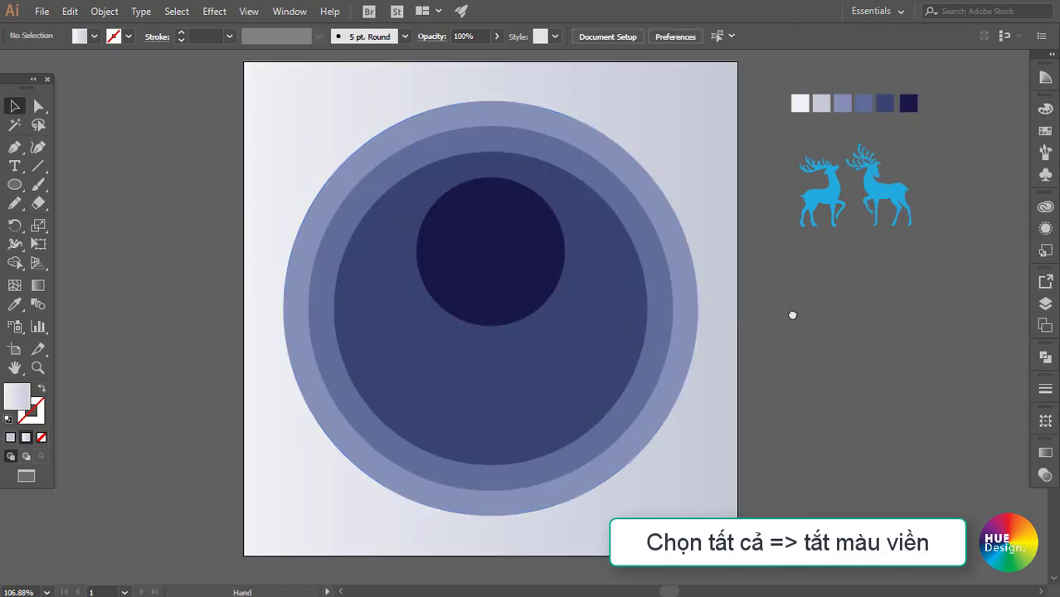
- Reselect all the artwork and open the Appearance panel's effects list
{"action": "left_click_drag", "start_coordinate": [789, 308], "coordinate": [840, 336]}
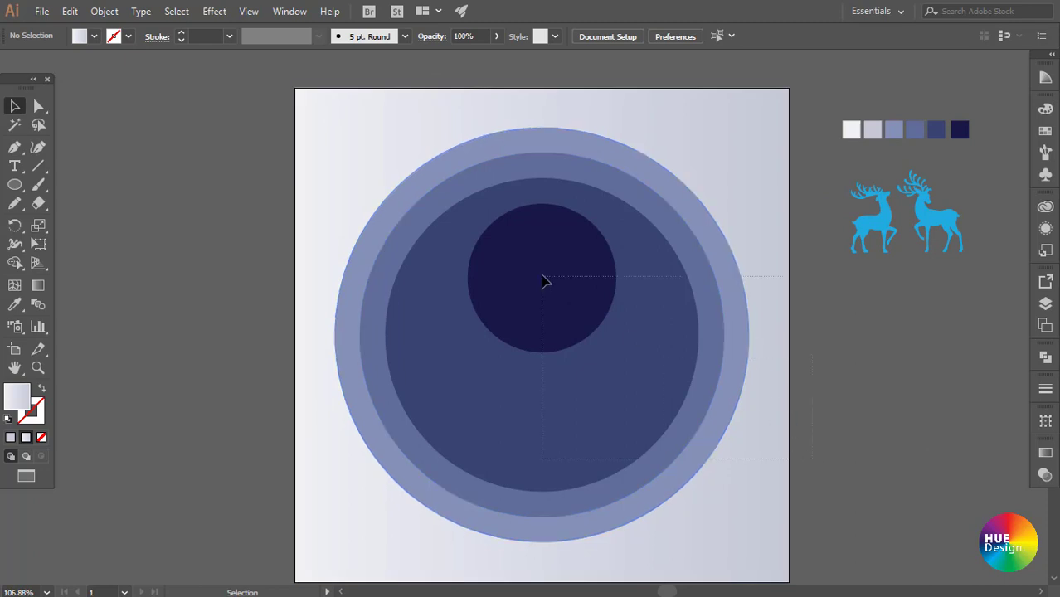
{"action": "left_click_drag", "start_coordinate": [544, 282], "coordinate": [544, 282]}
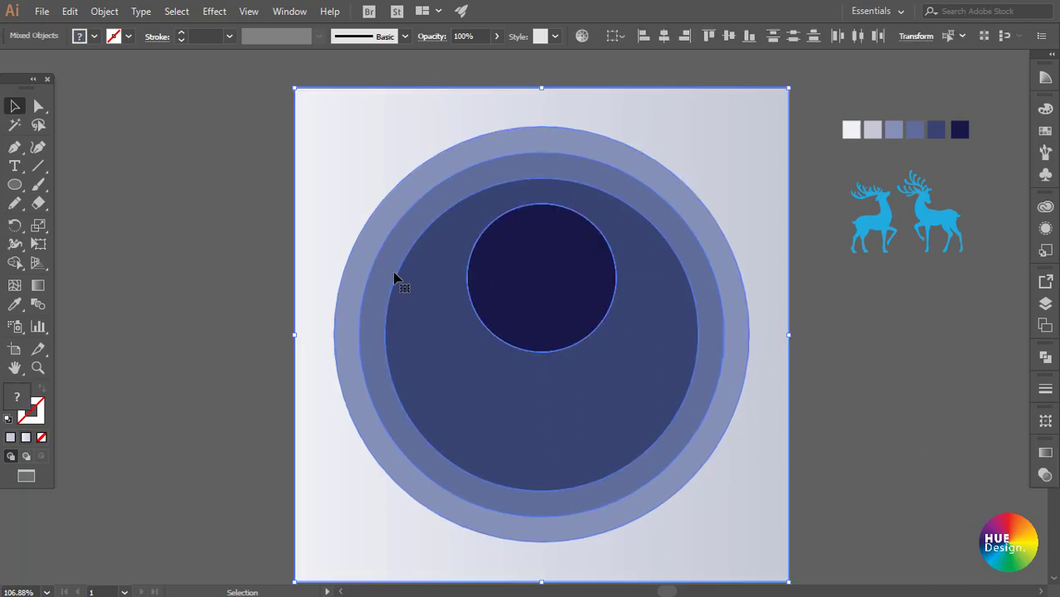
{"action": "left_click", "coordinate": [1046, 228]}
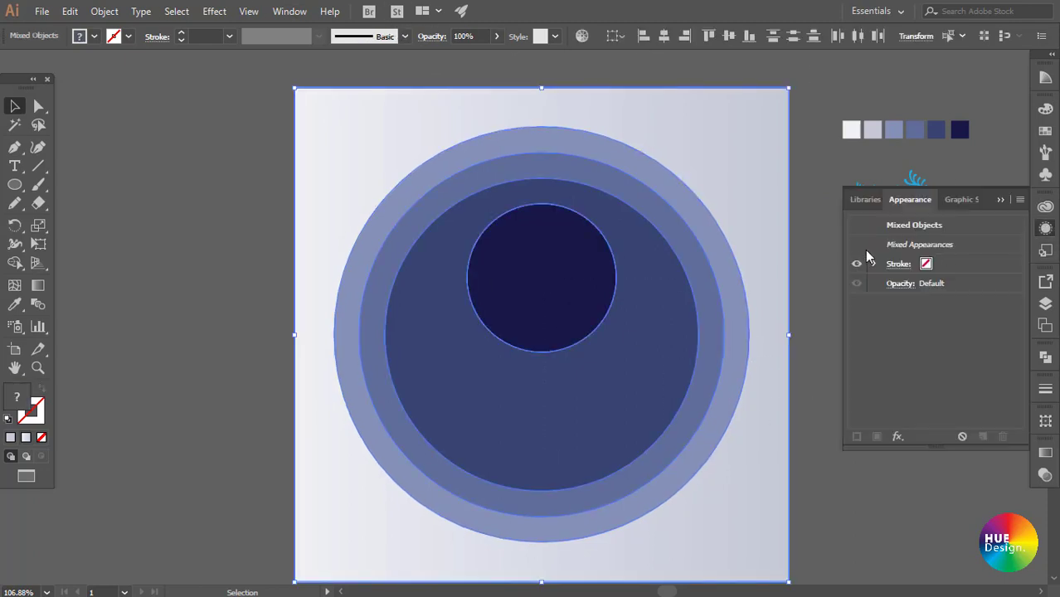
{"action": "left_click", "coordinate": [901, 437]}
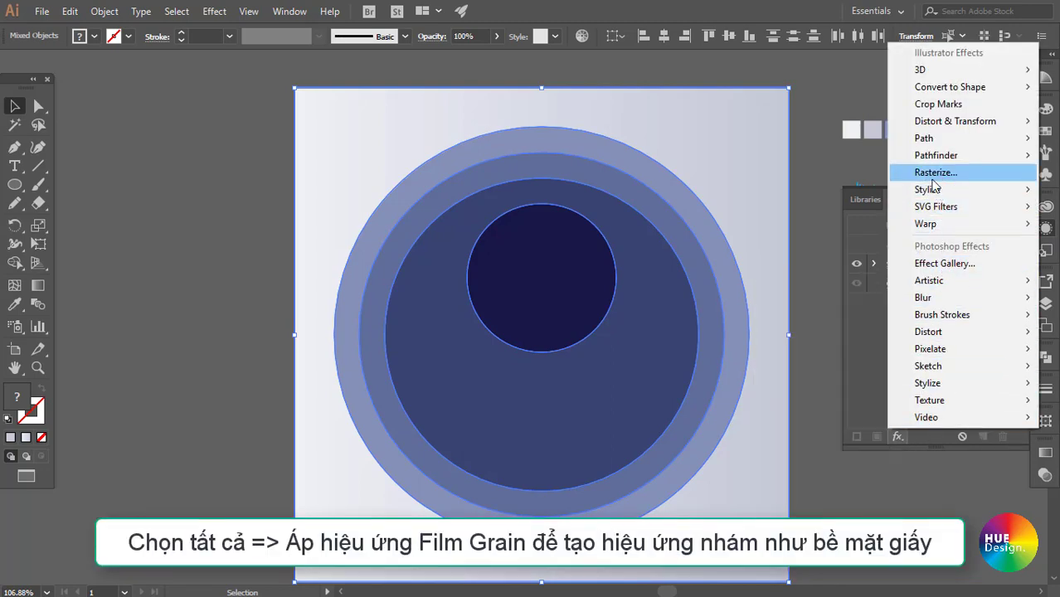
{"action": "mouse_move", "coordinate": [929, 281]}
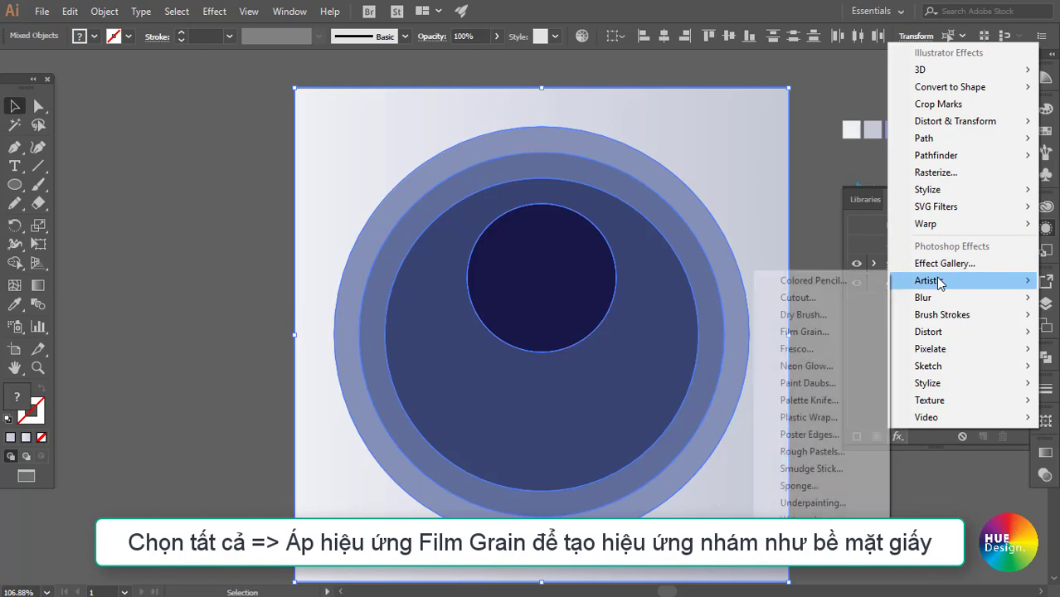
- Apply Film Grain (Grain 2, Highlight Area 0, Intensity 10), then reselect all artwork
{"action": "left_click", "coordinate": [803, 332]}
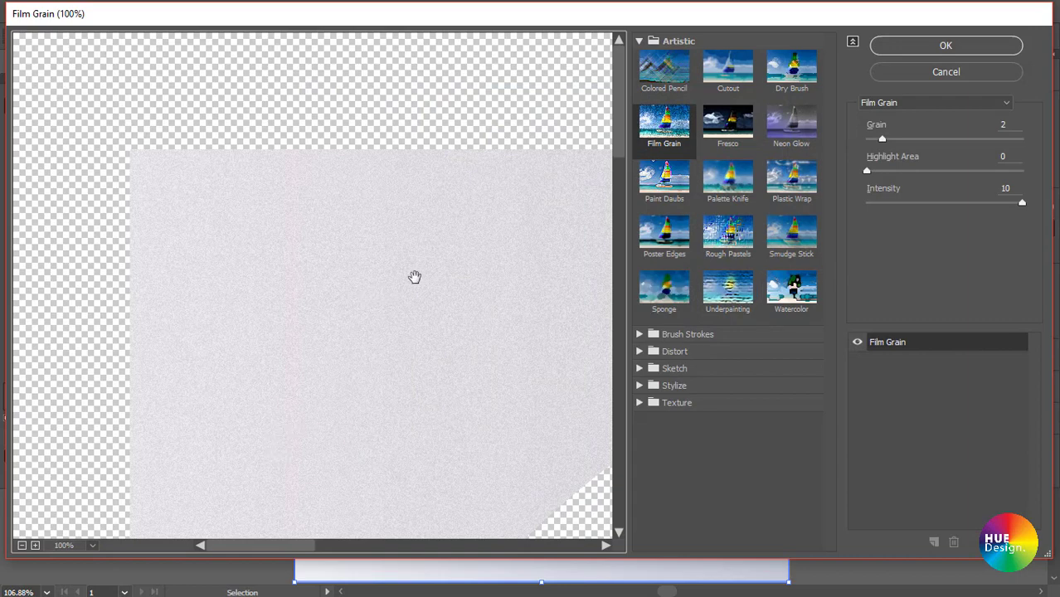
{"action": "left_click", "coordinate": [952, 47]}
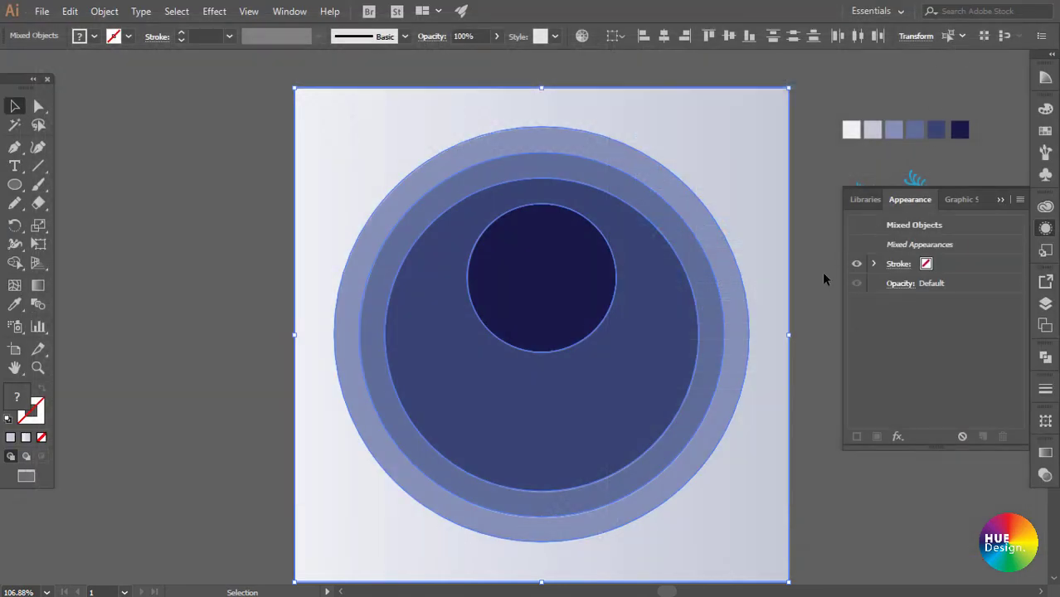
{"action": "left_click", "coordinate": [1002, 202]}
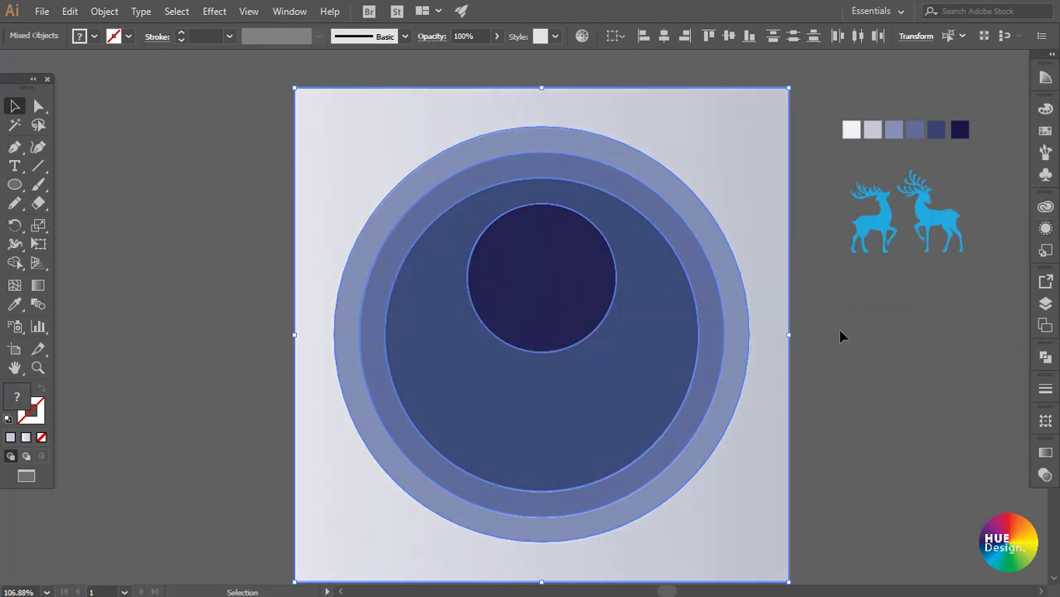
{"action": "left_click", "coordinate": [760, 360]}
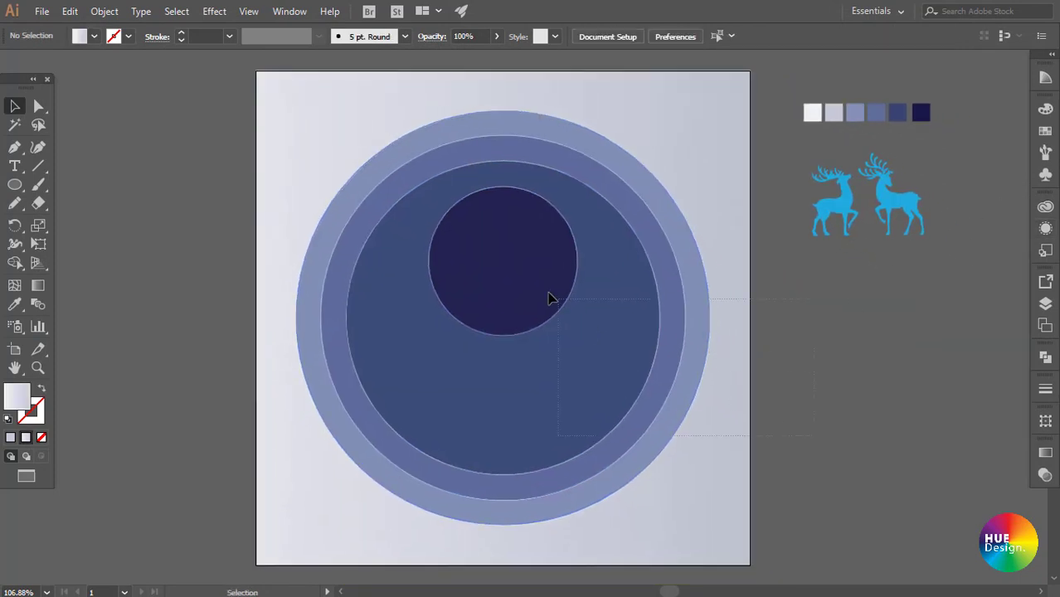
{"action": "left_click", "coordinate": [606, 315]}
{"action": "left_click", "coordinate": [882, 351]}
{"action": "key", "text": "ctrl+a"}
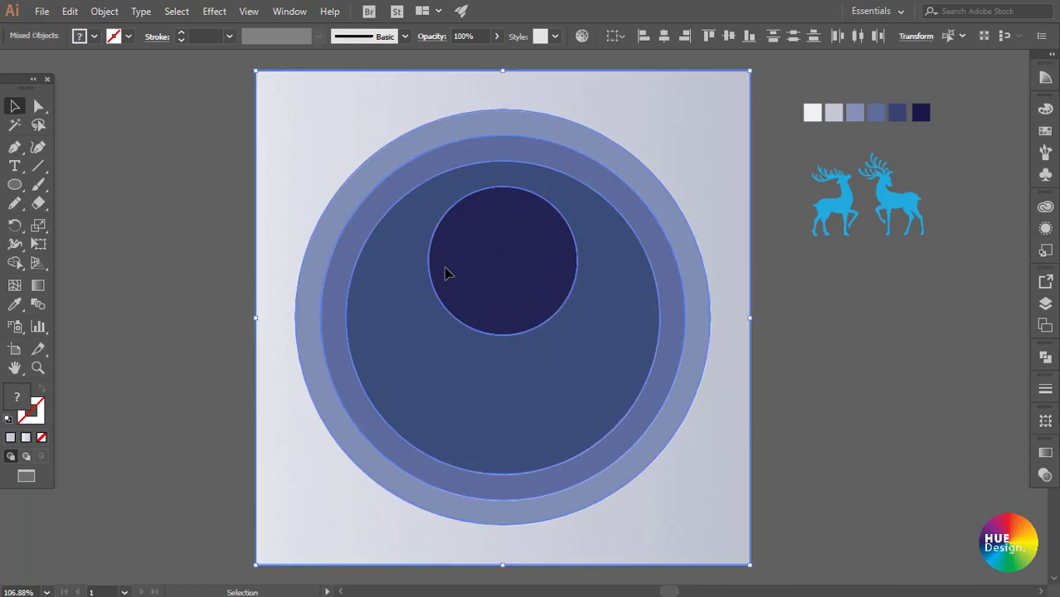
- Add a Multiply drop shadow with 85% opacity, 3 mm offsets and 1.5 mm blur
{"action": "left_click", "coordinate": [1046, 232]}
{"action": "left_click", "coordinate": [898, 437]}
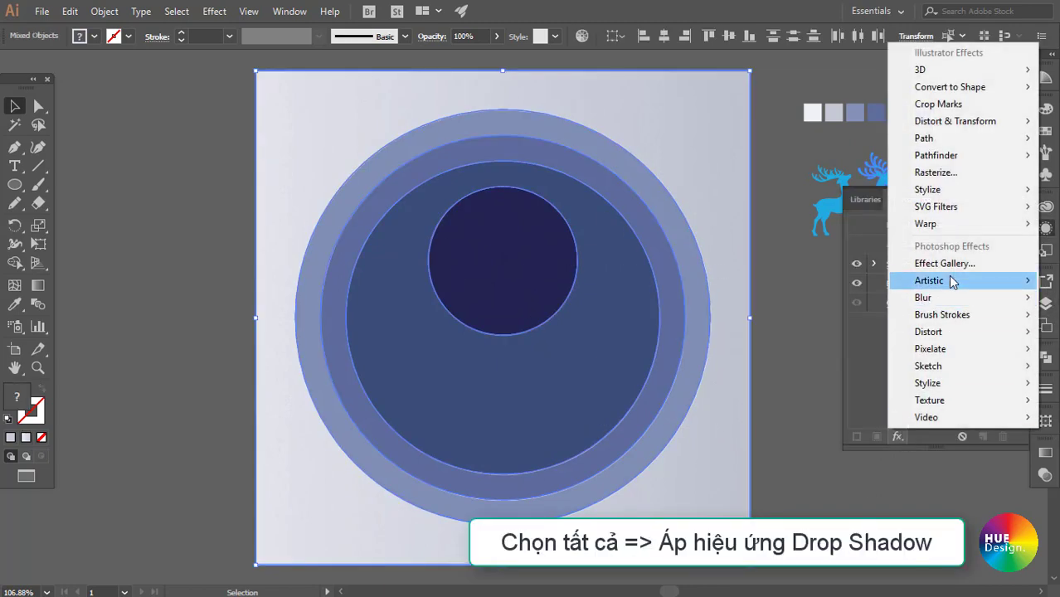
{"action": "mouse_move", "coordinate": [928, 189]}
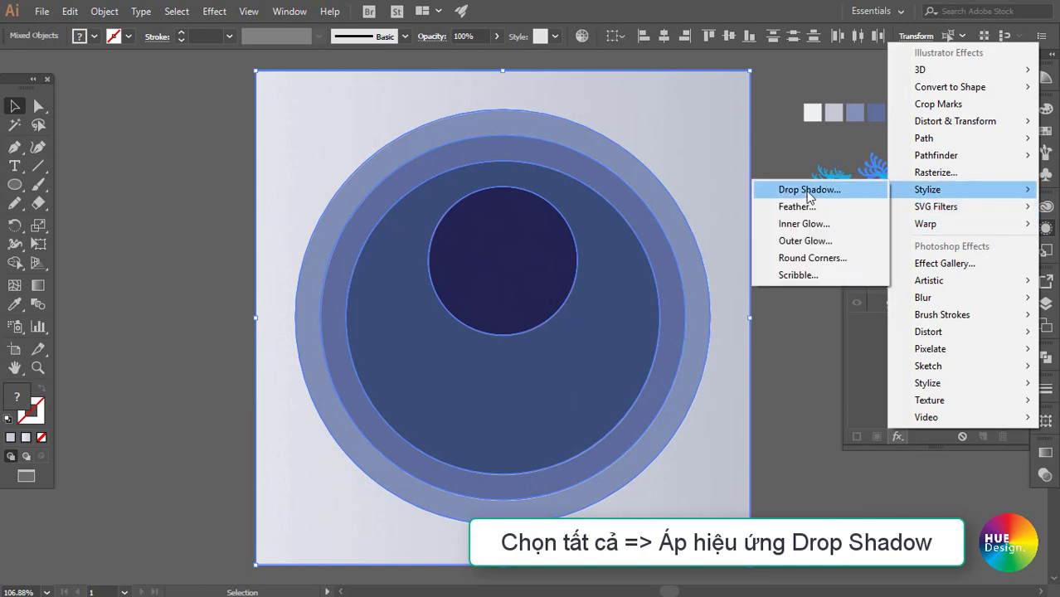
{"action": "left_click", "coordinate": [807, 191]}
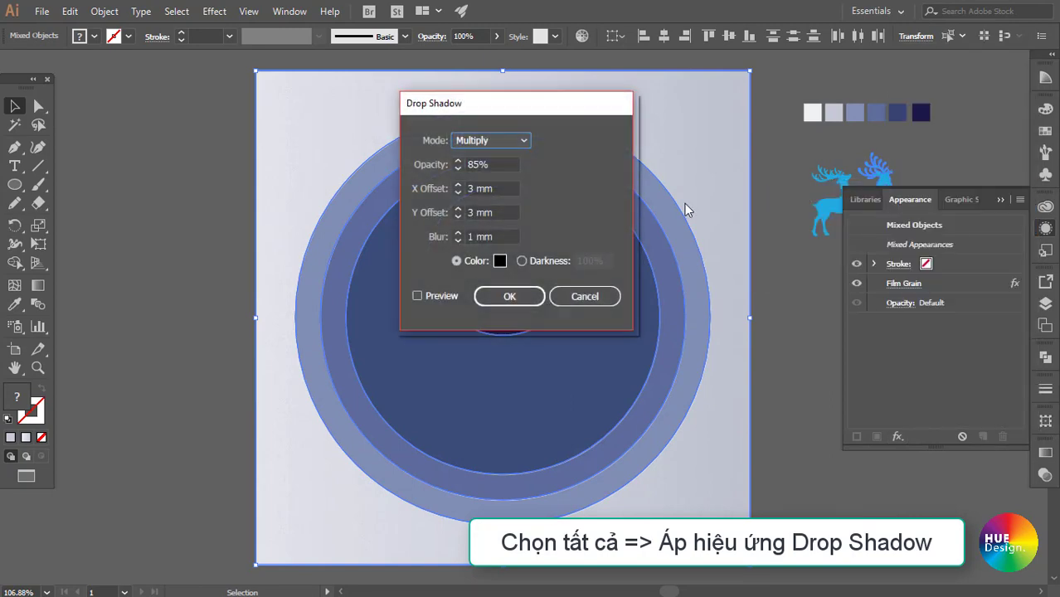
{"action": "left_click", "coordinate": [429, 297]}
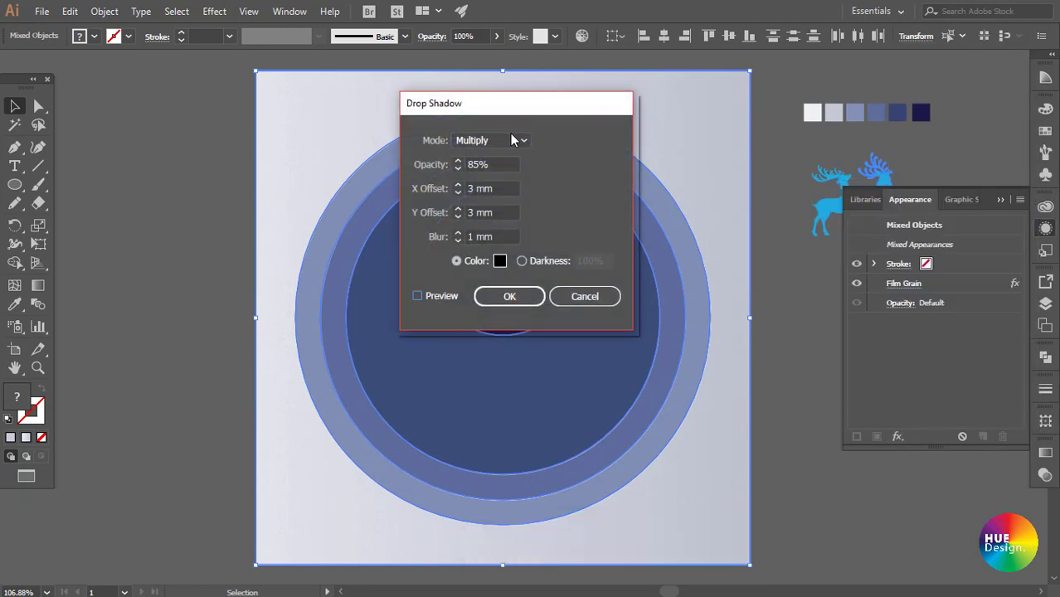
{"action": "mouse_move", "coordinate": [511, 110]}
{"action": "left_mouse_down"}
{"action": "mouse_move", "coordinate": [756, 229]}
{"action": "mouse_move", "coordinate": [748, 203]}
{"action": "left_mouse_up"}
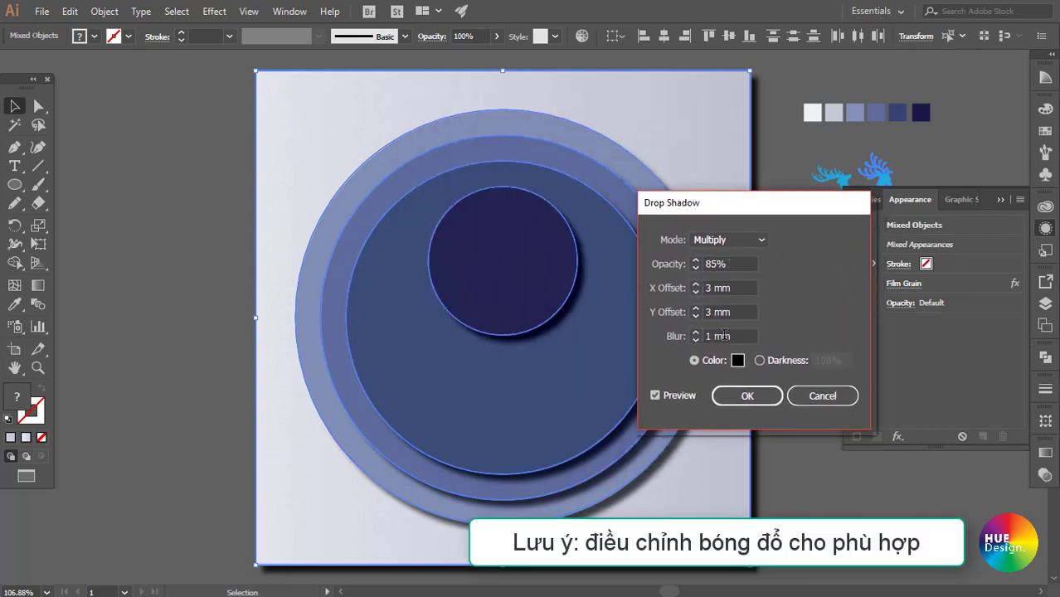
{"action": "left_click_drag", "start_coordinate": [741, 338], "coordinate": [657, 336]}
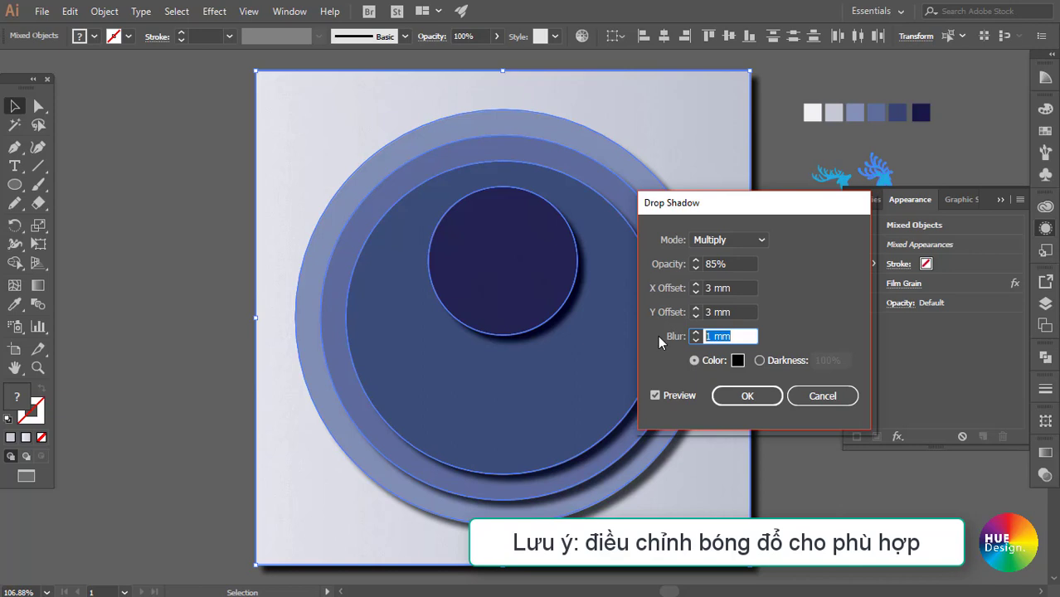
{"action": "type", "text": "1.5"}
{"action": "key", "text": "Tab"}
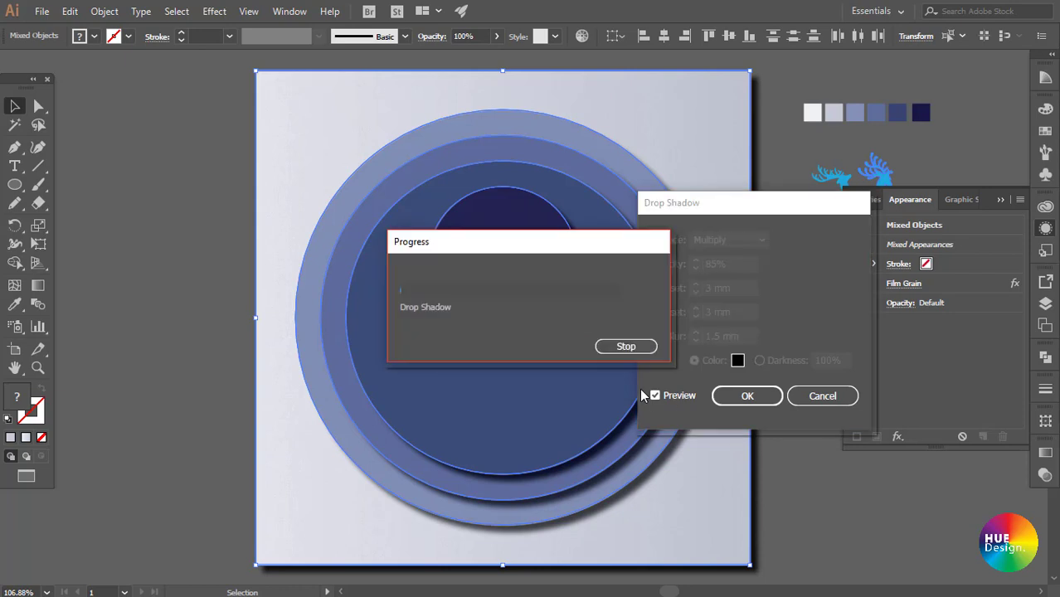
{"action": "left_click", "coordinate": [750, 397]}
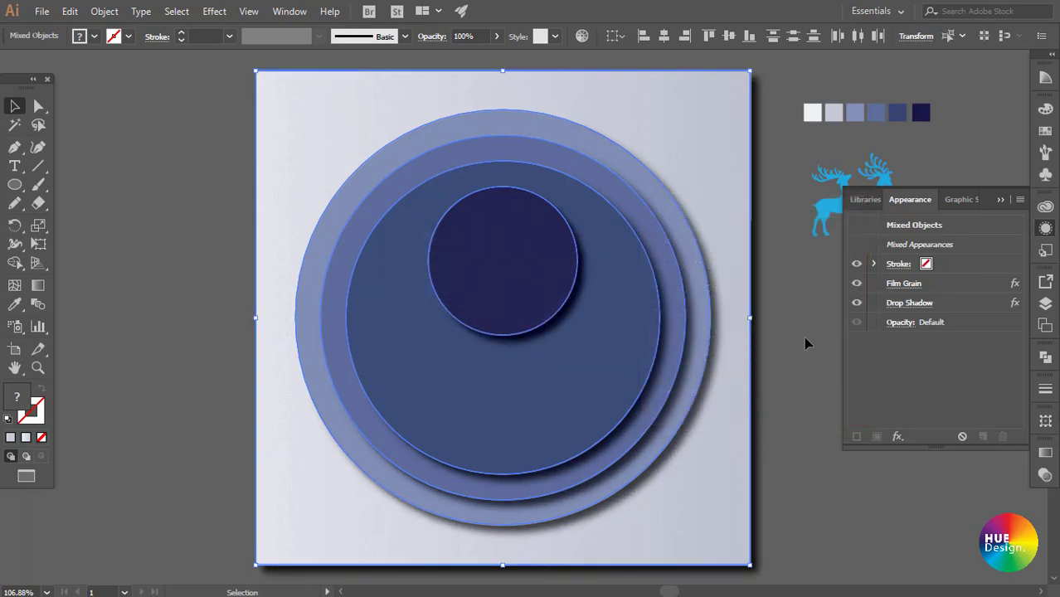
- Adjust the small dark circle's stacking order behind the large circle
{"action": "left_click", "coordinate": [736, 350]}
{"action": "left_click", "coordinate": [519, 267]}
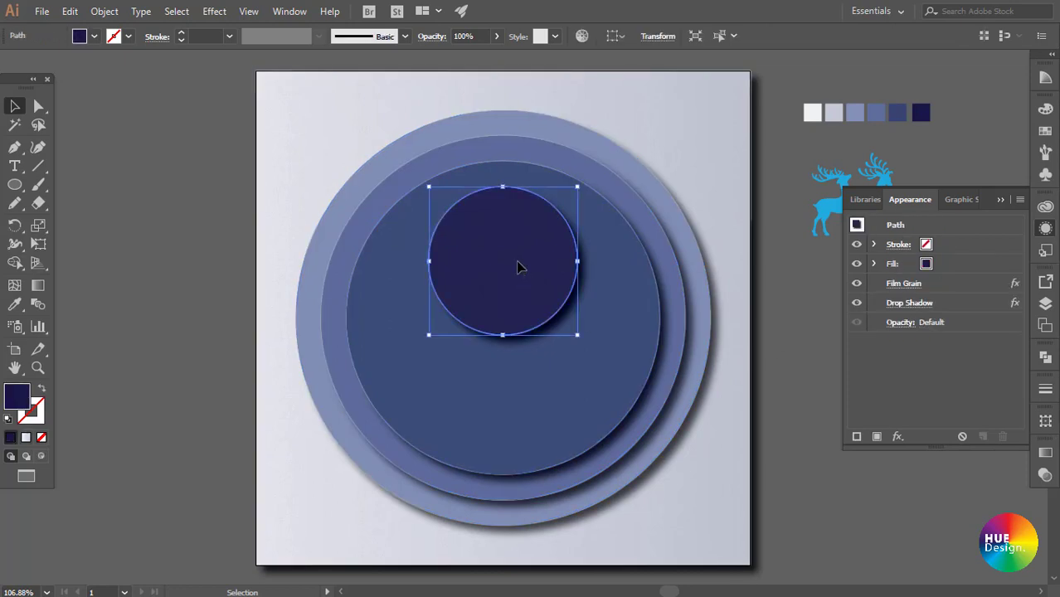
{"action": "key", "text": "ctrl+shift+bracketleft"}
{"action": "left_click", "coordinate": [765, 397]}
{"action": "left_click", "coordinate": [604, 344]}
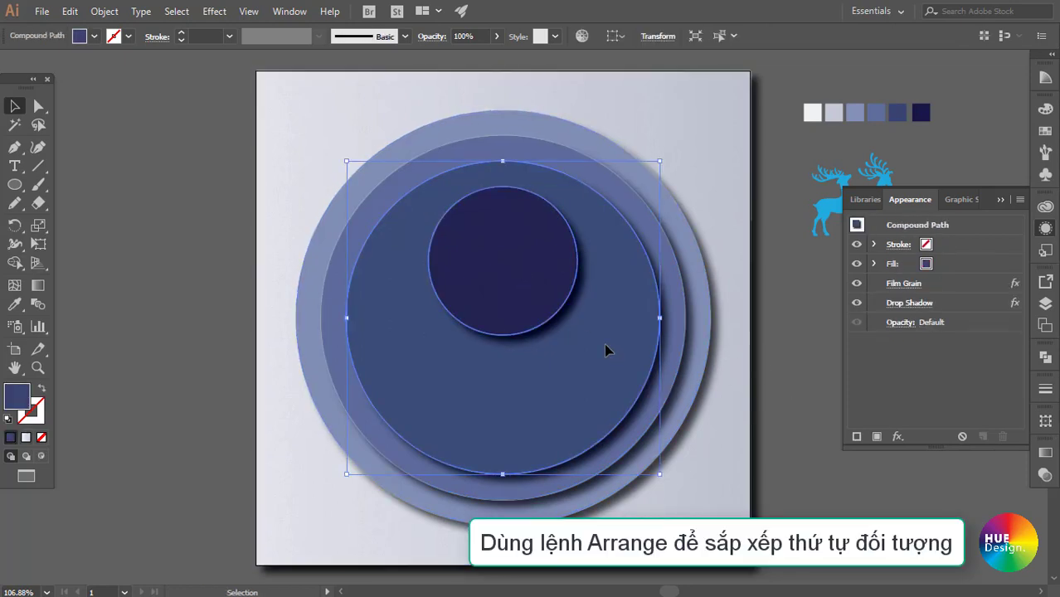
{"action": "left_click", "coordinate": [780, 380]}
{"action": "key", "text": "ctrl+z"}
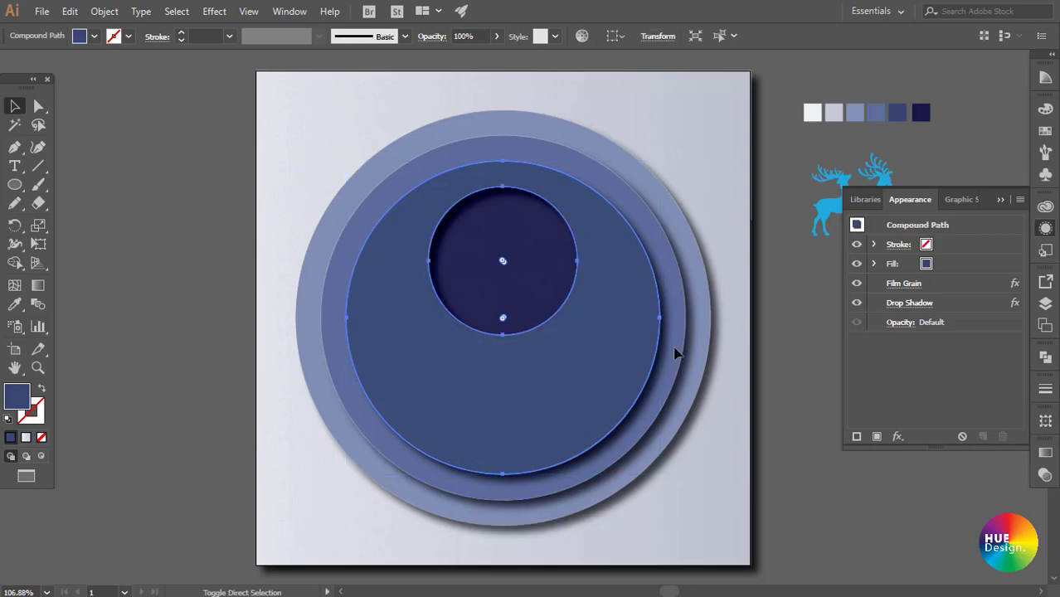
{"action": "left_click", "coordinate": [777, 363]}
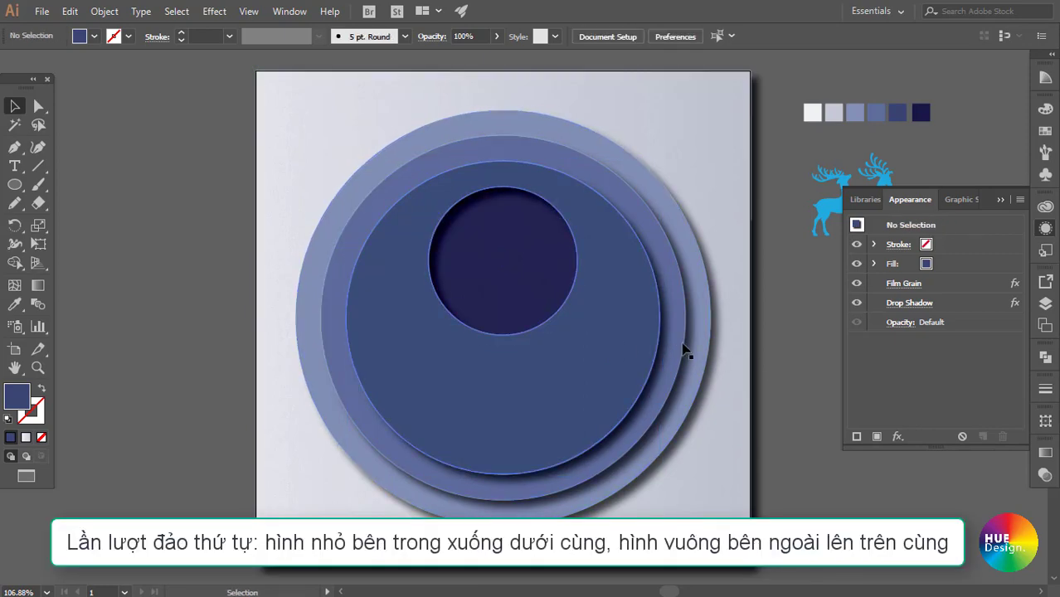
- Bring the holed large circle, outer lavender ring and background frame to the front
{"action": "left_click", "coordinate": [684, 341]}
{"action": "right_click", "coordinate": [684, 341]}
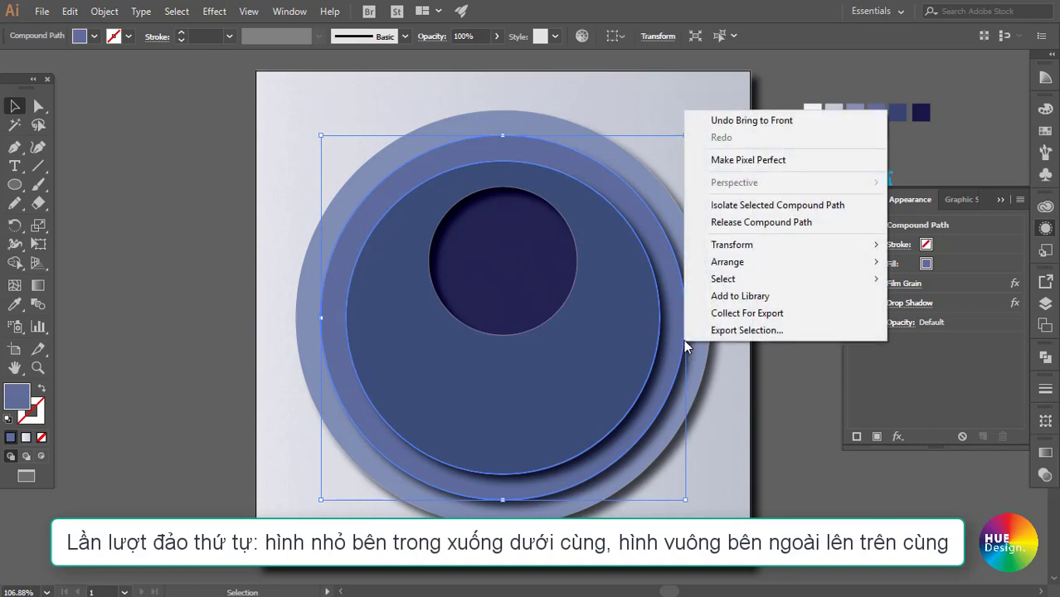
{"action": "mouse_move", "coordinate": [727, 262]}
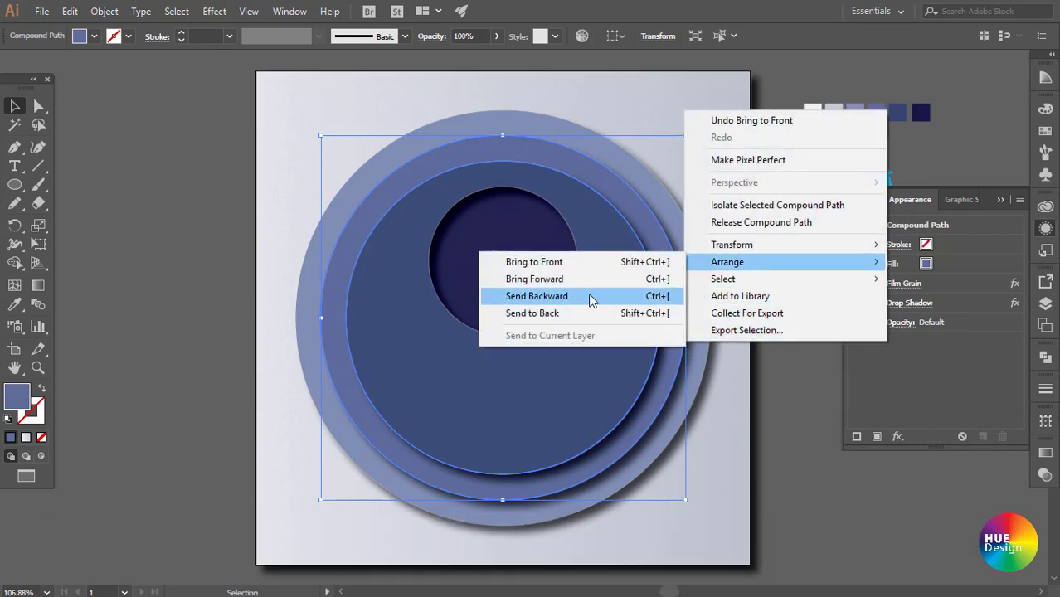
{"action": "left_click", "coordinate": [590, 262]}
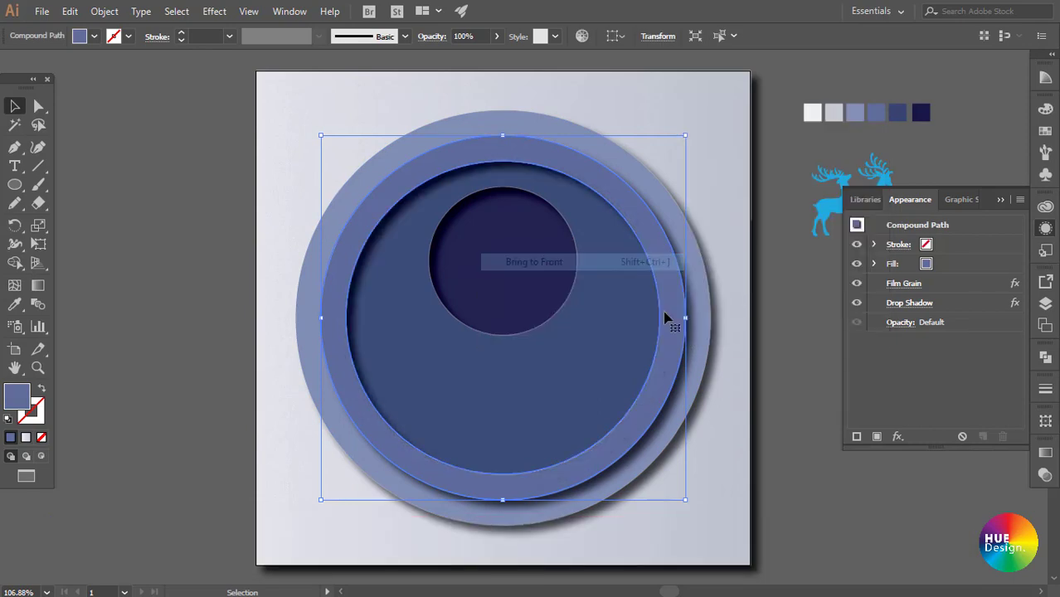
{"action": "left_click", "coordinate": [706, 354]}
{"action": "right_click", "coordinate": [708, 348]}
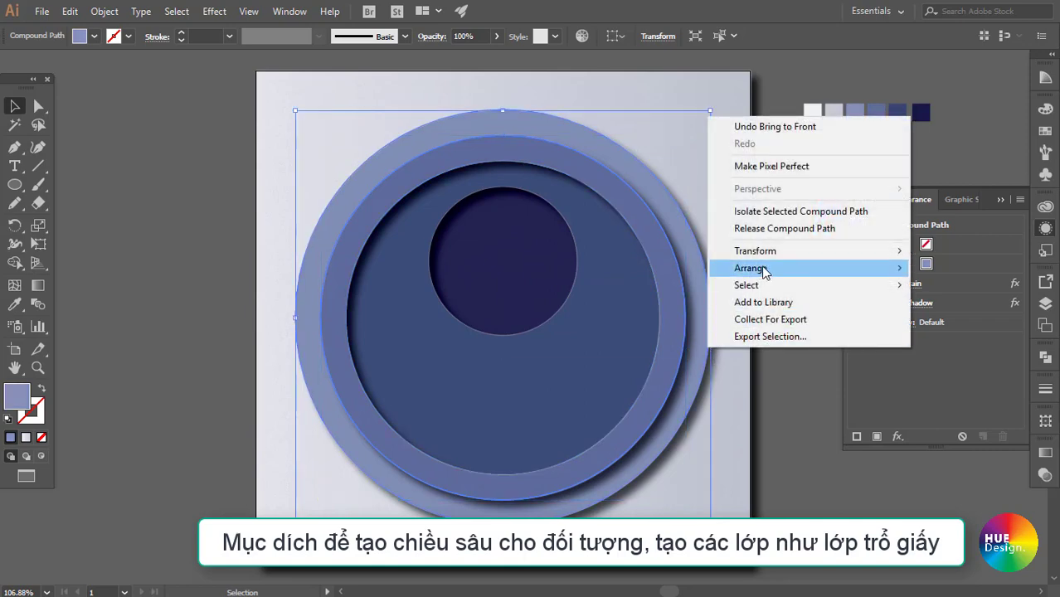
{"action": "left_click", "coordinate": [649, 268]}
{"action": "left_click", "coordinate": [741, 316]}
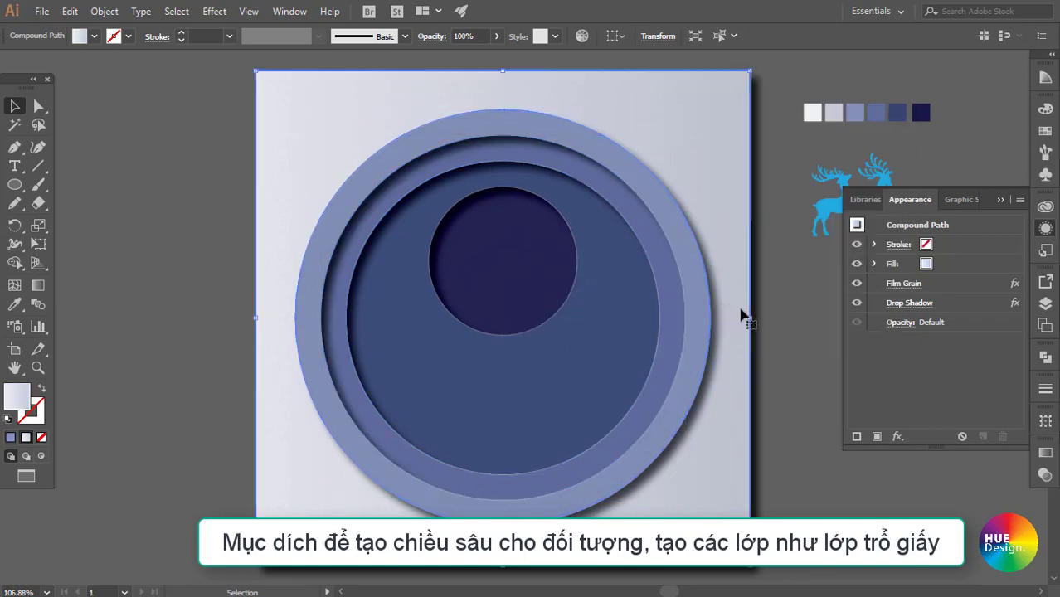
{"action": "right_click", "coordinate": [741, 310]}
{"action": "mouse_move", "coordinate": [785, 461]}
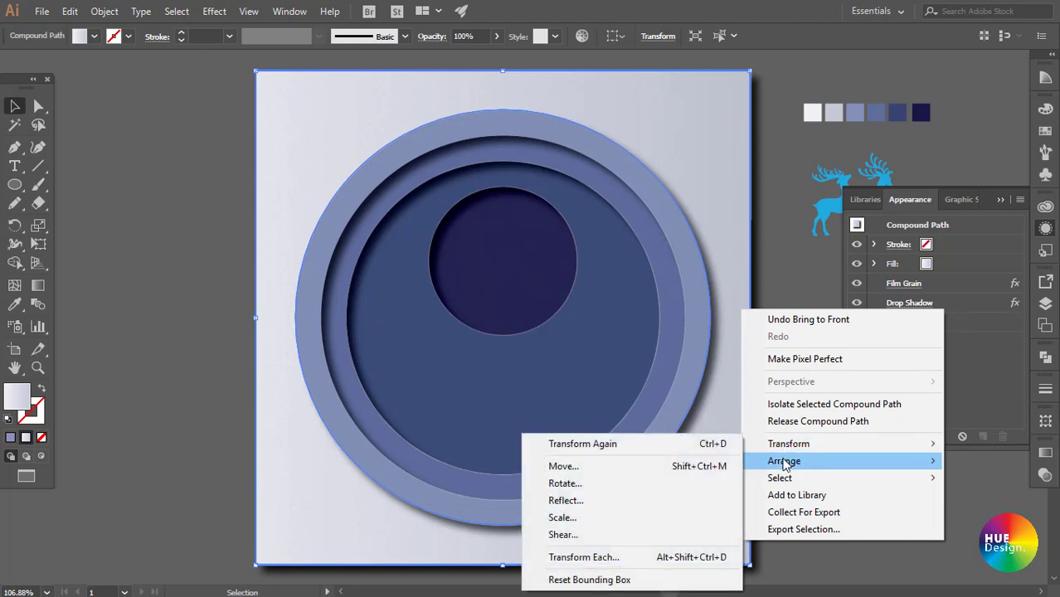
{"action": "left_click", "coordinate": [601, 461]}
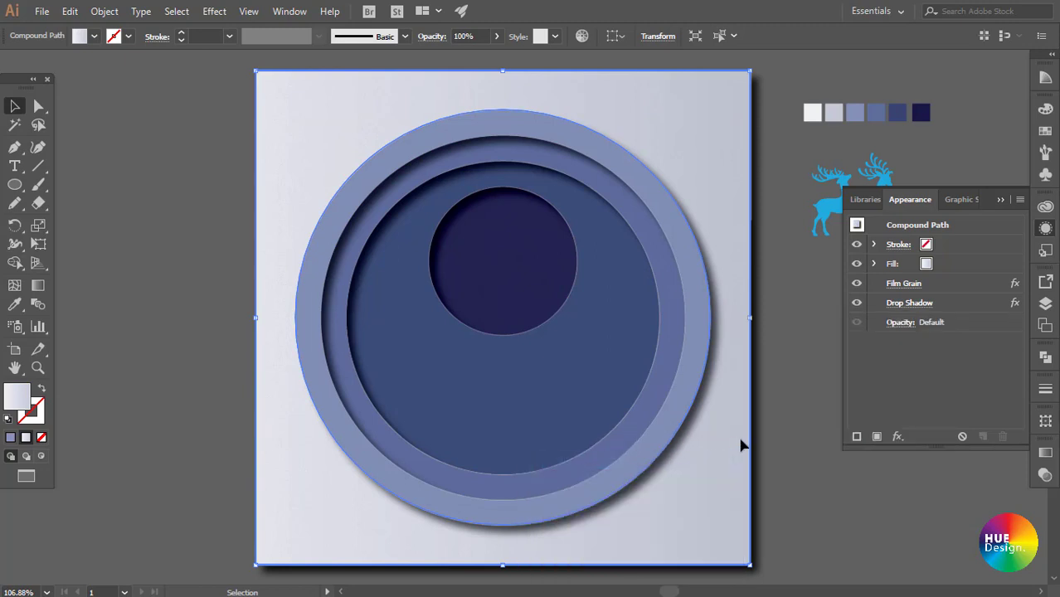
{"action": "left_click", "coordinate": [806, 395]}
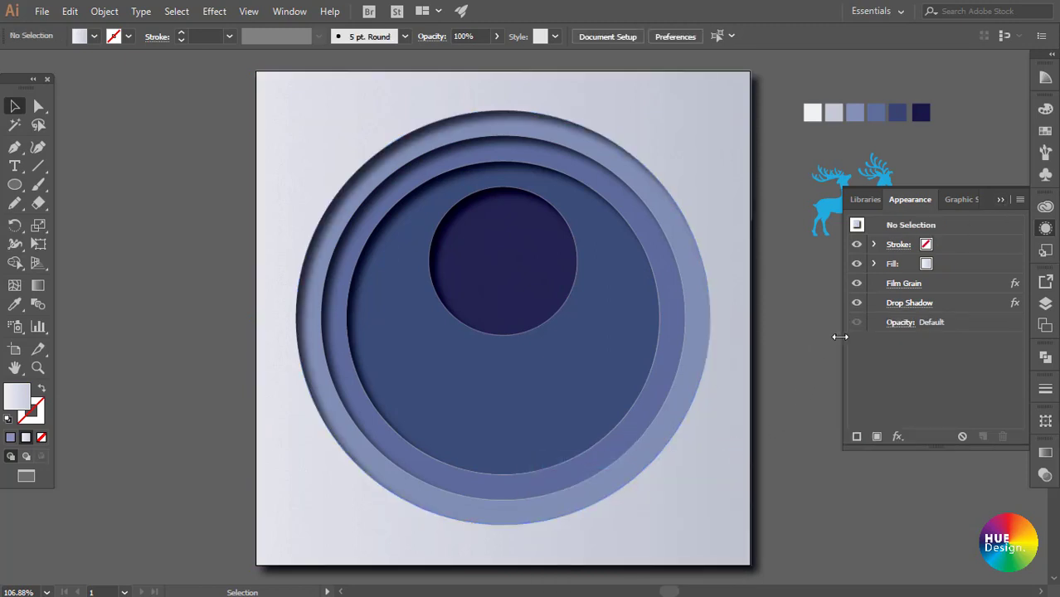
{"action": "left_click", "coordinate": [750, 390]}
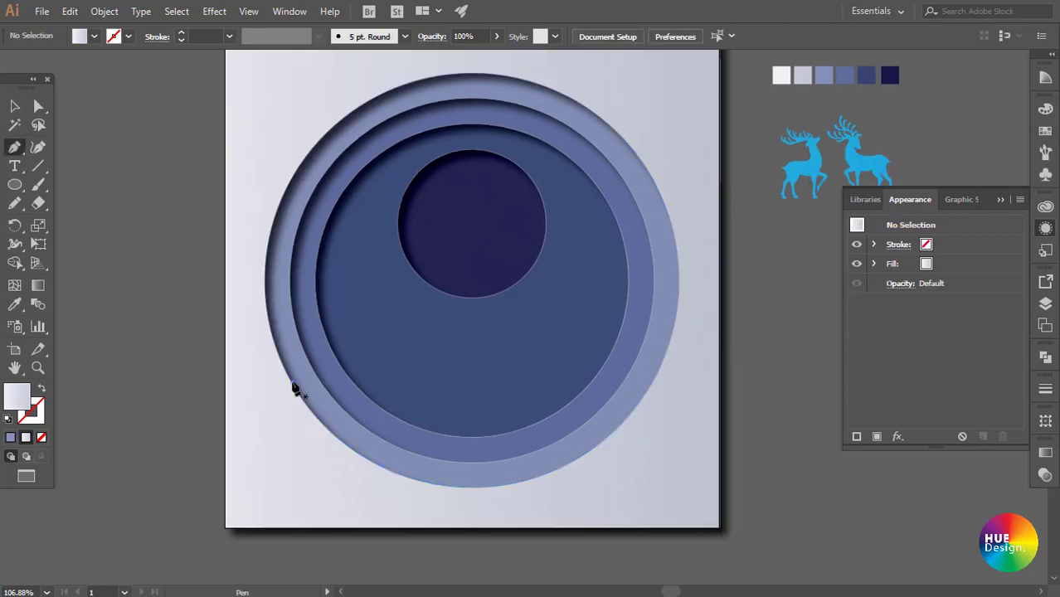
- Pen-draw a closed snow hill with a wavy top across the circles' lower left
{"action": "left_click", "coordinate": [292, 383]}
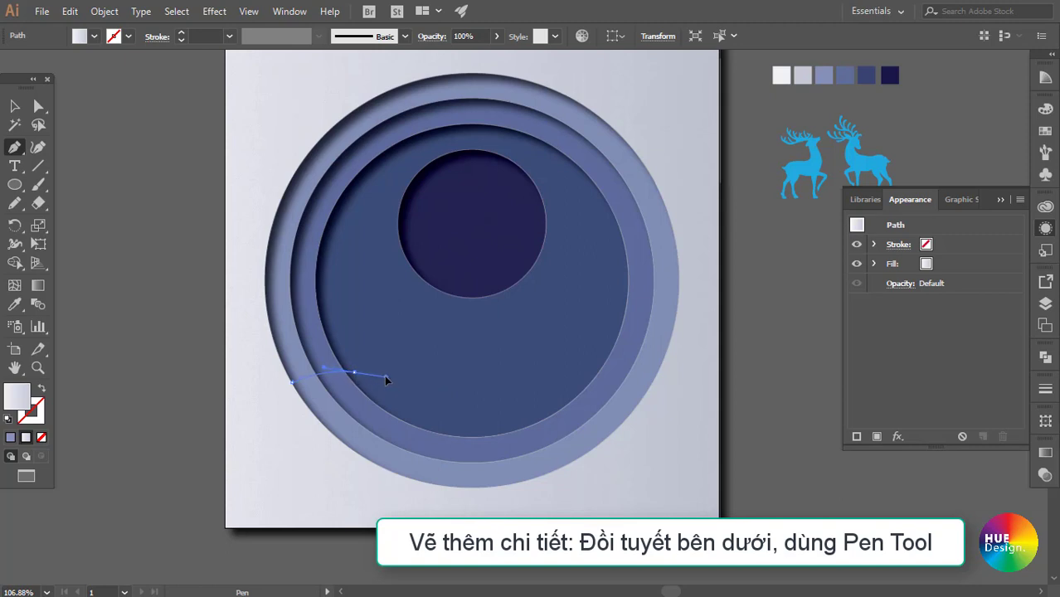
{"action": "left_click_drag", "start_coordinate": [384, 375], "coordinate": [384, 375]}
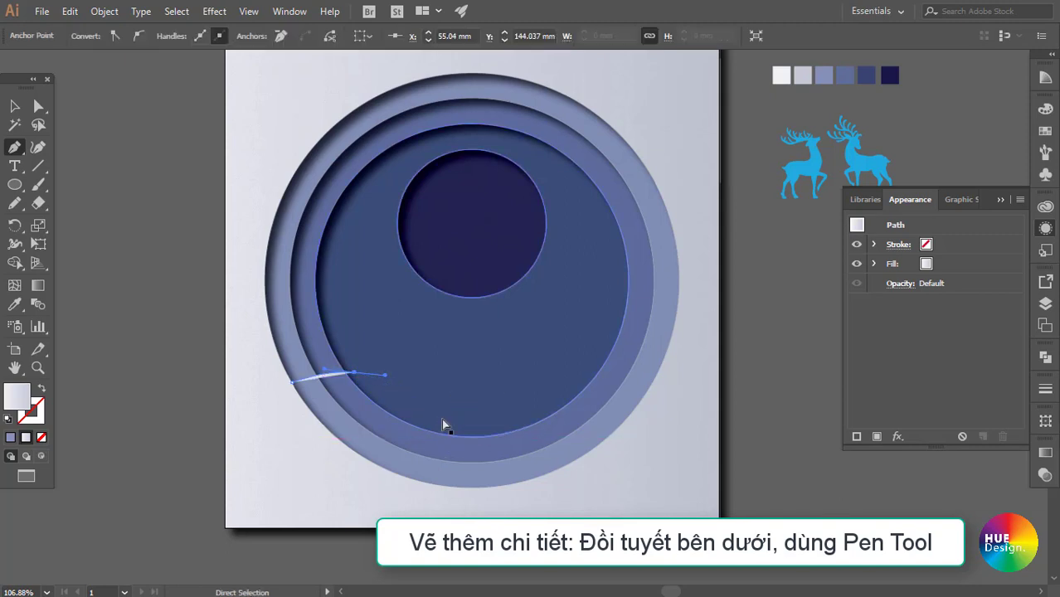
{"action": "key", "text": "ctrl+z"}
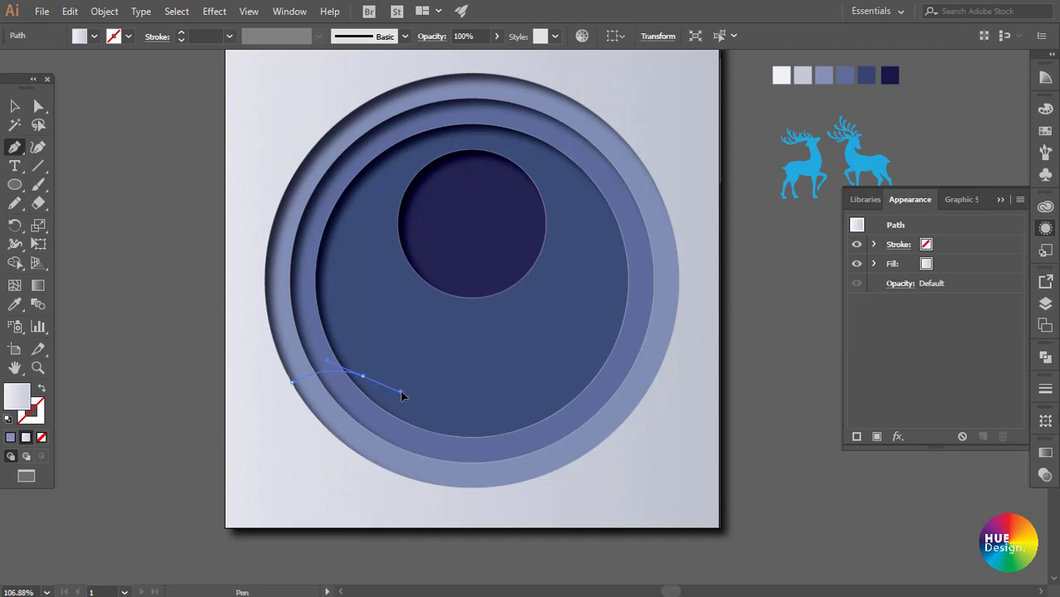
{"action": "mouse_move", "coordinate": [406, 388]}
{"action": "left_mouse_down"}
{"action": "mouse_move", "coordinate": [506, 437]}
{"action": "mouse_move", "coordinate": [486, 444]}
{"action": "mouse_move", "coordinate": [522, 459]}
{"action": "mouse_move", "coordinate": [606, 444]}
{"action": "mouse_move", "coordinate": [564, 488]}
{"action": "mouse_move", "coordinate": [612, 508]}
{"action": "left_mouse_up"}
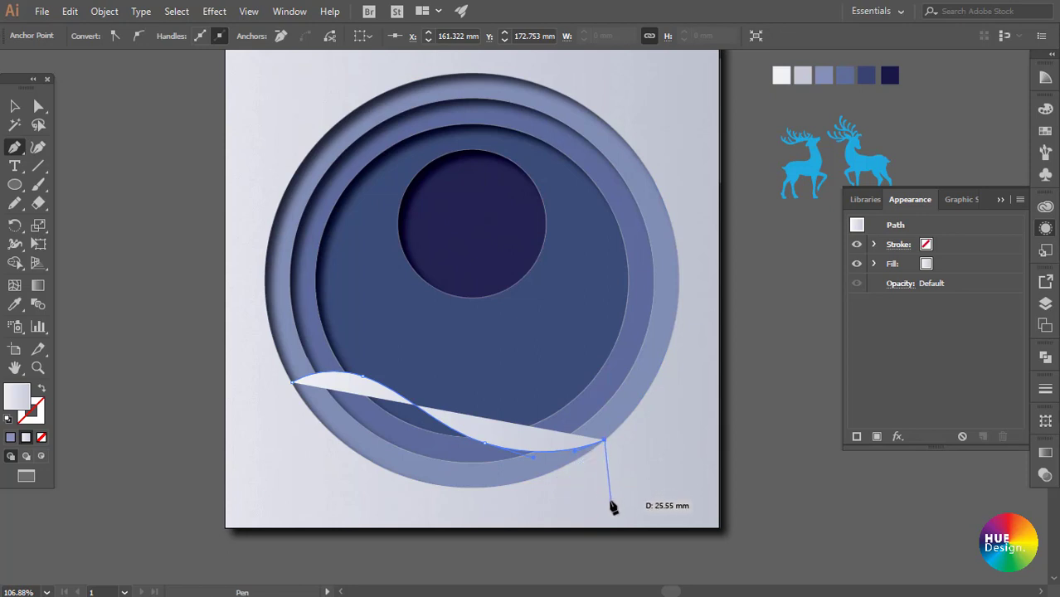
{"action": "left_click", "coordinate": [606, 514]}
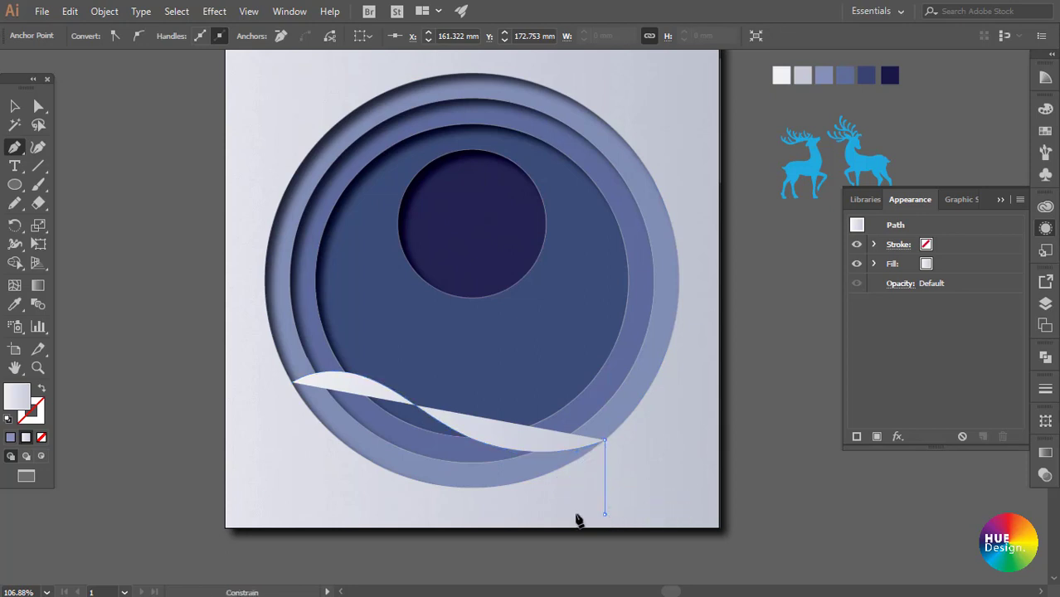
{"action": "left_click", "coordinate": [290, 514]}
{"action": "left_click_drag", "start_coordinate": [292, 382], "coordinate": [296, 390]}
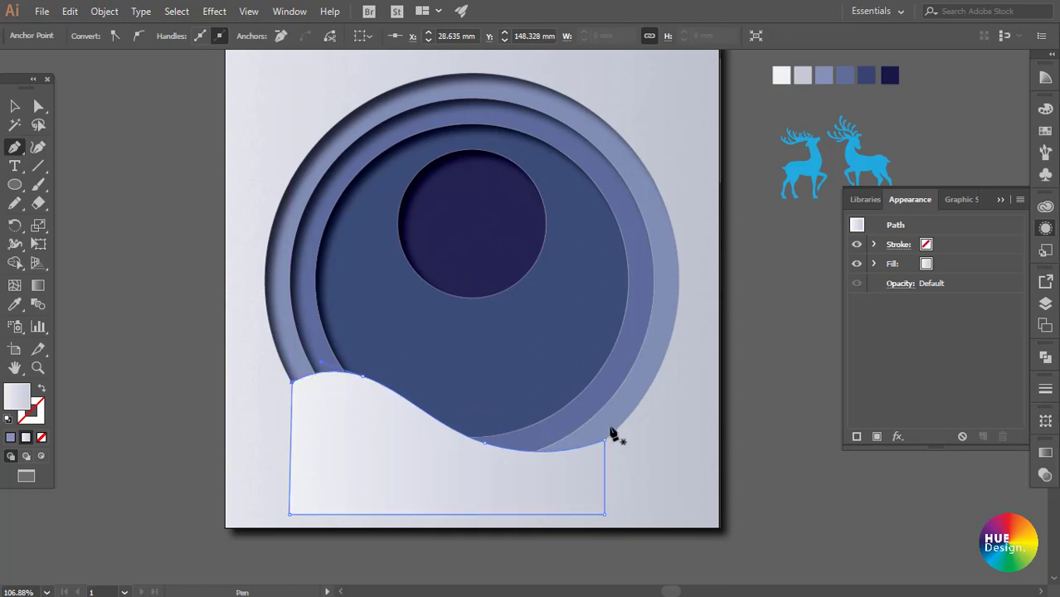
{"action": "left_click_drag", "start_coordinate": [802, 438], "coordinate": [805, 452]}
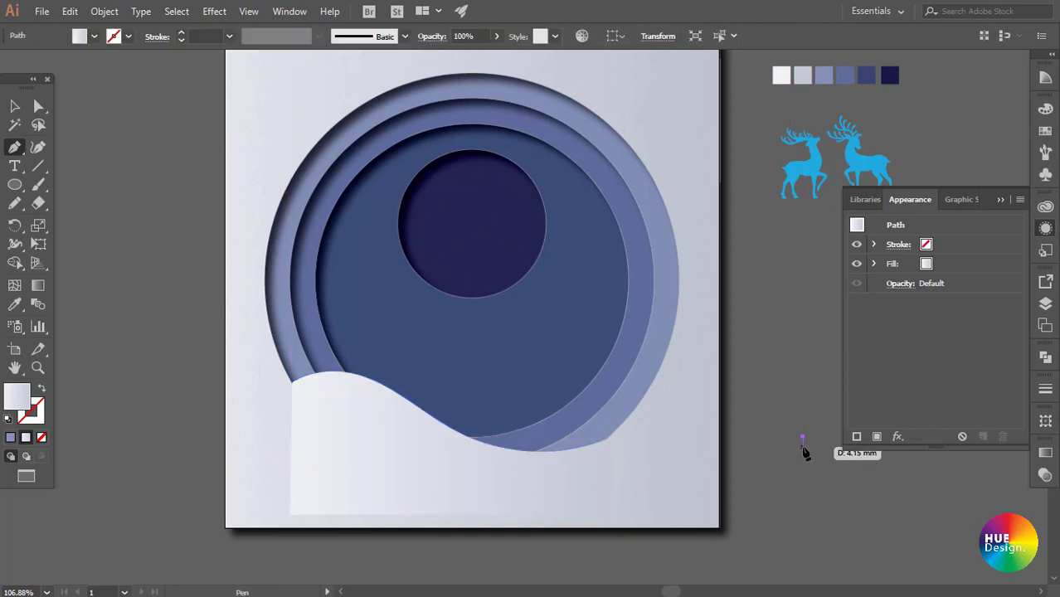
{"action": "key", "text": "ctrl+z"}
{"action": "key", "text": "v"}
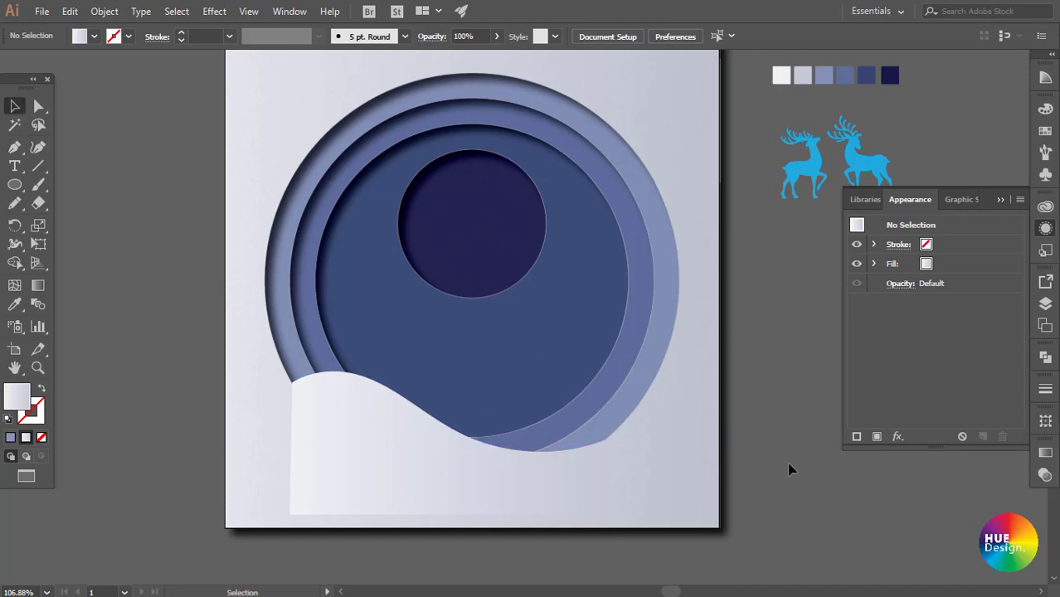
{"action": "key", "text": "p"}
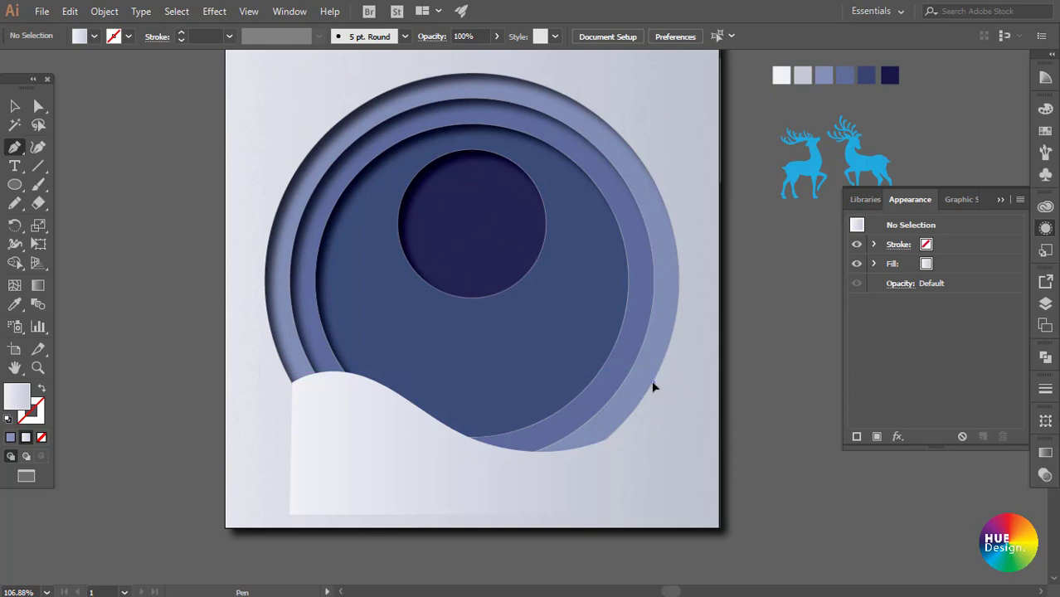
- Draw a closed second hill outline from the right, with a curved top and a dip
{"action": "left_click", "coordinate": [653, 386]}
{"action": "left_click_drag", "start_coordinate": [567, 392], "coordinate": [534, 401]}
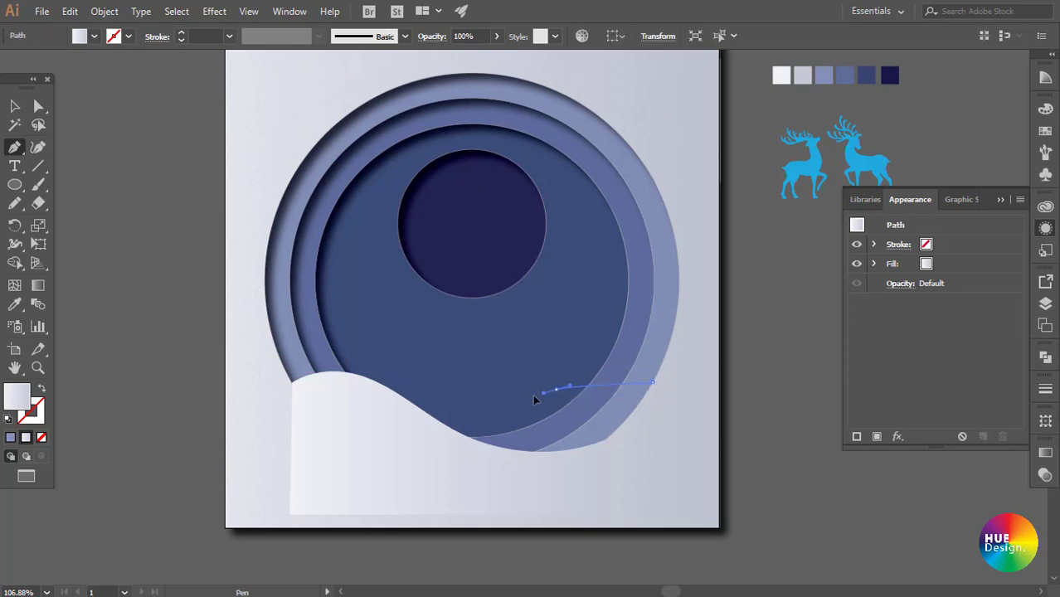
{"action": "left_click", "coordinate": [493, 407]}
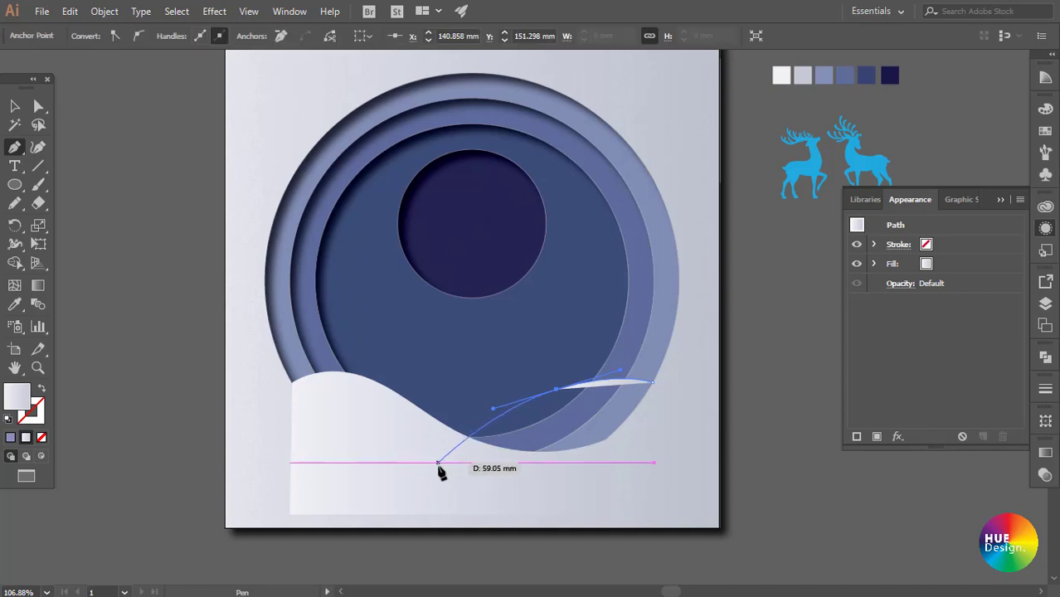
{"action": "left_click_drag", "start_coordinate": [448, 463], "coordinate": [330, 466]}
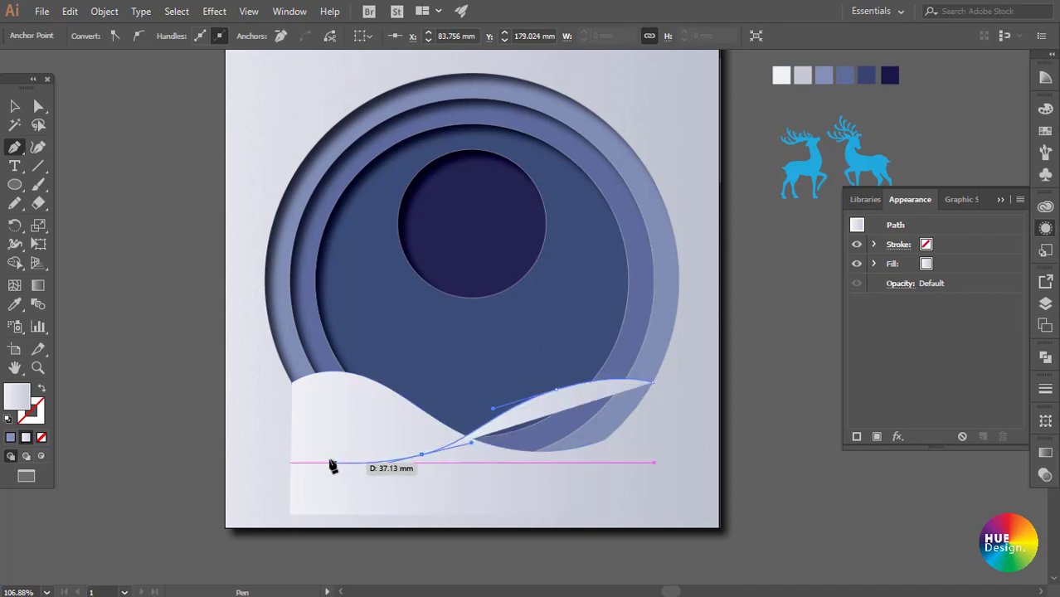
{"action": "left_click_drag", "start_coordinate": [330, 466], "coordinate": [331, 452]}
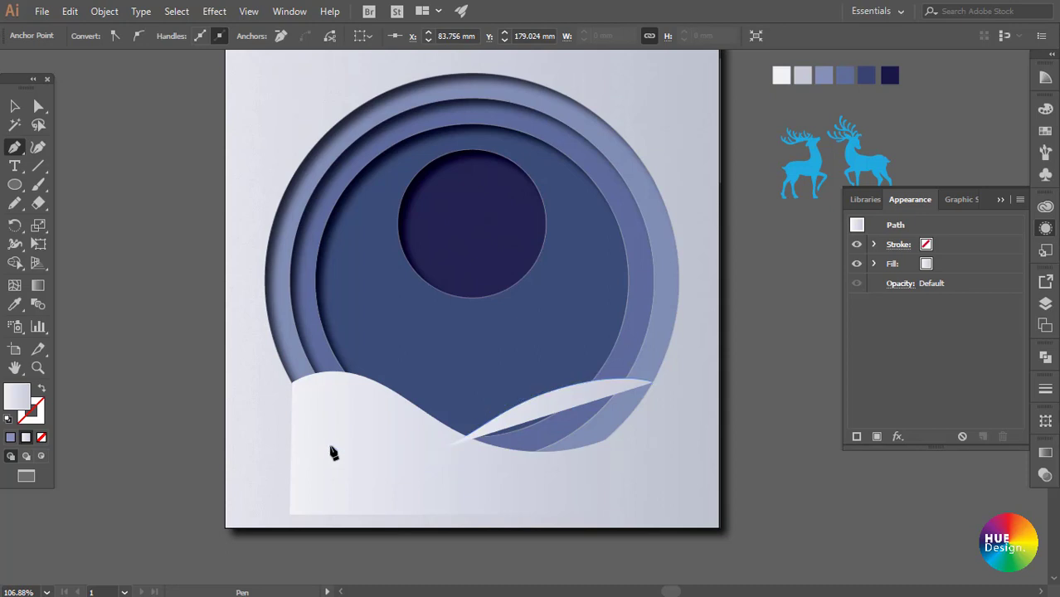
{"action": "left_click", "coordinate": [330, 449]}
{"action": "left_click", "coordinate": [330, 492]}
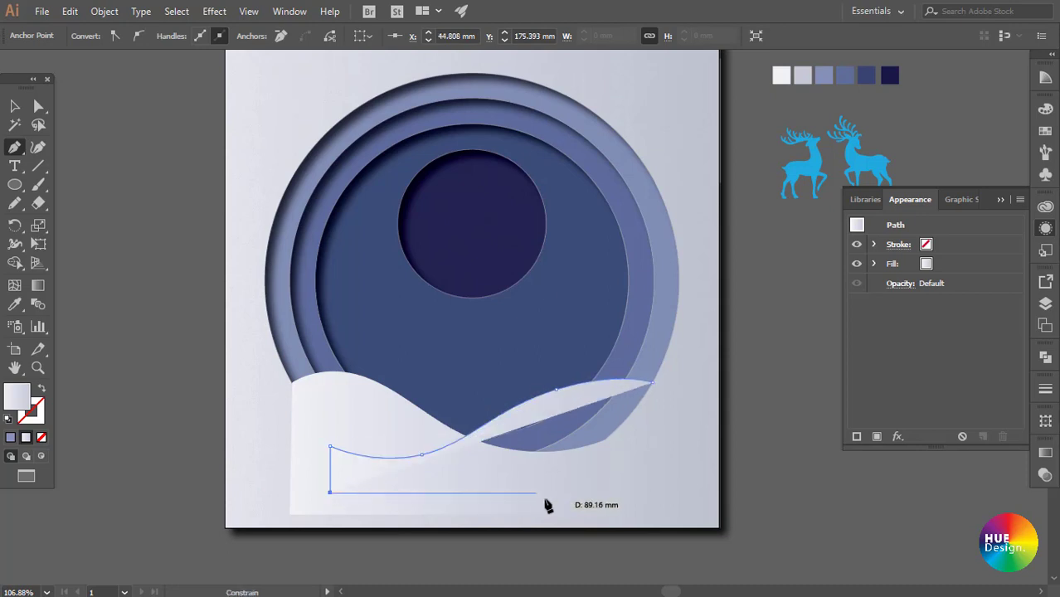
{"action": "left_click", "coordinate": [653, 493]}
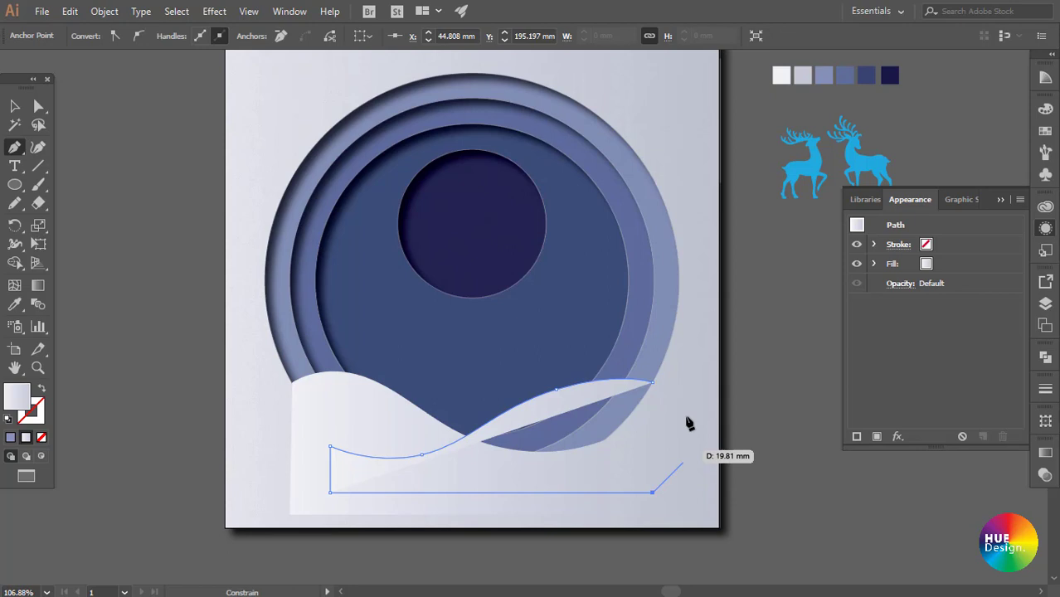
{"action": "left_click", "coordinate": [654, 382]}
{"action": "key", "text": "v"}
{"action": "left_click", "coordinate": [783, 418]}
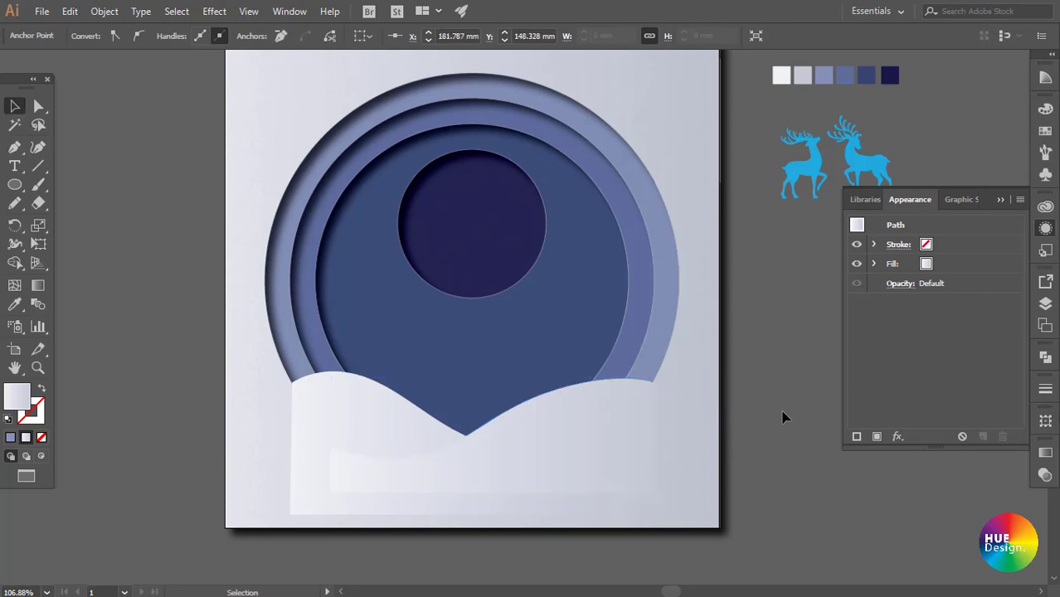
- Draw a closed middle snow layer outline with a curved top edge
{"action": "key", "text": "p"}
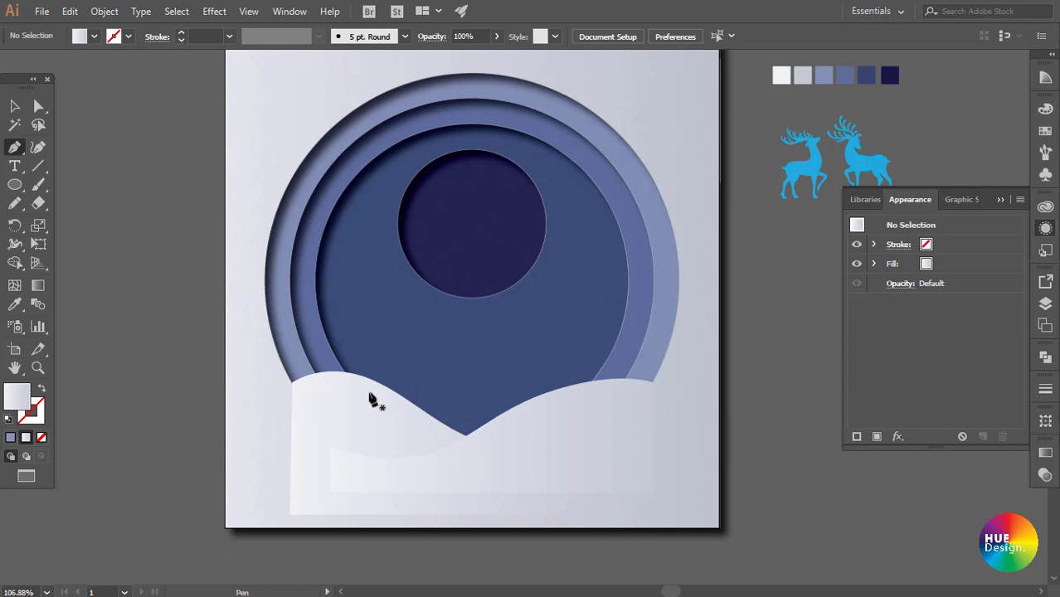
{"action": "left_click", "coordinate": [380, 397]}
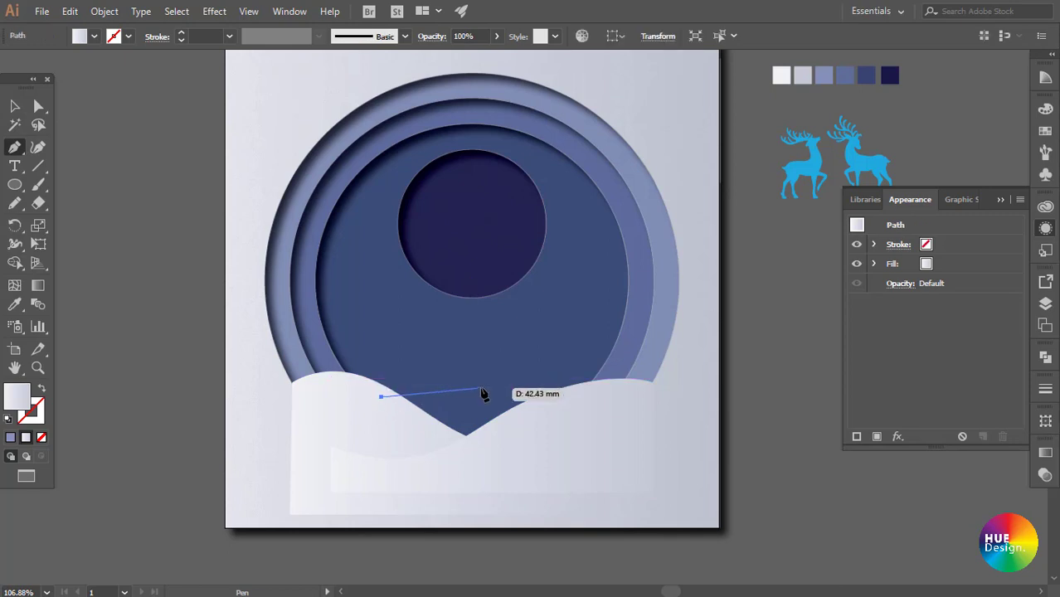
{"action": "left_click_drag", "start_coordinate": [480, 383], "coordinate": [507, 382]}
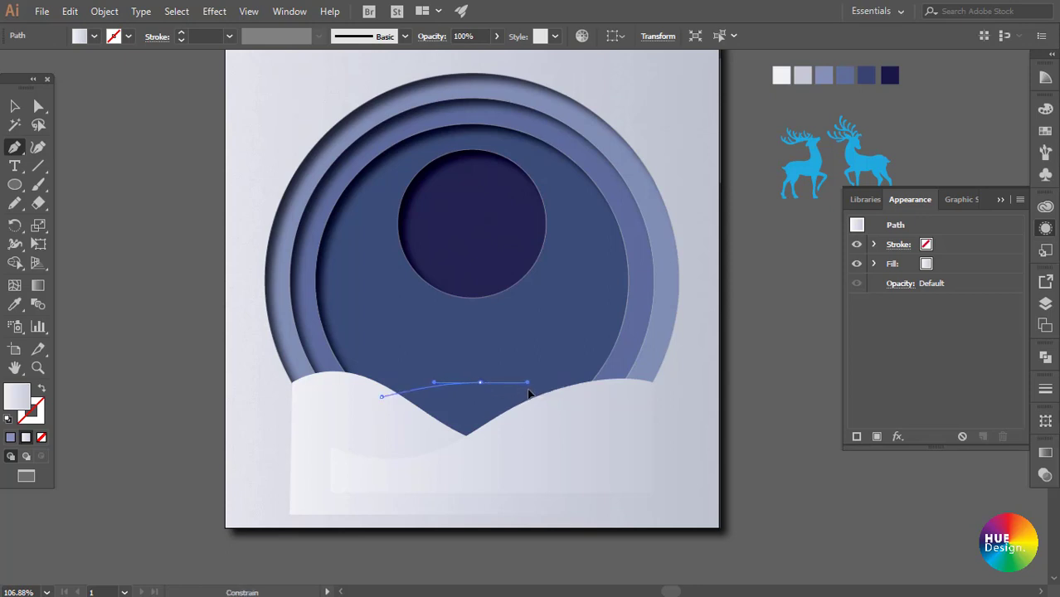
{"action": "left_click", "coordinate": [566, 414]}
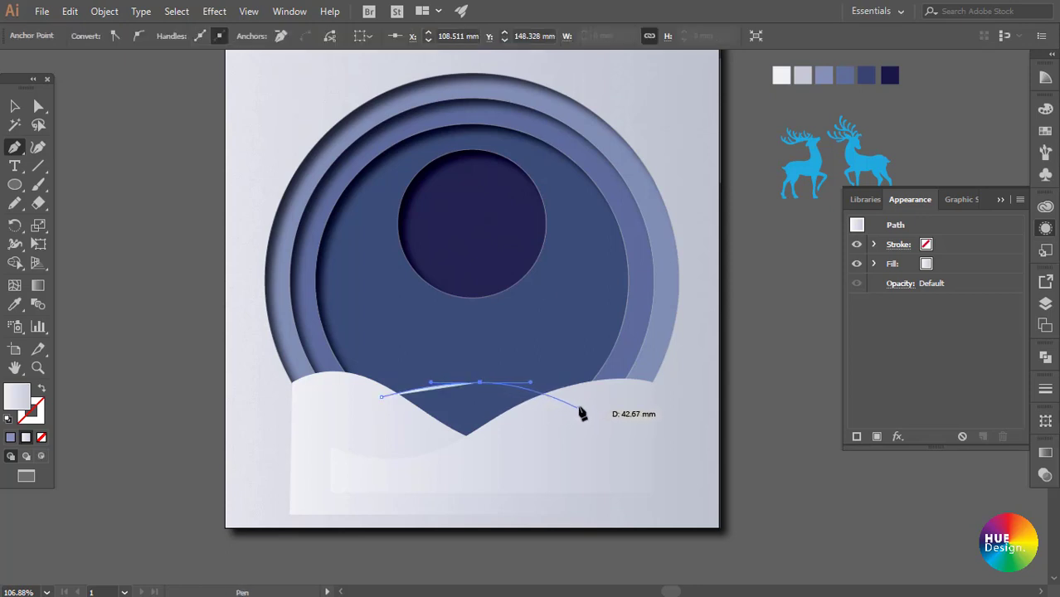
{"action": "left_click", "coordinate": [582, 401]}
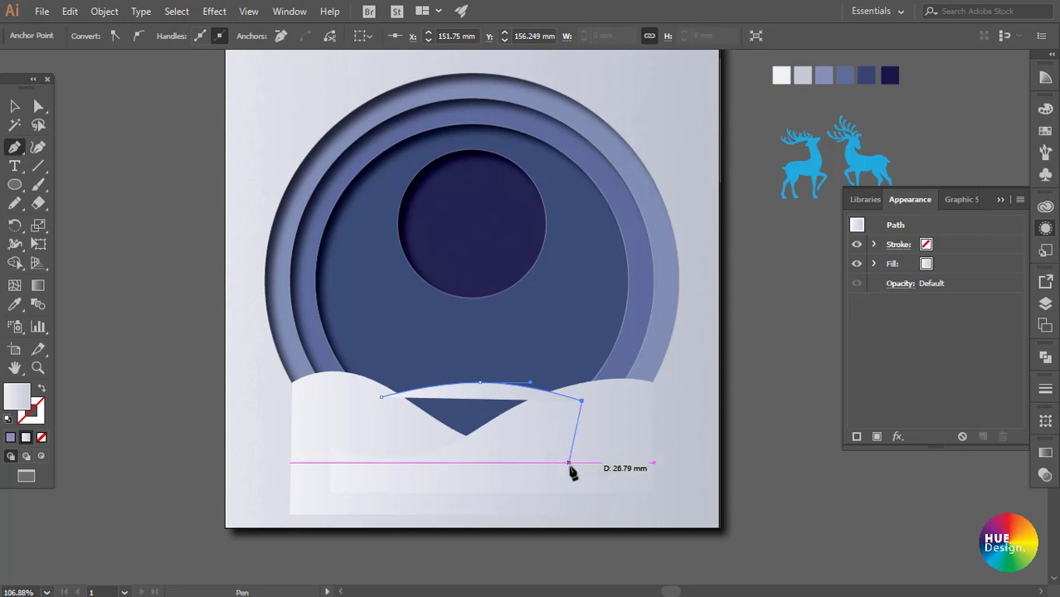
{"action": "left_click", "coordinate": [582, 496]}
{"action": "left_click", "coordinate": [378, 496]}
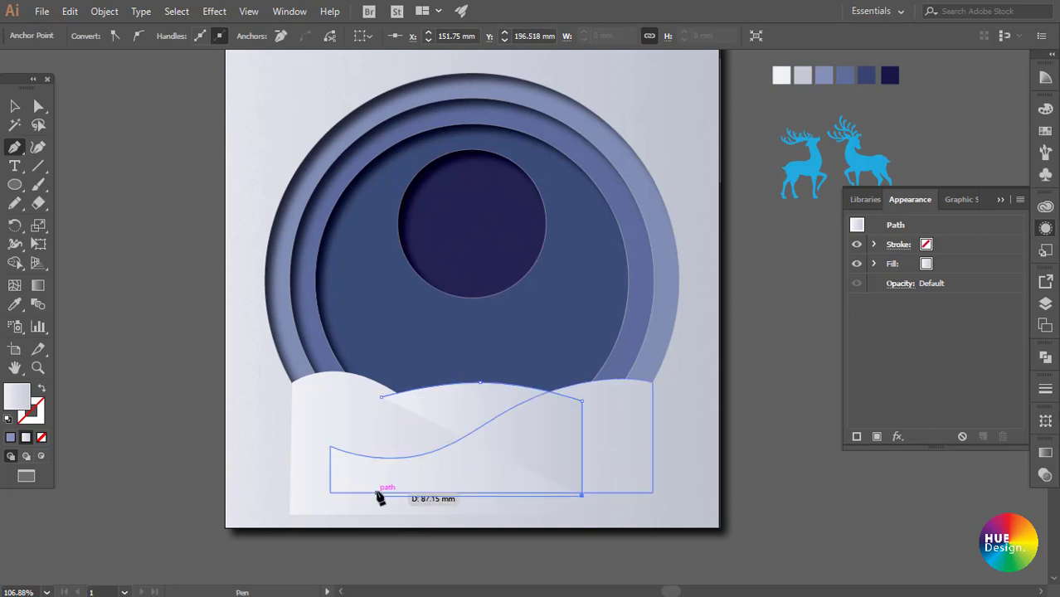
{"action": "left_click", "coordinate": [384, 401]}
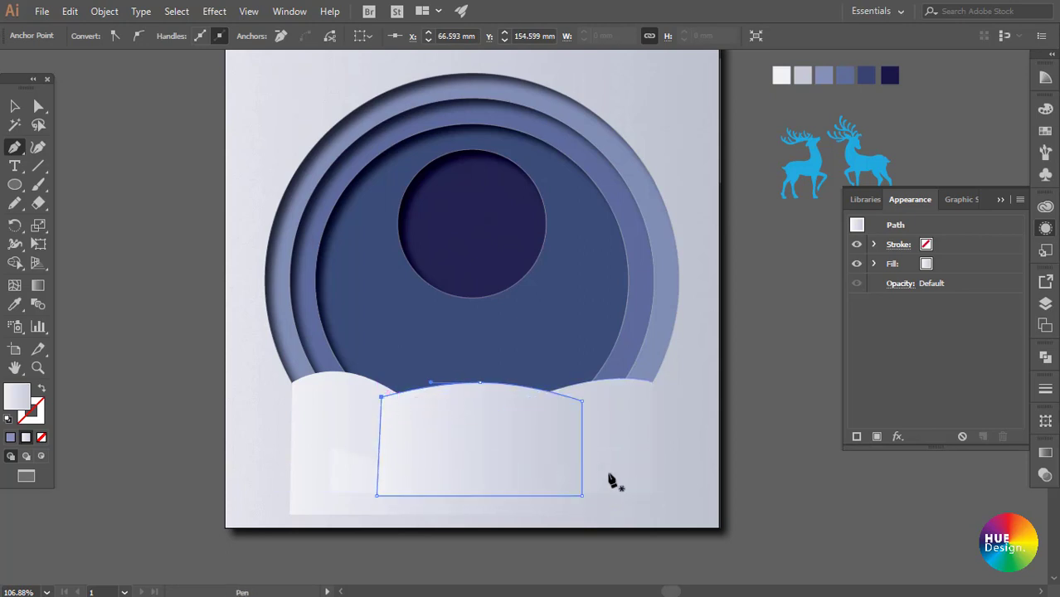
{"action": "key", "text": "v"}
{"action": "left_click", "coordinate": [788, 453]}
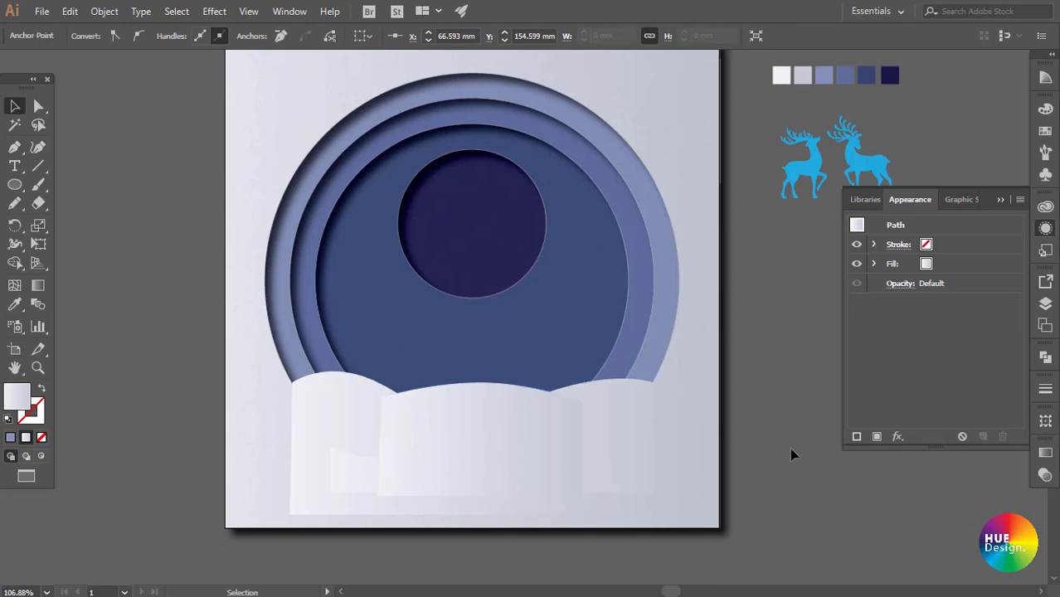
- Raise the middle hill's top anchor to round it, then nudge the hill slightly lower
{"action": "key", "text": "a"}
{"action": "left_click", "coordinate": [481, 385]}
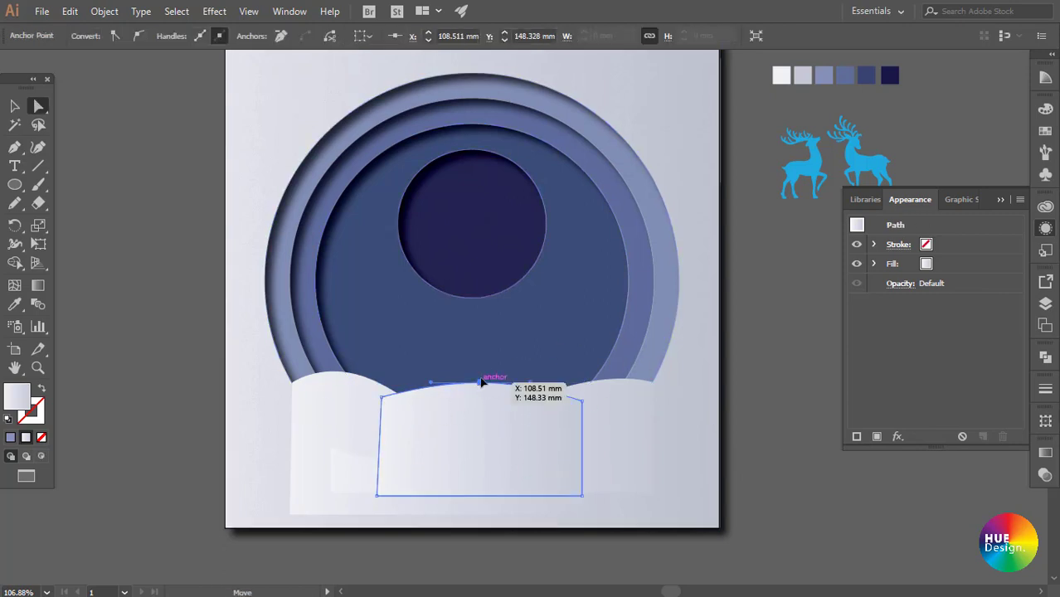
{"action": "left_click_drag", "start_coordinate": [481, 385], "coordinate": [479, 373]}
{"action": "key", "text": "v"}
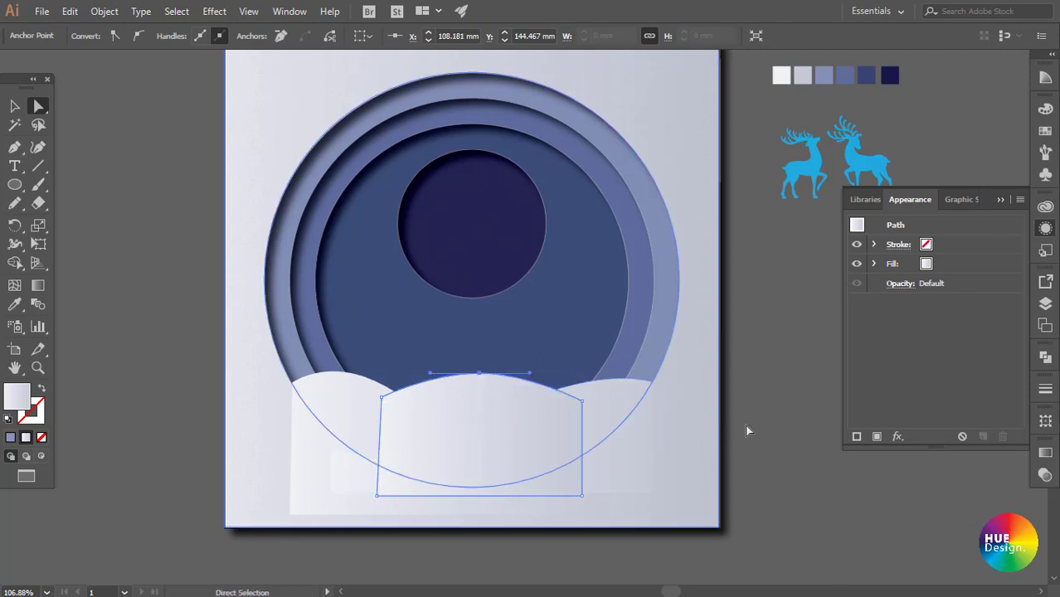
{"action": "left_click", "coordinate": [751, 425]}
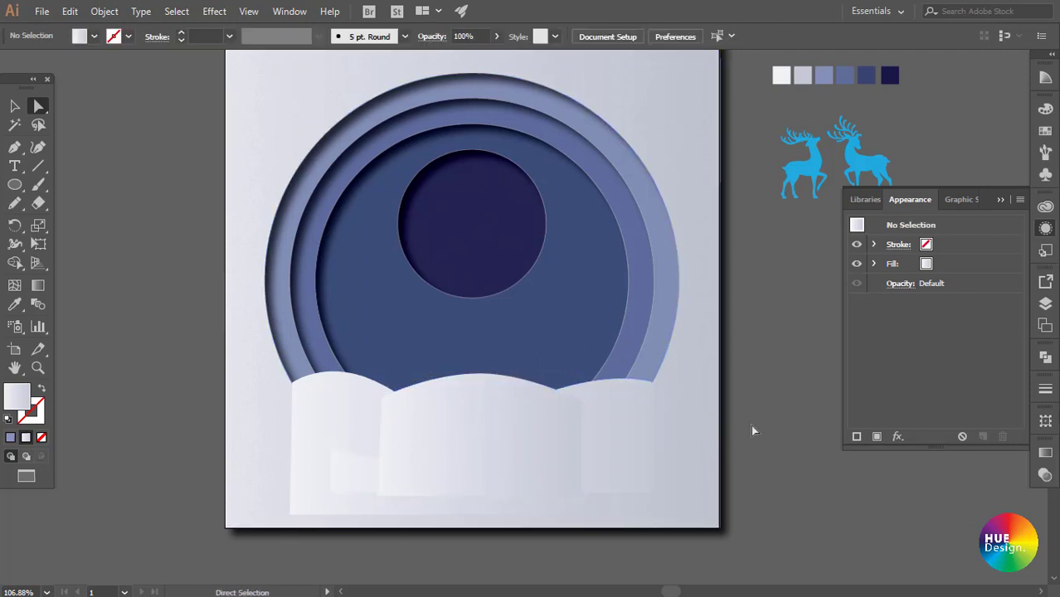
{"action": "left_click", "coordinate": [474, 400]}
{"action": "left_click_drag", "start_coordinate": [474, 403], "coordinate": [474, 412]}
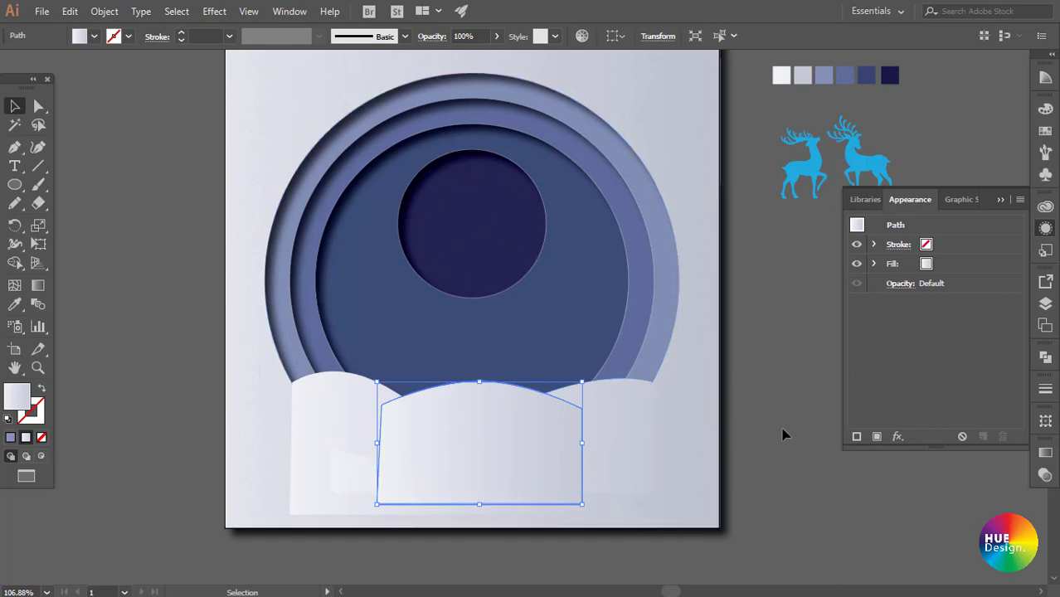
{"action": "left_click", "coordinate": [750, 434]}
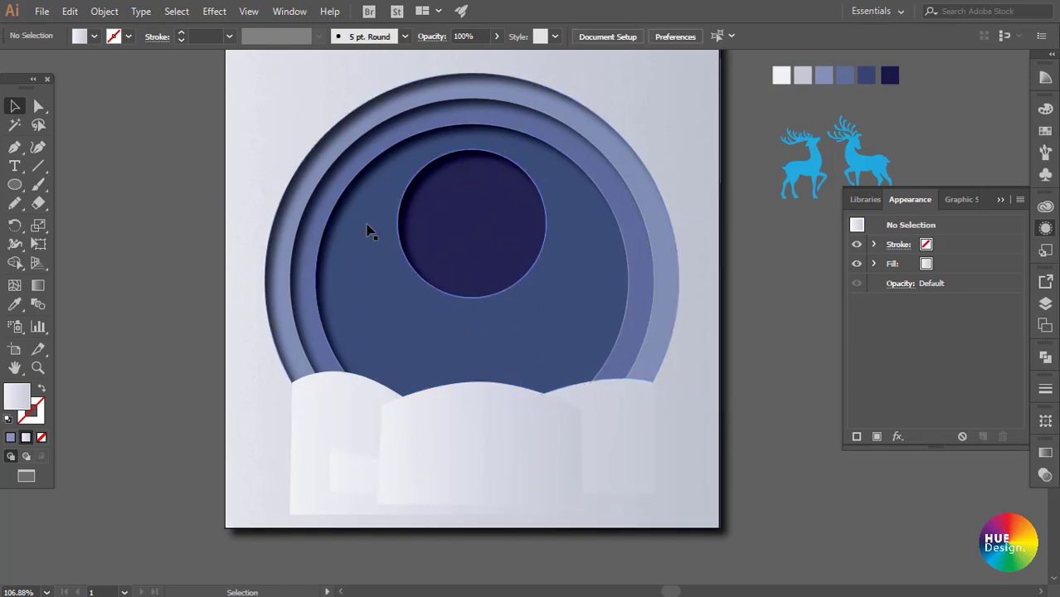
- Draw a large circle matching the outer frame over the scene
{"action": "left_click", "coordinate": [15, 185]}
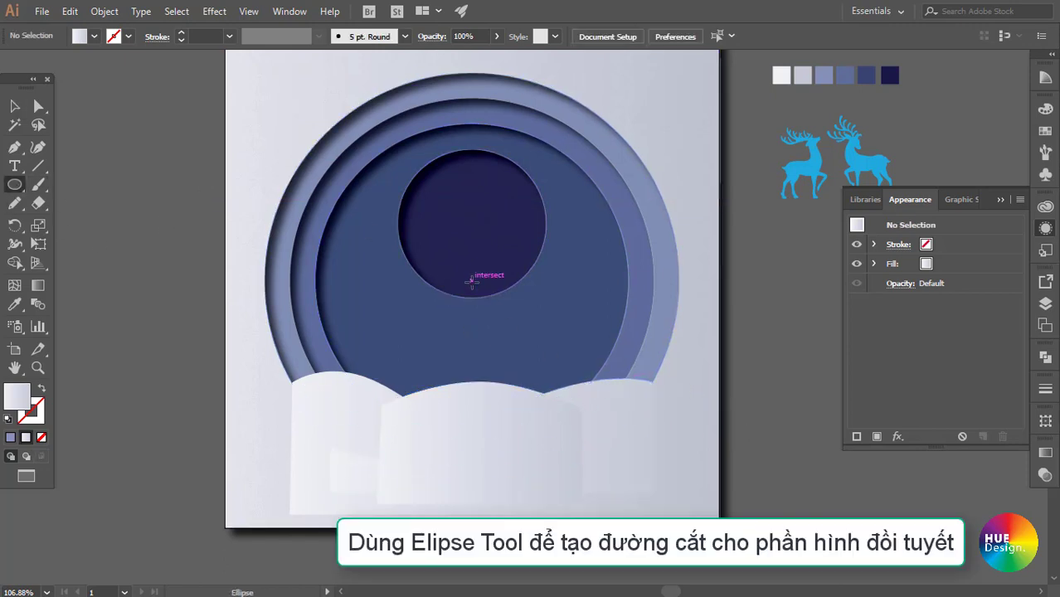
{"action": "left_click_drag", "start_coordinate": [471, 280], "coordinate": [618, 143]}
{"action": "left_click", "coordinate": [15, 106]}
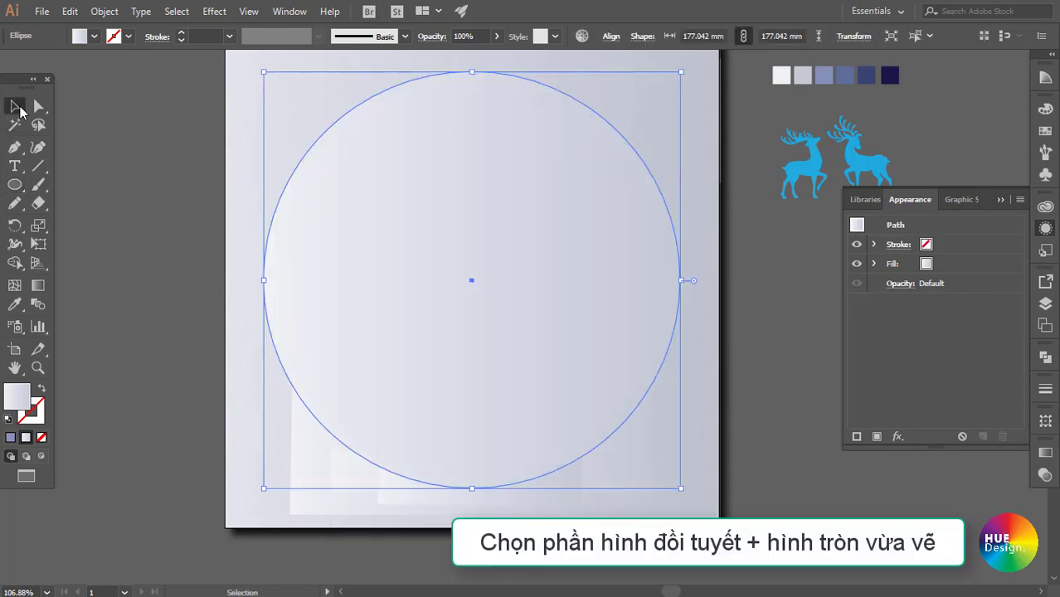
- Select both snow hills with the circle and merge their left and right regions with Shape Builder
{"action": "left_click", "coordinate": [301, 466], "text": "shift"}
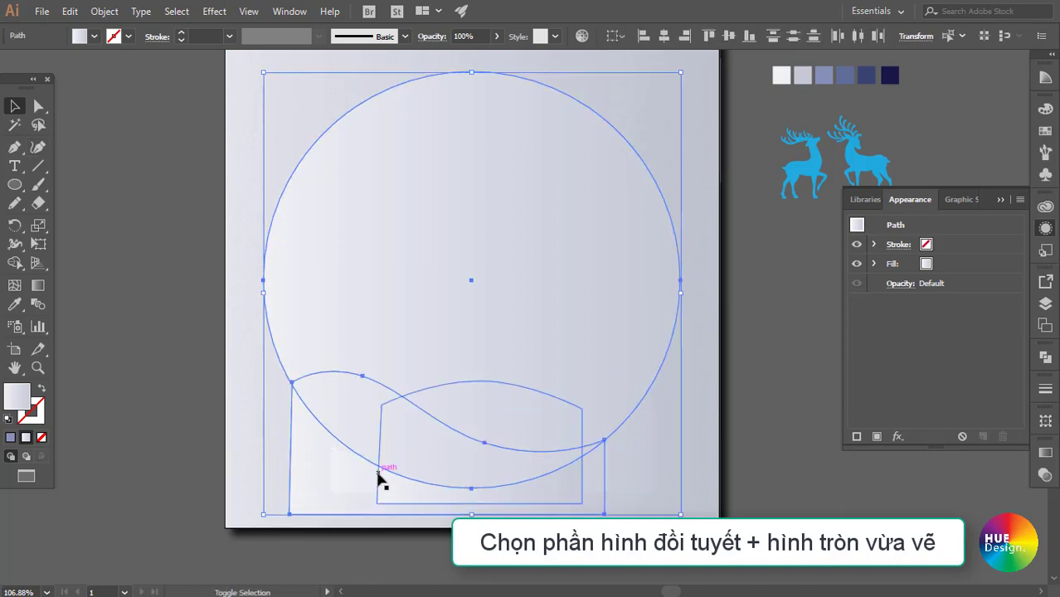
{"action": "left_click", "coordinate": [355, 468], "text": "shift"}
{"action": "left_click", "coordinate": [15, 264]}
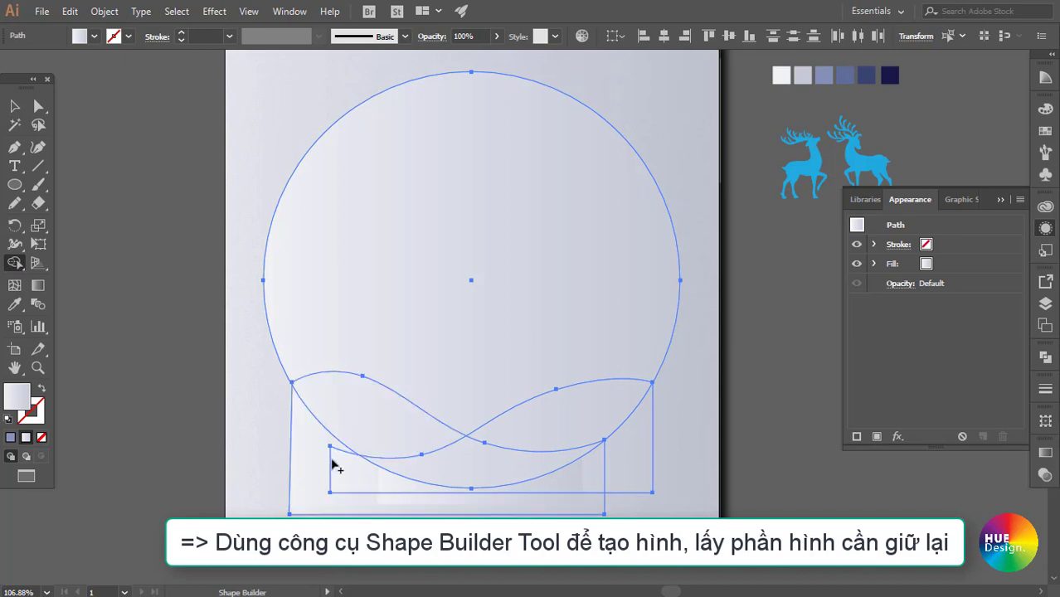
{"action": "left_click_drag", "start_coordinate": [401, 446], "coordinate": [480, 478]}
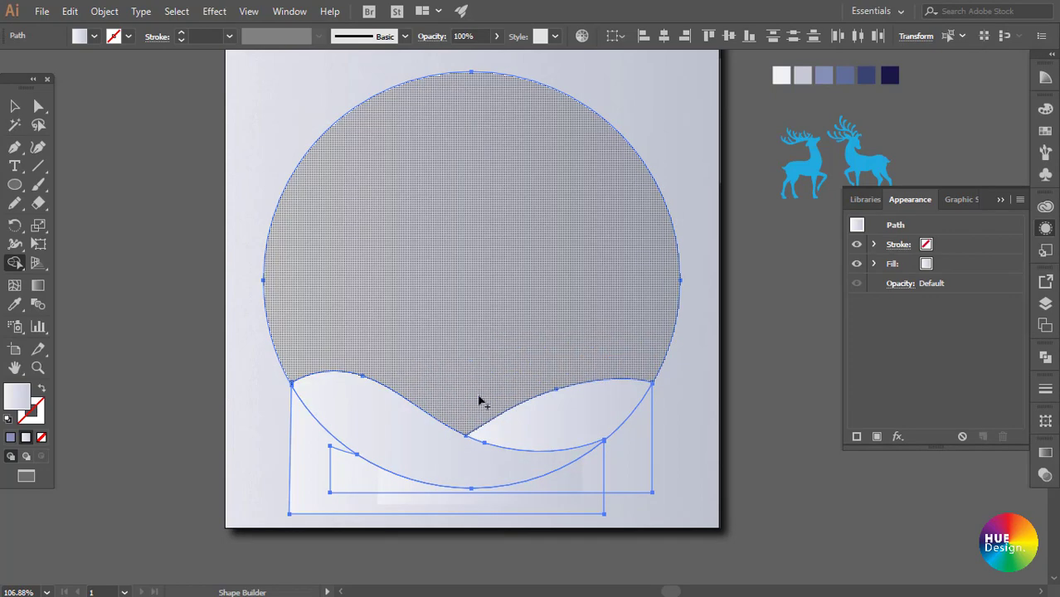
{"action": "left_click", "coordinate": [650, 481]}
{"action": "key", "text": "v"}
{"action": "left_click", "coordinate": [835, 487]}
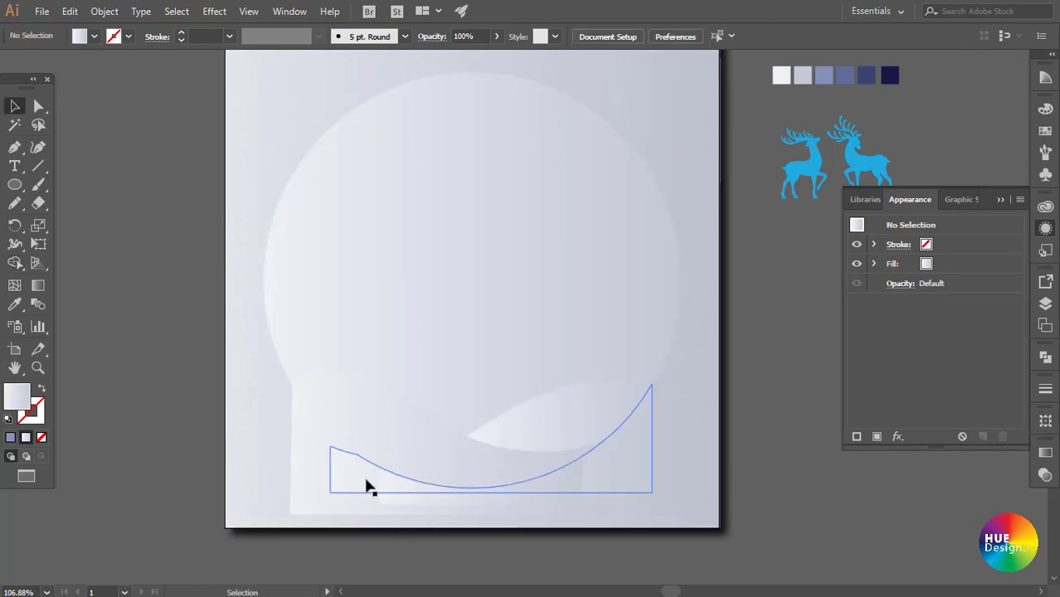
- Select the middle hill and wave curves and merge the top region with Shape Builder
{"action": "left_click", "coordinate": [369, 488]}
{"action": "left_click", "coordinate": [399, 488], "text": "shift"}
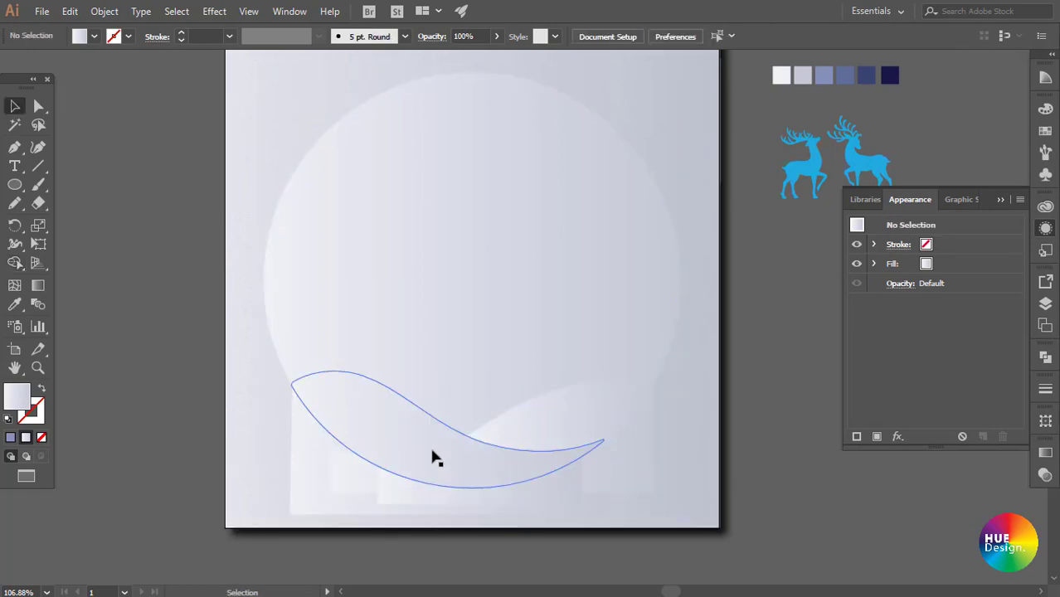
{"action": "left_click", "coordinate": [397, 497], "text": "shift"}
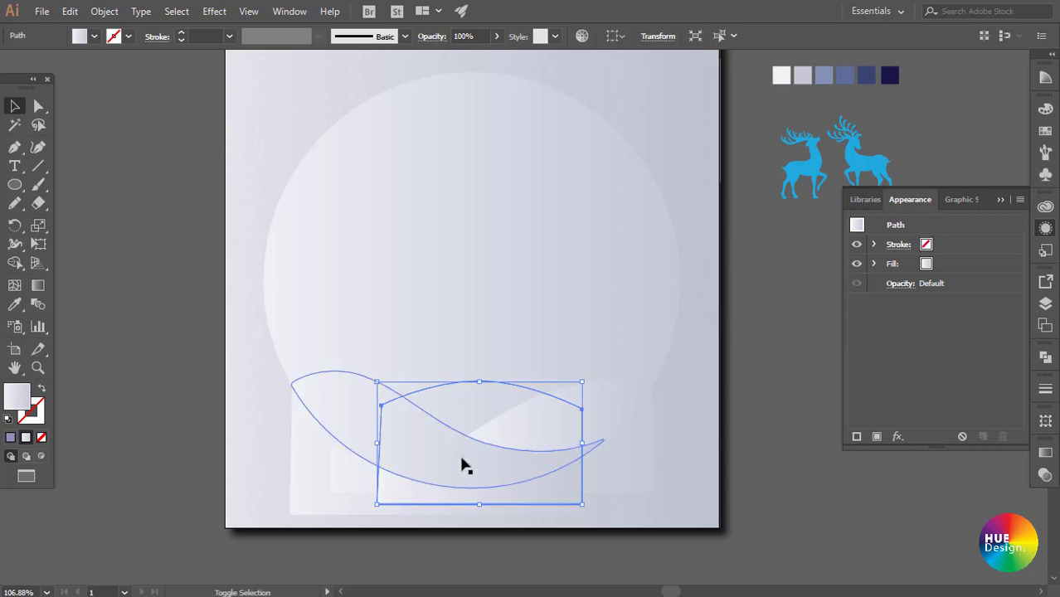
{"action": "left_click", "coordinate": [509, 439], "text": "shift"}
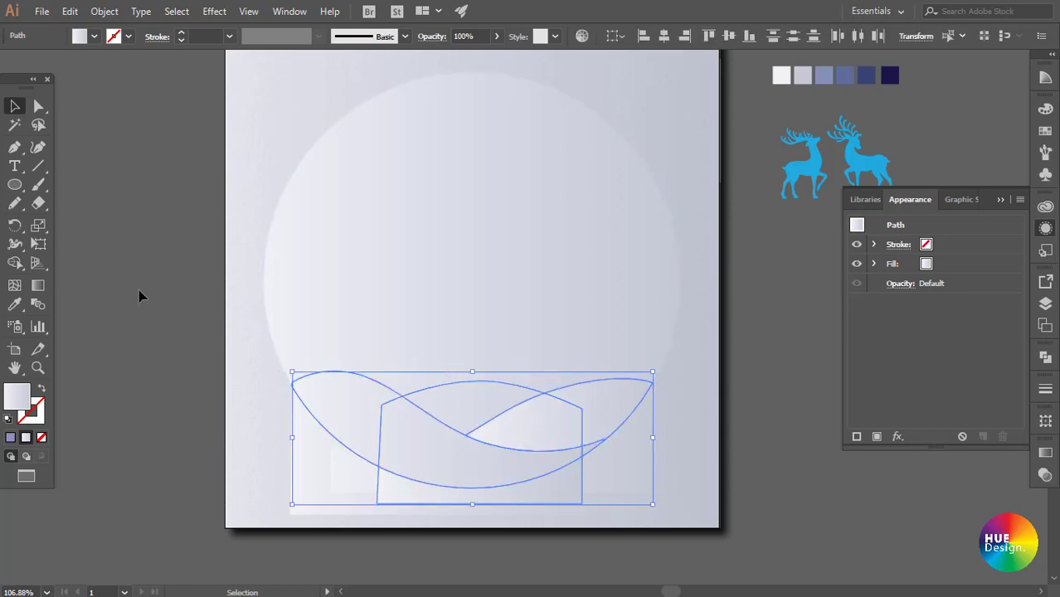
{"action": "left_click", "coordinate": [15, 245]}
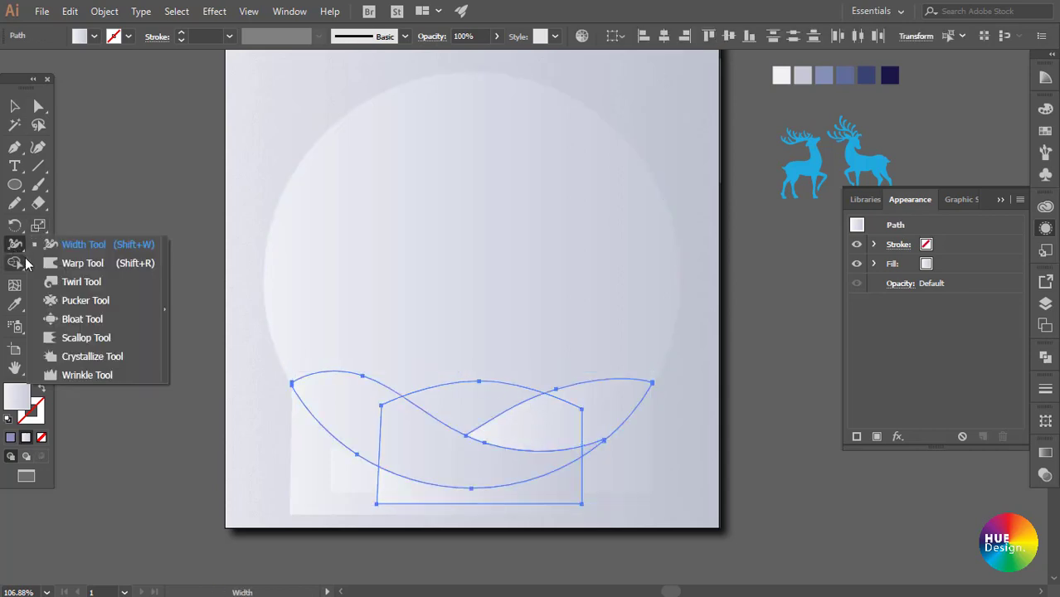
{"action": "left_click", "coordinate": [14, 264]}
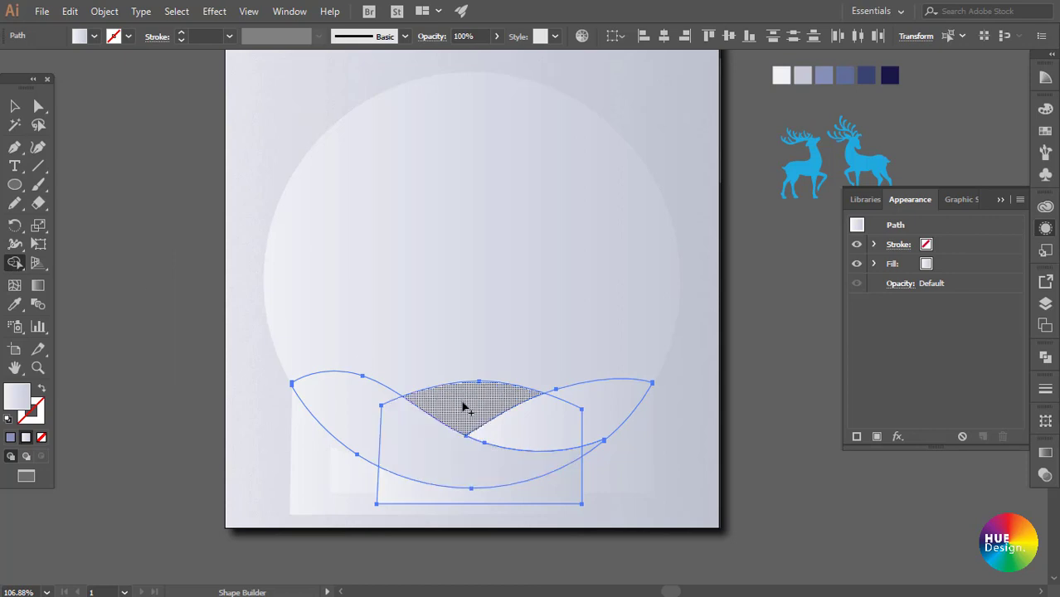
{"action": "key", "text": "v"}
{"action": "left_click", "coordinate": [710, 485]}
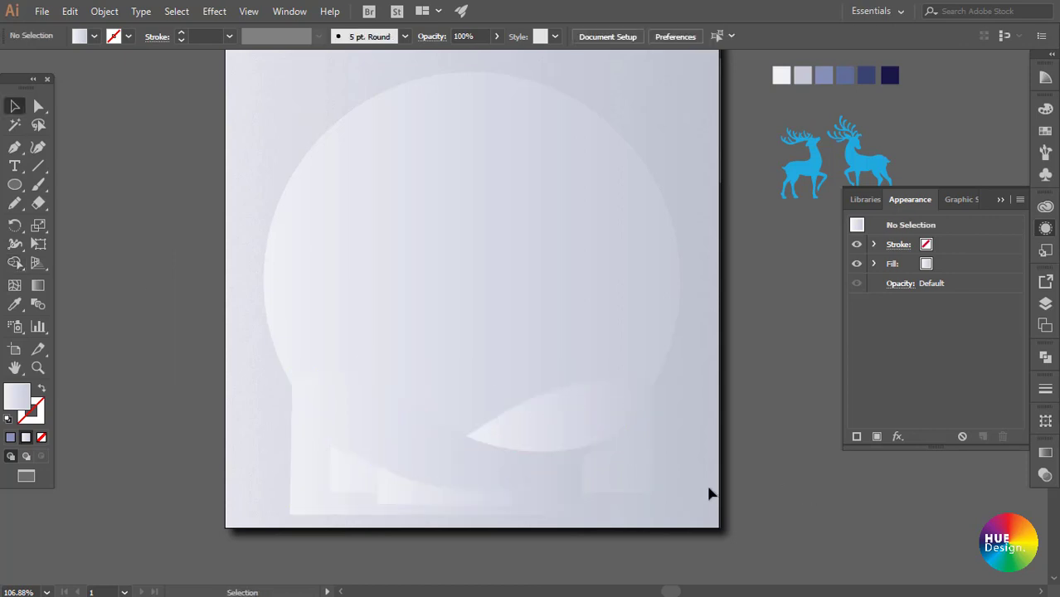
- Delete the leftover pieces: bottom curve, M-shaped piece, large circle, lower curve and bowl shape
{"action": "left_click", "coordinate": [635, 487]}
{"action": "key", "text": "Delete"}
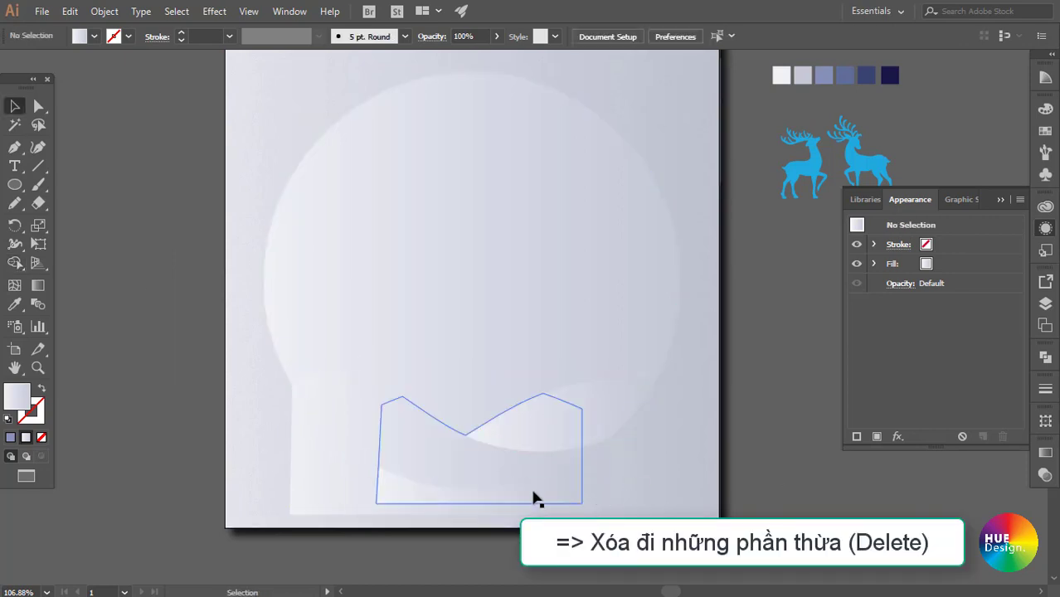
{"action": "left_click", "coordinate": [544, 496]}
{"action": "key", "text": "Delete"}
{"action": "left_click", "coordinate": [539, 273]}
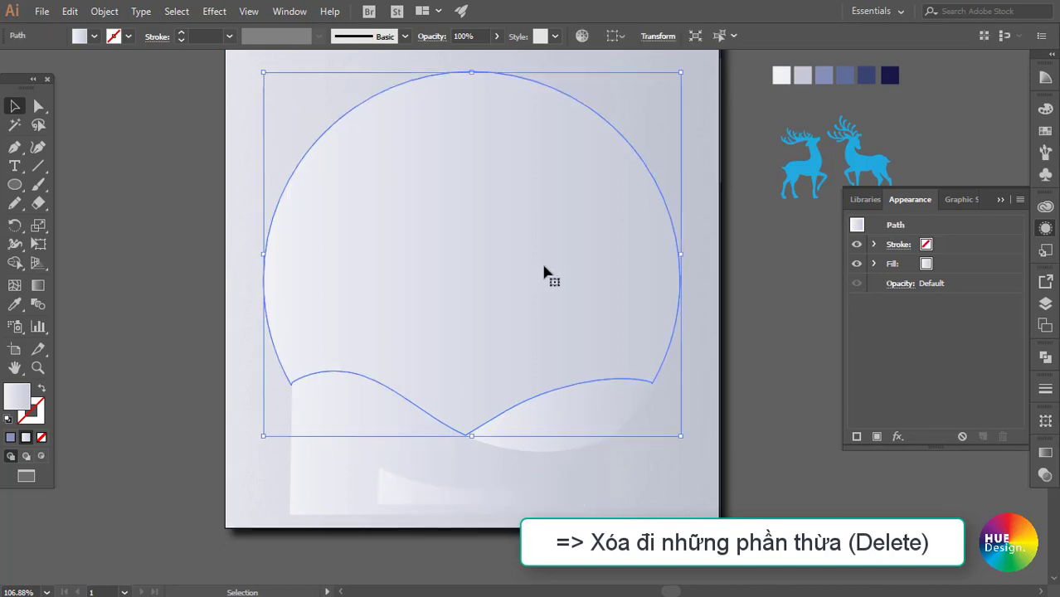
{"action": "key", "text": "Delete"}
{"action": "left_click", "coordinate": [419, 496]}
{"action": "key", "text": "Delete"}
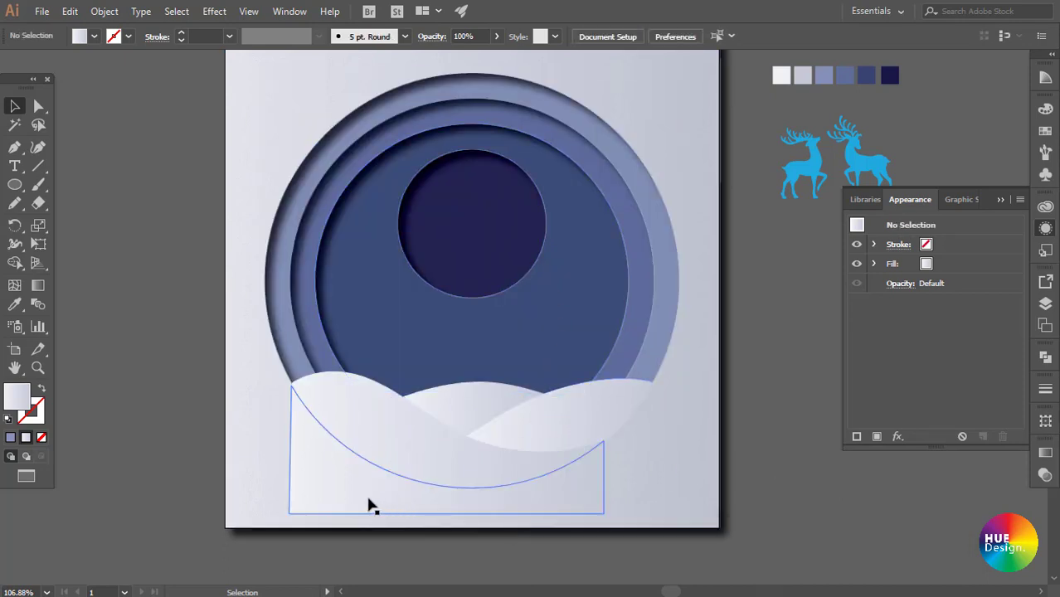
{"action": "left_click", "coordinate": [313, 500]}
{"action": "key", "text": "Delete"}
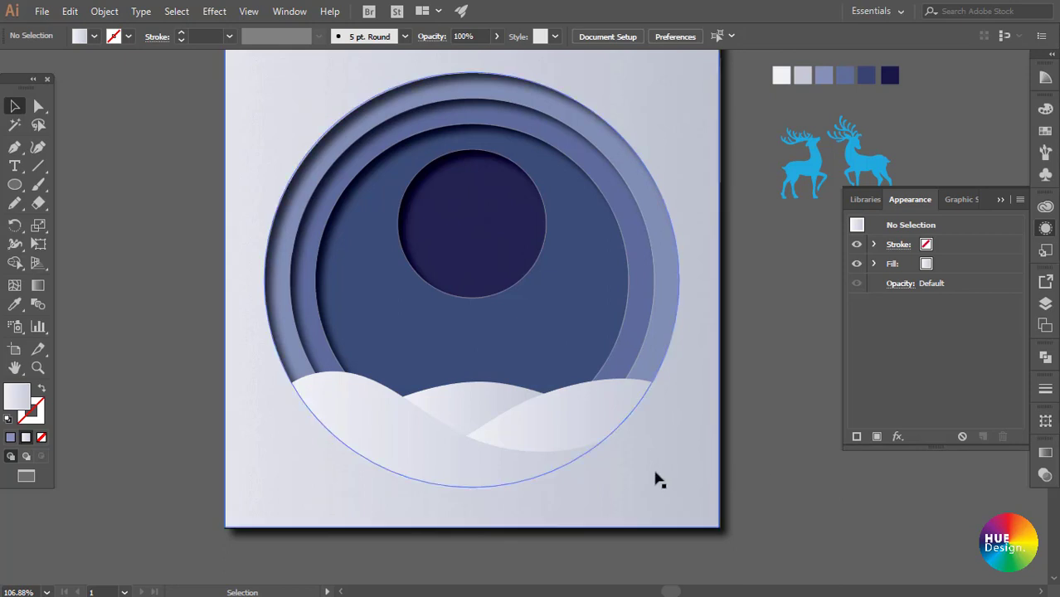
- Fill both trimmed snow hills with white from the Swatches panel
{"action": "left_click", "coordinate": [655, 480]}
{"action": "left_click", "coordinate": [461, 404]}
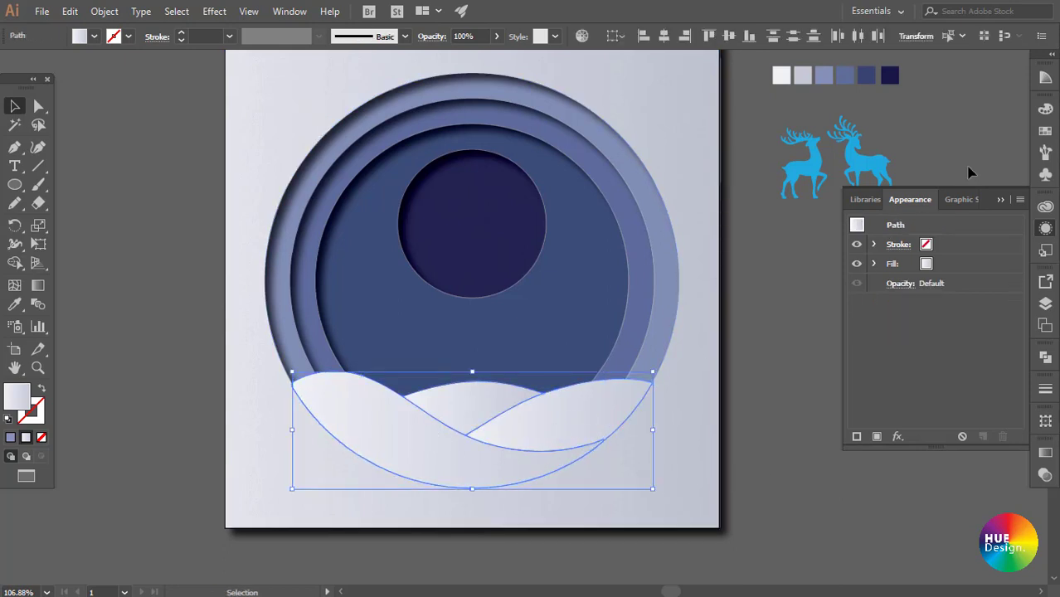
{"action": "left_click", "coordinate": [1044, 131]}
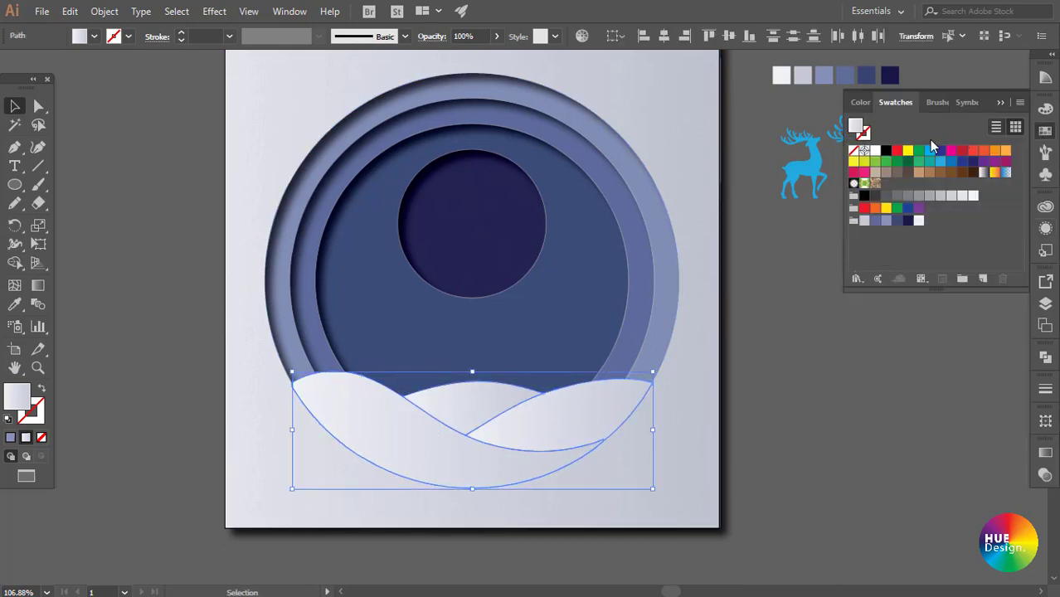
{"action": "left_click", "coordinate": [876, 151]}
{"action": "left_click", "coordinate": [838, 328]}
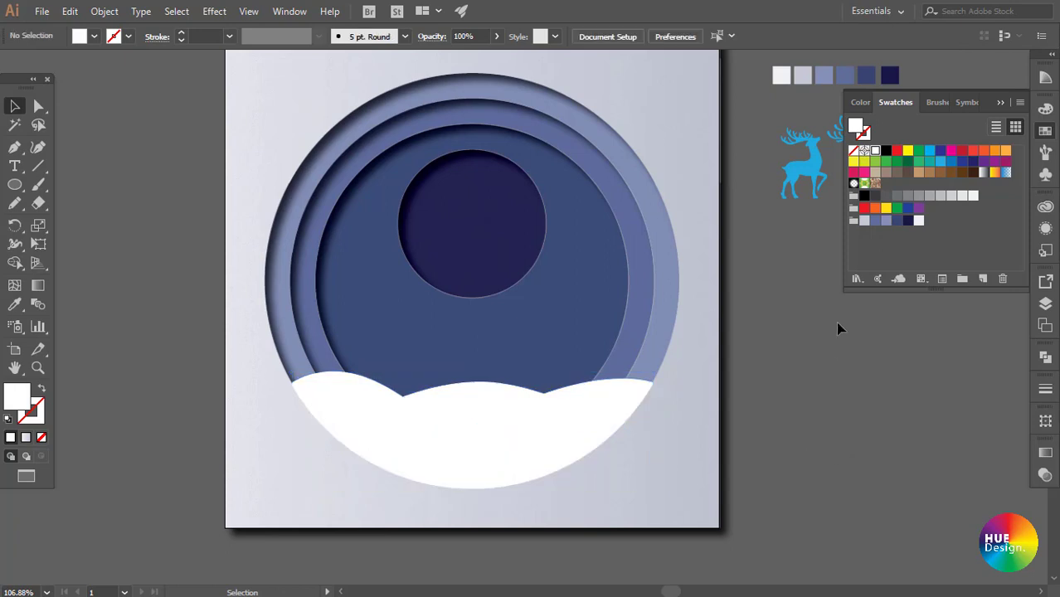
{"action": "left_click", "coordinate": [1000, 104]}
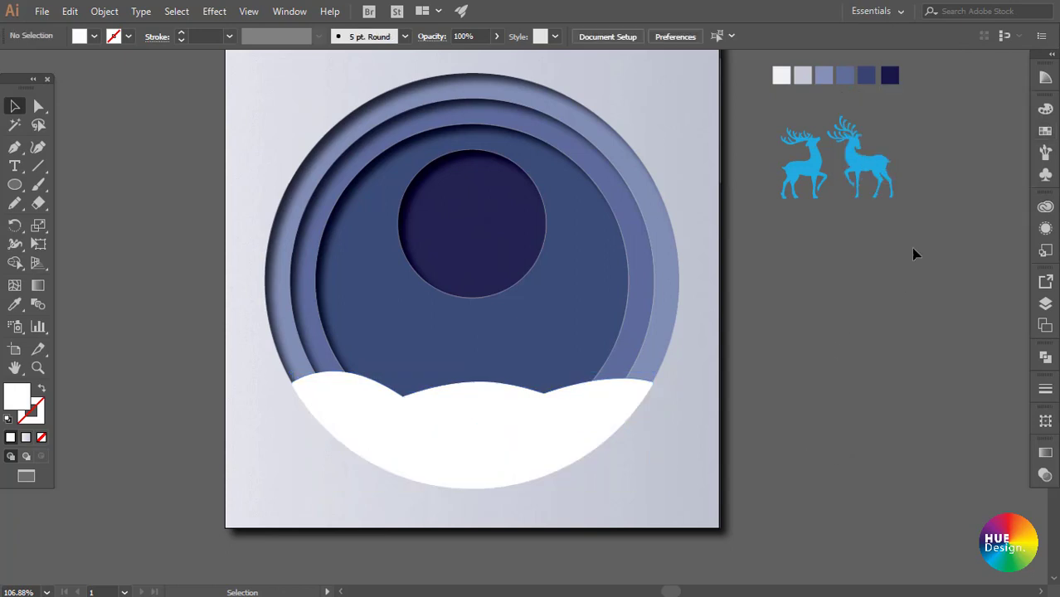
- Draw a small white triangle beside the deer with the Polygon tool
{"action": "left_click", "coordinate": [16, 190]}
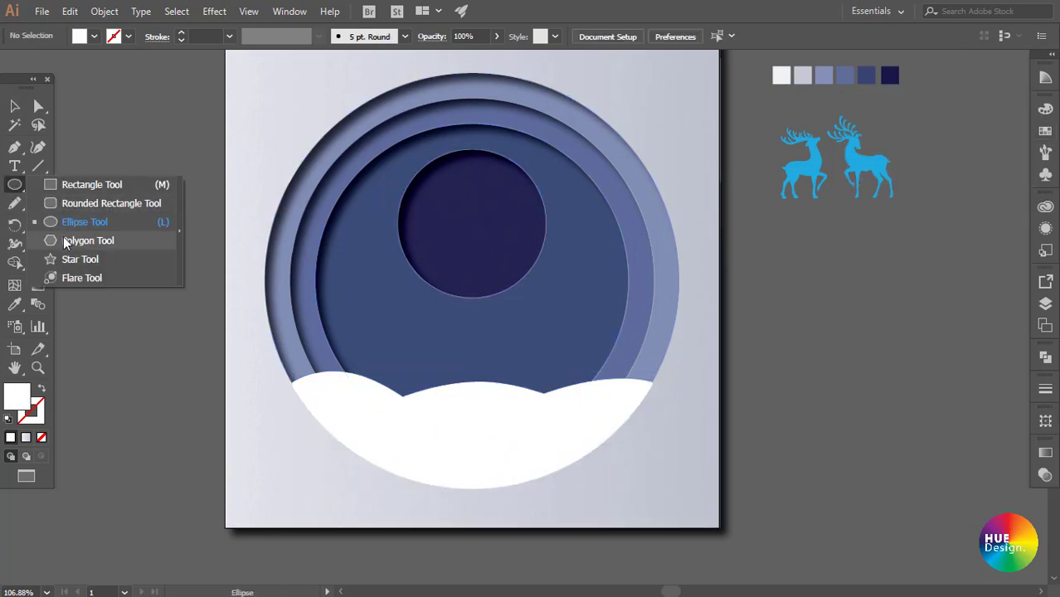
{"action": "left_click", "coordinate": [75, 240]}
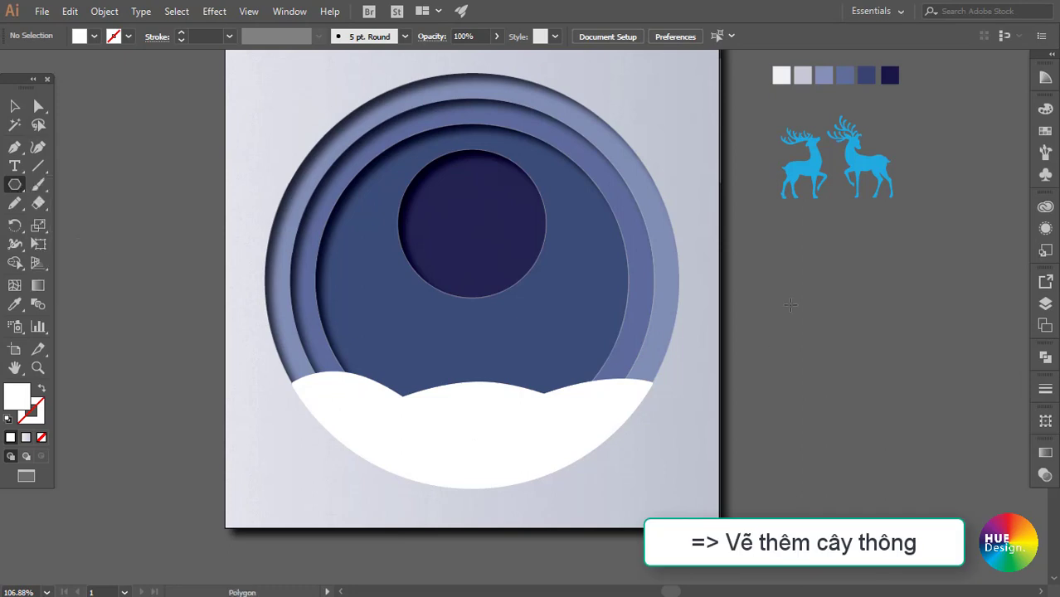
{"action": "left_click_drag", "start_coordinate": [812, 298], "coordinate": [838, 311]}
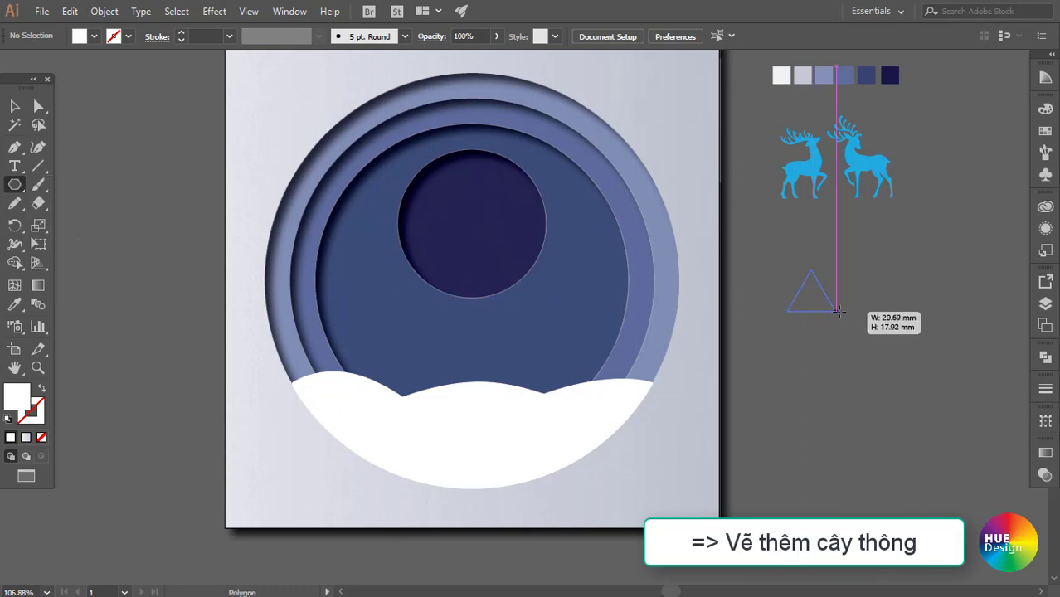
{"action": "left_click_drag", "start_coordinate": [838, 312], "coordinate": [831, 307]}
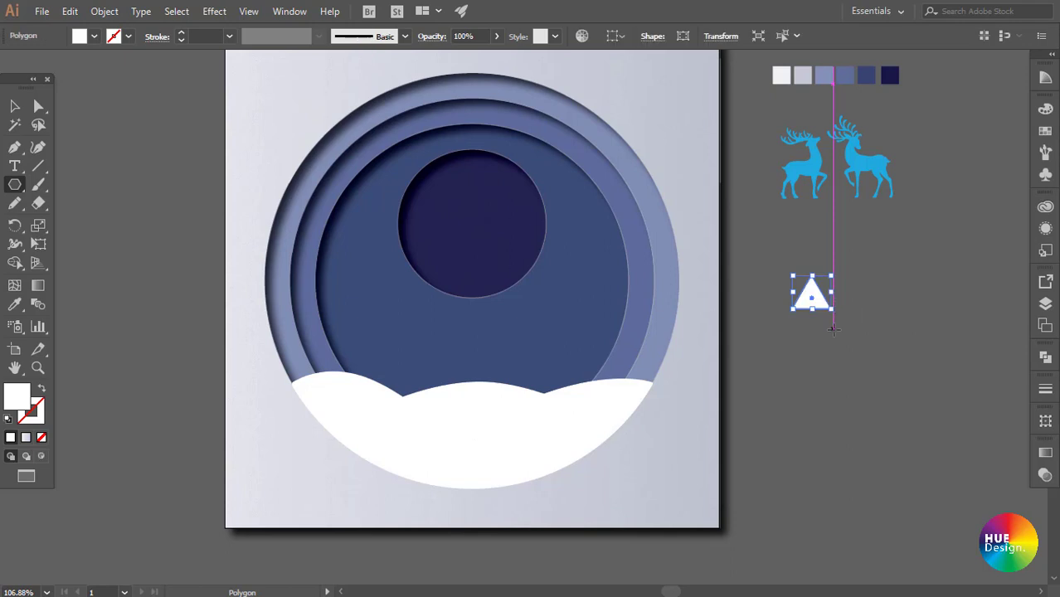
{"action": "key", "text": "v"}
{"action": "scroll", "coordinate": [881, 338], "scroll_direction": "up", "scroll_amount": 5}
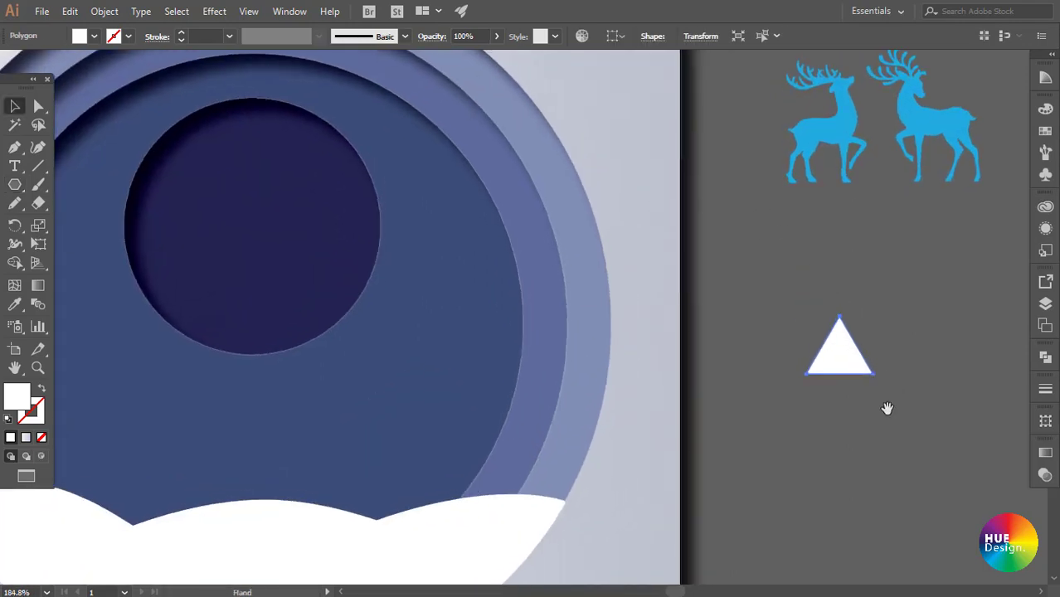
{"action": "left_click_drag", "start_coordinate": [887, 408], "coordinate": [743, 297]}
- Alt-drag a copy of the triangle below it and enlarge the second triangle from the top
{"action": "mouse_move", "coordinate": [692, 239]}
{"action": "left_mouse_down"}
{"action": "mouse_move", "coordinate": [710, 309]}
{"action": "mouse_move", "coordinate": [703, 382]}
{"action": "left_mouse_up"}
{"action": "left_click", "coordinate": [754, 357]}
{"action": "left_click", "coordinate": [720, 277]}
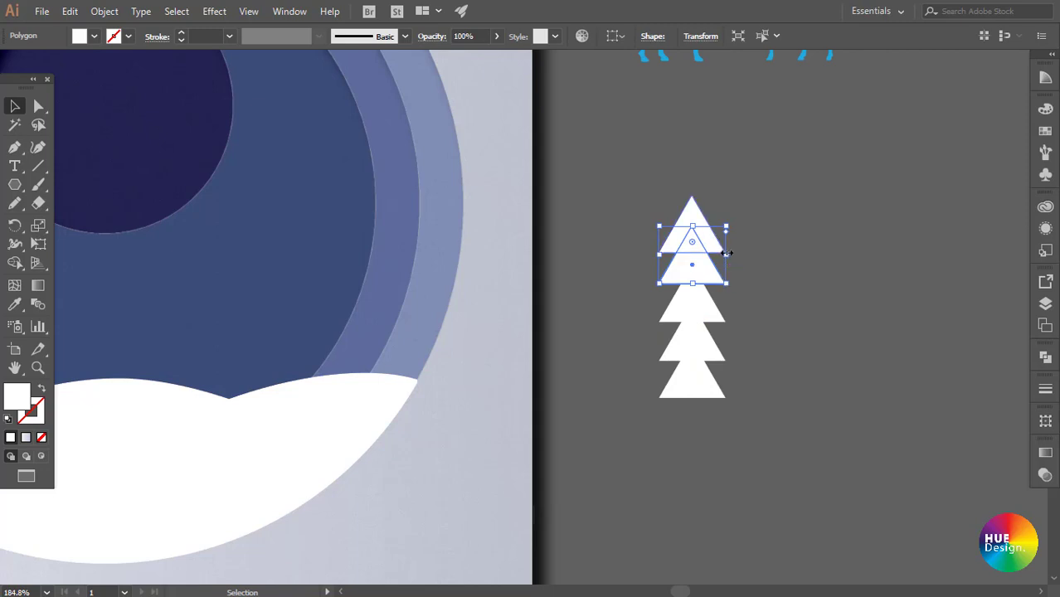
{"action": "mouse_move", "coordinate": [726, 283]}
{"action": "left_mouse_down"}
{"action": "mouse_move", "coordinate": [735, 291]}
{"action": "mouse_move", "coordinate": [691, 319]}
{"action": "mouse_move", "coordinate": [692, 308]}
{"action": "left_mouse_up"}
{"action": "scroll", "coordinate": [730, 332], "scroll_direction": "down", "scroll_amount": 2}
- Delete the small lower triangles and place a wider copy of the large triangle below
{"action": "left_click", "coordinate": [691, 264]}
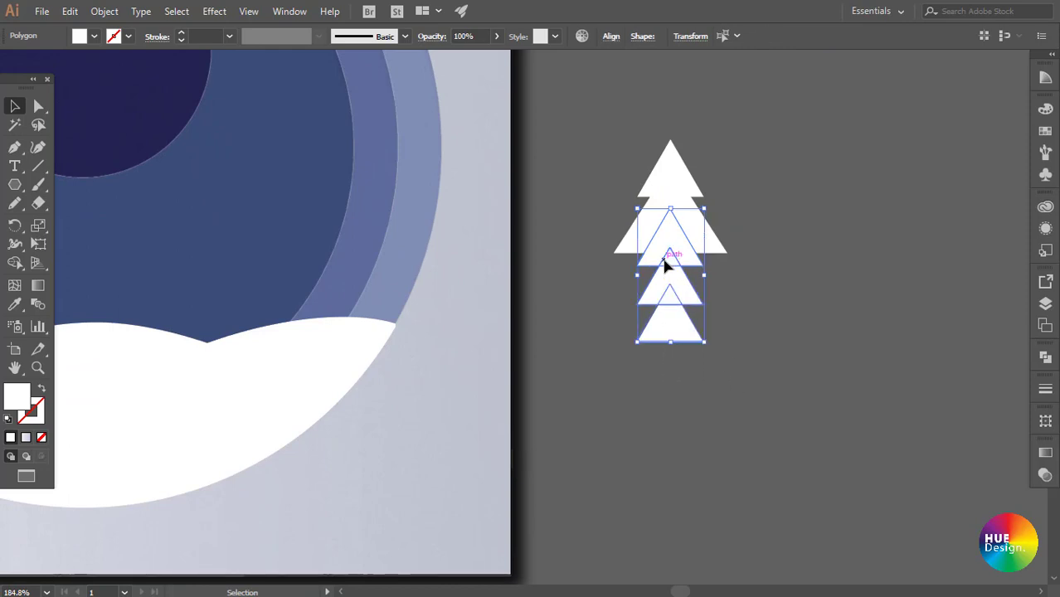
{"action": "key", "text": "Delete"}
{"action": "left_click_drag", "start_coordinate": [681, 240], "coordinate": [678, 280]}
{"action": "key", "text": "ctrl+z"}
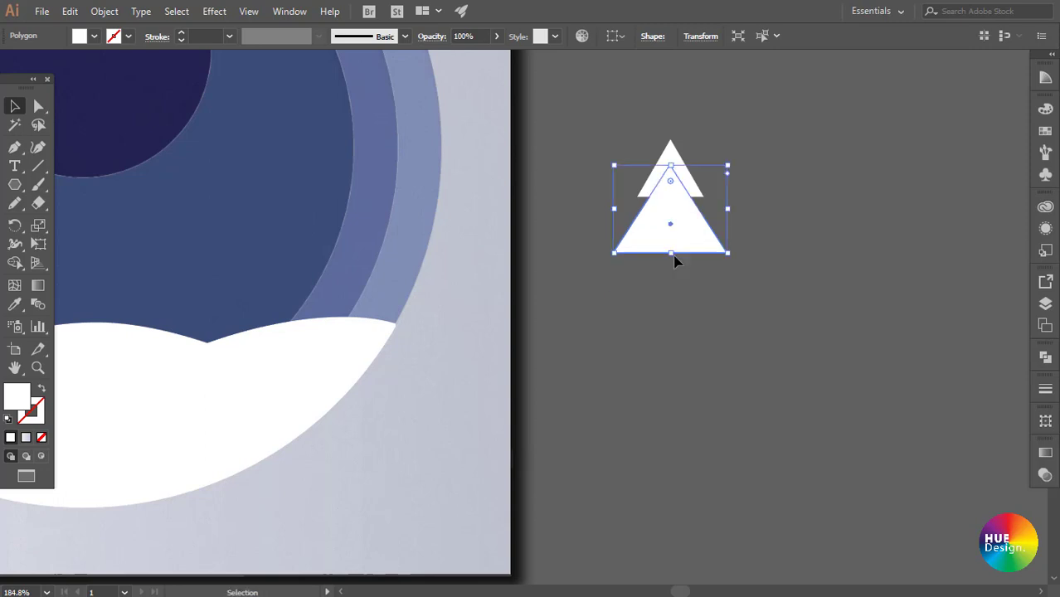
{"action": "left_click_drag", "start_coordinate": [680, 239], "coordinate": [684, 278]}
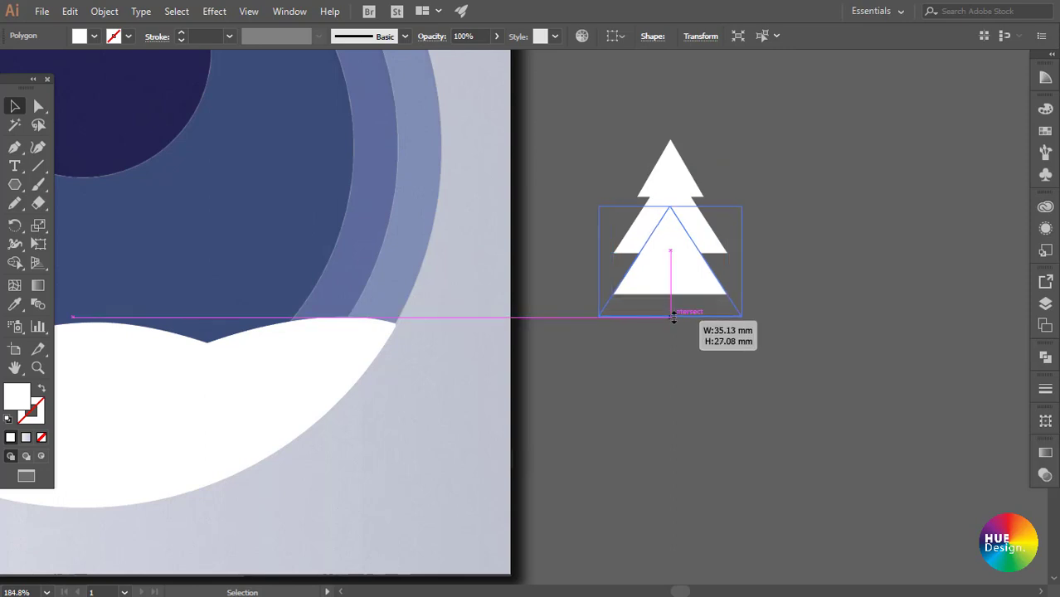
{"action": "mouse_move", "coordinate": [672, 293]}
{"action": "left_mouse_down"}
{"action": "mouse_move", "coordinate": [672, 312]}
{"action": "mouse_move", "coordinate": [676, 283]}
{"action": "mouse_move", "coordinate": [671, 373]}
{"action": "left_mouse_up"}
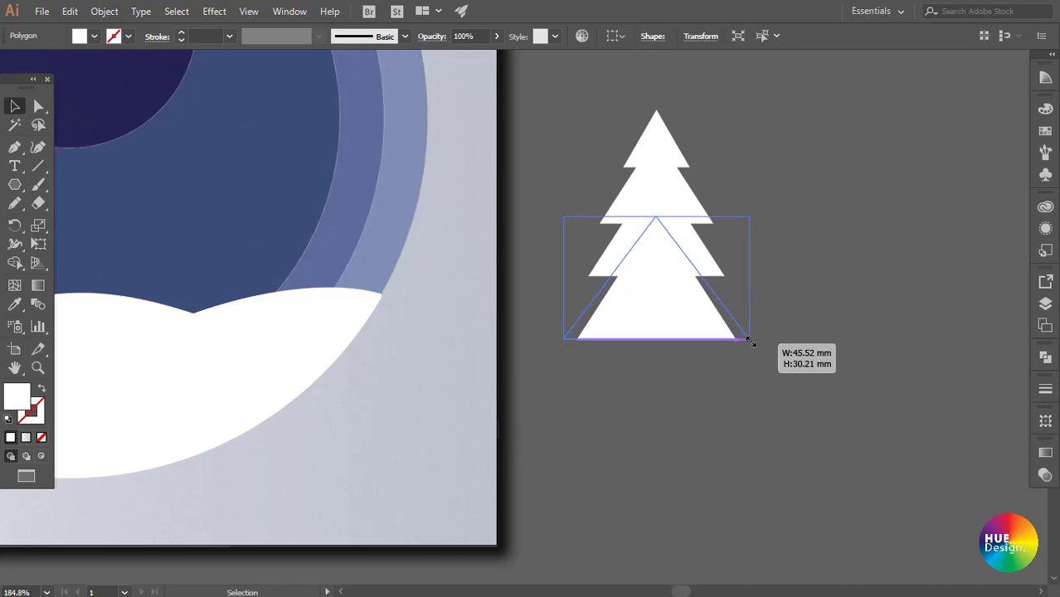
{"action": "left_click_drag", "start_coordinate": [749, 341], "coordinate": [746, 341]}
- Widen the middle tier and add a wider bottom tier about 58 mm across
{"action": "left_click", "coordinate": [722, 273]}
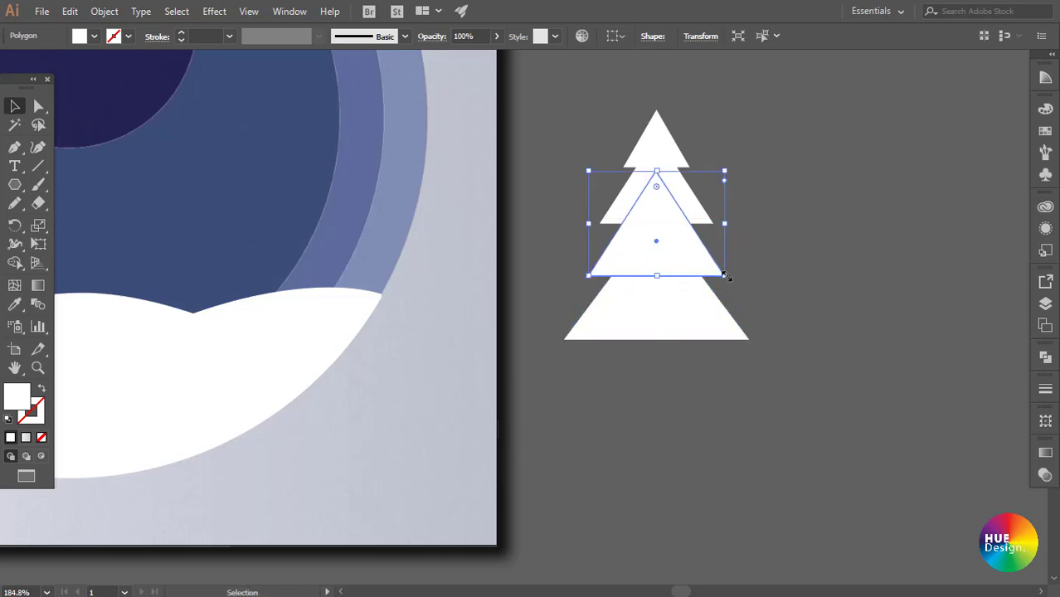
{"action": "left_click_drag", "start_coordinate": [724, 275], "coordinate": [732, 276]}
{"action": "left_click", "coordinate": [786, 293]}
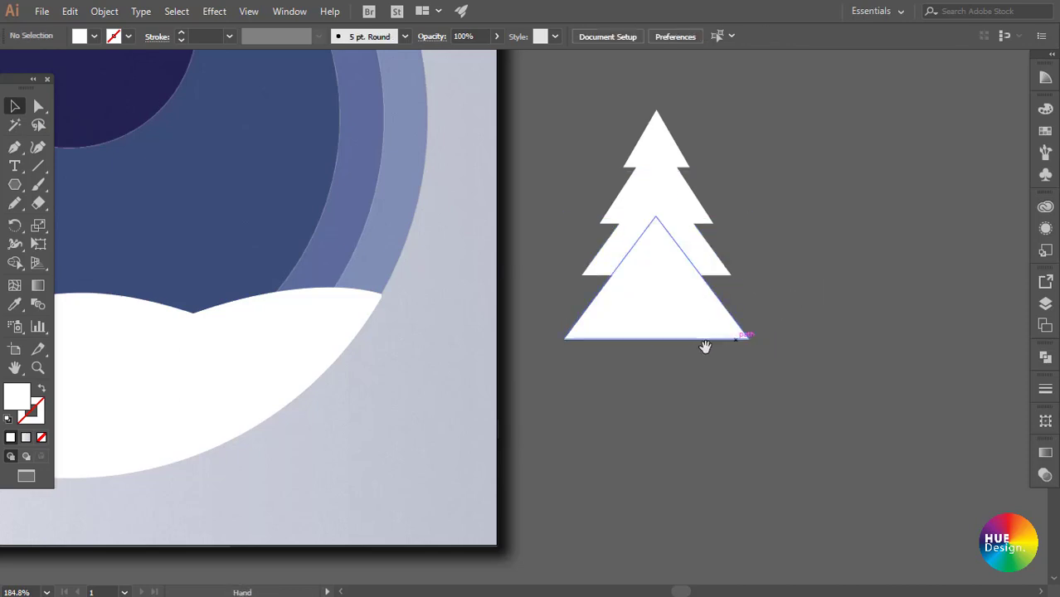
{"action": "left_click_drag", "start_coordinate": [705, 347], "coordinate": [695, 323]}
{"action": "left_click_drag", "start_coordinate": [651, 272], "coordinate": [652, 312]}
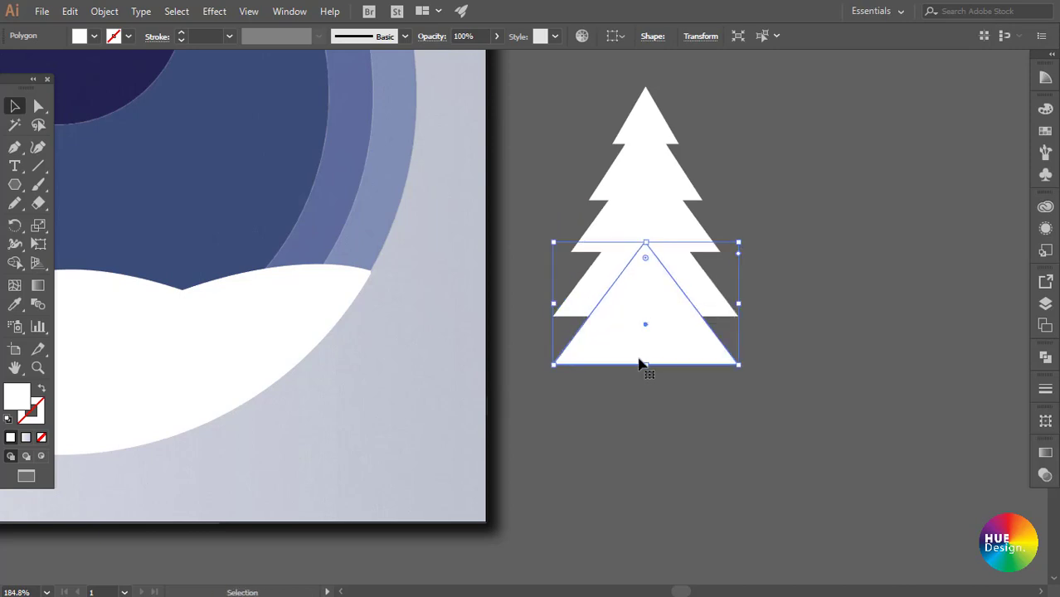
{"action": "left_click_drag", "start_coordinate": [647, 365], "coordinate": [646, 384]}
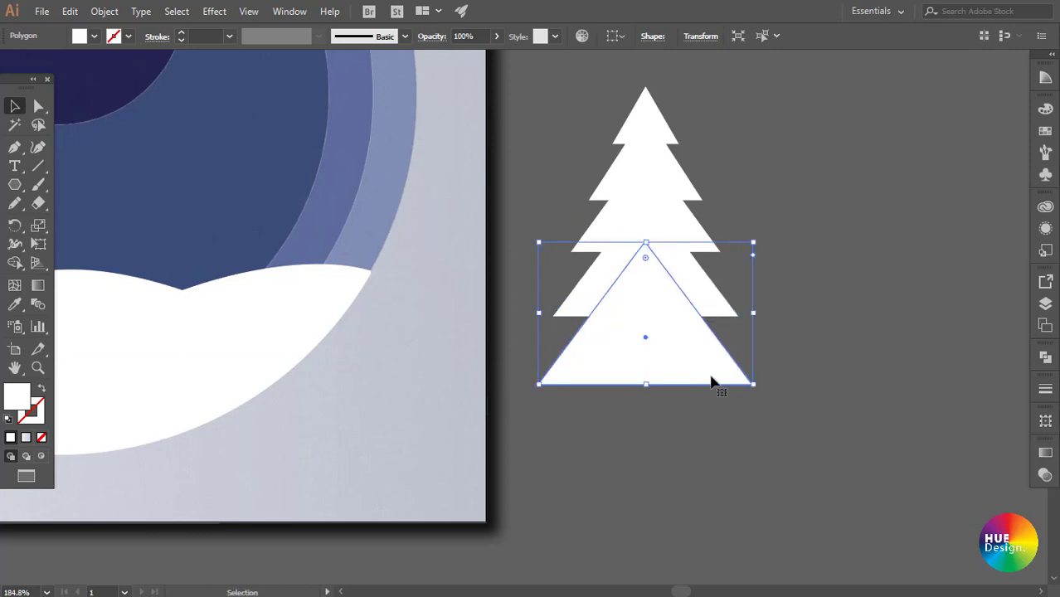
{"action": "left_click_drag", "start_coordinate": [754, 317], "coordinate": [814, 328]}
{"action": "left_click", "coordinate": [833, 313]}
{"action": "key", "text": "ctrl+a"}
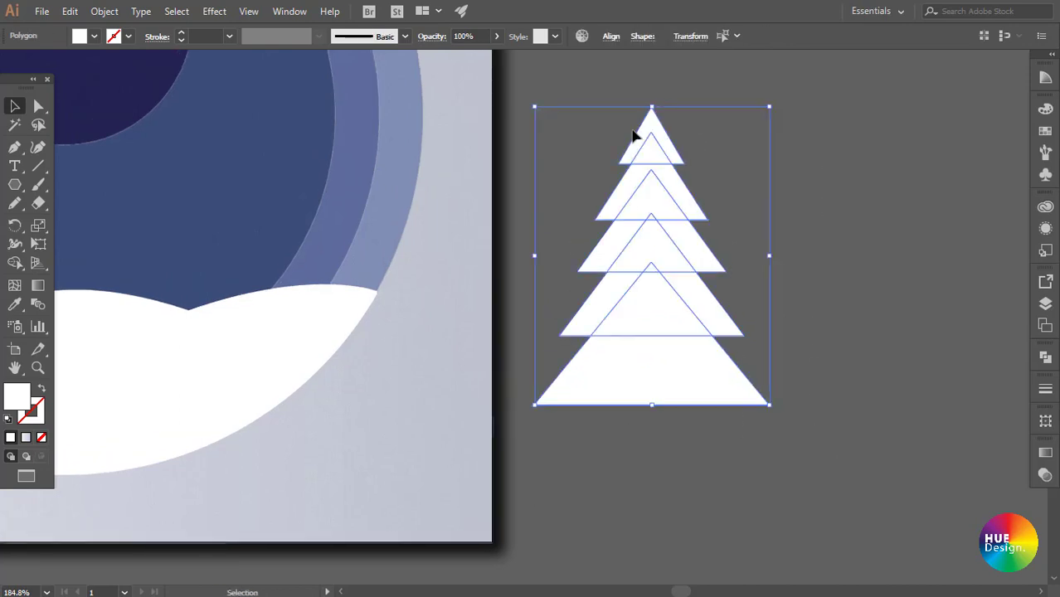
{"action": "left_click", "coordinate": [845, 349]}
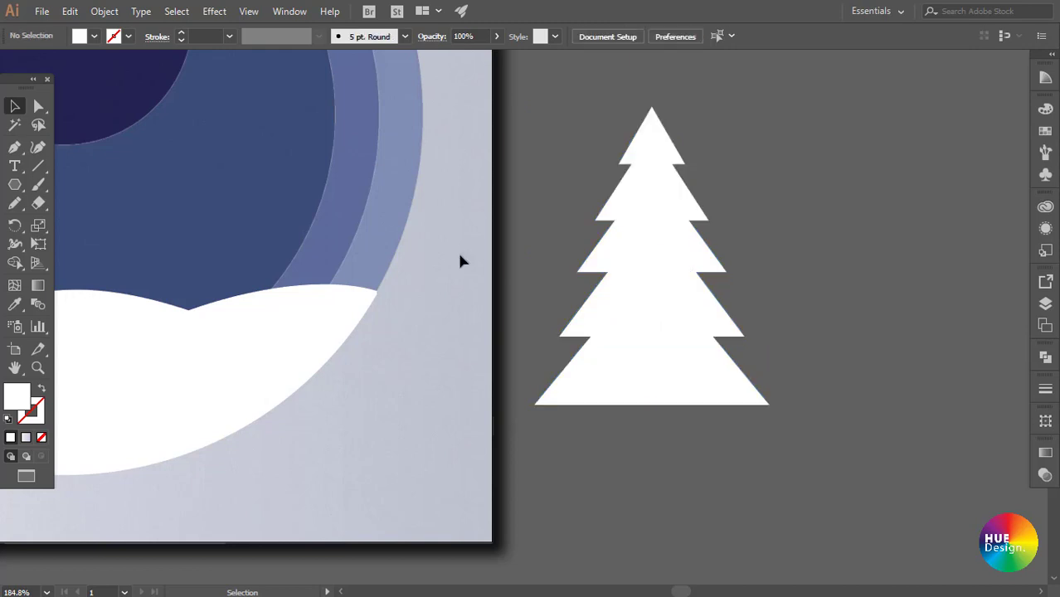
- Draw a rectangular trunk below the tiers and centre it horizontally under them
{"action": "left_click_drag", "start_coordinate": [12, 184], "coordinate": [83, 183]}
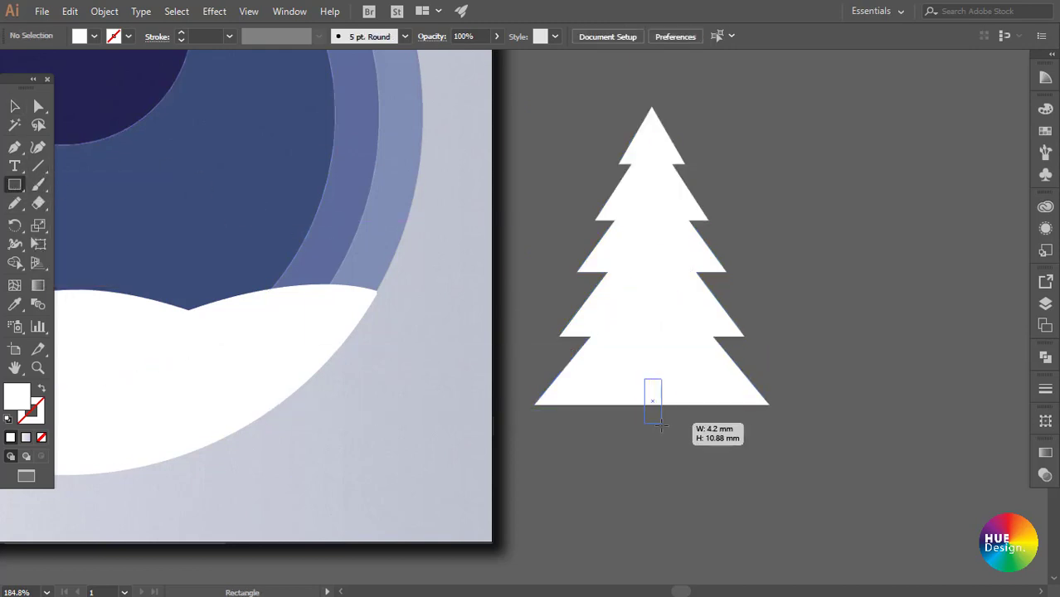
{"action": "left_click_drag", "start_coordinate": [661, 426], "coordinate": [674, 450]}
{"action": "key", "text": "ctrl+a"}
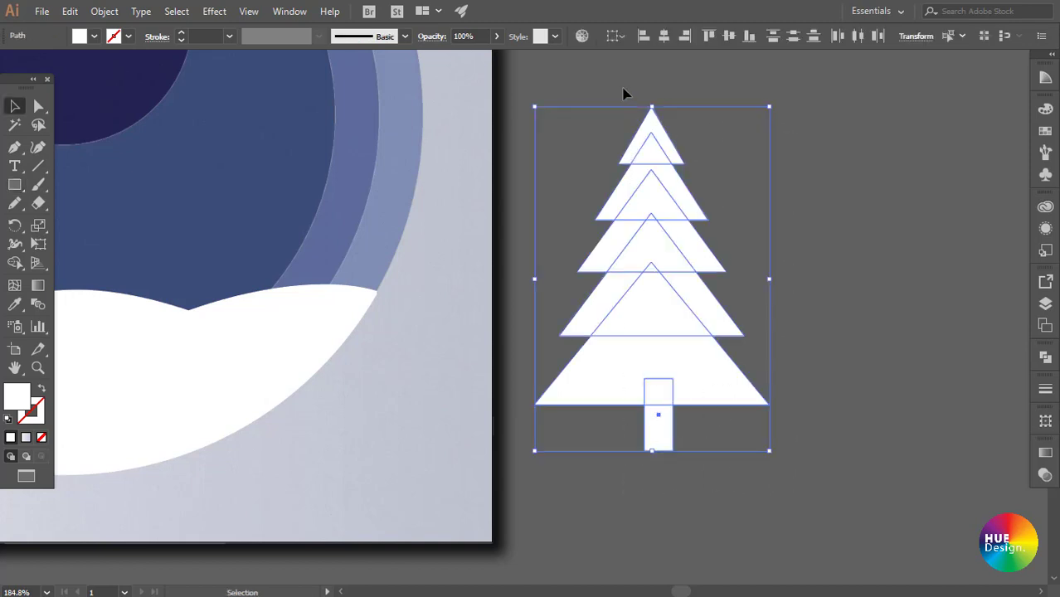
{"action": "left_click", "coordinate": [667, 37]}
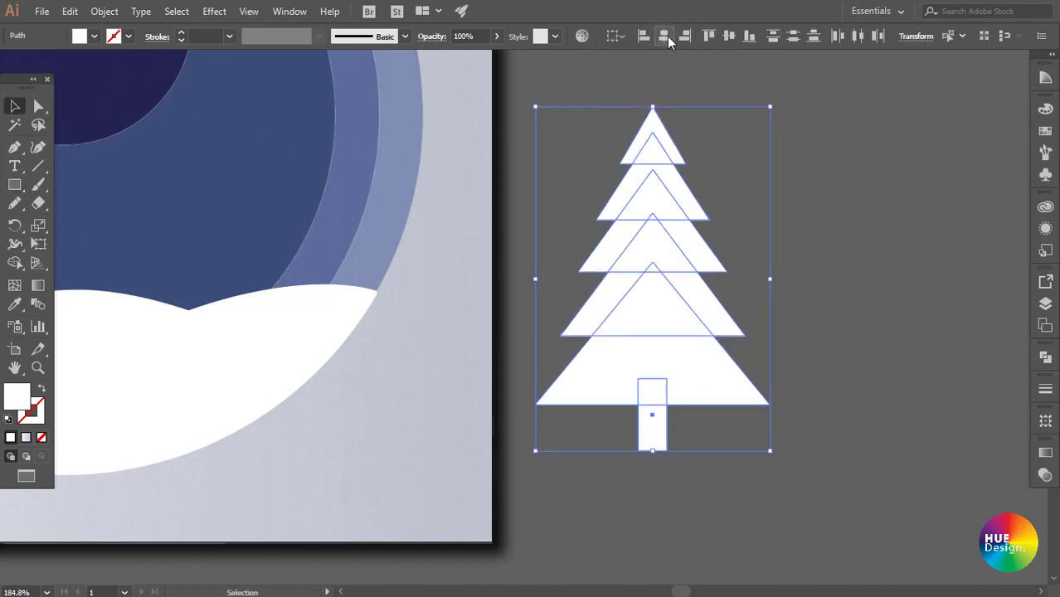
- Unite the tiers and trunk into a single pine shape with Pathfinder Unite
{"action": "left_click", "coordinate": [1041, 362]}
{"action": "left_click", "coordinate": [864, 390]}
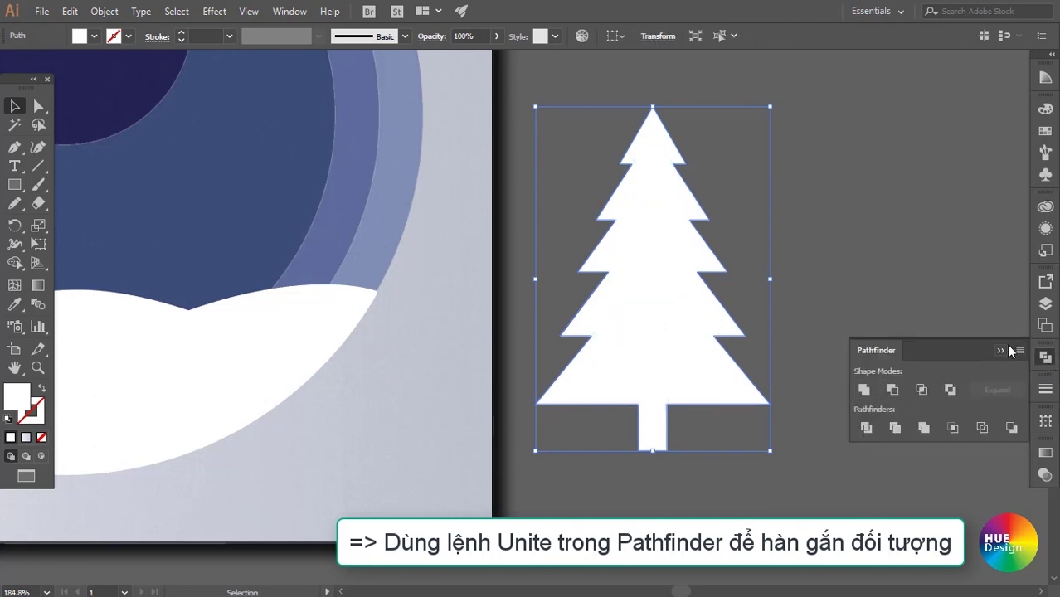
{"action": "left_click", "coordinate": [998, 349]}
{"action": "left_click", "coordinate": [870, 269]}
{"action": "key", "text": "ctrl+1"}
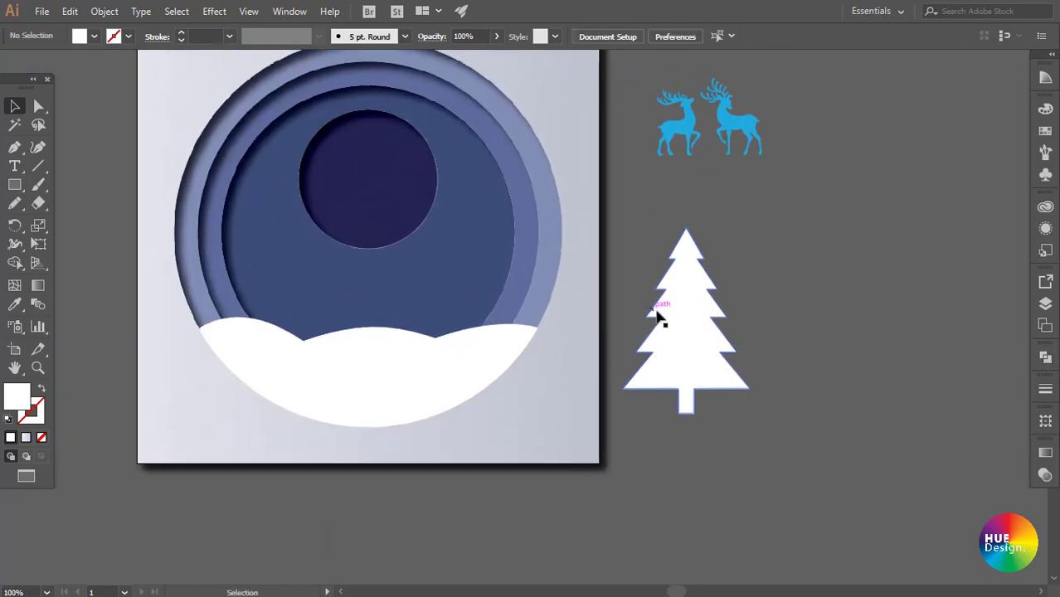
{"action": "left_click", "coordinate": [704, 331]}
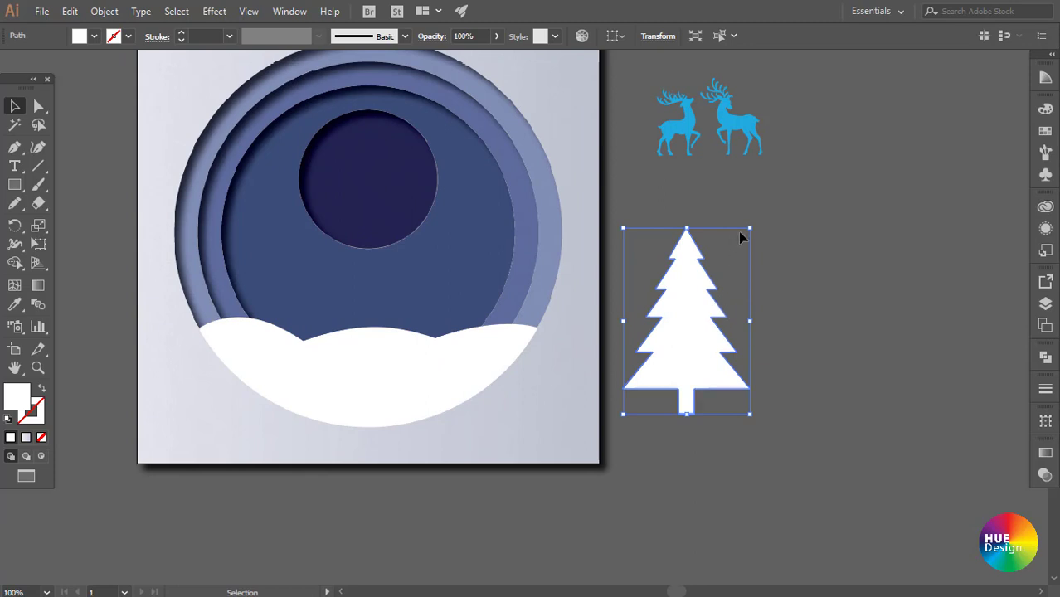
- Scale the pine down and place it and a resized copy on the right snow hill
{"action": "left_click_drag", "start_coordinate": [748, 226], "coordinate": [745, 244]}
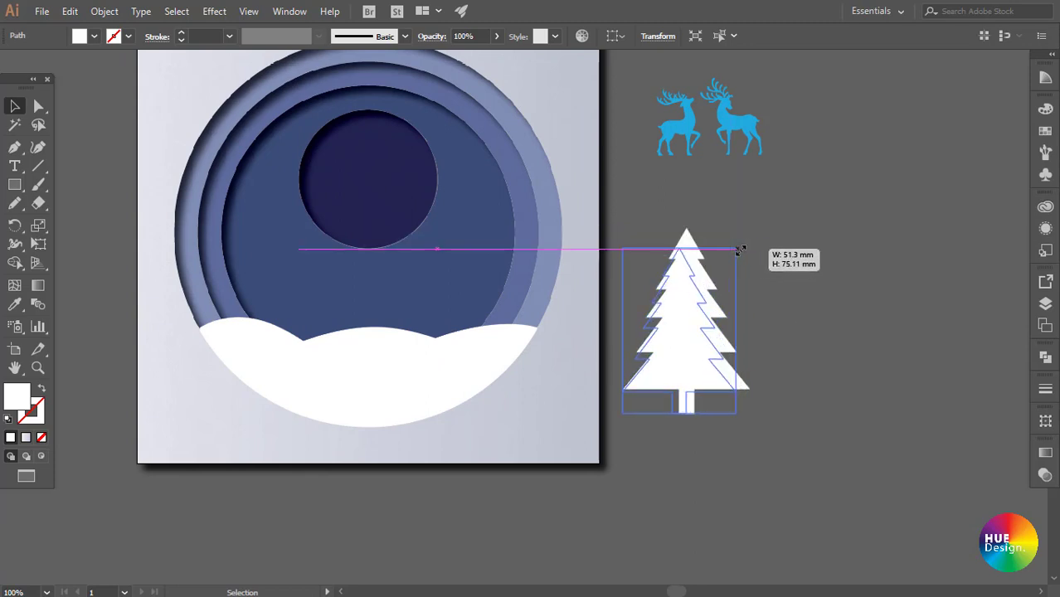
{"action": "left_click_drag", "start_coordinate": [701, 330], "coordinate": [470, 334]}
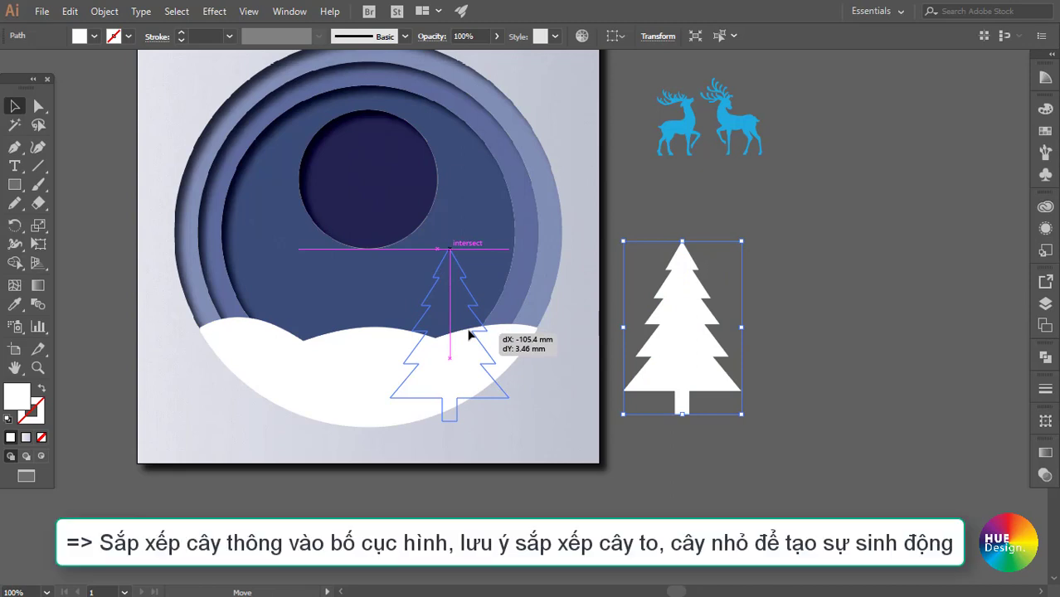
{"action": "left_click_drag", "start_coordinate": [470, 334], "coordinate": [470, 332]}
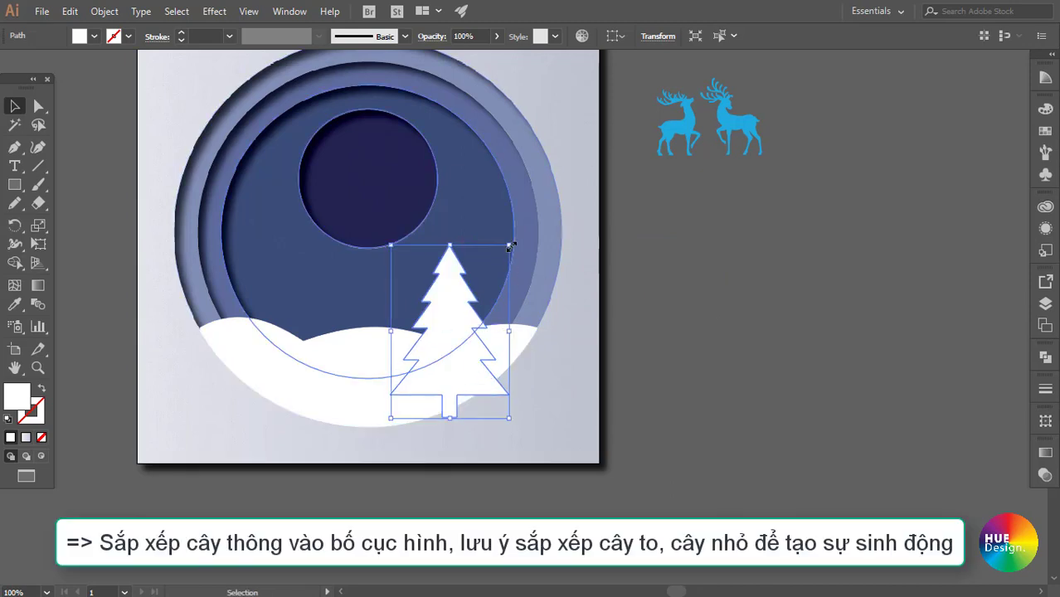
{"action": "left_click_drag", "start_coordinate": [510, 246], "coordinate": [486, 280]}
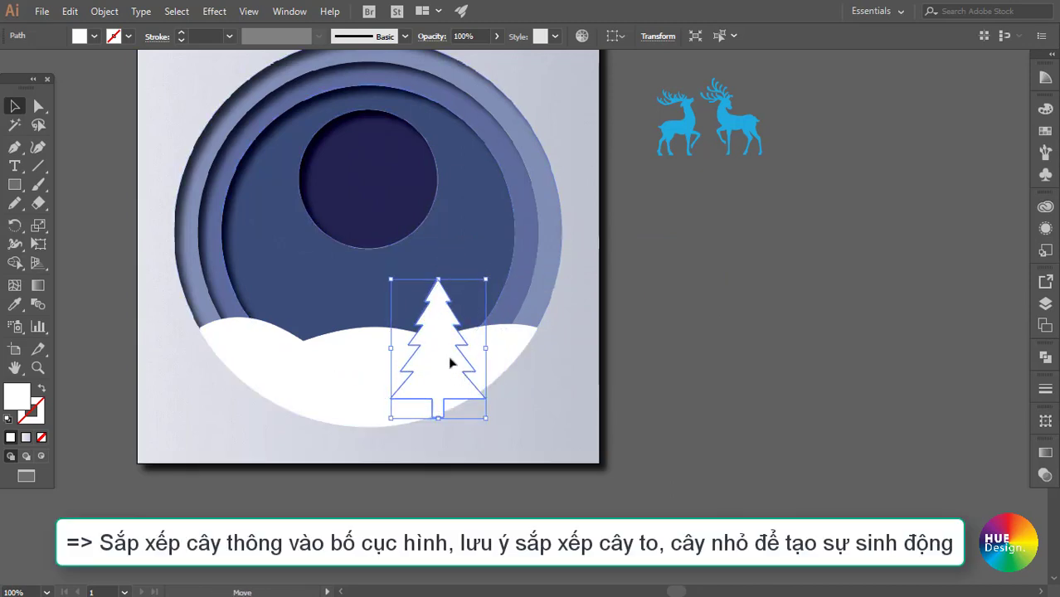
{"action": "left_click_drag", "start_coordinate": [450, 363], "coordinate": [518, 247]}
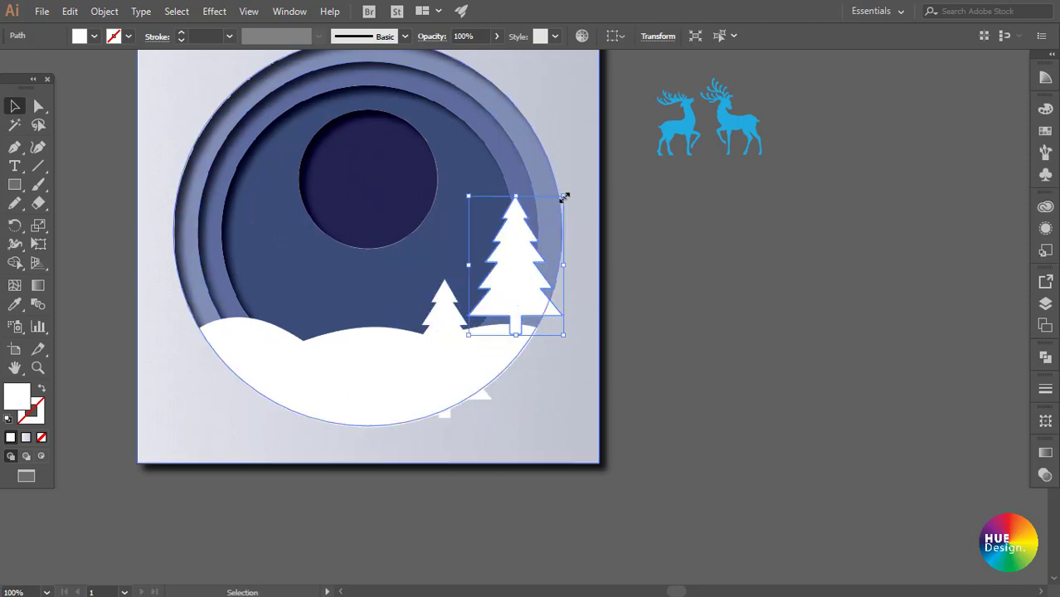
{"action": "left_click_drag", "start_coordinate": [565, 196], "coordinate": [532, 243]}
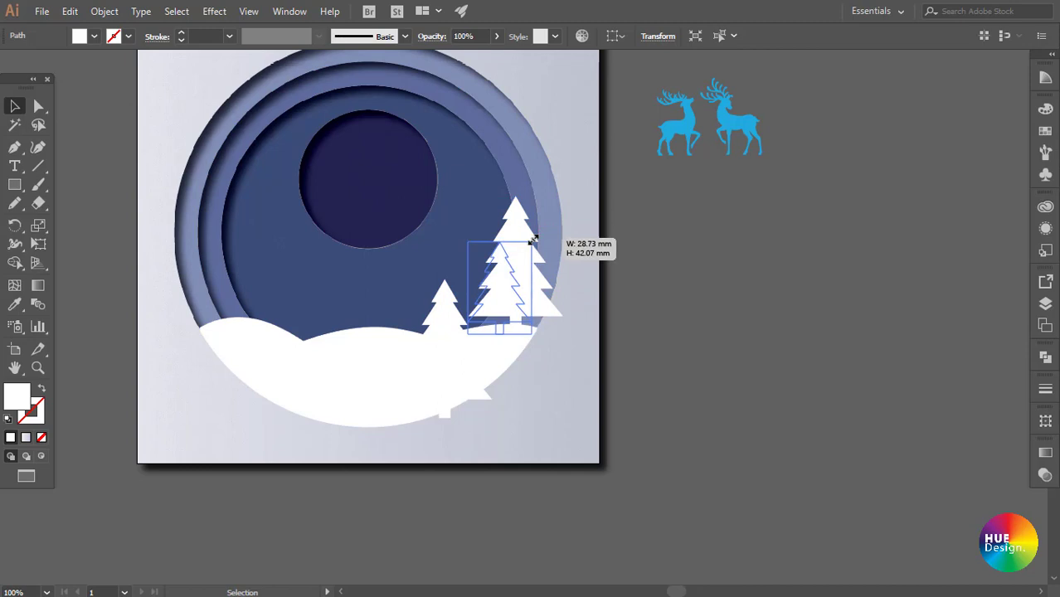
{"action": "left_click_drag", "start_coordinate": [505, 300], "coordinate": [524, 289]}
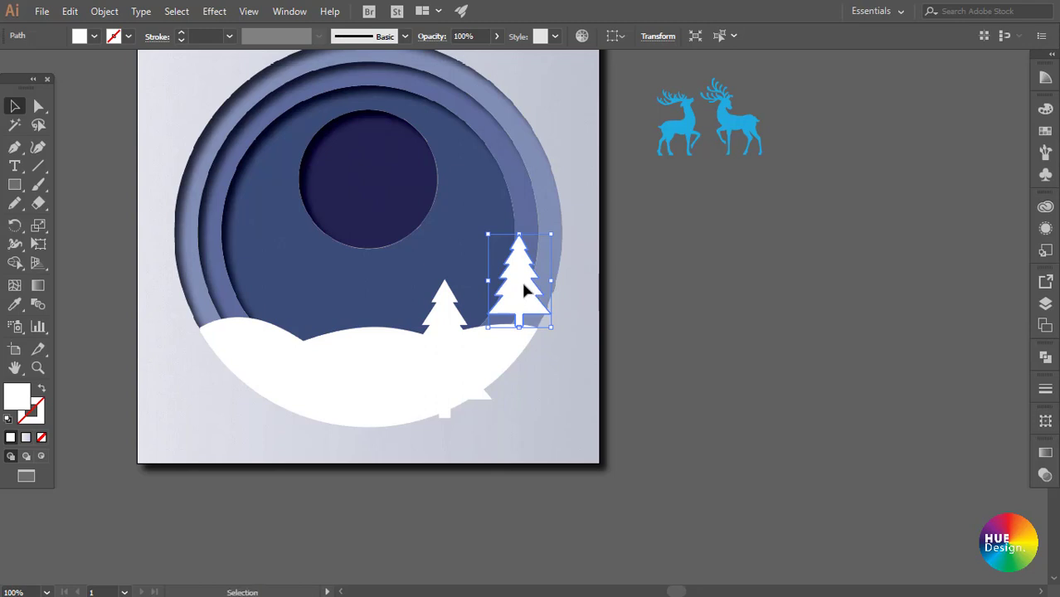
- Alt-drag another pine copy between the right-hand trees and shrink it smaller
{"action": "scroll", "coordinate": [375, 218], "scroll_direction": "up", "scroll_amount": 3}
{"action": "left_click_drag", "start_coordinate": [561, 332], "coordinate": [597, 331]}
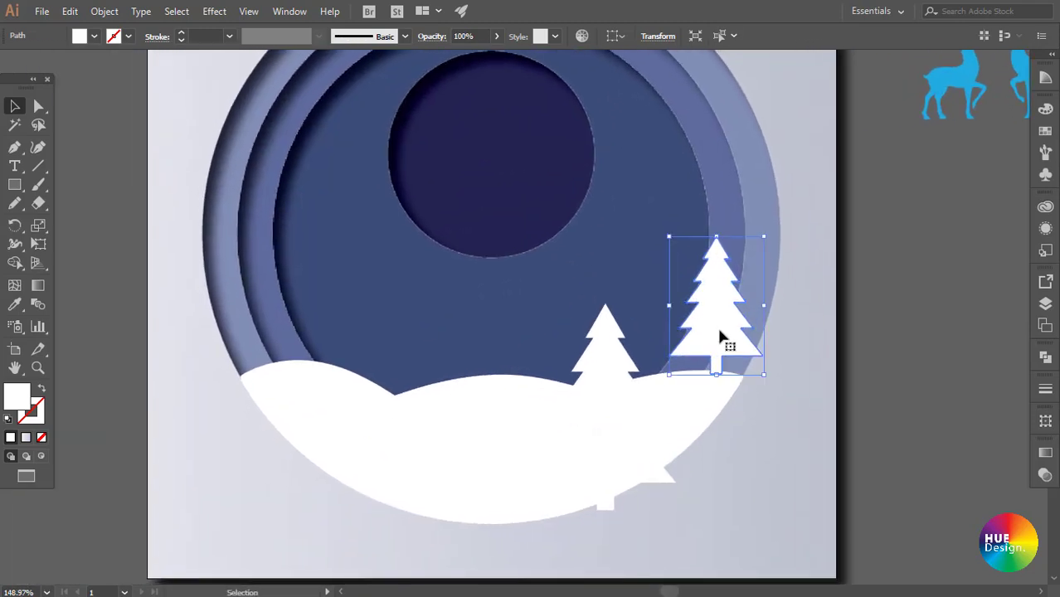
{"action": "left_click_drag", "start_coordinate": [717, 324], "coordinate": [713, 334]}
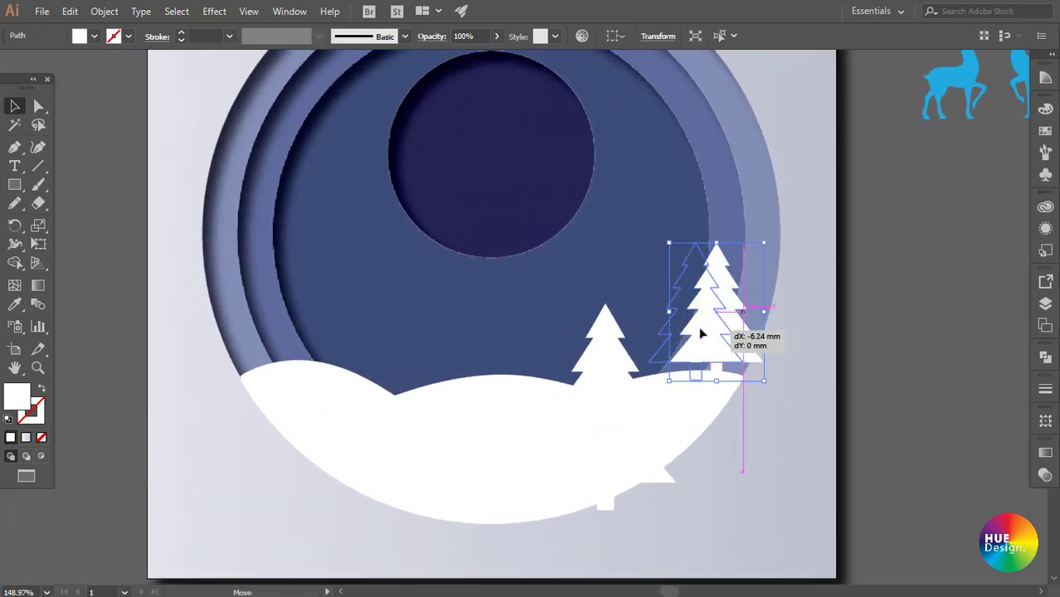
{"action": "left_click_drag", "start_coordinate": [714, 335], "coordinate": [667, 311]}
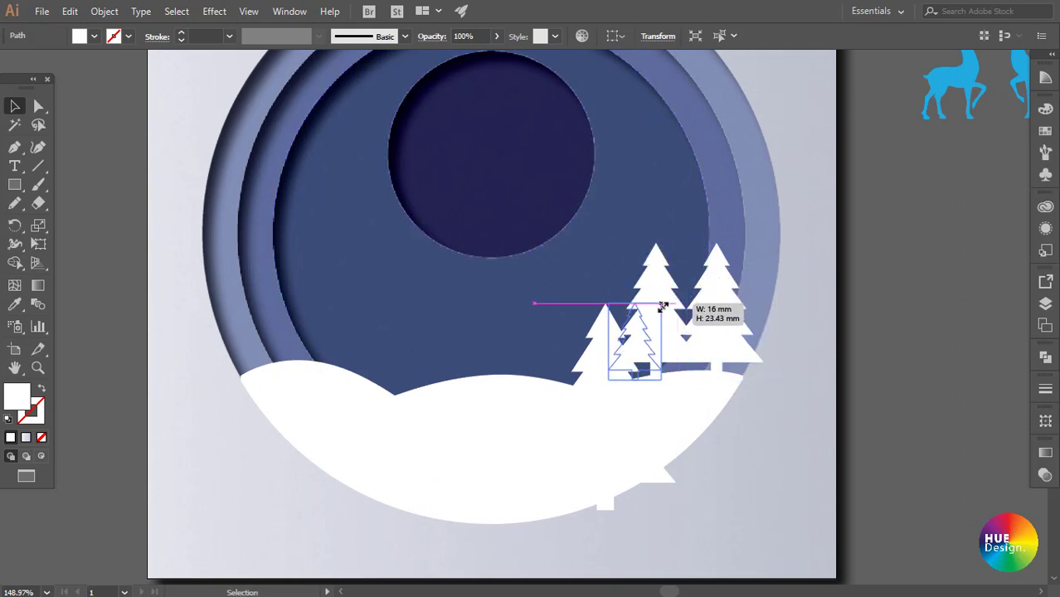
{"action": "left_click_drag", "start_coordinate": [703, 245], "coordinate": [662, 304]}
{"action": "left_click_drag", "start_coordinate": [631, 363], "coordinate": [795, 349]}
- Copy the foreground pine to the left snow hill and shrink it
{"action": "left_click", "coordinate": [807, 227]}
{"action": "key", "text": "ctrl+shift+a"}
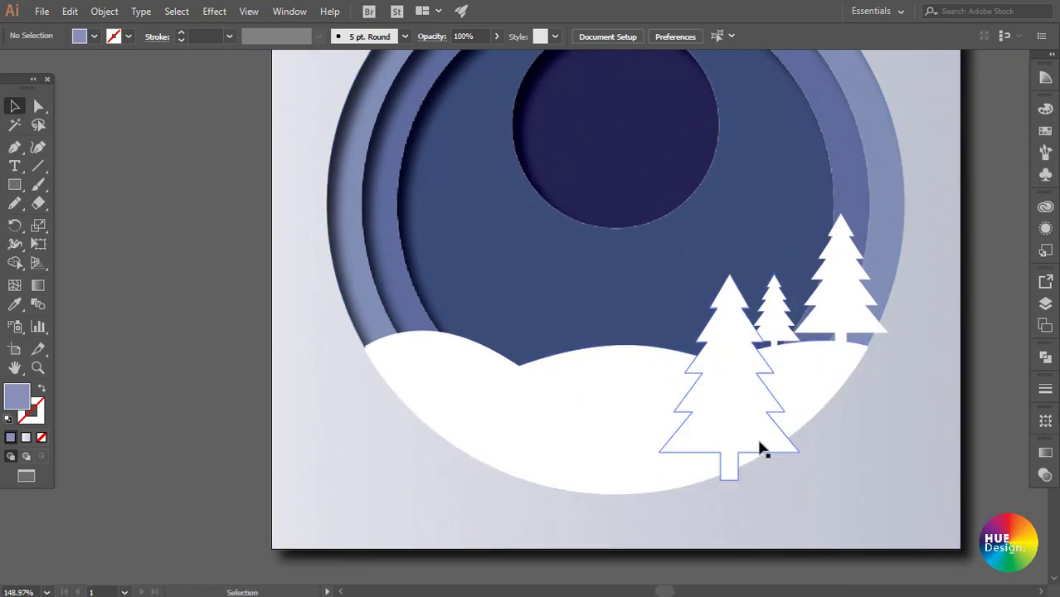
{"action": "left_click", "coordinate": [740, 374]}
{"action": "mouse_move", "coordinate": [759, 409]}
{"action": "left_mouse_down"}
{"action": "mouse_move", "coordinate": [439, 284]}
{"action": "mouse_move", "coordinate": [445, 270]}
{"action": "left_mouse_up"}
{"action": "left_click_drag", "start_coordinate": [504, 144], "coordinate": [467, 194]}
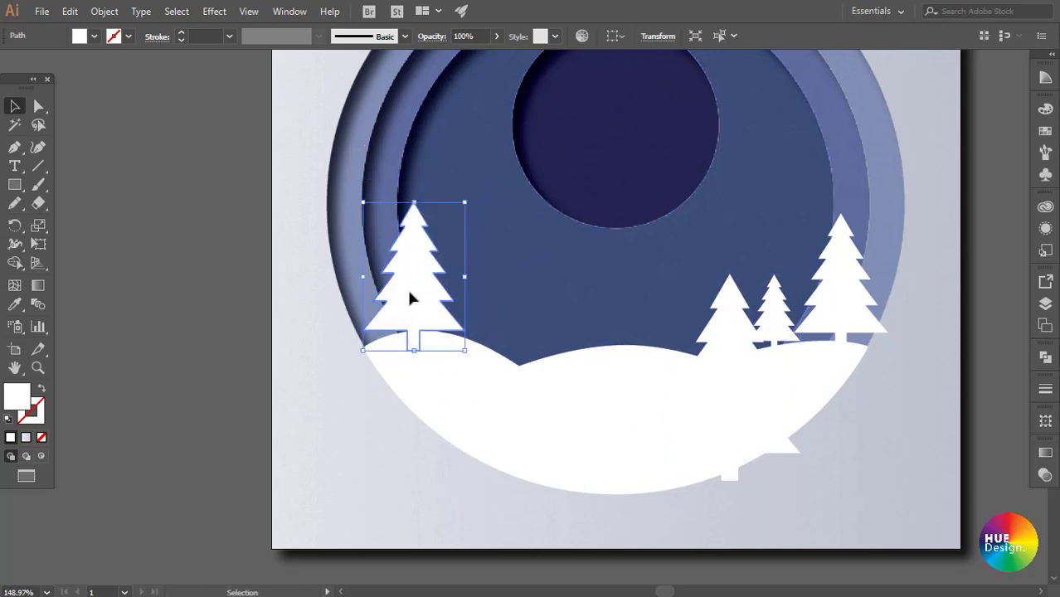
{"action": "mouse_move", "coordinate": [410, 296]}
{"action": "left_mouse_down"}
{"action": "mouse_move", "coordinate": [416, 288]}
{"action": "mouse_move", "coordinate": [500, 332]}
{"action": "left_mouse_up"}
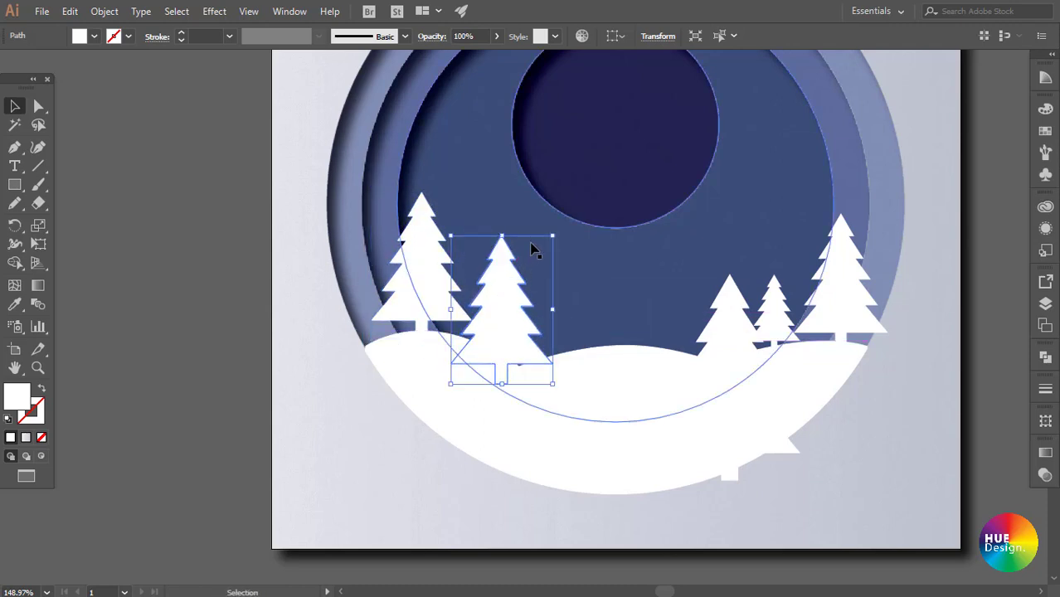
- Shrink a smaller pine copy and settle it slightly lower and right on the hill
{"action": "left_click_drag", "start_coordinate": [553, 235], "coordinate": [506, 303]}
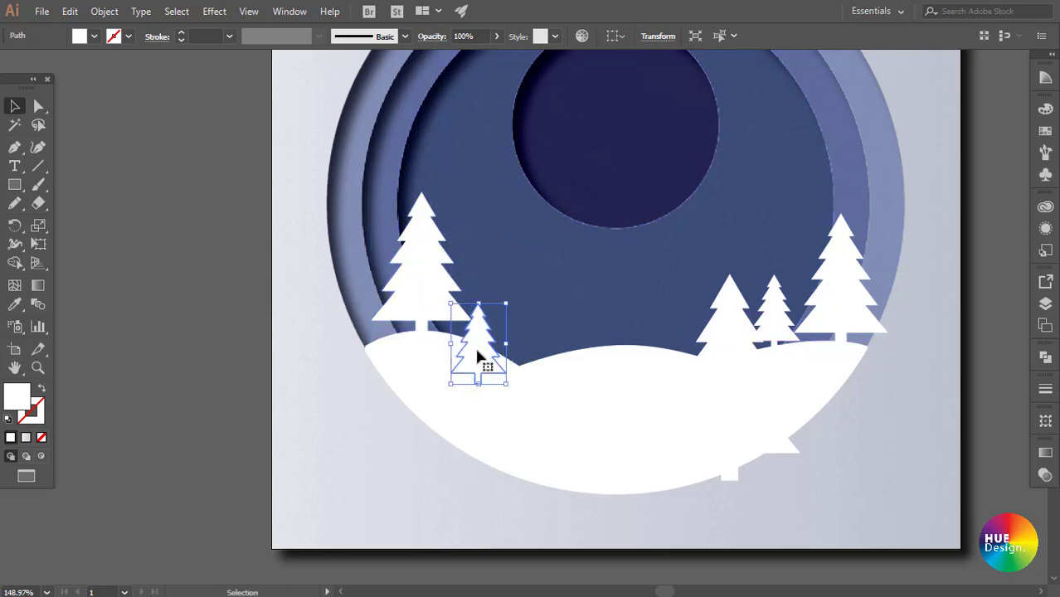
{"action": "left_click_drag", "start_coordinate": [479, 351], "coordinate": [534, 258]}
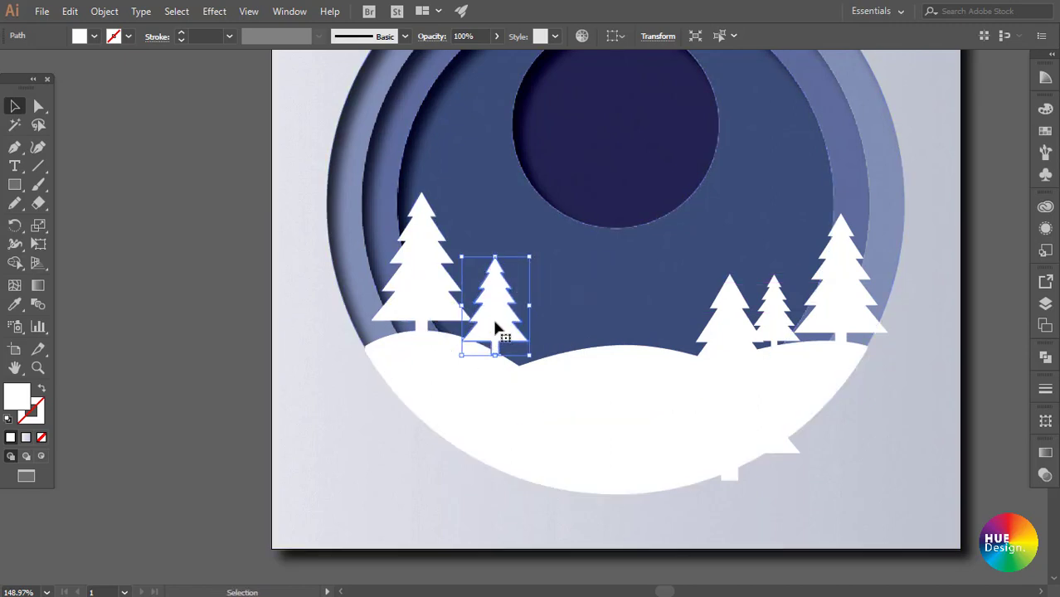
{"action": "left_click_drag", "start_coordinate": [494, 328], "coordinate": [501, 334]}
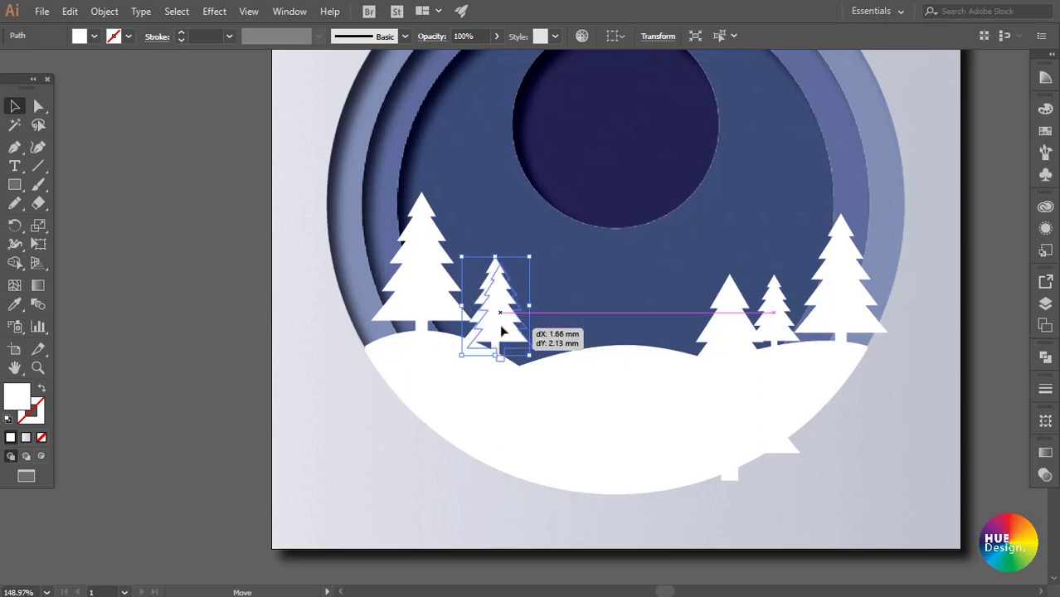
{"action": "left_click", "coordinate": [215, 305]}
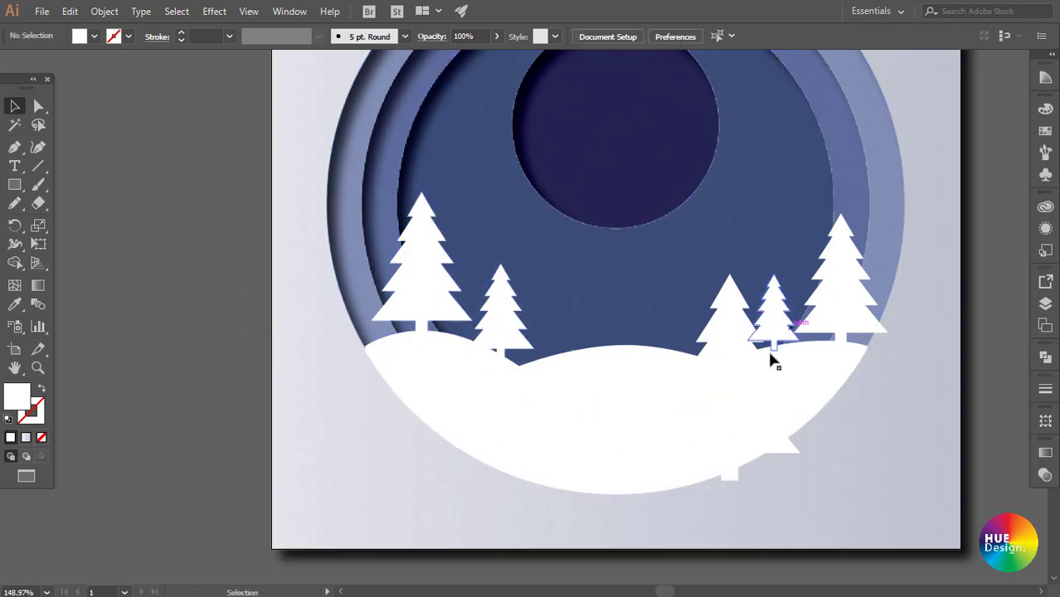
{"action": "left_click_drag", "start_coordinate": [817, 351], "coordinate": [717, 383]}
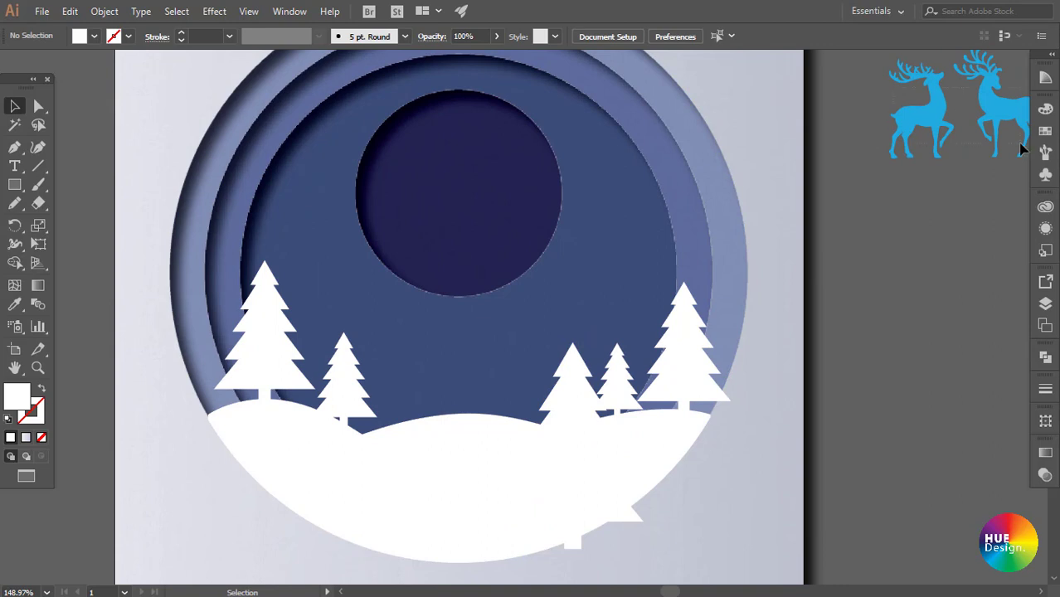
- Place the blue reindeer pair on the snow between the pines and enlarge it
{"action": "left_click", "coordinate": [1023, 150]}
{"action": "left_click_drag", "start_coordinate": [1006, 122], "coordinate": [492, 389]}
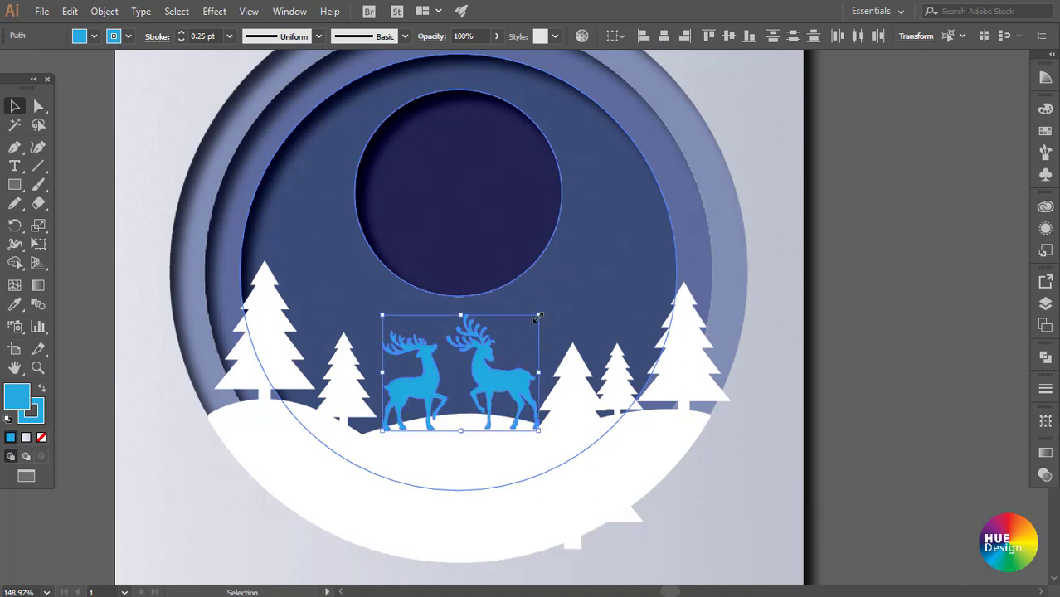
{"action": "left_click_drag", "start_coordinate": [539, 315], "coordinate": [586, 268]}
{"action": "left_click", "coordinate": [890, 369]}
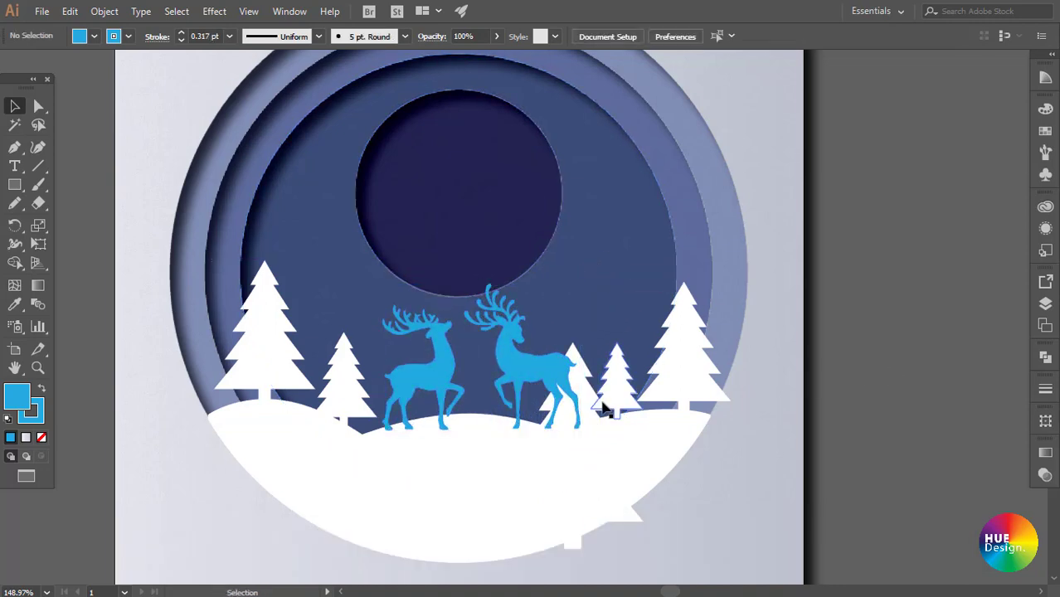
- Overlap the right reindeer onto the left one and make it slightly larger
{"action": "left_click_drag", "start_coordinate": [551, 371], "coordinate": [526, 371]}
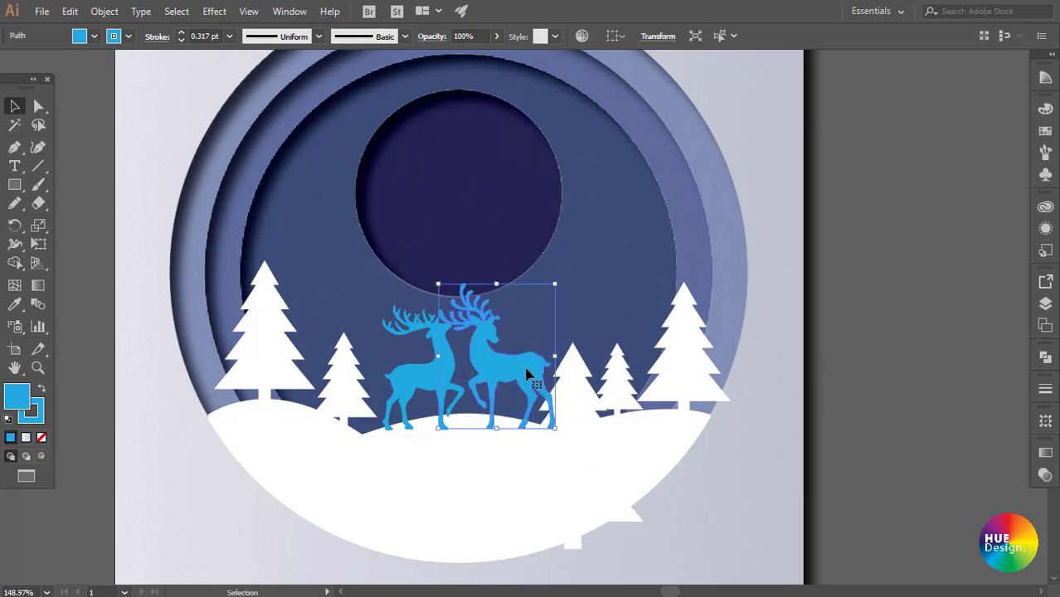
{"action": "left_click_drag", "start_coordinate": [439, 380], "coordinate": [429, 370]}
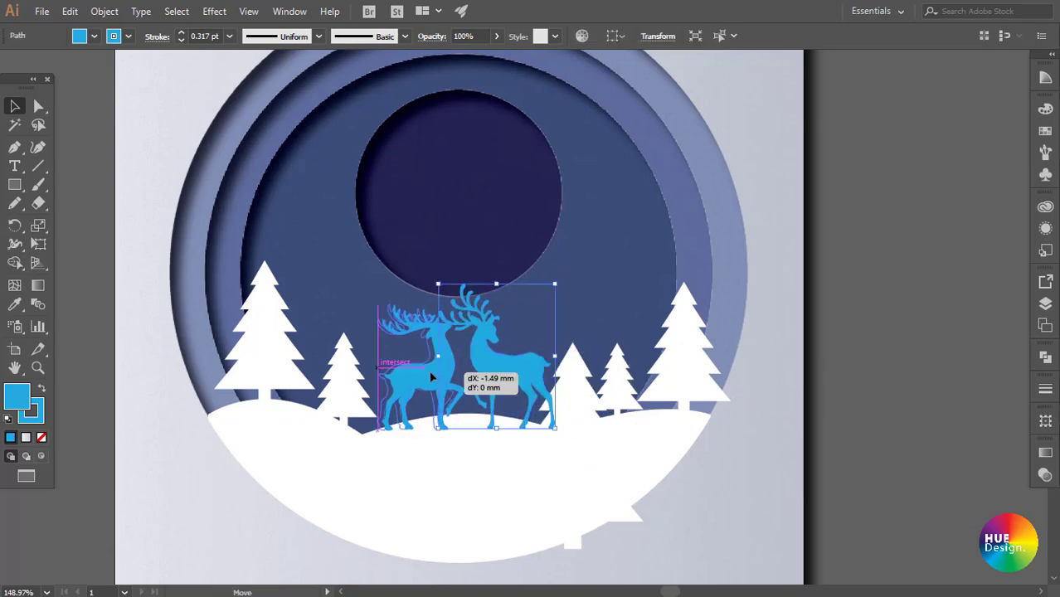
{"action": "left_click", "coordinate": [510, 365]}
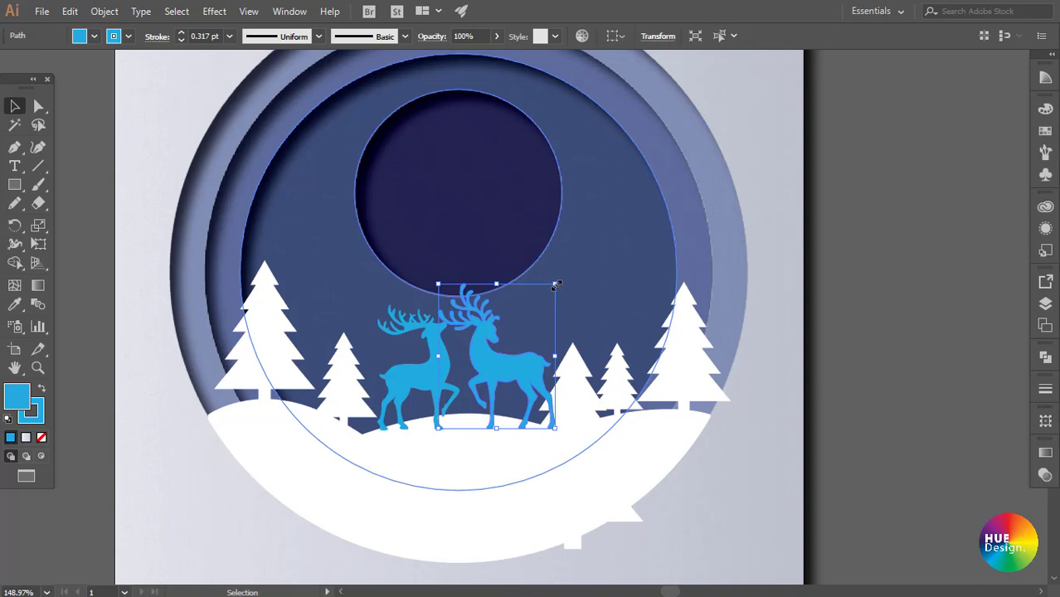
{"action": "left_click_drag", "start_coordinate": [556, 284], "coordinate": [562, 274]}
{"action": "left_click_drag", "start_coordinate": [490, 377], "coordinate": [475, 366]}
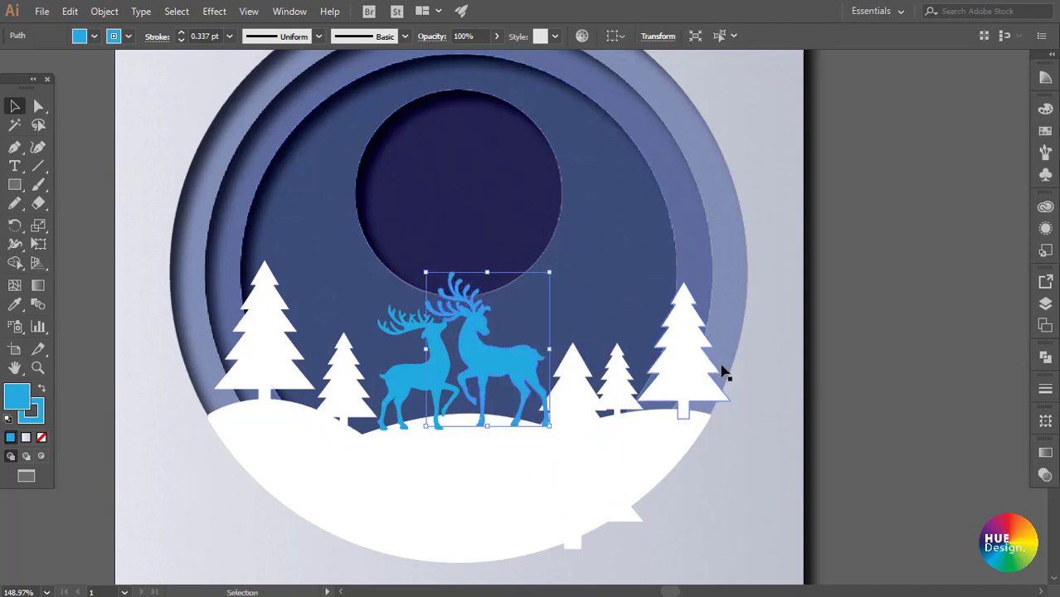
{"action": "left_click", "coordinate": [838, 386]}
- Shrink the left reindeer and zoom in to check the pair
{"action": "left_click", "coordinate": [421, 374]}
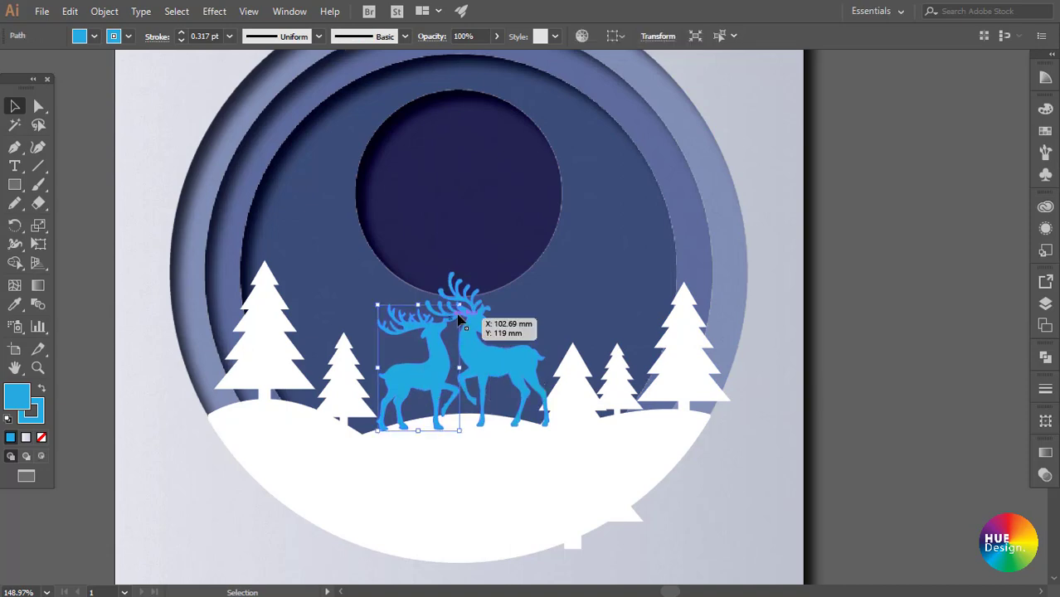
{"action": "left_click_drag", "start_coordinate": [458, 305], "coordinate": [451, 318]}
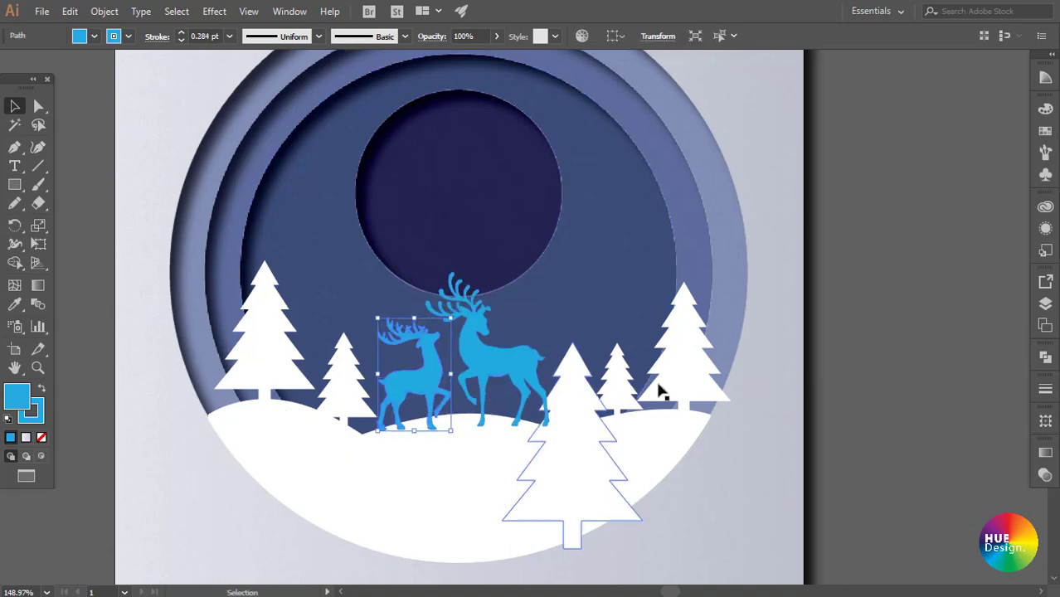
{"action": "left_click", "coordinate": [867, 357]}
{"action": "key", "text": "z"}
{"action": "left_click", "coordinate": [551, 467]}
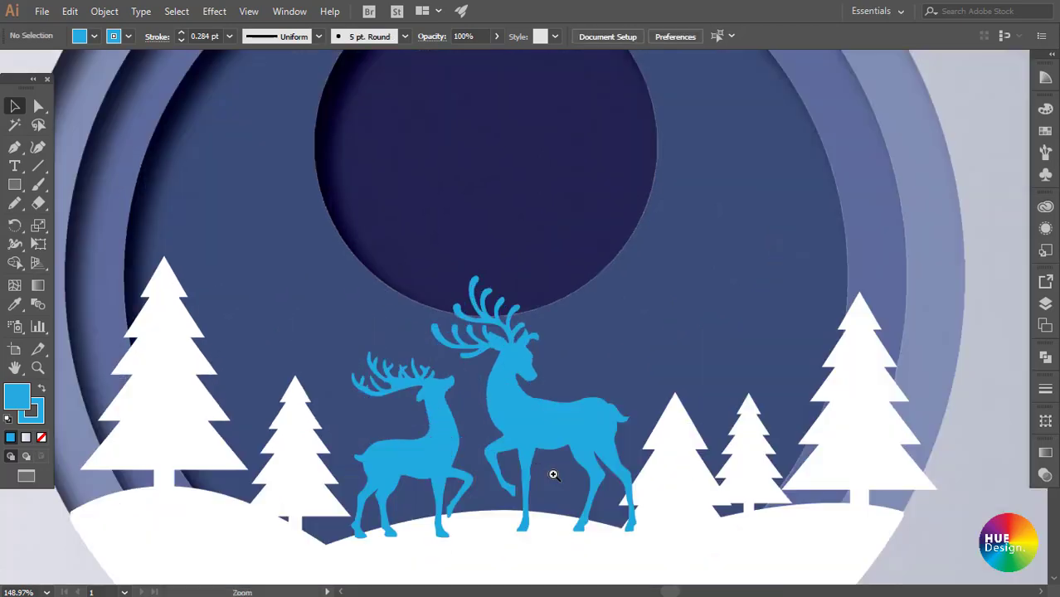
{"action": "left_click_drag", "start_coordinate": [548, 420], "coordinate": [591, 335]}
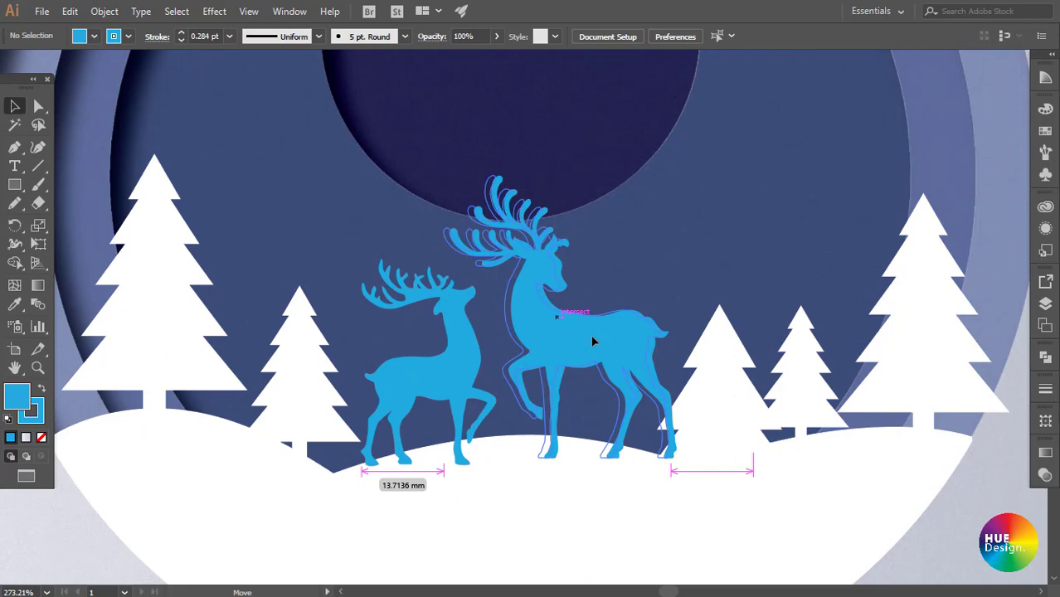
{"action": "scroll", "coordinate": [662, 360], "scroll_direction": "down", "scroll_amount": 1, "text": "alt"}
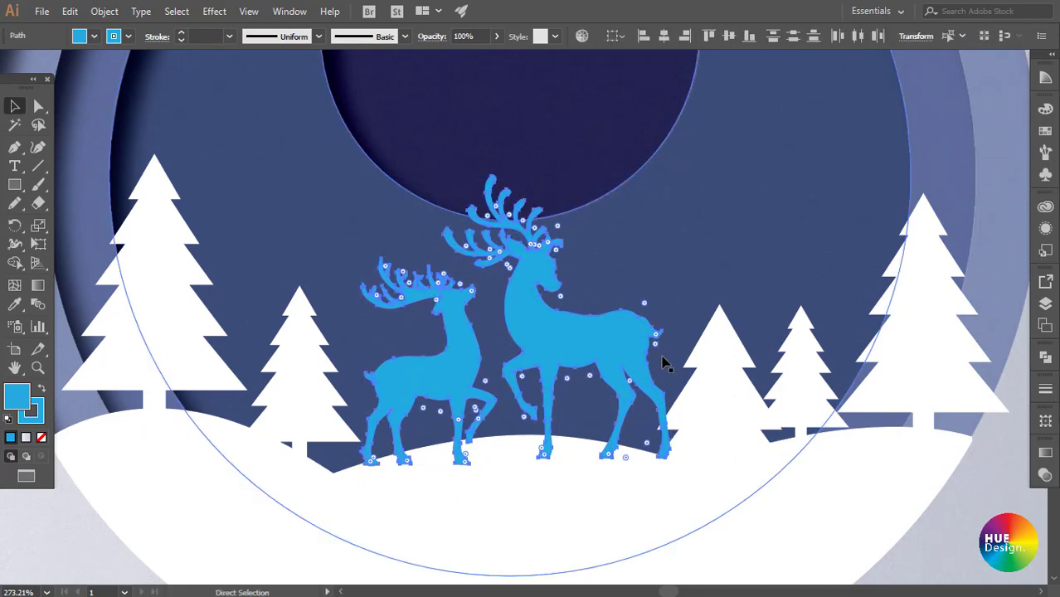
{"action": "scroll", "coordinate": [663, 360], "scroll_direction": "down", "scroll_amount": 1, "text": "alt"}
{"action": "scroll", "coordinate": [747, 367], "scroll_direction": "down", "scroll_amount": 1, "text": "alt"}
{"action": "left_click", "coordinate": [798, 356]}
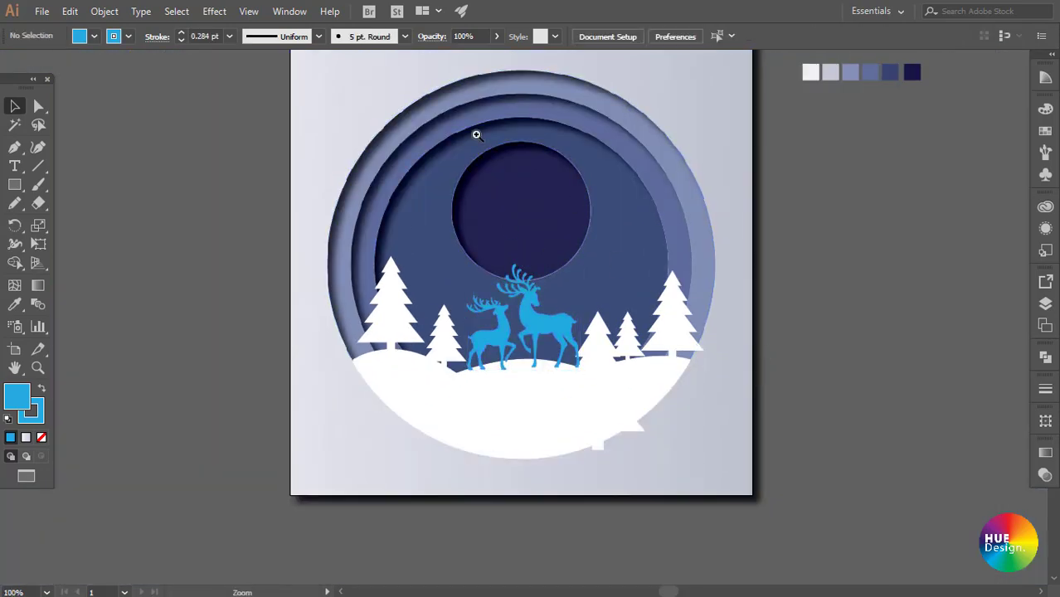
- Draw a small blue circle at the moon's upper right edge
{"action": "scroll", "coordinate": [549, 230], "scroll_direction": "up", "scroll_amount": 1, "text": "alt"}
{"action": "scroll", "coordinate": [585, 267], "scroll_direction": "up", "scroll_amount": 1, "text": "alt"}
{"action": "scroll", "coordinate": [610, 295], "scroll_direction": "up", "scroll_amount": 1, "text": "alt"}
{"action": "left_click_drag", "start_coordinate": [610, 296], "coordinate": [528, 297]}
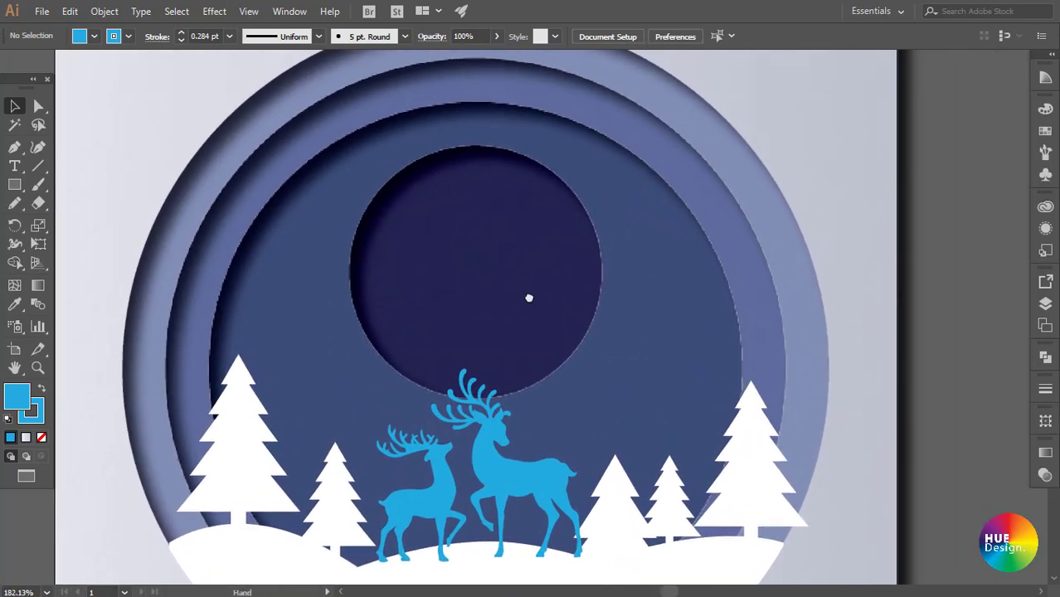
{"action": "left_click_drag", "start_coordinate": [15, 187], "coordinate": [73, 221]}
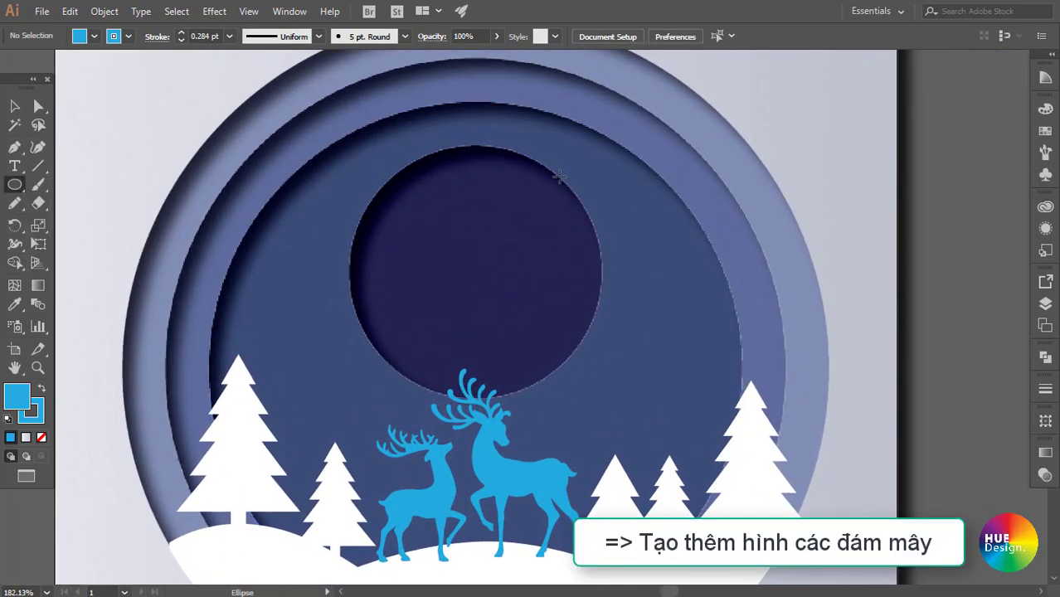
{"action": "left_click_drag", "start_coordinate": [575, 185], "coordinate": [602, 201]}
- Move and shrink the circle, then copy it down to the right
{"action": "key", "text": "v"}
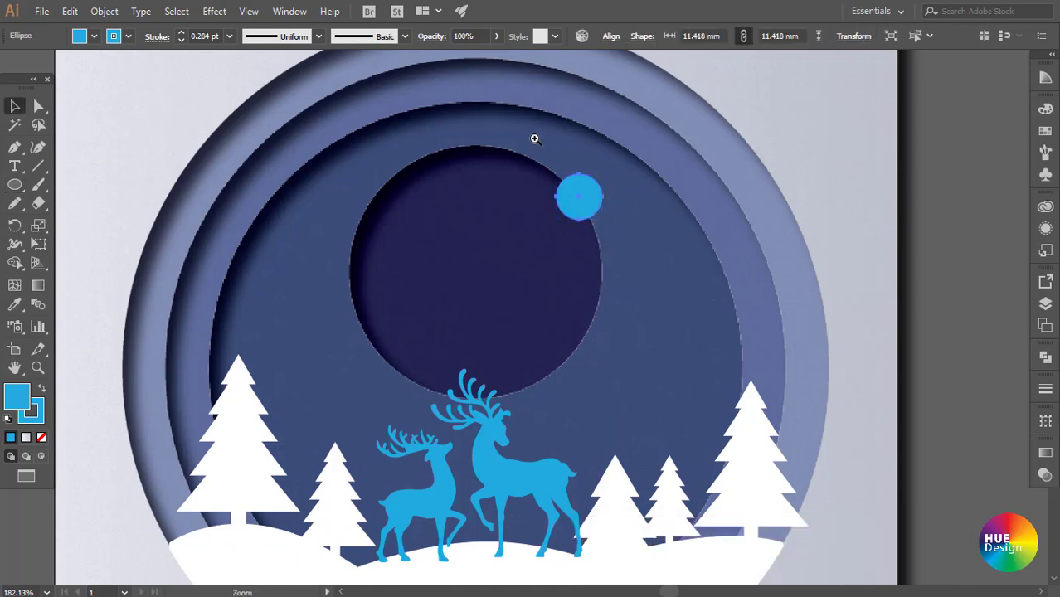
{"action": "scroll", "coordinate": [627, 241], "scroll_direction": "up", "scroll_amount": 1}
{"action": "scroll", "coordinate": [634, 258], "scroll_direction": "up", "scroll_amount": 1}
{"action": "mouse_move", "coordinate": [634, 258]}
{"action": "left_mouse_down"}
{"action": "mouse_move", "coordinate": [535, 252]}
{"action": "mouse_move", "coordinate": [530, 240]}
{"action": "left_mouse_up"}
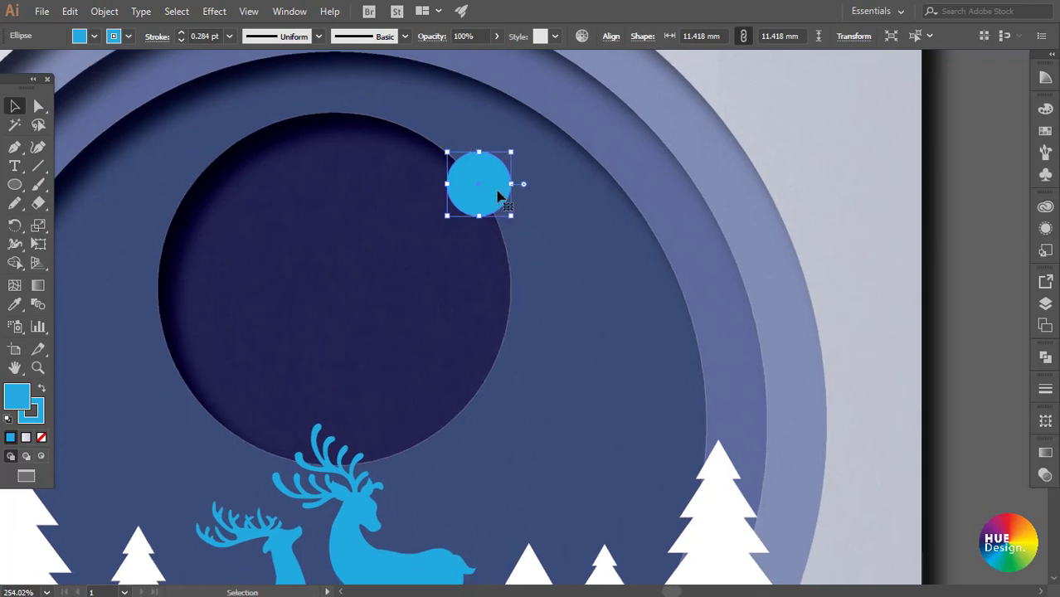
{"action": "left_click_drag", "start_coordinate": [473, 186], "coordinate": [522, 210]}
{"action": "left_click_drag", "start_coordinate": [554, 242], "coordinate": [534, 221]}
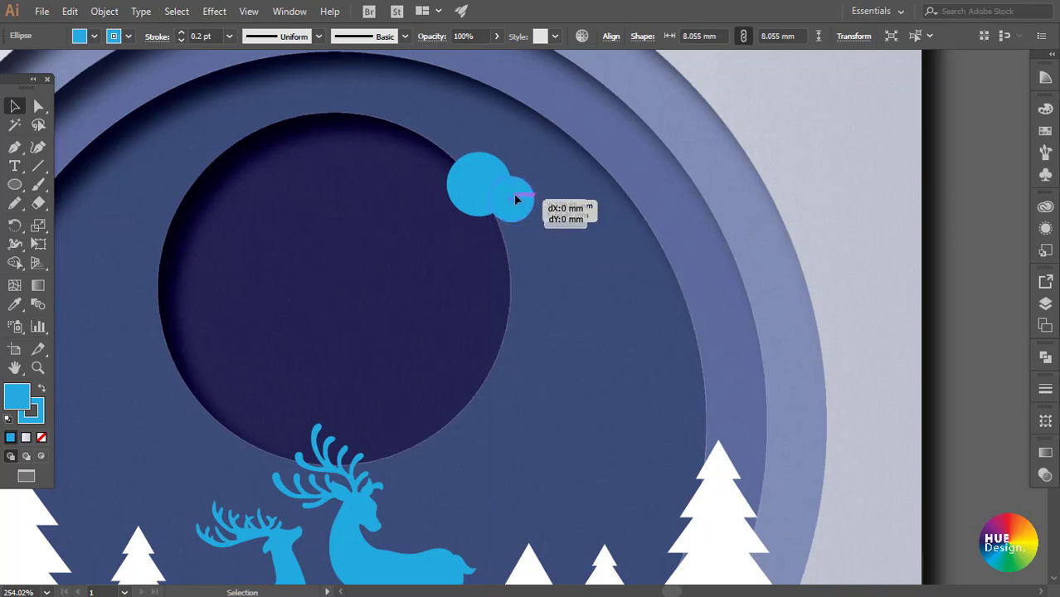
{"action": "mouse_move", "coordinate": [516, 205]}
{"action": "left_mouse_down"}
{"action": "mouse_move", "coordinate": [564, 241]}
{"action": "mouse_move", "coordinate": [548, 218]}
{"action": "mouse_move", "coordinate": [539, 223]}
{"action": "mouse_move", "coordinate": [566, 232]}
{"action": "mouse_move", "coordinate": [577, 208]}
{"action": "left_mouse_up"}
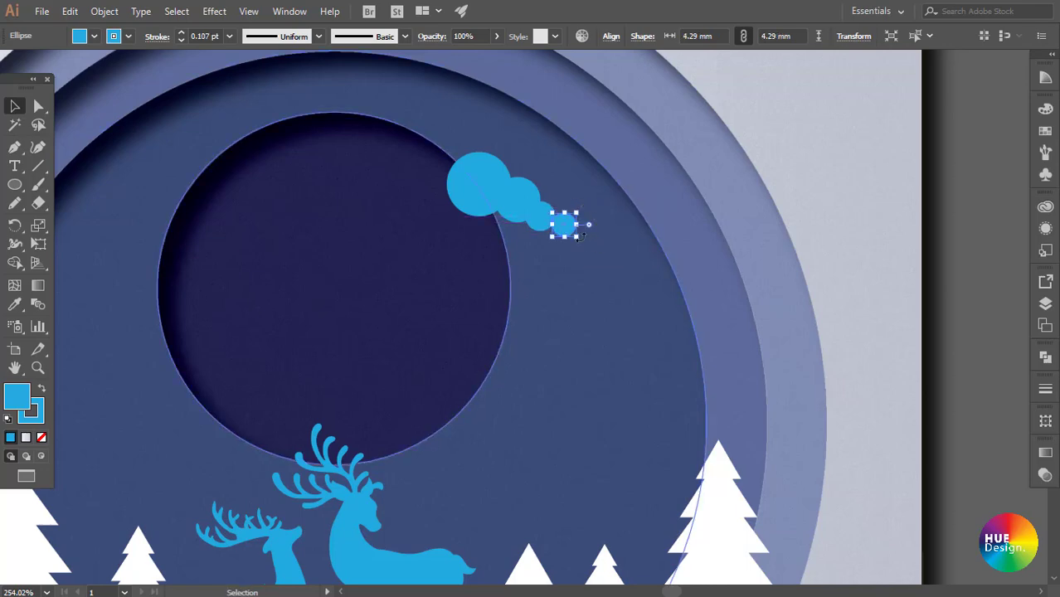
- Arrange the circles into a cloud row, adding a copy left of the large one
{"action": "scroll", "coordinate": [477, 135], "scroll_direction": "up", "scroll_amount": 5}
{"action": "left_click_drag", "start_coordinate": [696, 367], "coordinate": [686, 352]}
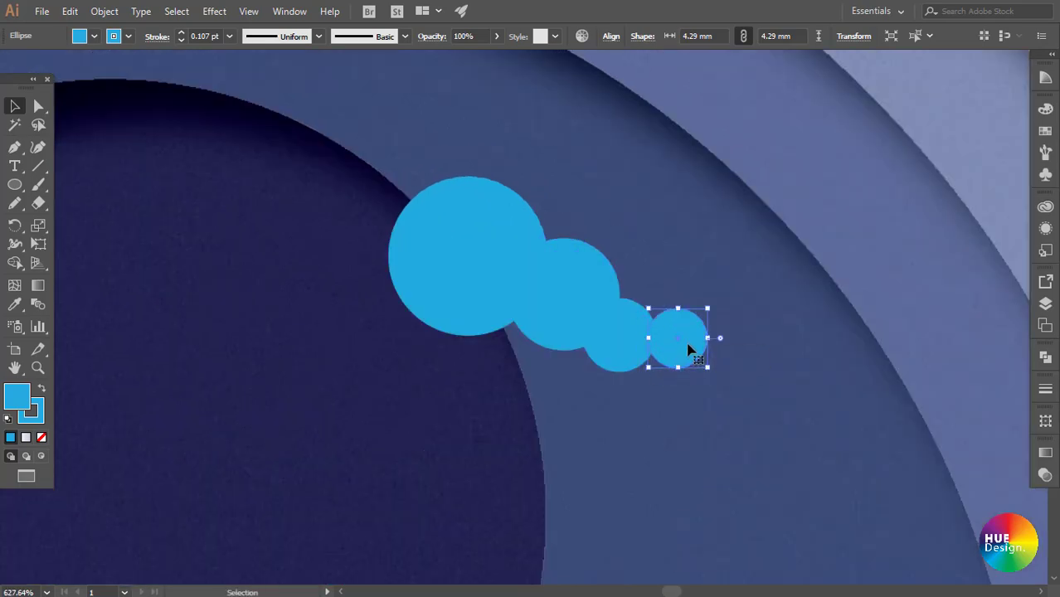
{"action": "key", "text": "ctrl+shift+a"}
{"action": "left_click", "coordinate": [579, 307]}
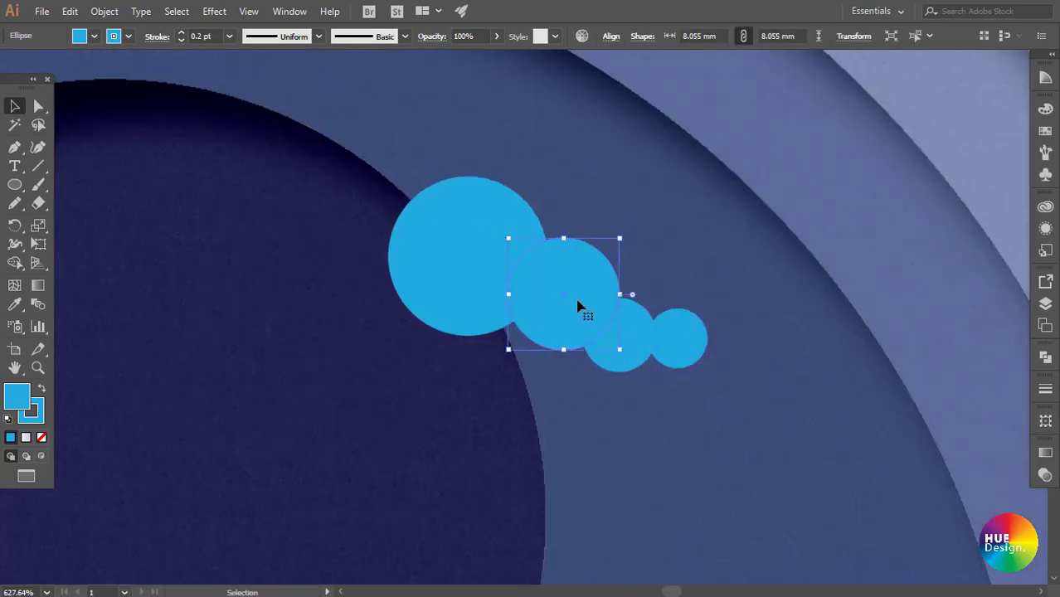
{"action": "left_click_drag", "start_coordinate": [578, 307], "coordinate": [395, 284]}
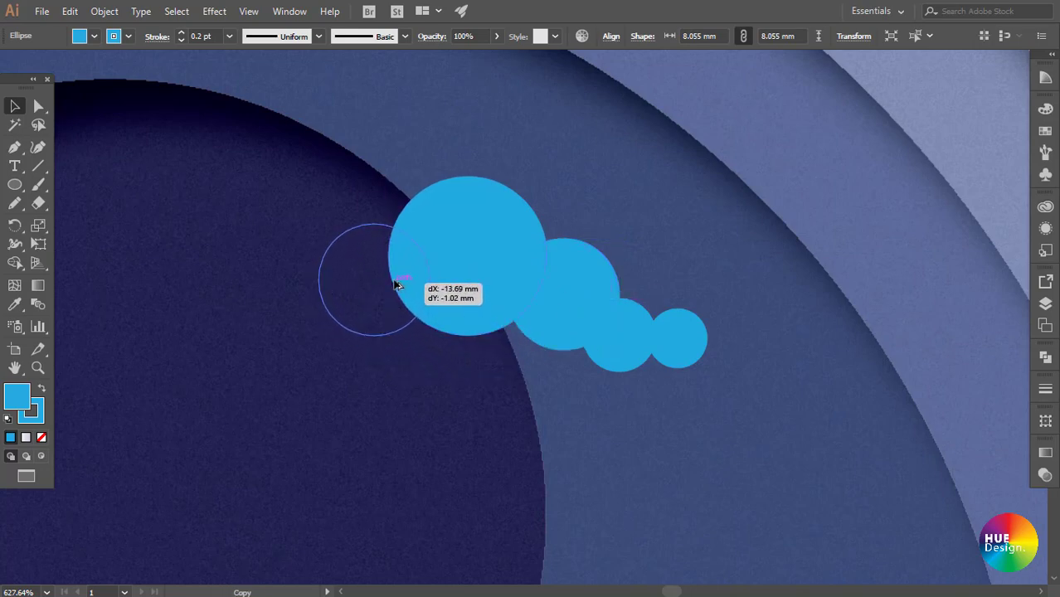
{"action": "left_click_drag", "start_coordinate": [395, 283], "coordinate": [304, 324]}
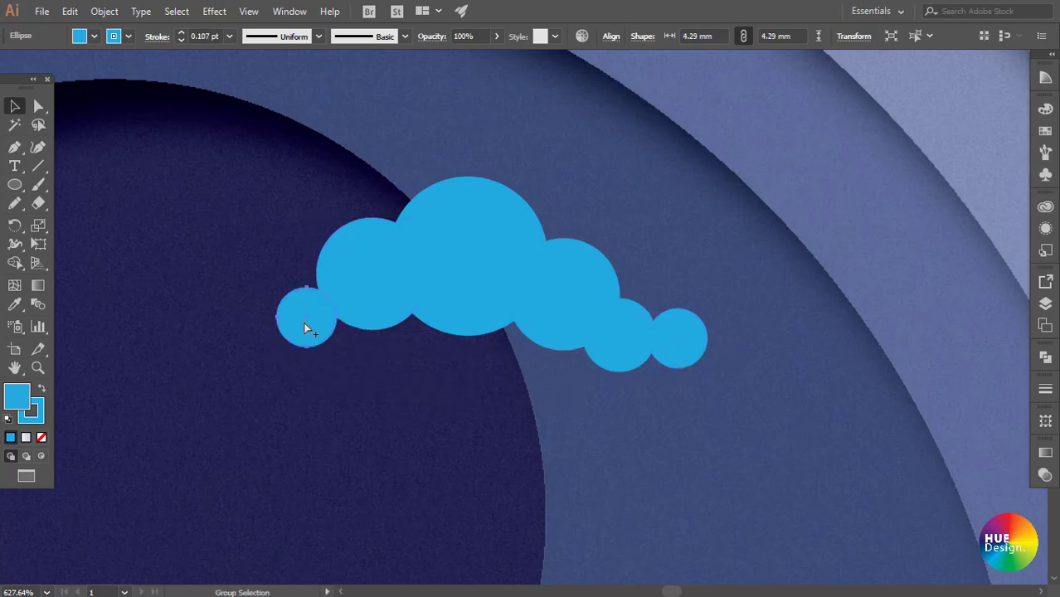
{"action": "left_click_drag", "start_coordinate": [635, 350], "coordinate": [641, 332]}
{"action": "left_click_drag", "start_coordinate": [693, 359], "coordinate": [696, 325]}
- Select all the circles and unite them into one cloud shape with Pathfinder
{"action": "left_click", "coordinate": [629, 325], "text": "shift"}
{"action": "left_click", "coordinate": [428, 228], "text": "shift"}
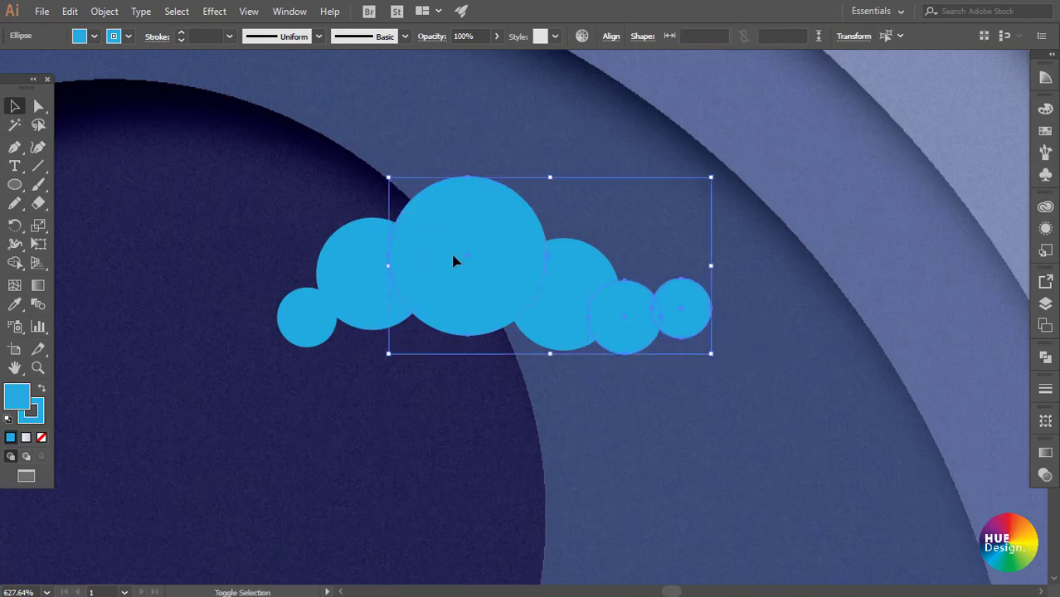
{"action": "left_click", "coordinate": [303, 320], "text": "shift"}
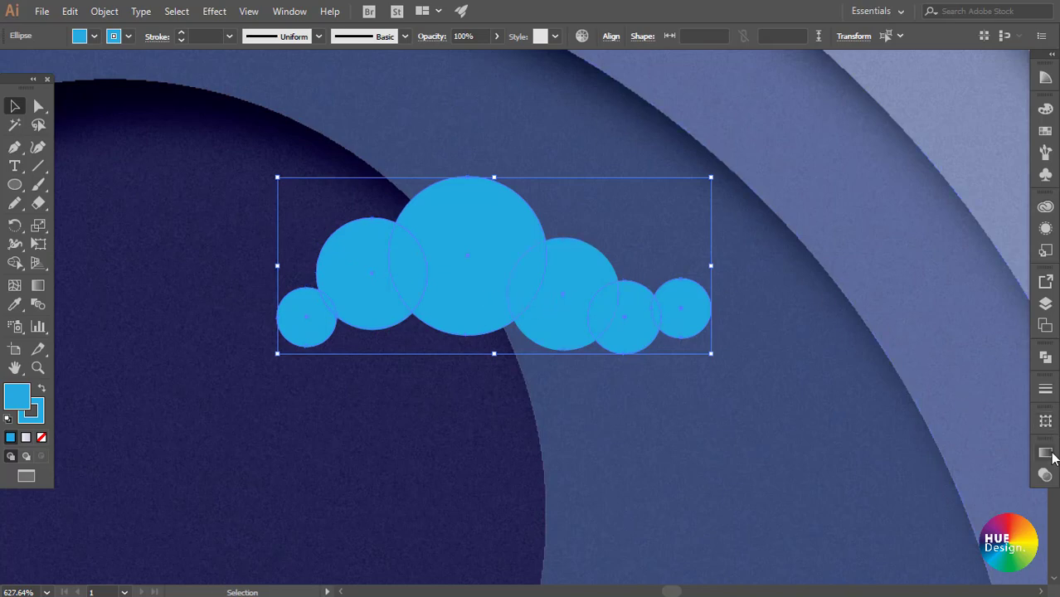
{"action": "left_click", "coordinate": [1047, 358]}
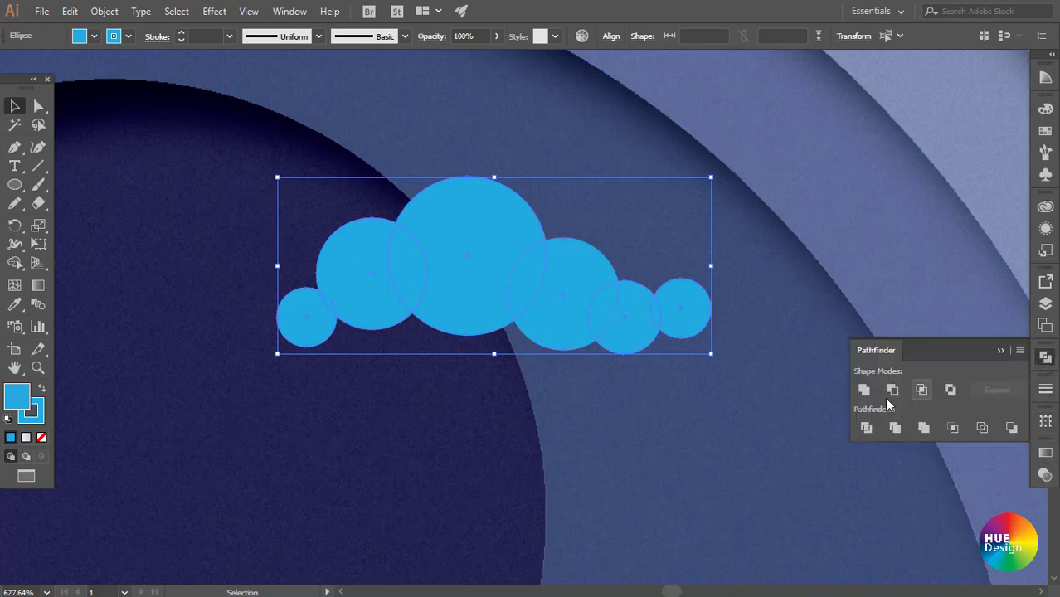
{"action": "left_click", "coordinate": [864, 390]}
{"action": "left_click", "coordinate": [732, 246]}
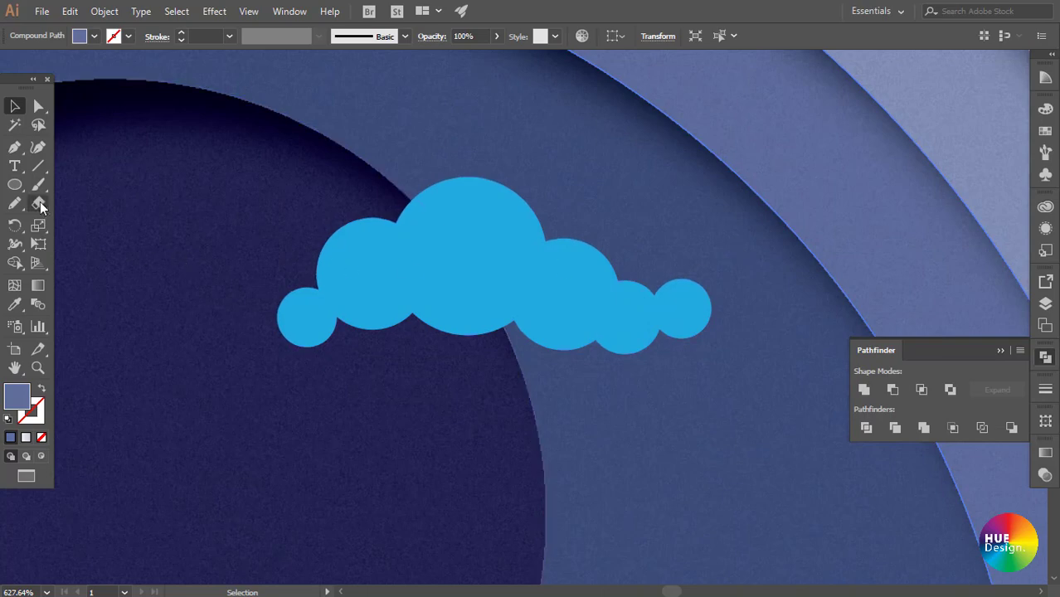
- Trim the cloud's bottom bumps by subtracting a rectangle with Minus Front
{"action": "left_click_drag", "start_coordinate": [10, 188], "coordinate": [67, 182]}
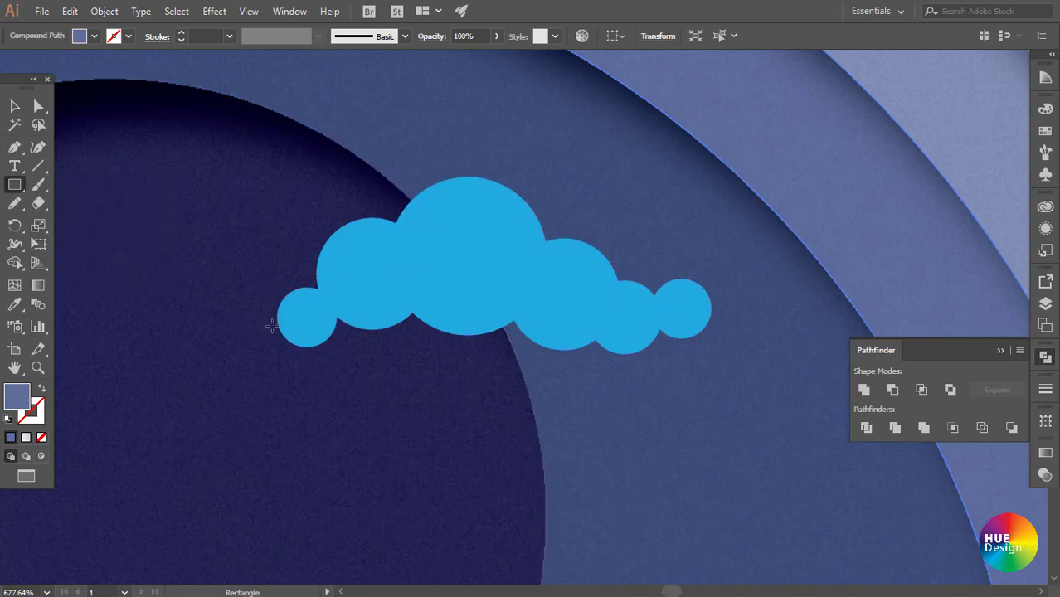
{"action": "left_click_drag", "start_coordinate": [271, 318], "coordinate": [723, 376]}
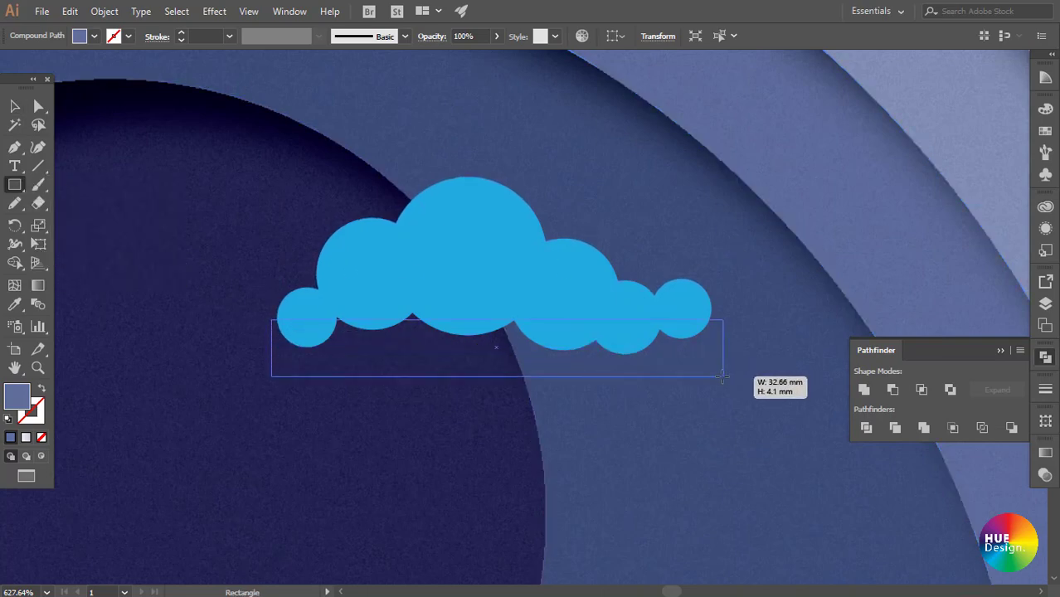
{"action": "left_click_drag", "start_coordinate": [480, 363], "coordinate": [474, 357]}
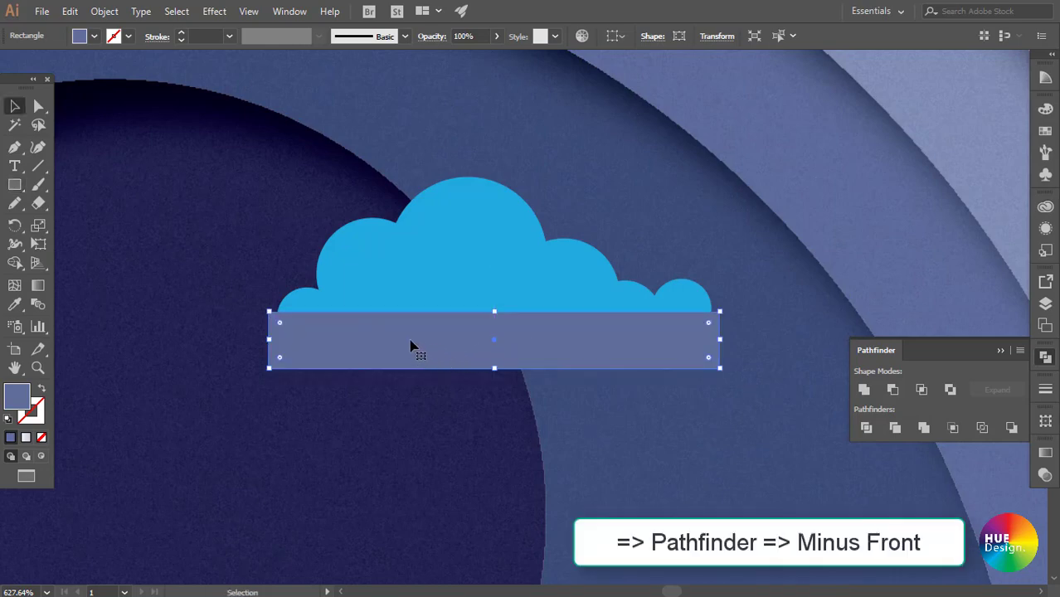
{"action": "left_click", "coordinate": [535, 287], "text": "shift"}
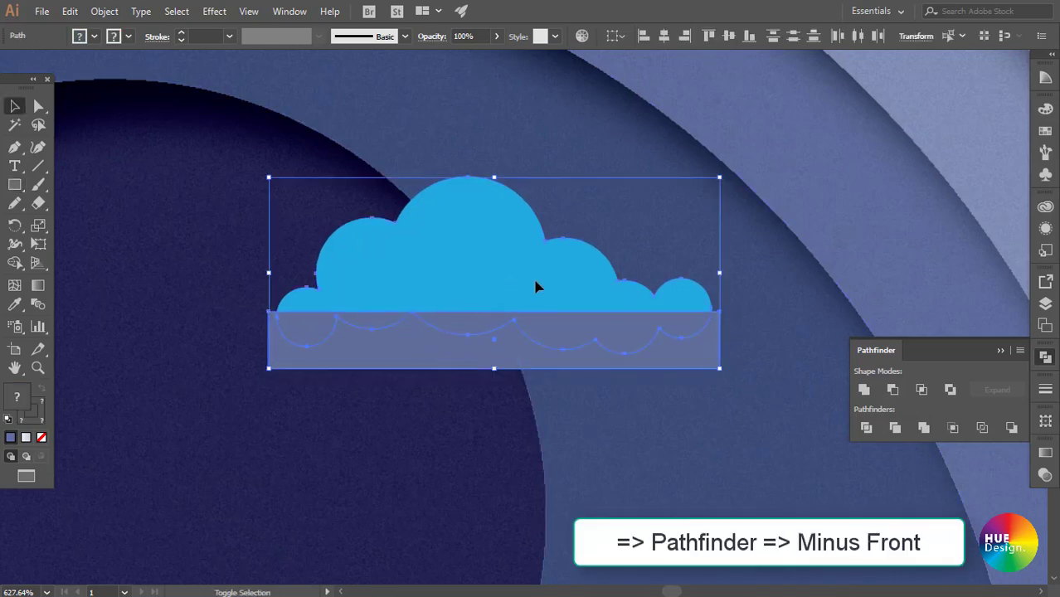
{"action": "left_click", "coordinate": [892, 390]}
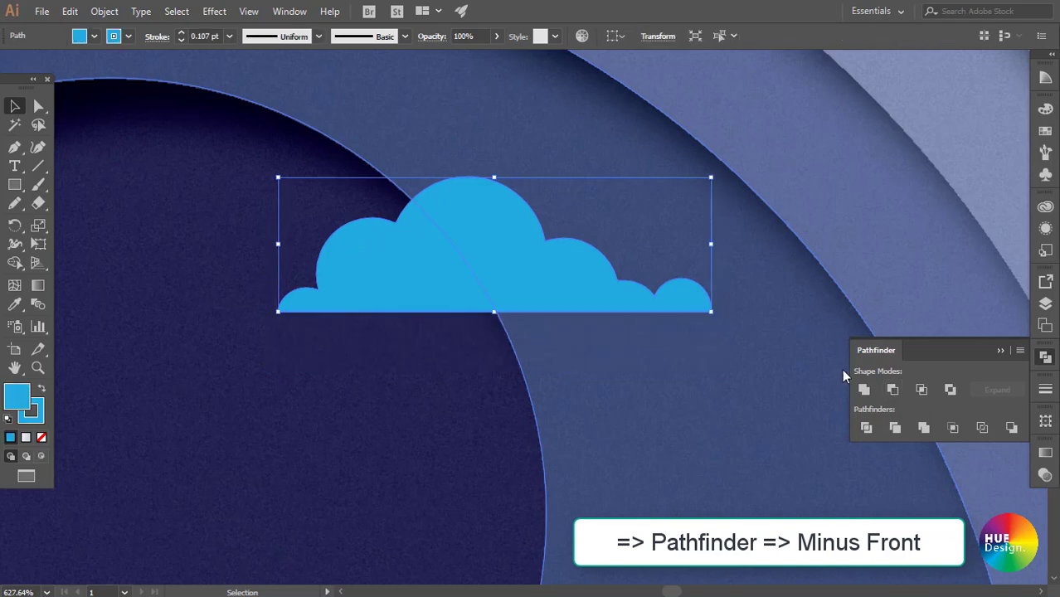
{"action": "left_click", "coordinate": [1001, 351]}
{"action": "key", "text": "ctrl+minus"}
{"action": "key", "text": "ctrl+minus"}
{"action": "key", "text": "ctrl+minus"}
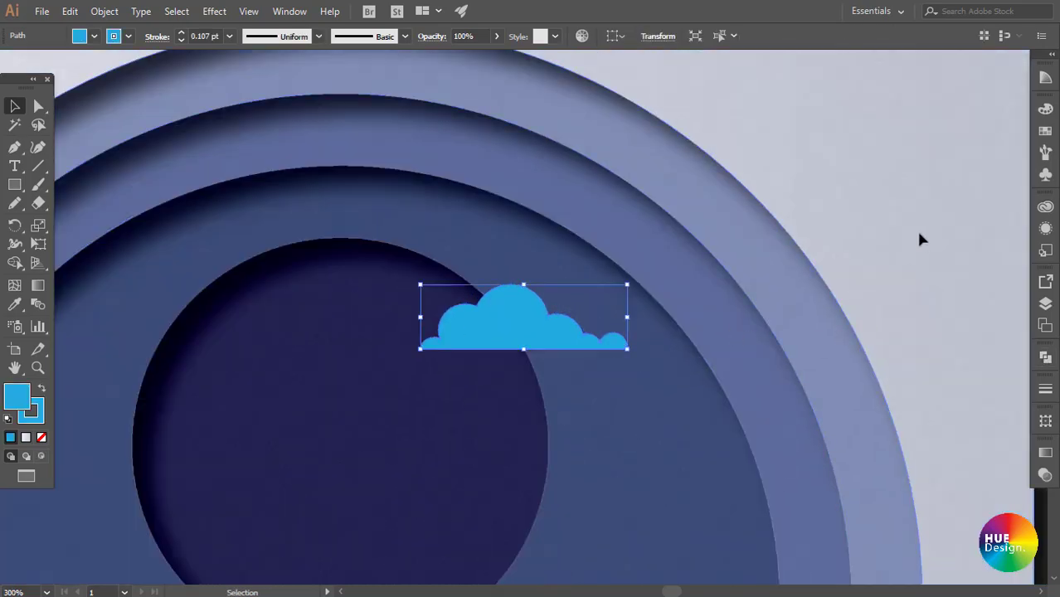
{"action": "left_click", "coordinate": [919, 239]}
{"action": "key", "text": "ctrl+minus"}
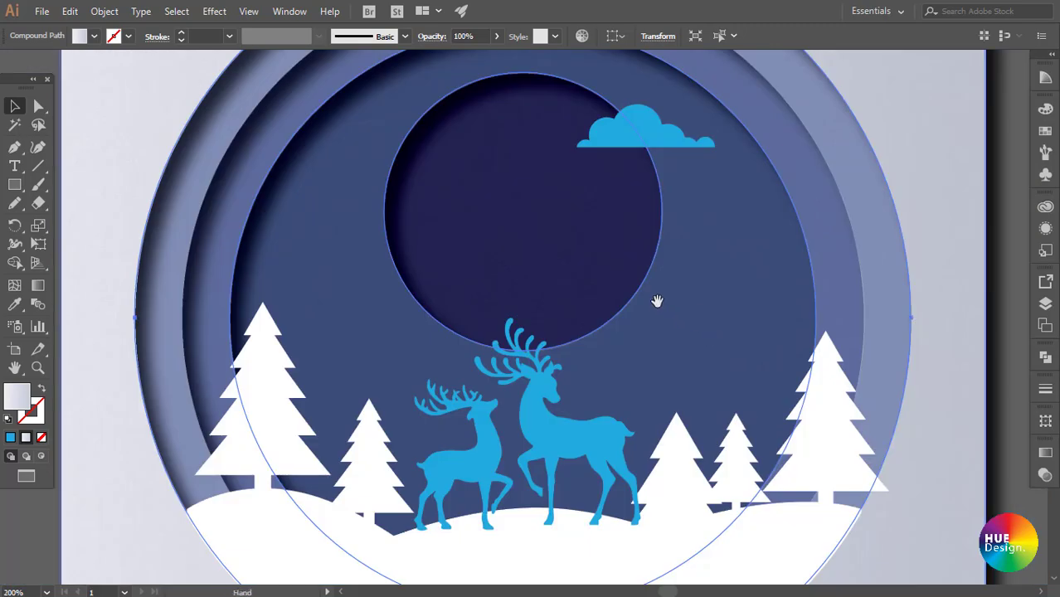
- Duplicate the cloud to the lower right as two smaller copies
{"action": "scroll", "coordinate": [643, 348], "scroll_direction": "up", "scroll_amount": 3}
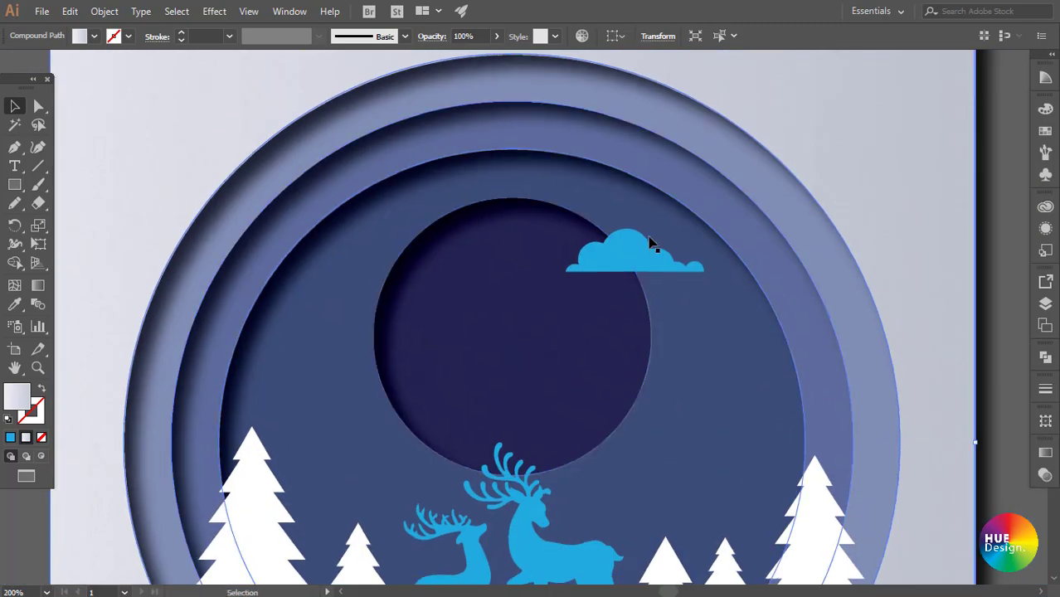
{"action": "scroll", "coordinate": [649, 243], "scroll_direction": "down", "scroll_amount": 1}
{"action": "mouse_move", "coordinate": [672, 225]}
{"action": "left_mouse_down"}
{"action": "mouse_move", "coordinate": [687, 331]}
{"action": "mouse_move", "coordinate": [714, 335]}
{"action": "left_mouse_up"}
{"action": "mouse_move", "coordinate": [774, 301]}
{"action": "left_mouse_down"}
{"action": "mouse_move", "coordinate": [737, 312]}
{"action": "mouse_move", "coordinate": [753, 328]}
{"action": "mouse_move", "coordinate": [647, 366]}
{"action": "left_mouse_up"}
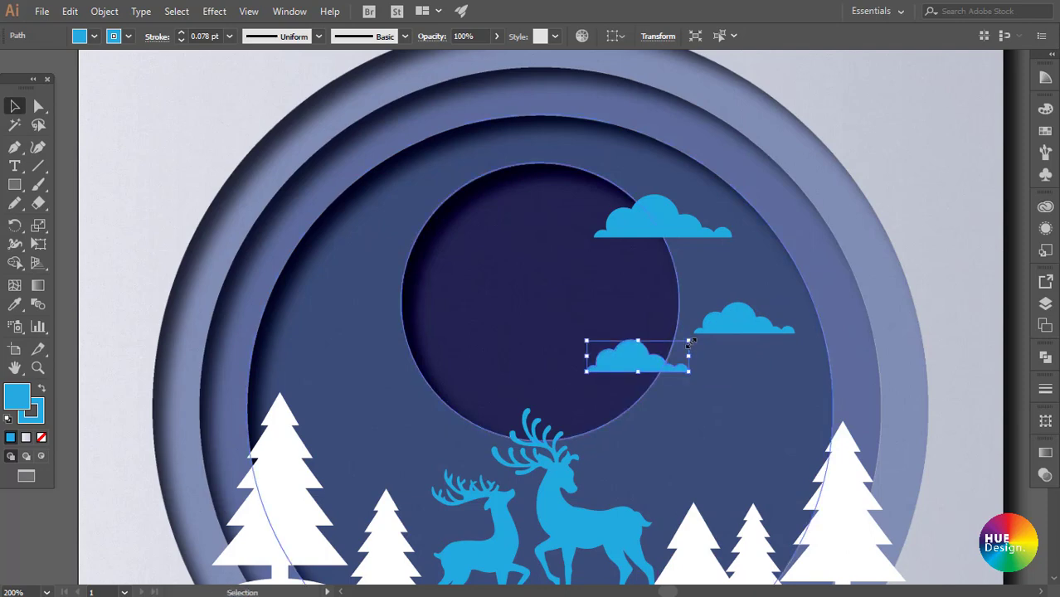
{"action": "mouse_move", "coordinate": [692, 341]}
{"action": "left_mouse_down"}
{"action": "mouse_move", "coordinate": [658, 352]}
{"action": "mouse_move", "coordinate": [651, 383]}
{"action": "left_mouse_up"}
- Add smaller cloud copies on the left side of the moon
{"action": "mouse_move", "coordinate": [673, 225]}
{"action": "left_mouse_down"}
{"action": "mouse_move", "coordinate": [359, 351]}
{"action": "mouse_move", "coordinate": [399, 219]}
{"action": "left_mouse_up"}
{"action": "mouse_move", "coordinate": [470, 189]}
{"action": "left_mouse_down"}
{"action": "mouse_move", "coordinate": [429, 196]}
{"action": "mouse_move", "coordinate": [439, 195]}
{"action": "left_mouse_up"}
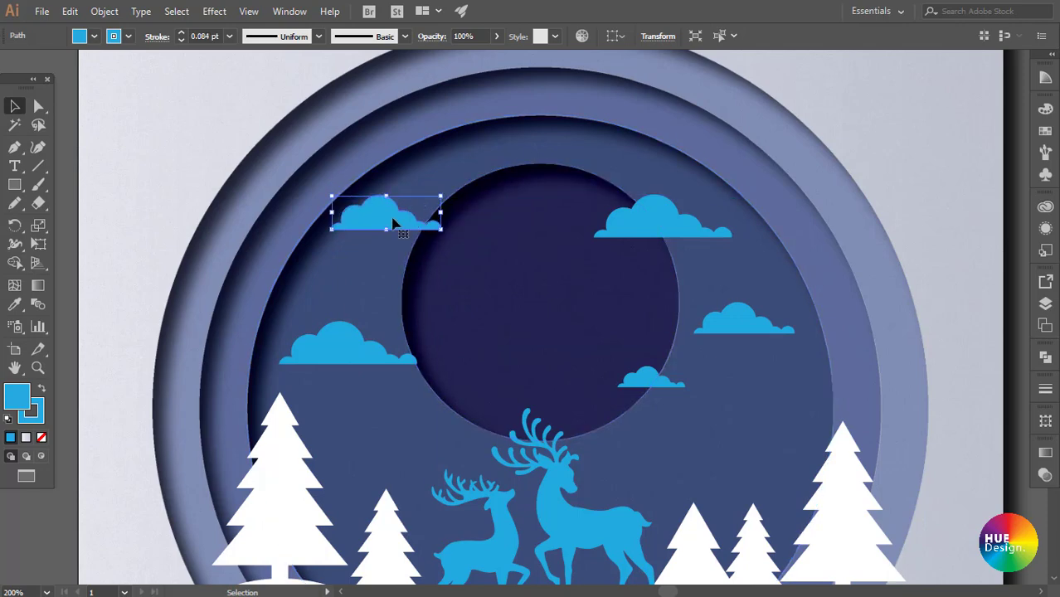
{"action": "mouse_move", "coordinate": [390, 222]}
{"action": "left_mouse_down"}
{"action": "mouse_move", "coordinate": [399, 230]}
{"action": "mouse_move", "coordinate": [350, 218]}
{"action": "mouse_move", "coordinate": [432, 285]}
{"action": "left_mouse_up"}
{"action": "left_click_drag", "start_coordinate": [485, 259], "coordinate": [449, 269]}
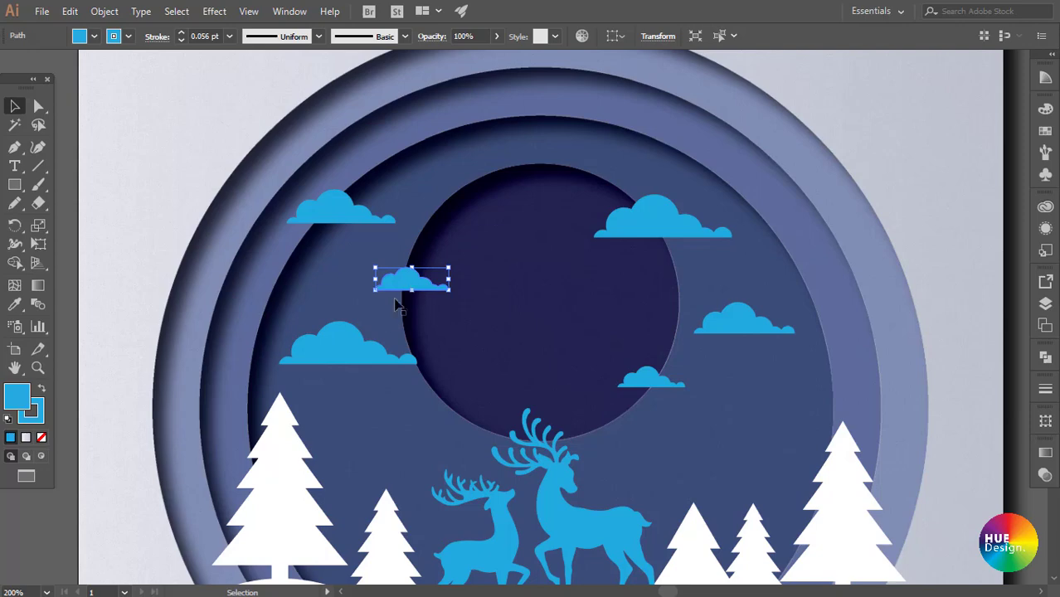
{"action": "left_click_drag", "start_coordinate": [338, 356], "coordinate": [339, 367]}
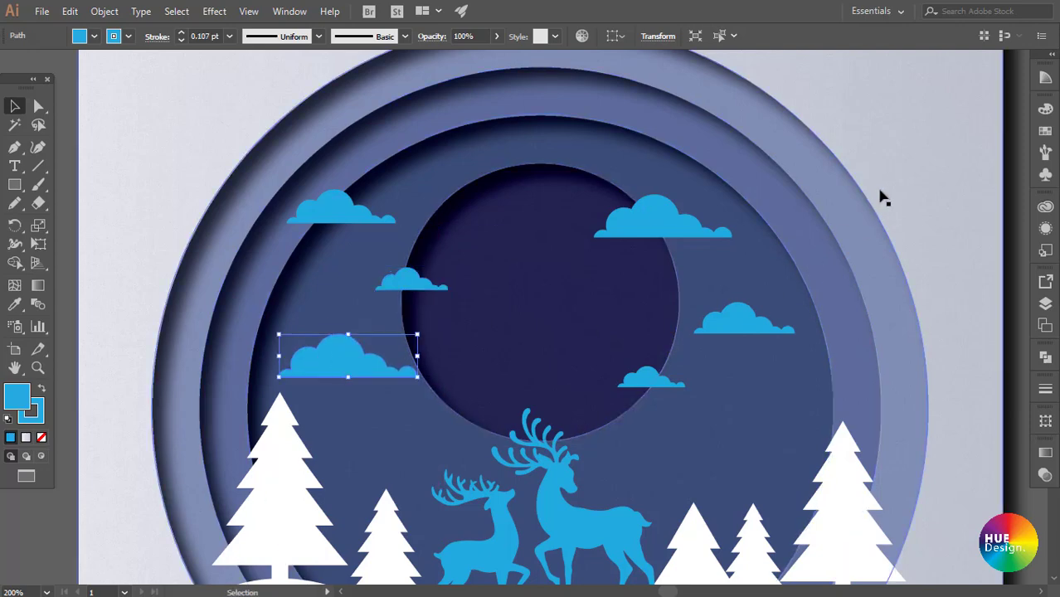
- Select all six clouds and group them with Ctrl+G
{"action": "left_click", "coordinate": [764, 319], "text": "shift"}
{"action": "left_click", "coordinate": [651, 382], "text": "shift"}
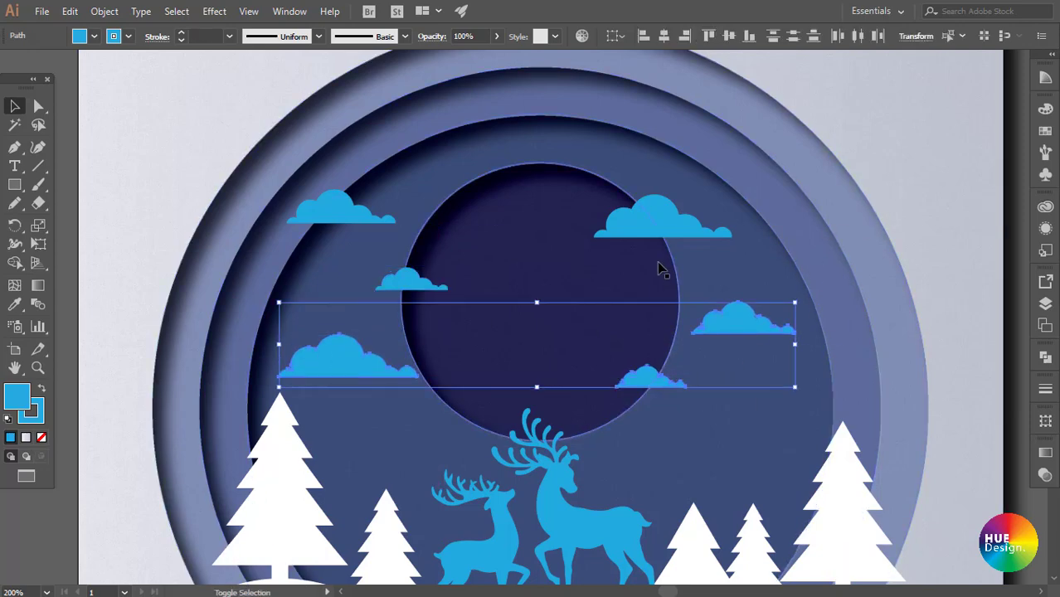
{"action": "left_click", "coordinate": [655, 217], "text": "shift"}
{"action": "left_click", "coordinate": [365, 217], "text": "shift"}
{"action": "left_click", "coordinate": [394, 287], "text": "shift"}
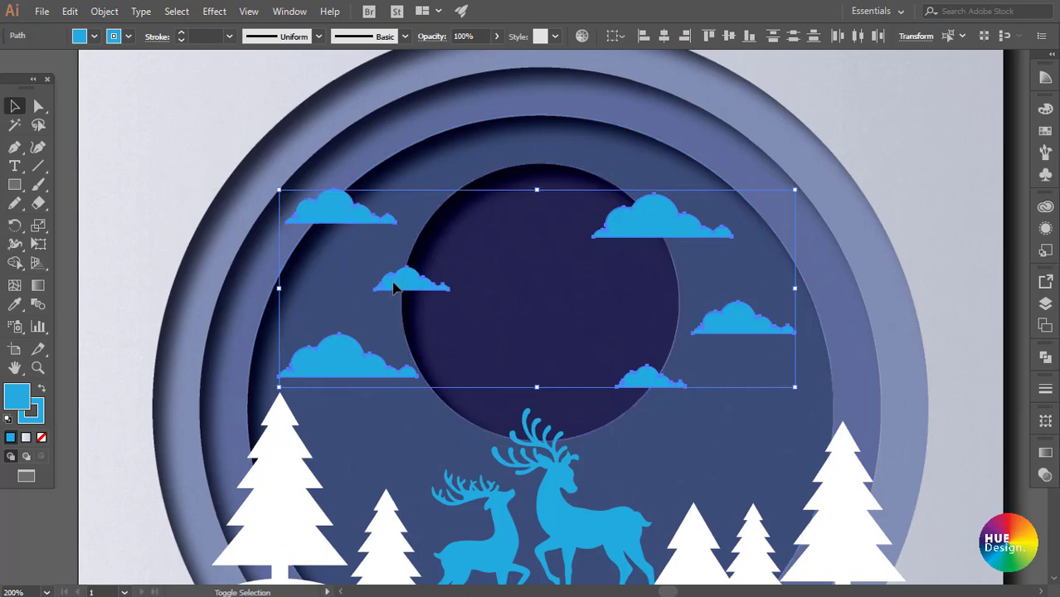
{"action": "key", "text": "ctrl+g"}
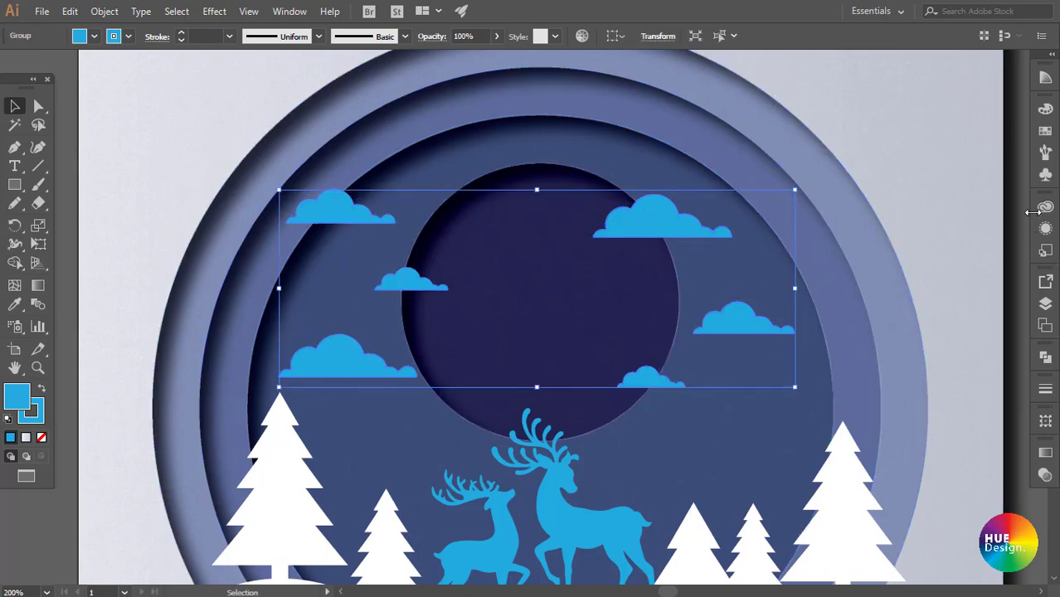
- Give the cloud group a white fill and no stroke
{"action": "left_click", "coordinate": [1046, 132]}
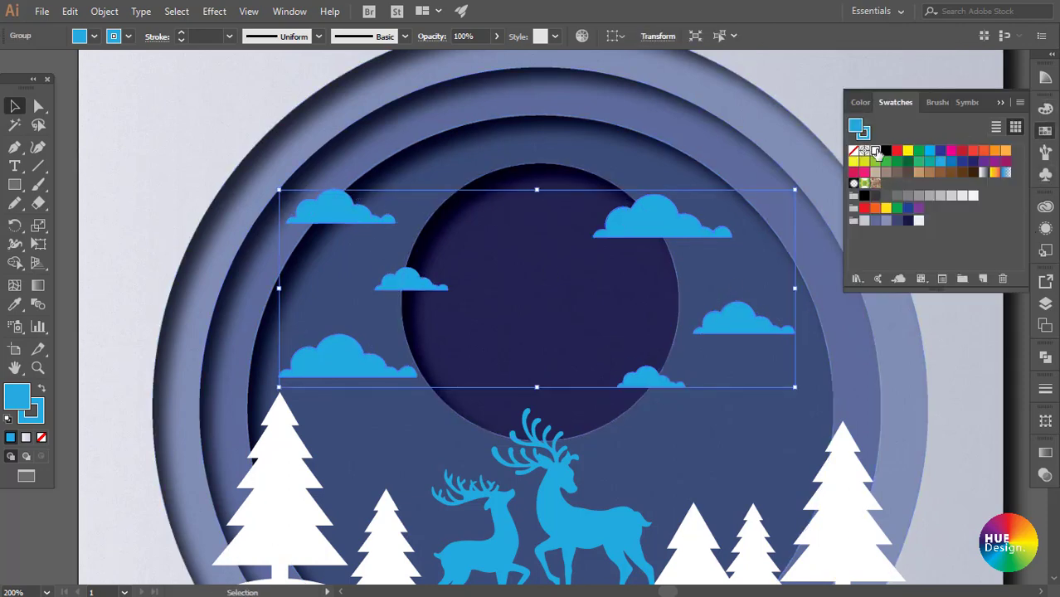
{"action": "left_click", "coordinate": [876, 151]}
{"action": "left_click", "coordinate": [37, 417]}
{"action": "key", "text": "/"}
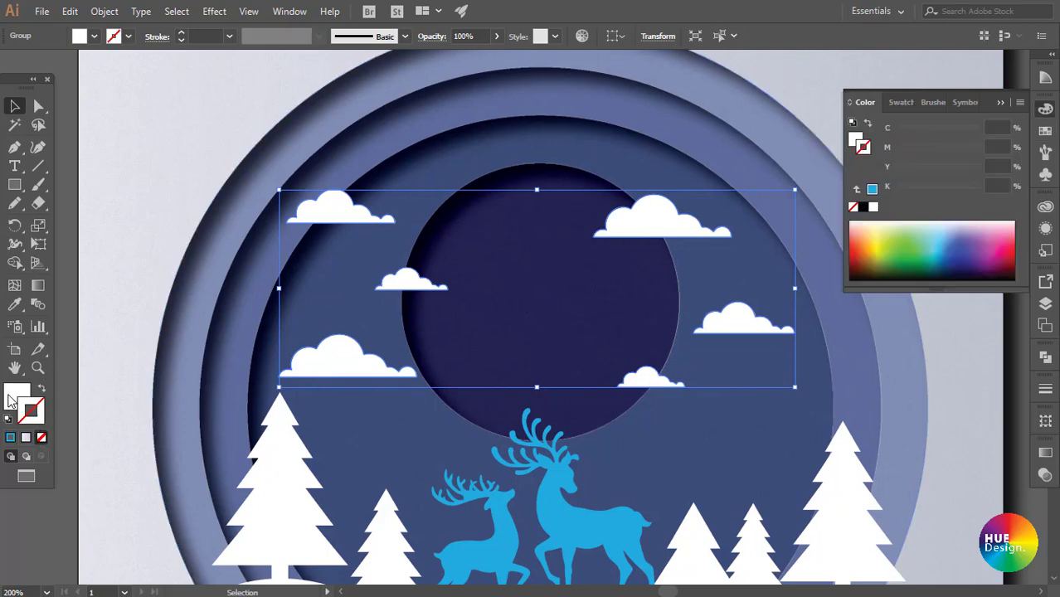
{"action": "left_click", "coordinate": [166, 249]}
- Close the colour panel, recentre the scene and choose the Star tool
{"action": "left_click_drag", "start_coordinate": [229, 319], "coordinate": [369, 333]}
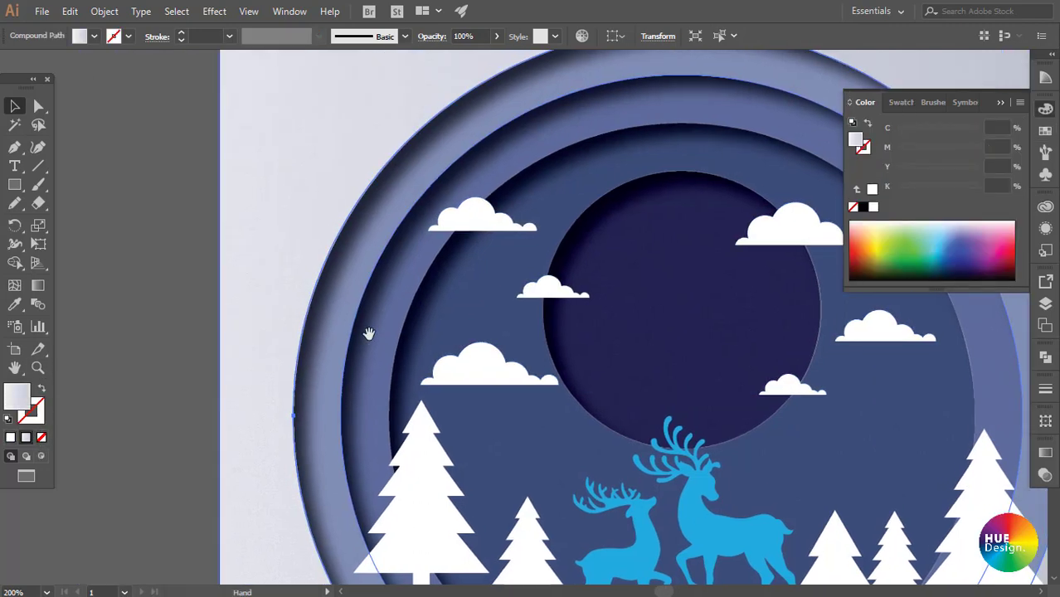
{"action": "left_click", "coordinate": [225, 312]}
{"action": "left_click", "coordinate": [1001, 103]}
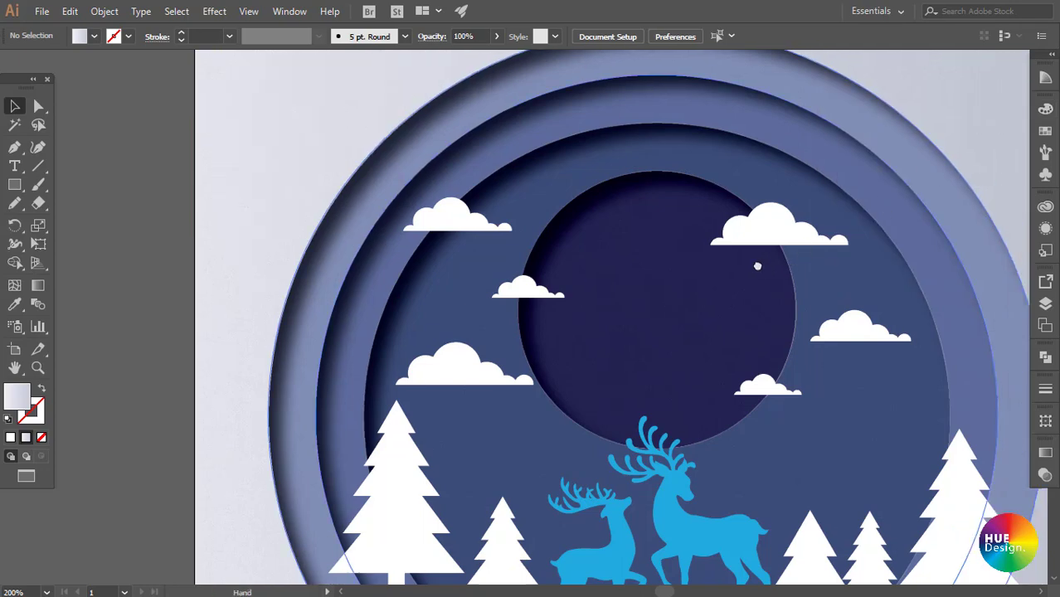
{"action": "left_click_drag", "start_coordinate": [823, 270], "coordinate": [624, 254]}
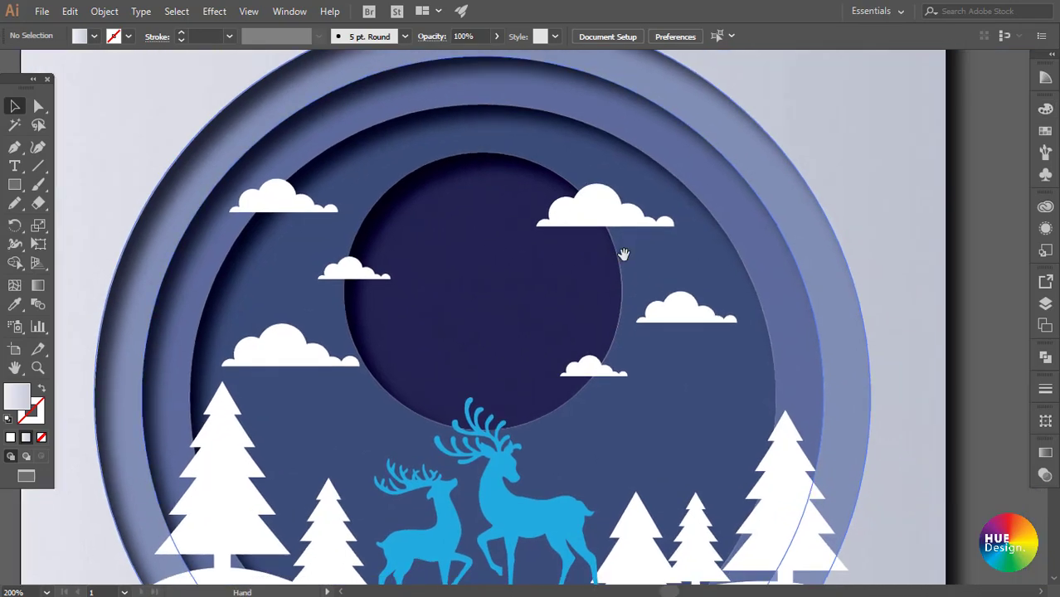
{"action": "left_click", "coordinate": [14, 187]}
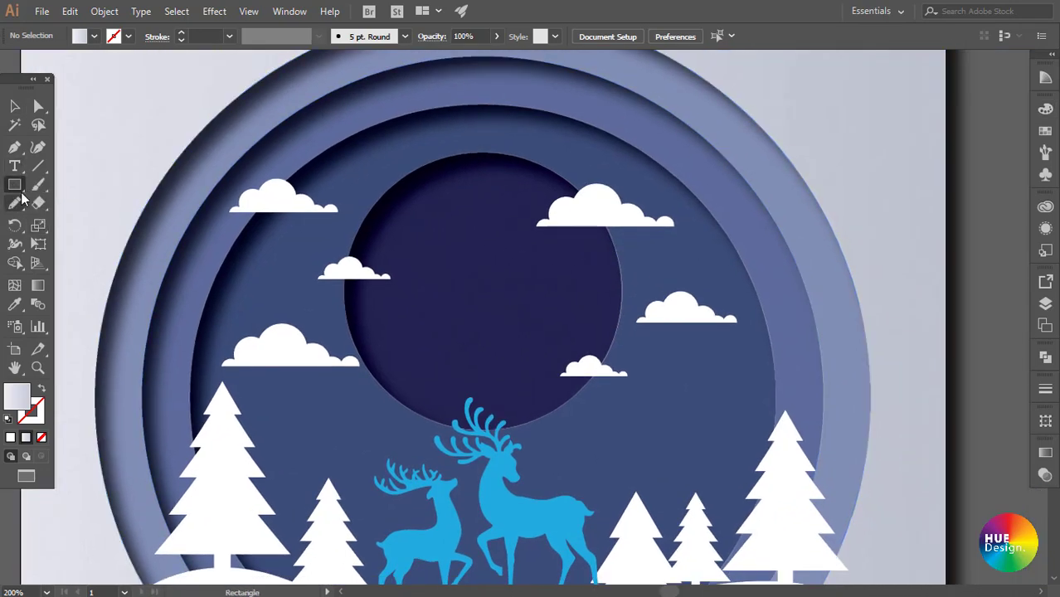
{"action": "left_click_drag", "start_coordinate": [16, 189], "coordinate": [71, 259]}
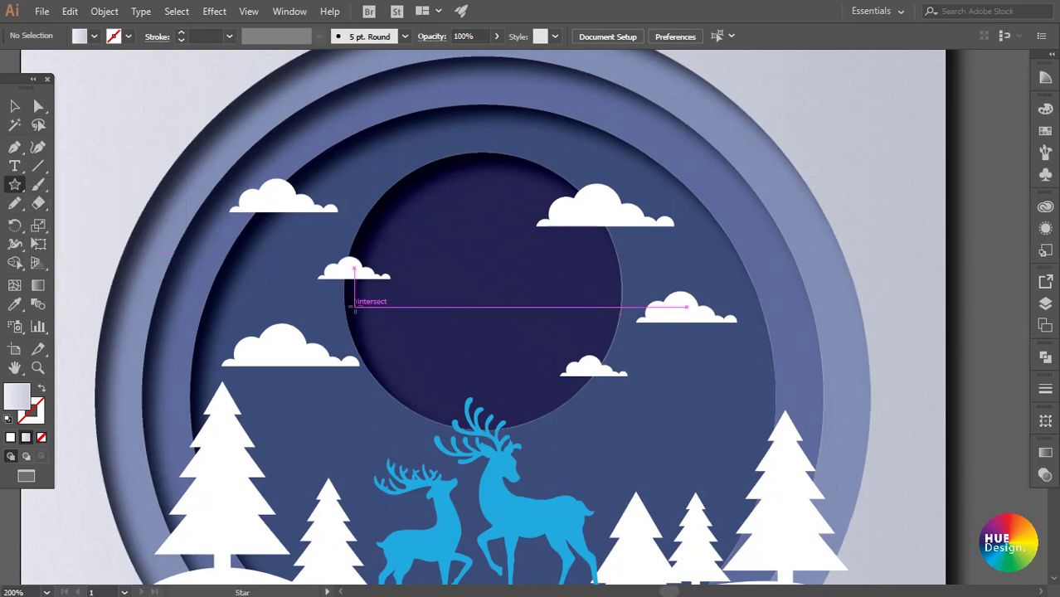
- Draw a small star in the sky and add a smaller copy to its lower left
{"action": "scroll", "coordinate": [435, 338], "scroll_direction": "up", "scroll_amount": 5}
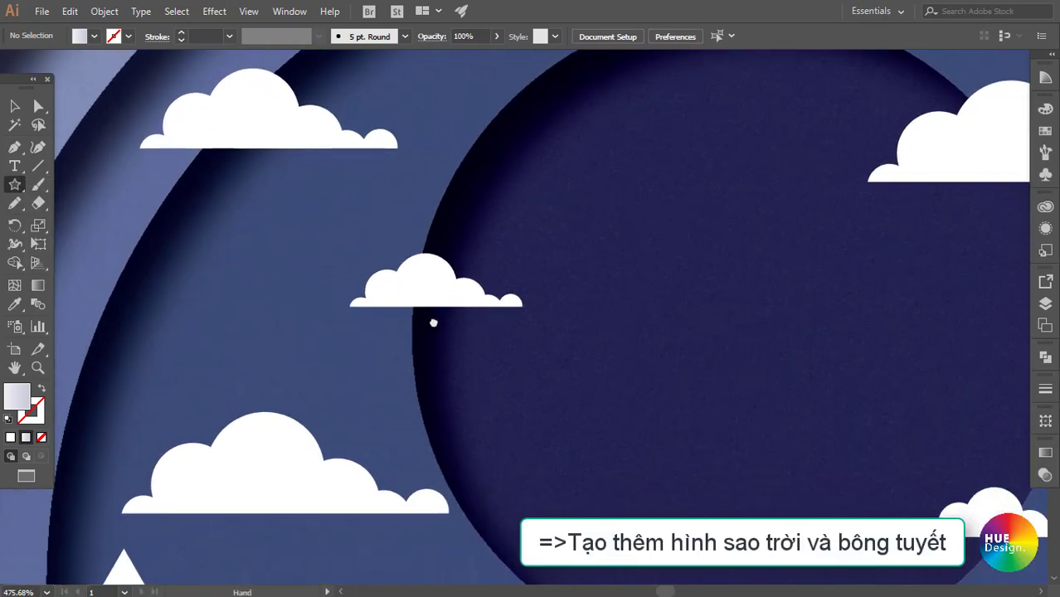
{"action": "mouse_move", "coordinate": [264, 240]}
{"action": "left_mouse_down"}
{"action": "mouse_move", "coordinate": [276, 240]}
{"action": "mouse_move", "coordinate": [350, 357]}
{"action": "mouse_move", "coordinate": [366, 359]}
{"action": "mouse_move", "coordinate": [414, 315]}
{"action": "mouse_move", "coordinate": [404, 313]}
{"action": "mouse_move", "coordinate": [378, 365]}
{"action": "left_mouse_up"}
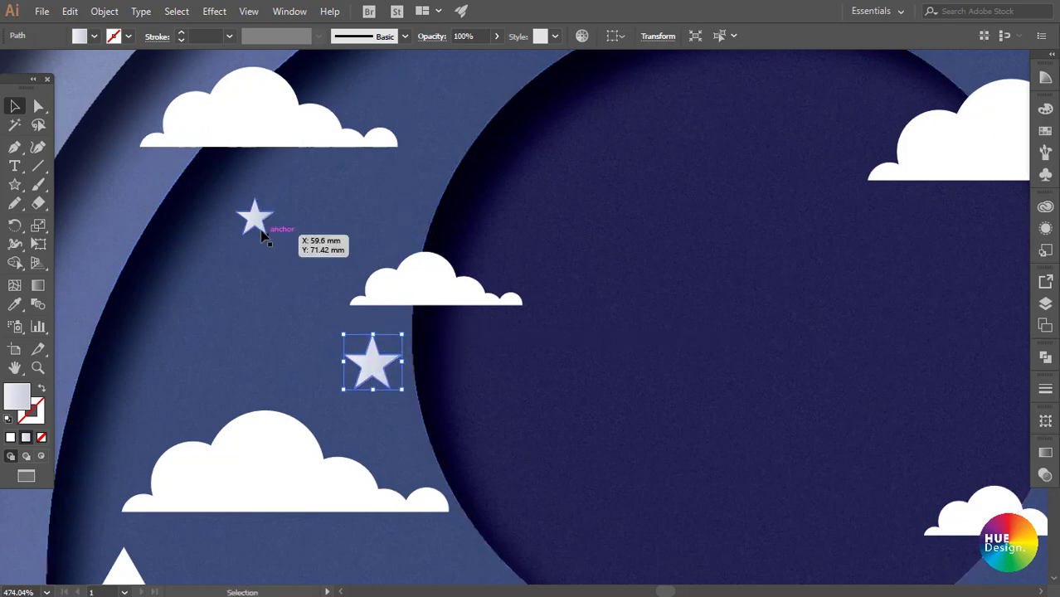
{"action": "left_click_drag", "start_coordinate": [263, 236], "coordinate": [184, 374]}
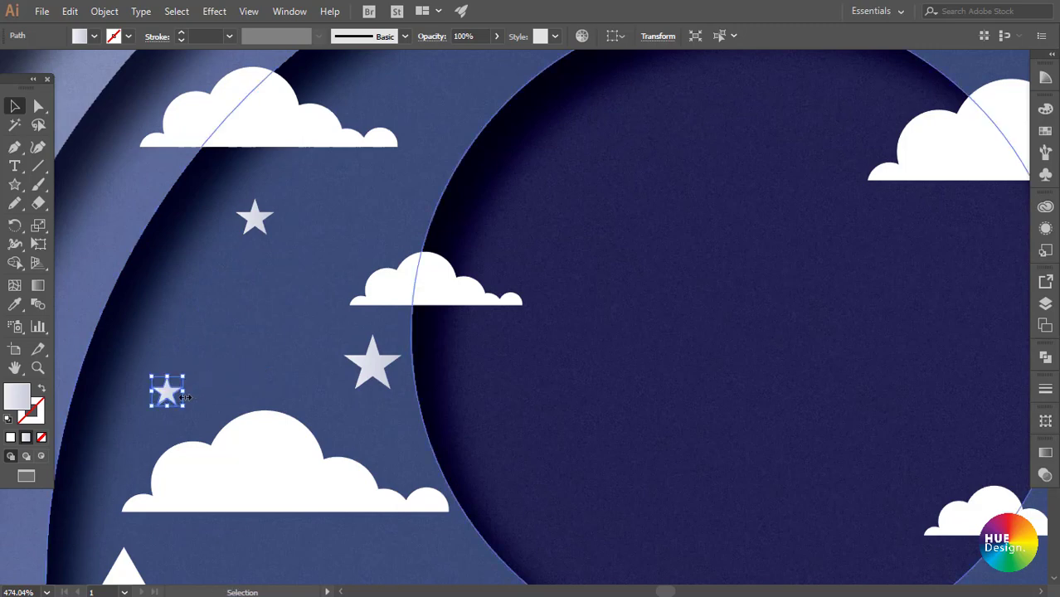
{"action": "mouse_move", "coordinate": [230, 305]}
{"action": "left_mouse_down"}
{"action": "mouse_move", "coordinate": [225, 250]}
{"action": "mouse_move", "coordinate": [170, 213]}
{"action": "mouse_move", "coordinate": [453, 379]}
{"action": "mouse_move", "coordinate": [328, 411]}
{"action": "mouse_move", "coordinate": [554, 257]}
{"action": "mouse_move", "coordinate": [554, 276]}
{"action": "mouse_move", "coordinate": [560, 260]}
{"action": "left_mouse_up"}
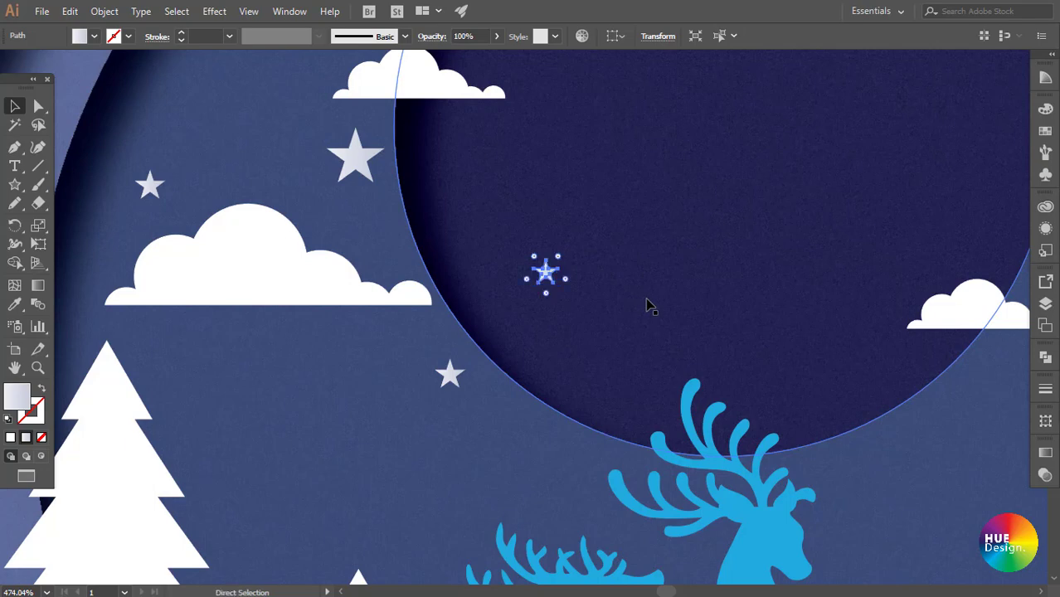
{"action": "scroll", "coordinate": [650, 306], "scroll_direction": "down", "scroll_amount": 1}
{"action": "scroll", "coordinate": [691, 329], "scroll_direction": "down", "scroll_amount": 1}
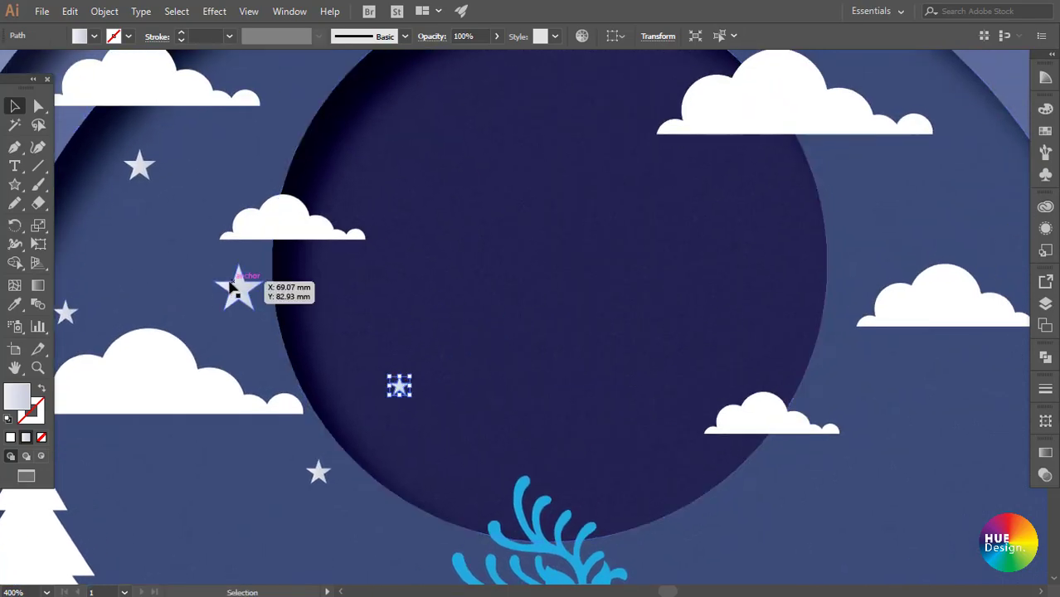
- Copy stars across the right and lower-right parts of the sky
{"action": "left_click_drag", "start_coordinate": [244, 295], "coordinate": [871, 197]}
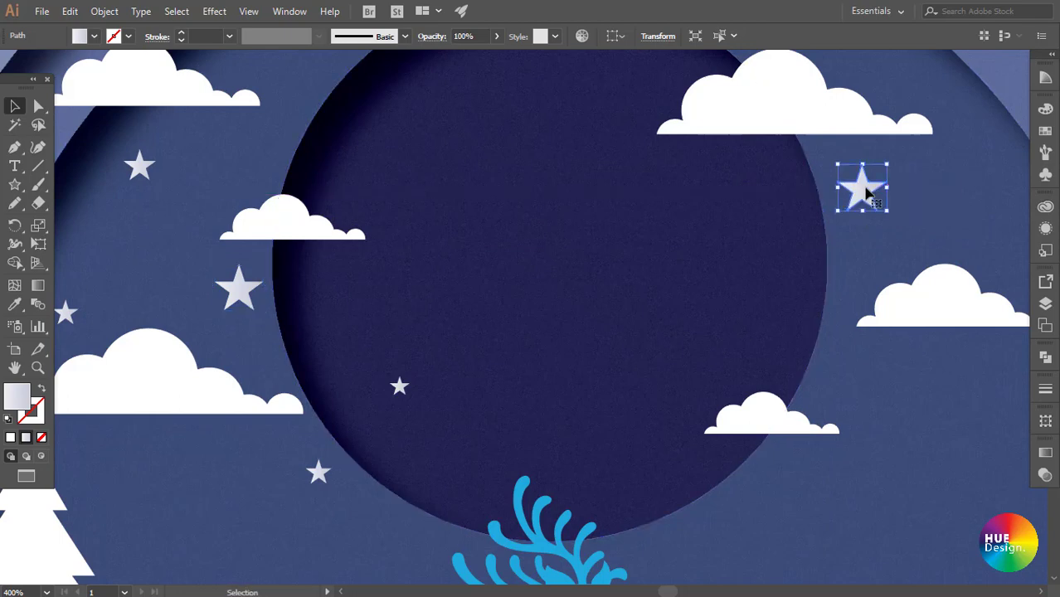
{"action": "left_click_drag", "start_coordinate": [73, 316], "coordinate": [926, 365]}
{"action": "mouse_move", "coordinate": [399, 387]}
{"action": "left_mouse_down"}
{"action": "mouse_move", "coordinate": [988, 206]}
{"action": "mouse_move", "coordinate": [996, 235]}
{"action": "left_mouse_up"}
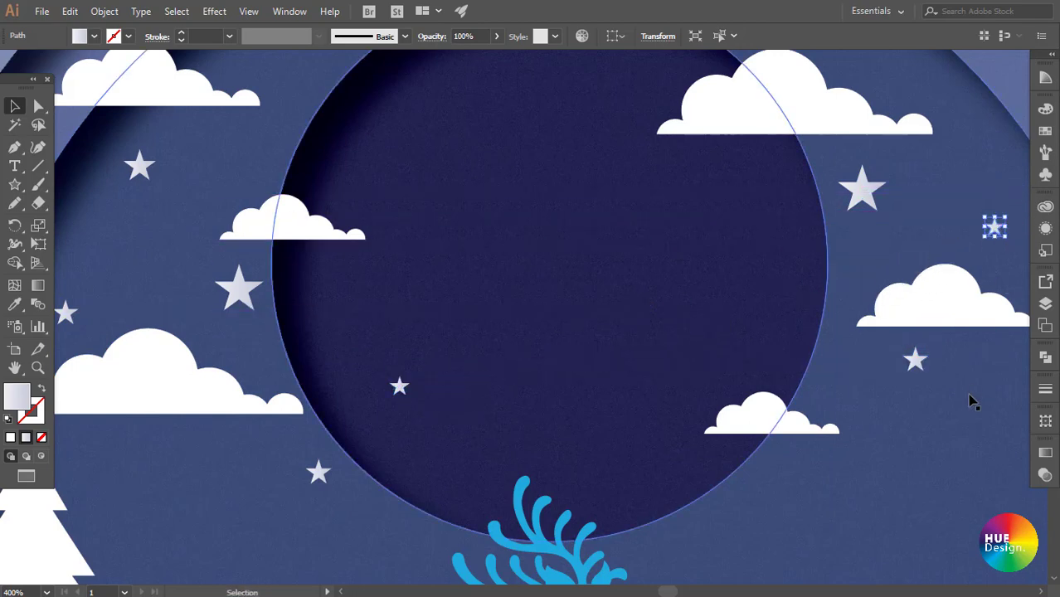
{"action": "left_click", "coordinate": [301, 432]}
{"action": "left_click_drag", "start_coordinate": [317, 472], "coordinate": [774, 492]}
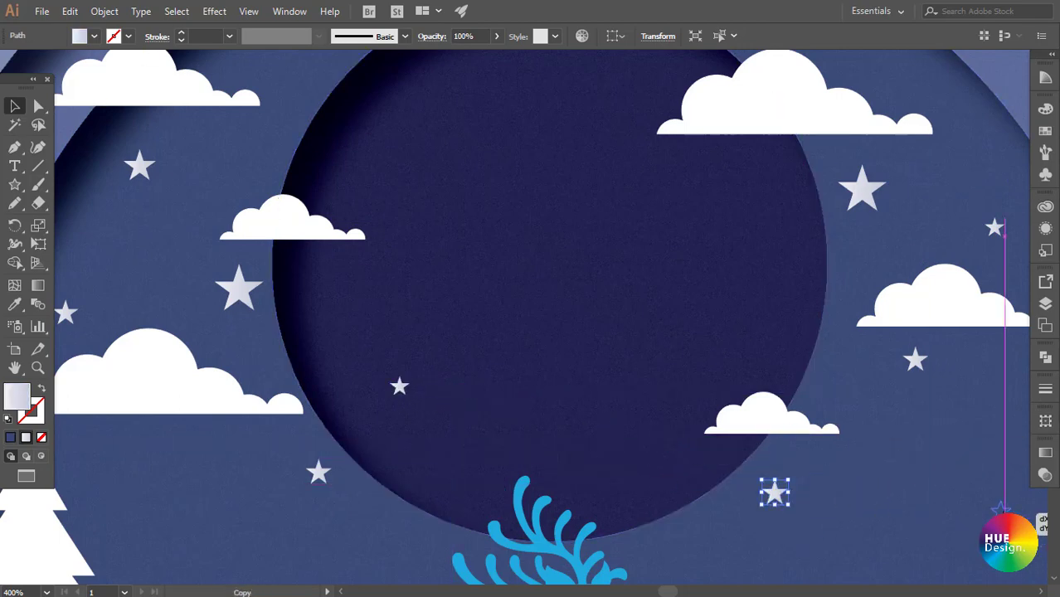
{"action": "left_click_drag", "start_coordinate": [1000, 508], "coordinate": [1001, 503]}
{"action": "scroll", "coordinate": [921, 493], "scroll_direction": "down", "scroll_amount": 3}
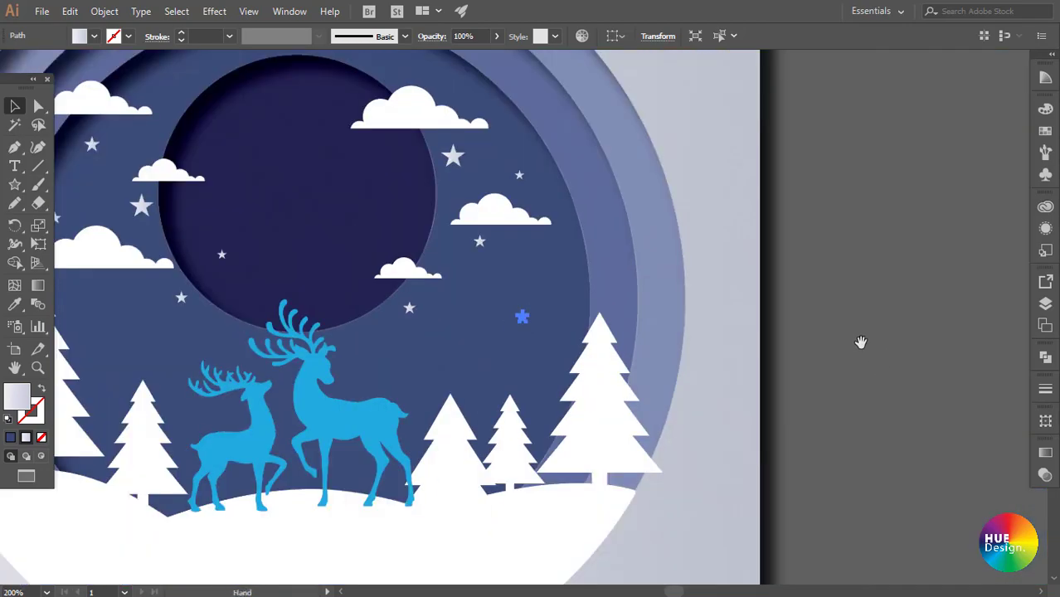
{"action": "scroll", "coordinate": [634, 367], "scroll_direction": "up", "scroll_amount": 2}
- Select all nine sky stars and group them with Ctrl+G
{"action": "left_click", "coordinate": [447, 326]}
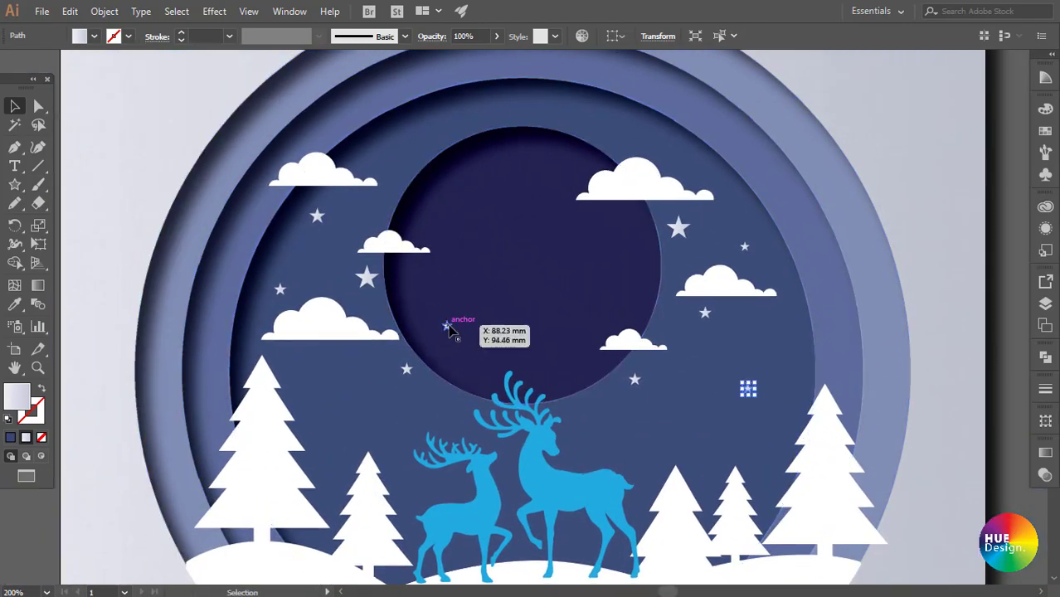
{"action": "left_click", "coordinate": [405, 367], "text": "shift"}
{"action": "left_click", "coordinate": [367, 278], "text": "shift"}
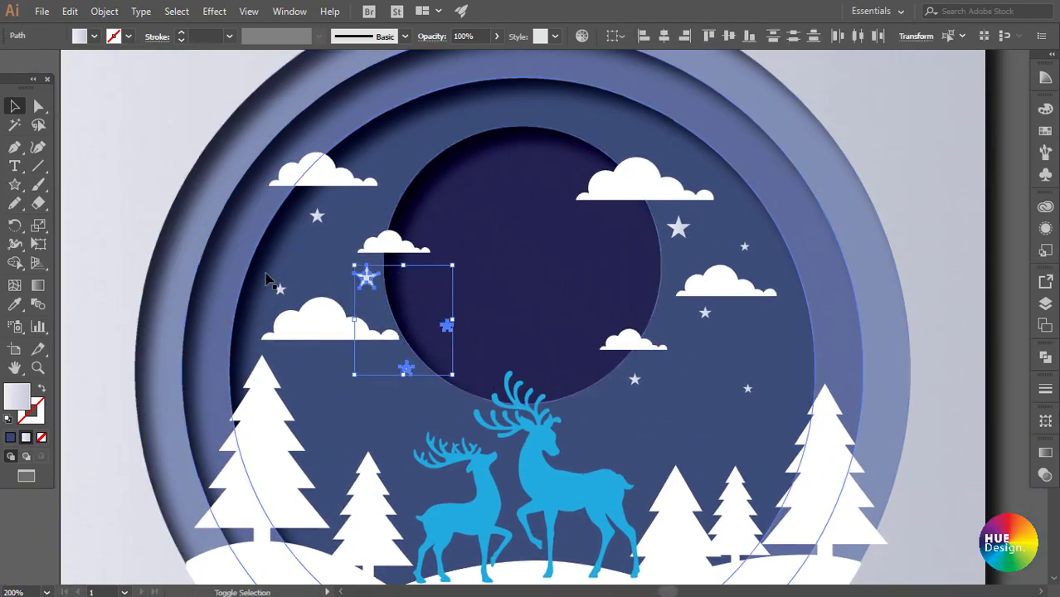
{"action": "left_click", "coordinate": [277, 292], "text": "shift"}
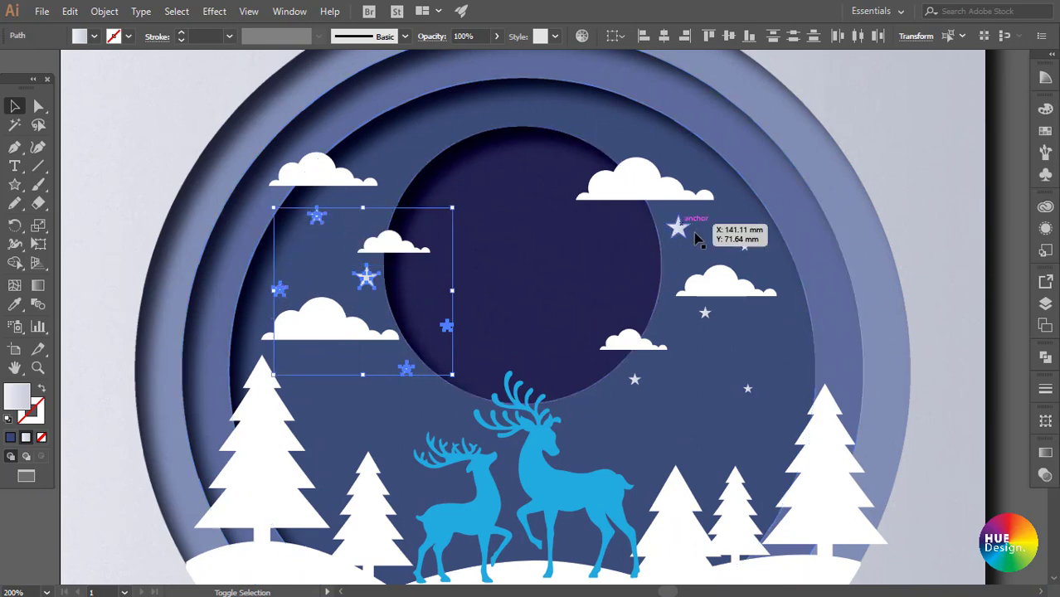
{"action": "left_click", "coordinate": [678, 227], "text": "shift"}
{"action": "left_click", "coordinate": [744, 246], "text": "shift"}
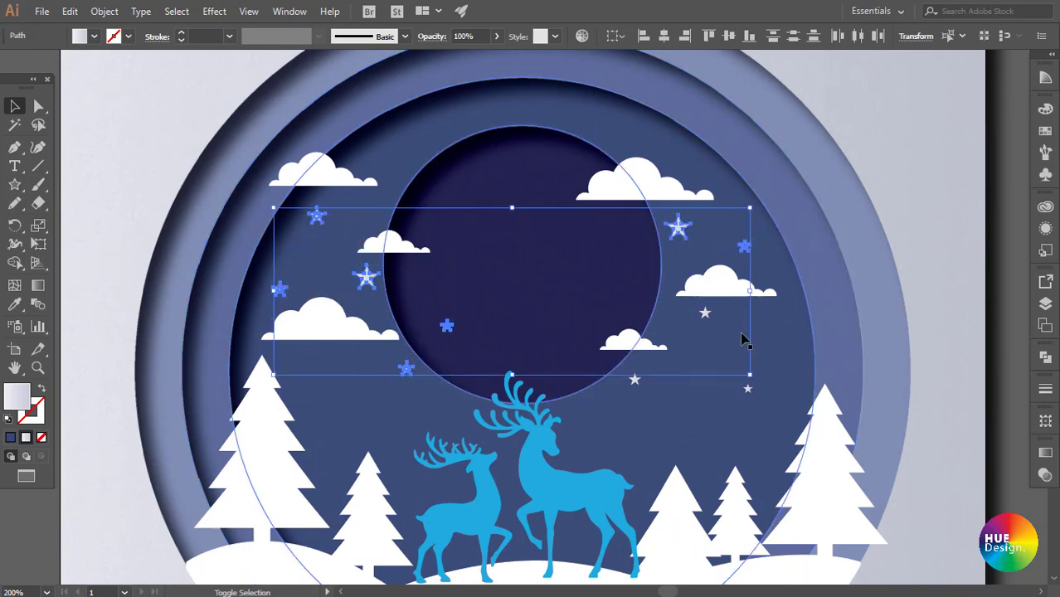
{"action": "left_click", "coordinate": [748, 389], "text": "shift"}
{"action": "left_click", "coordinate": [636, 380], "text": "shift"}
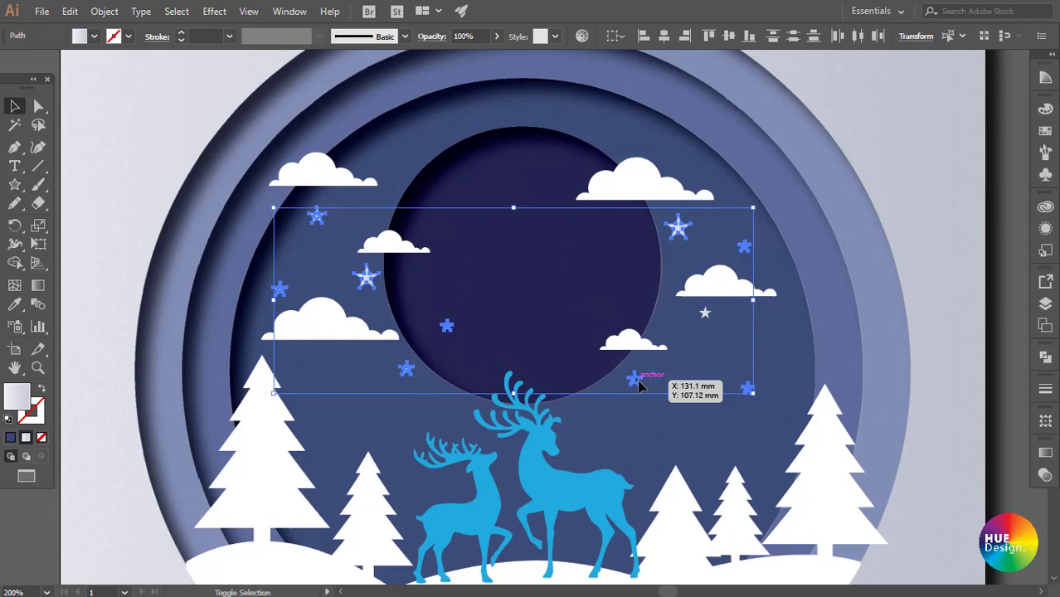
{"action": "left_click", "coordinate": [705, 314], "text": "shift"}
{"action": "key", "text": "ctrl+g"}
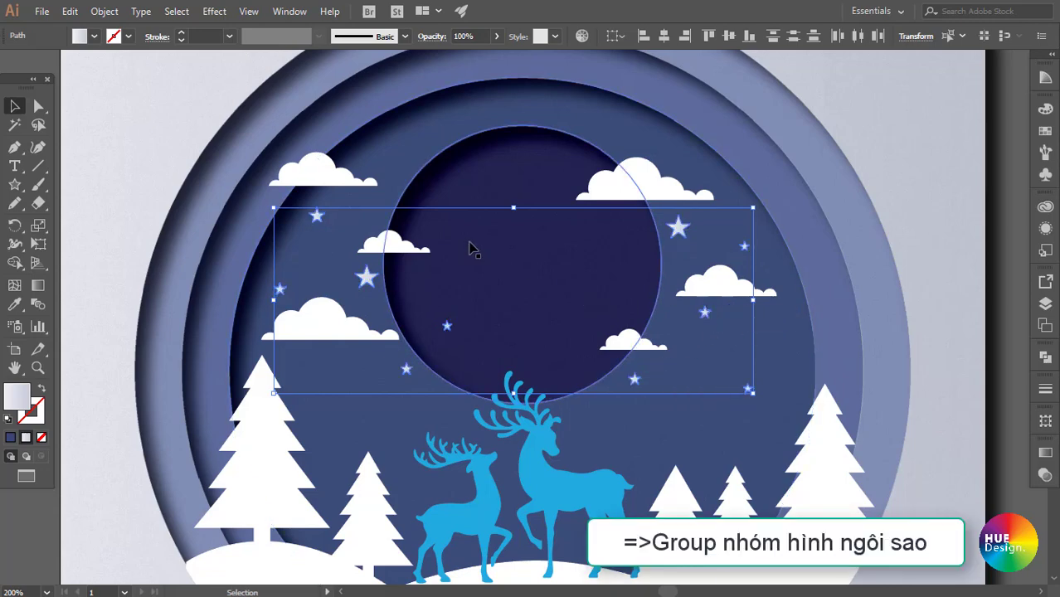
{"action": "key", "text": "ctrl+g"}
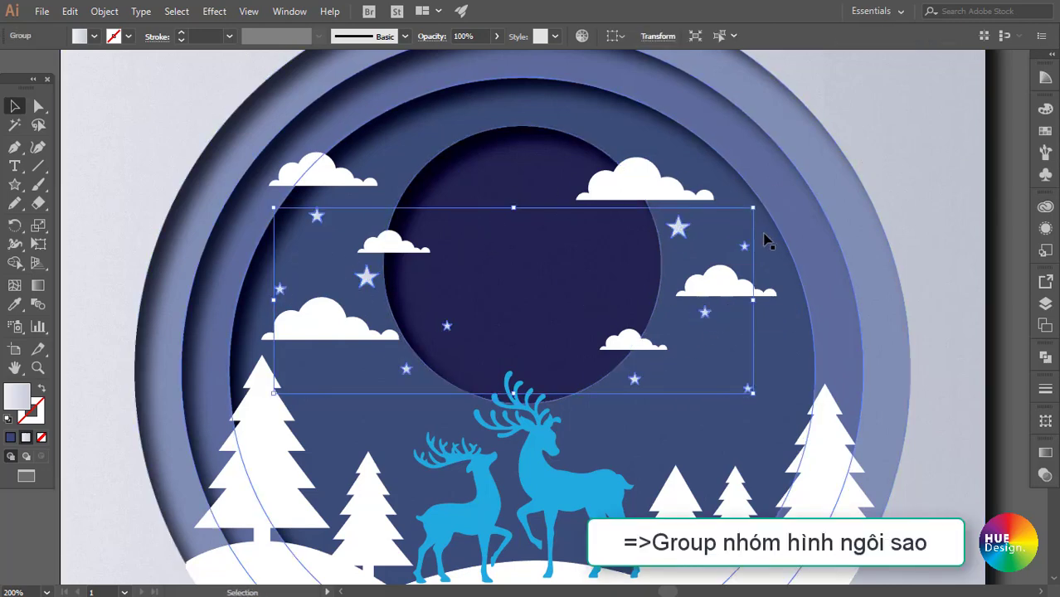
- Inside the star group, copy four stars up into the top of the sky
{"action": "double_click", "coordinate": [678, 228]}
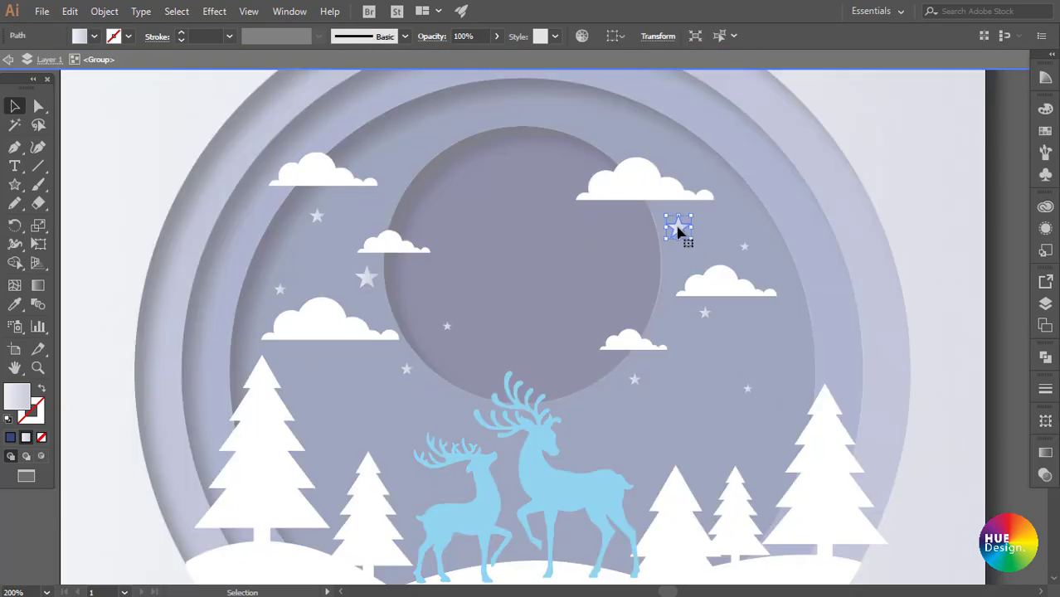
{"action": "left_click_drag", "start_coordinate": [678, 232], "coordinate": [416, 150], "text": "alt"}
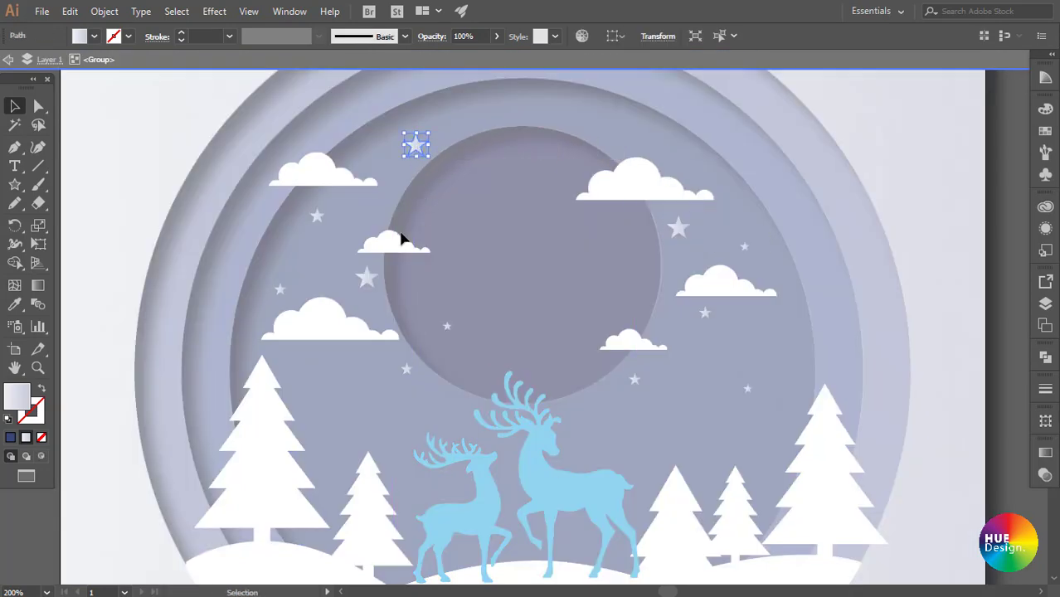
{"action": "left_click_drag", "start_coordinate": [447, 332], "coordinate": [615, 137], "text": "alt"}
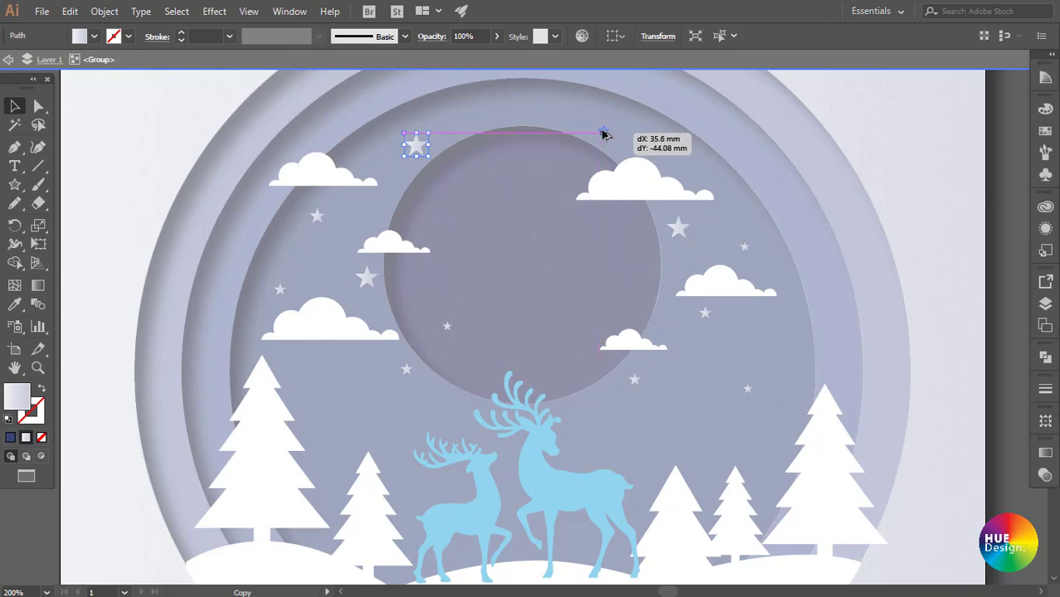
{"action": "left_click_drag", "start_coordinate": [605, 135], "coordinate": [602, 131], "text": "alt"}
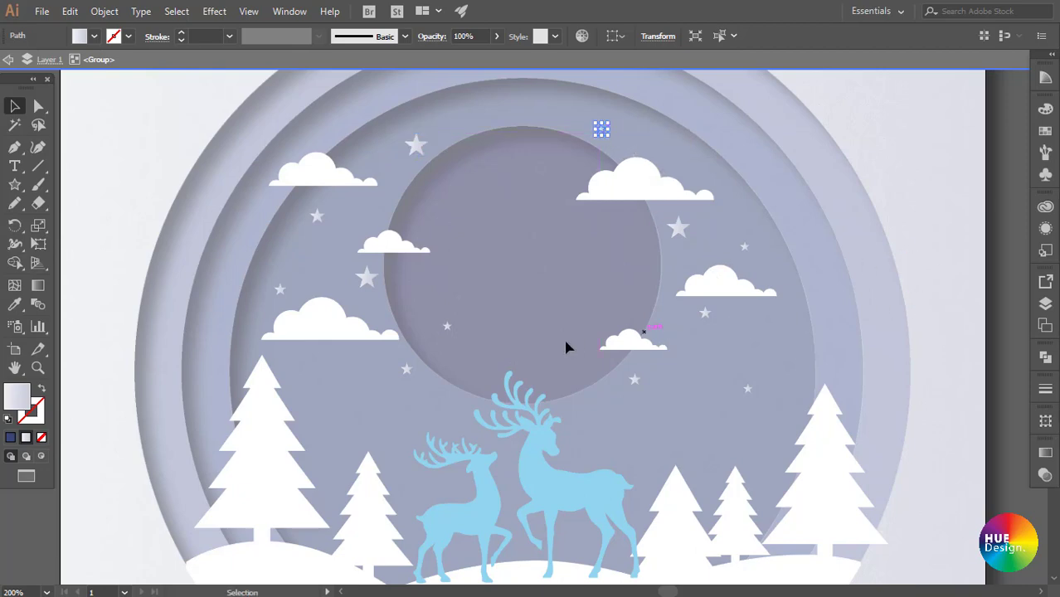
{"action": "left_click_drag", "start_coordinate": [747, 392], "coordinate": [453, 104], "text": "alt"}
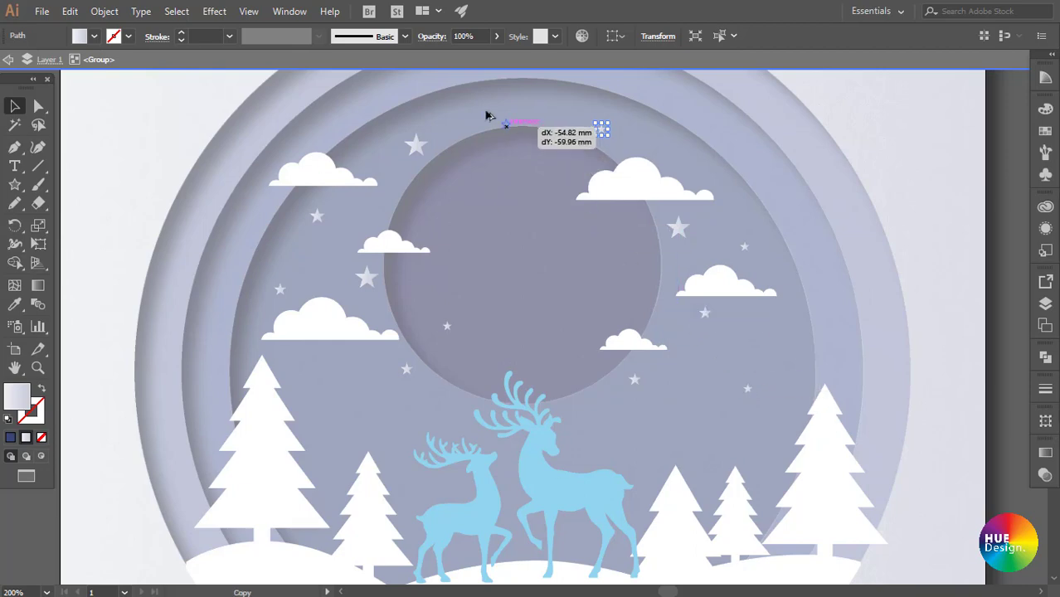
{"action": "double_click", "coordinate": [999, 177]}
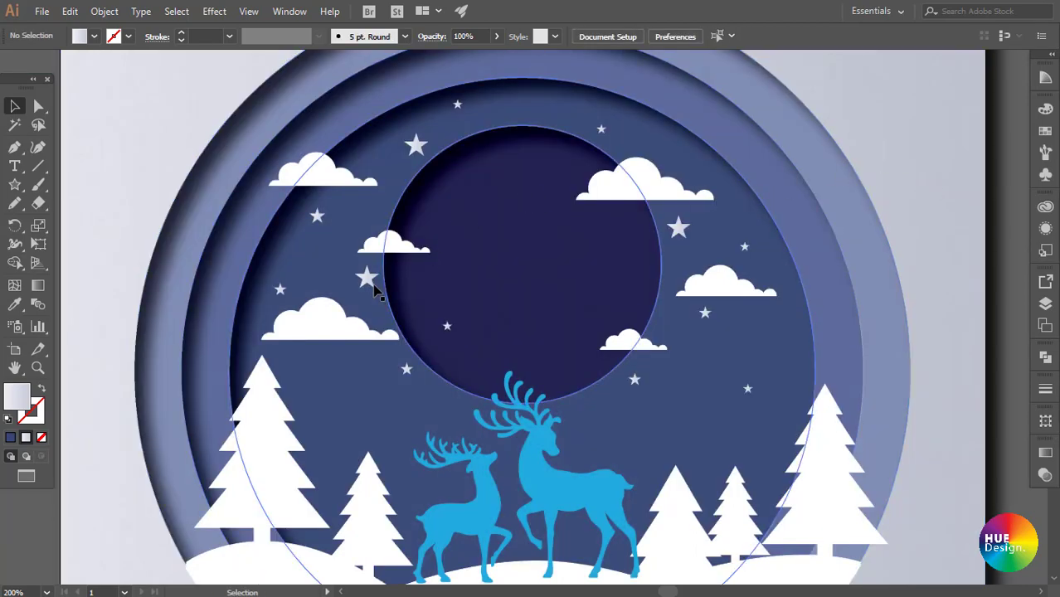
{"action": "left_click_drag", "start_coordinate": [21, 190], "coordinate": [79, 220]}
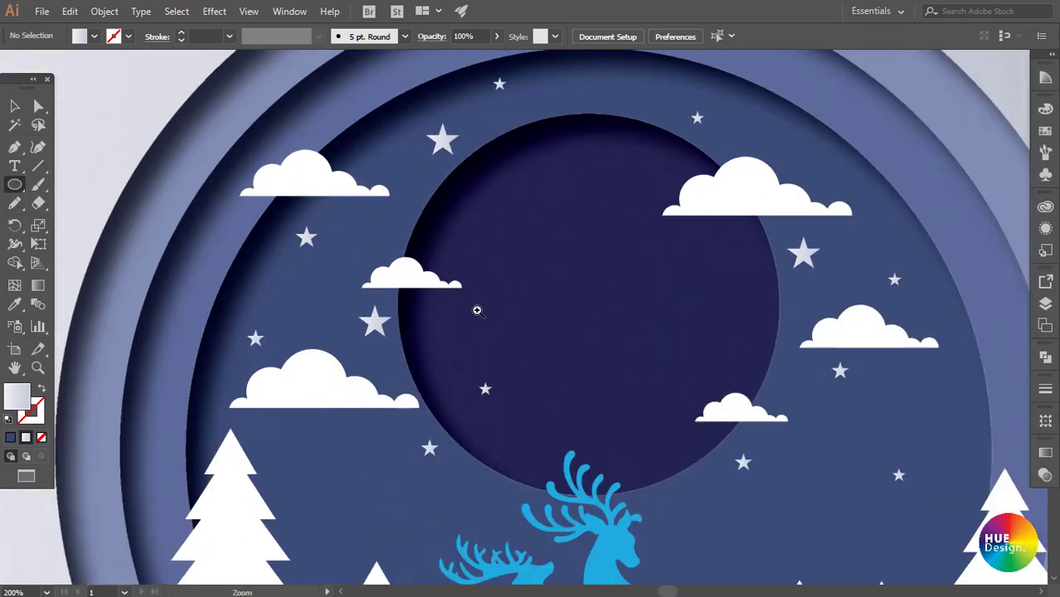
{"action": "left_click_drag", "start_coordinate": [403, 211], "coordinate": [497, 344]}
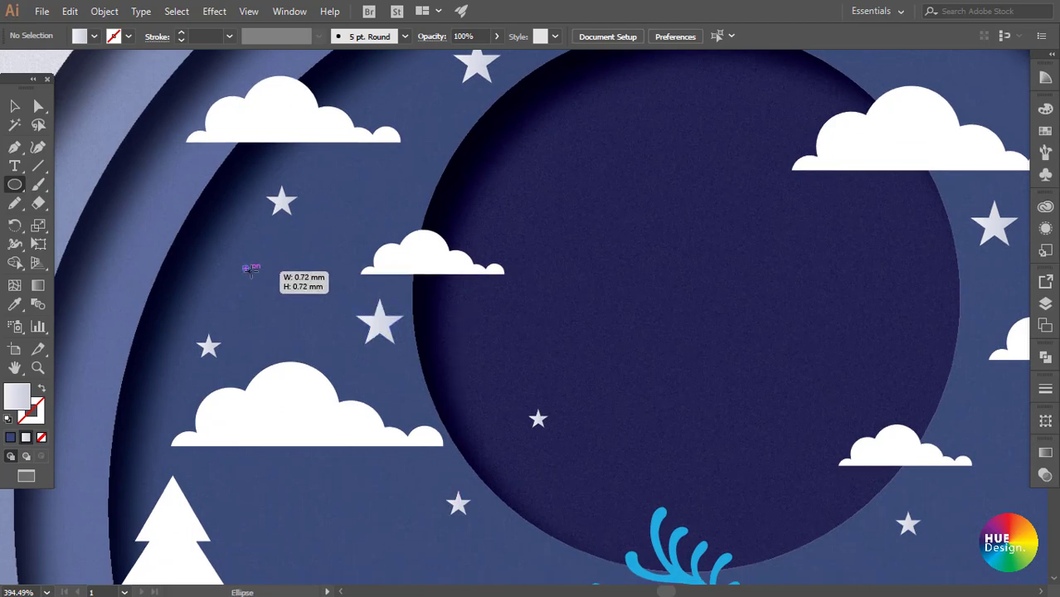
- Draw a tiny circle, size it to about 1.8 mm, and place it above the cloud
{"action": "left_click_drag", "start_coordinate": [250, 271], "coordinate": [255, 277]}
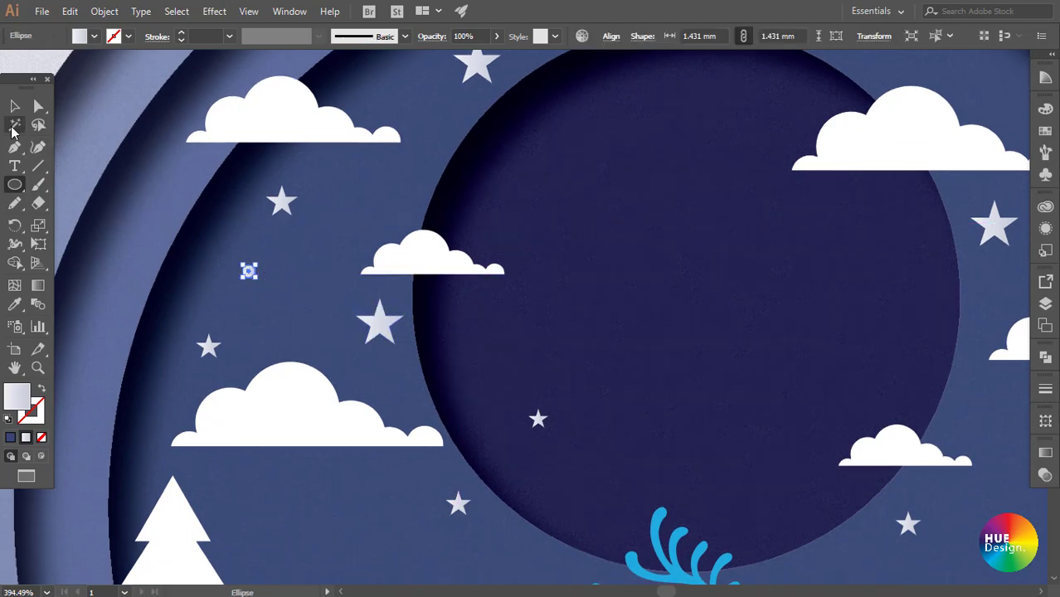
{"action": "left_click", "coordinate": [14, 108]}
{"action": "scroll", "coordinate": [300, 292], "scroll_direction": "up", "scroll_amount": 3}
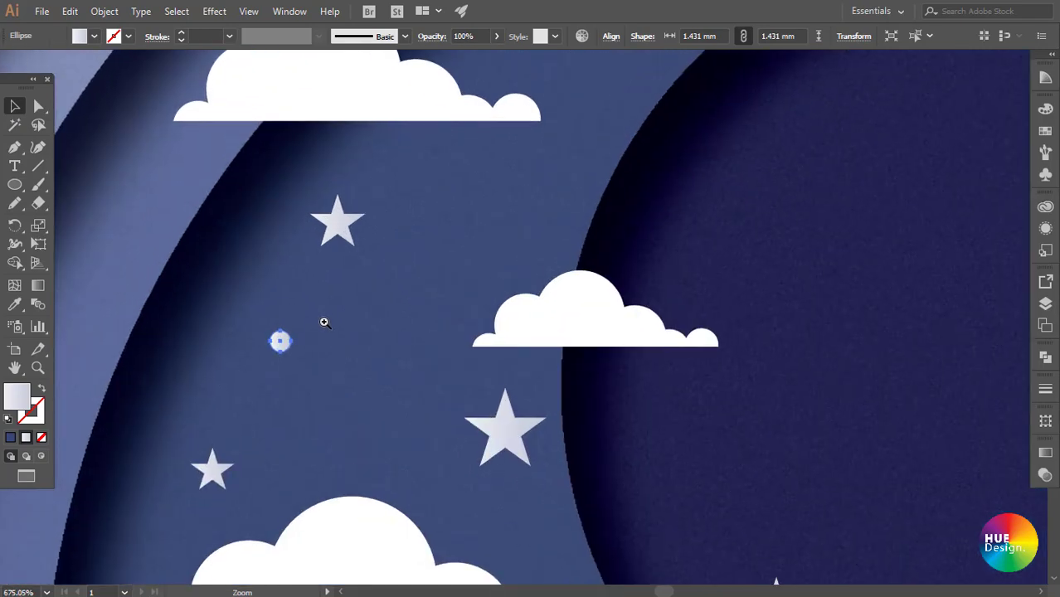
{"action": "mouse_move", "coordinate": [294, 332]}
{"action": "left_mouse_down"}
{"action": "mouse_move", "coordinate": [308, 316]}
{"action": "mouse_move", "coordinate": [299, 326]}
{"action": "left_mouse_up"}
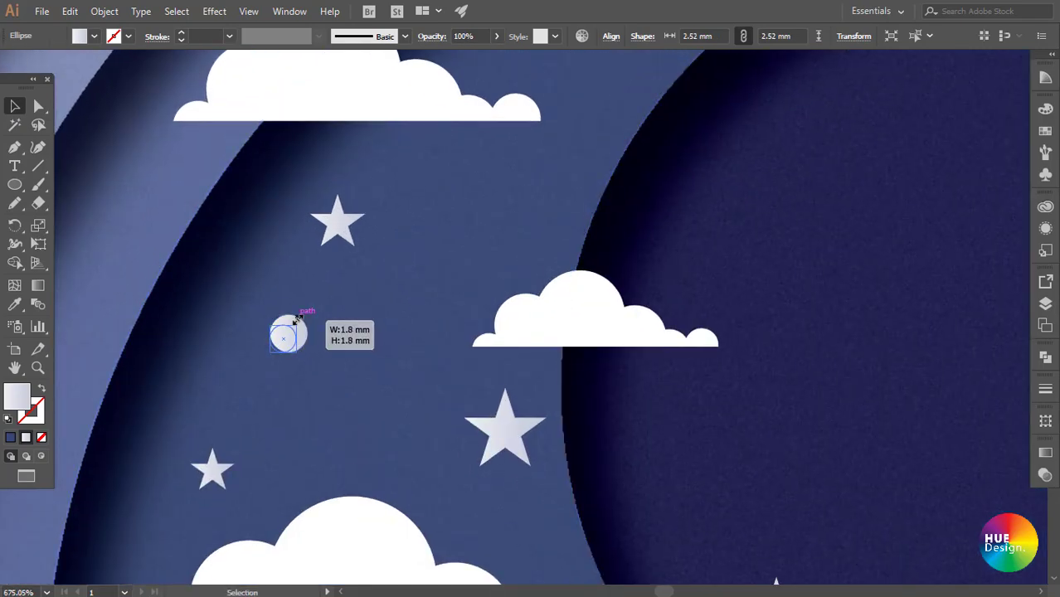
{"action": "left_click_drag", "start_coordinate": [343, 369], "coordinate": [219, 257]}
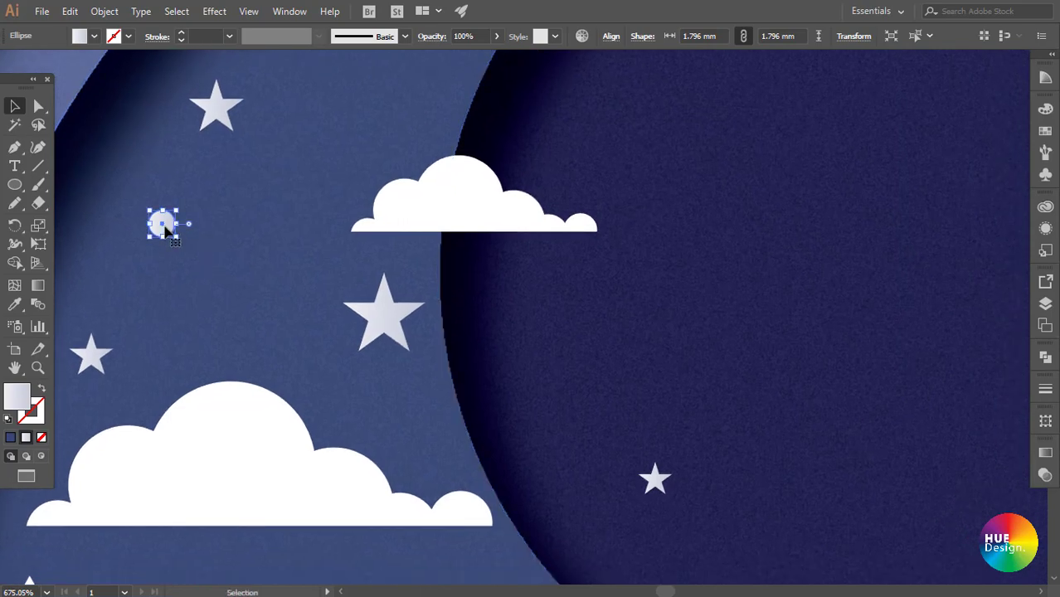
{"action": "mouse_move", "coordinate": [166, 233]}
{"action": "left_mouse_down"}
{"action": "mouse_move", "coordinate": [431, 120]}
{"action": "mouse_move", "coordinate": [568, 130]}
{"action": "left_mouse_up"}
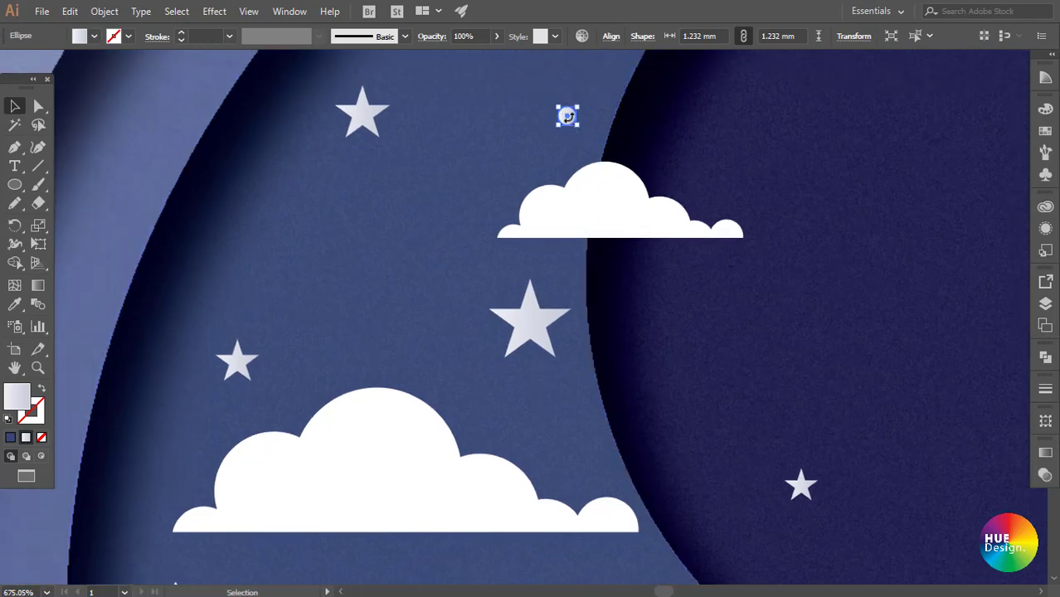
{"action": "left_click", "coordinate": [541, 119]}
- Copy the dot to several spots around the sky
{"action": "mouse_move", "coordinate": [566, 120]}
{"action": "left_mouse_down"}
{"action": "mouse_move", "coordinate": [283, 224]}
{"action": "mouse_move", "coordinate": [545, 434]}
{"action": "mouse_move", "coordinate": [556, 141]}
{"action": "mouse_move", "coordinate": [330, 358]}
{"action": "left_mouse_up"}
{"action": "left_click", "coordinate": [580, 160]}
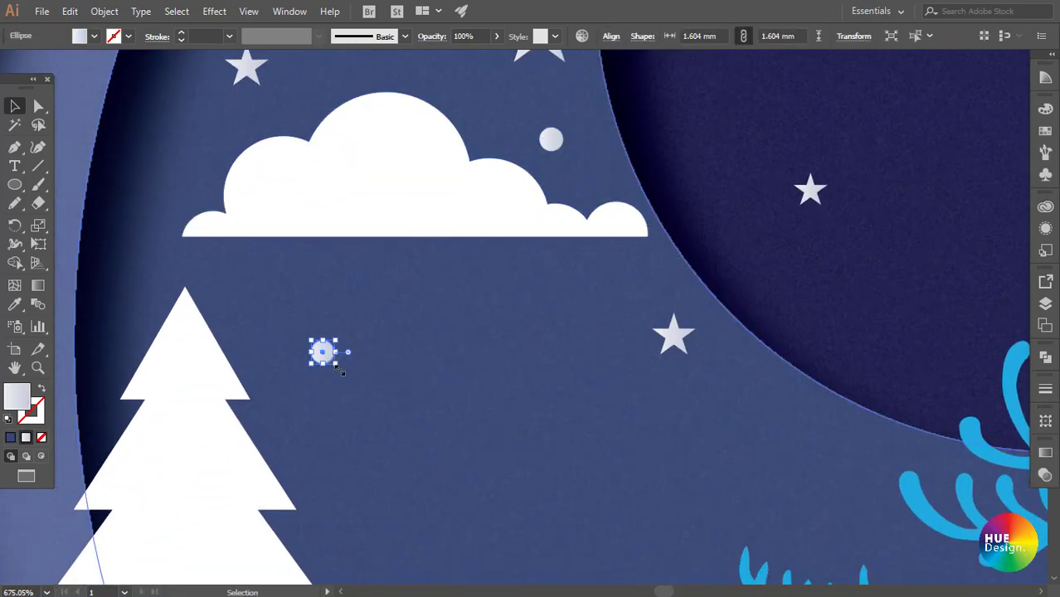
{"action": "left_click", "coordinate": [340, 359]}
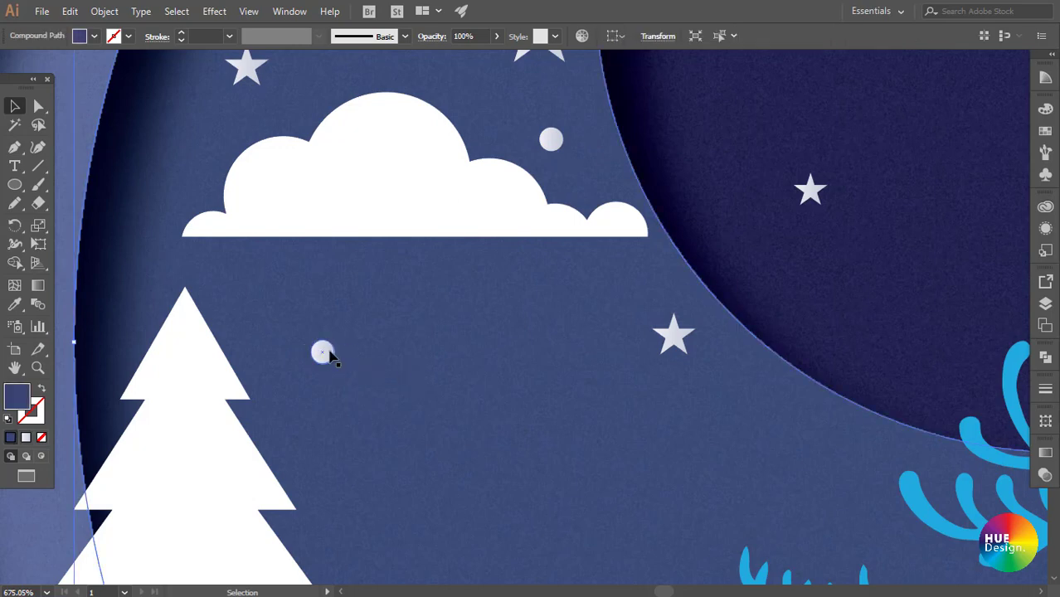
{"action": "left_click_drag", "start_coordinate": [455, 395], "coordinate": [517, 447]}
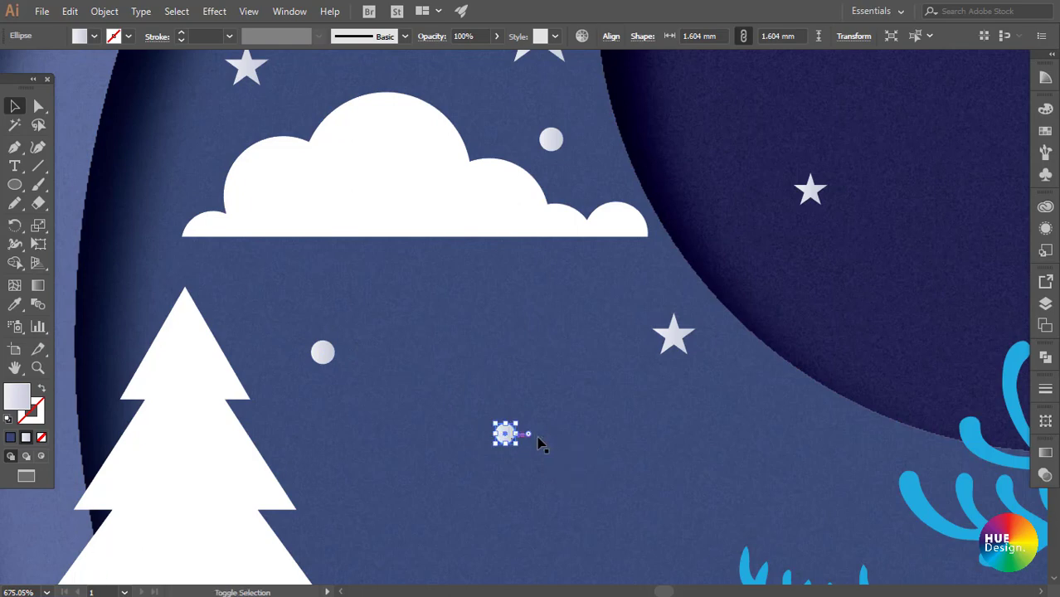
{"action": "left_click", "coordinate": [581, 452]}
{"action": "scroll", "coordinate": [494, 419], "scroll_direction": "down", "scroll_amount": 1}
{"action": "mouse_move", "coordinate": [480, 406]}
{"action": "left_mouse_down"}
{"action": "mouse_move", "coordinate": [599, 258]}
{"action": "mouse_move", "coordinate": [592, 246]}
{"action": "left_mouse_up"}
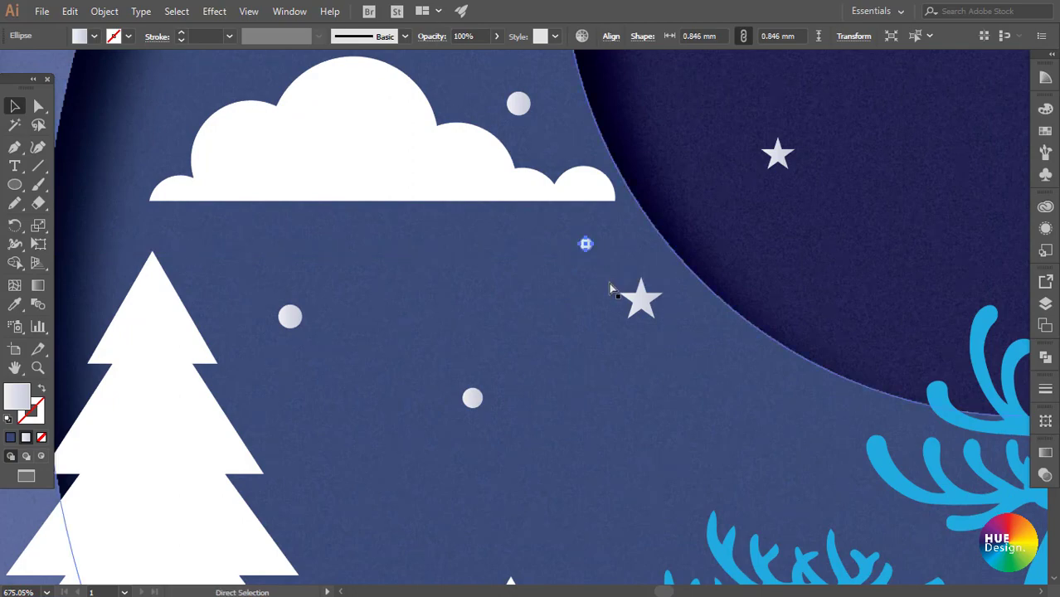
{"action": "scroll", "coordinate": [612, 292], "scroll_direction": "down", "scroll_amount": 2}
{"action": "scroll", "coordinate": [594, 335], "scroll_direction": "down", "scroll_amount": 2}
{"action": "scroll", "coordinate": [514, 324], "scroll_direction": "down", "scroll_amount": 2}
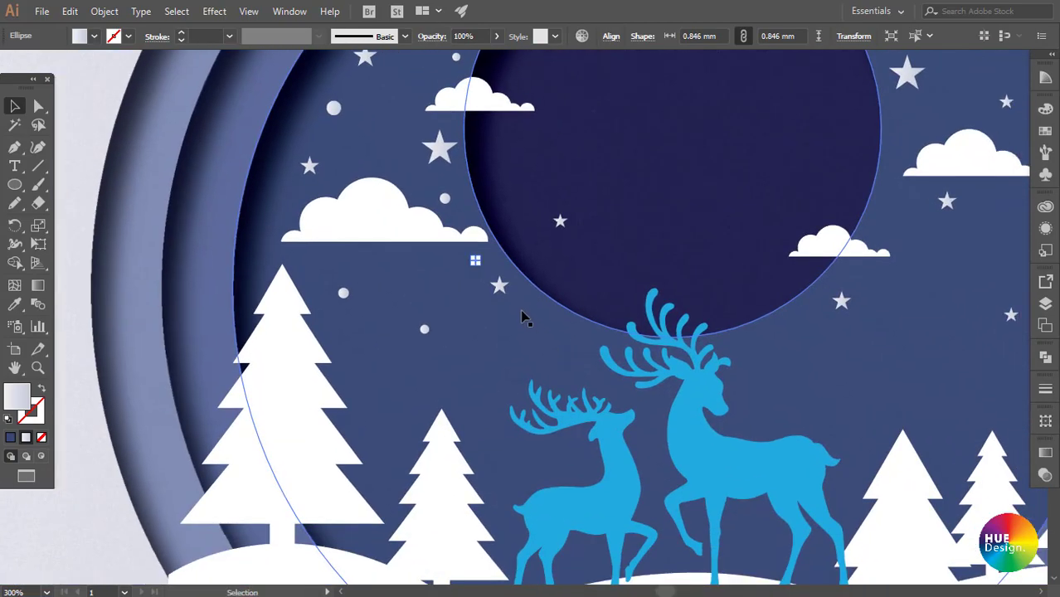
- Alt-drag four copies of the small snow dots to new spots around the sky
{"action": "left_click", "coordinate": [461, 306]}
{"action": "left_click_drag", "start_coordinate": [477, 268], "coordinate": [510, 355]}
{"action": "left_click_drag", "start_coordinate": [424, 329], "coordinate": [367, 390]}
{"action": "left_click_drag", "start_coordinate": [585, 332], "coordinate": [445, 366]}
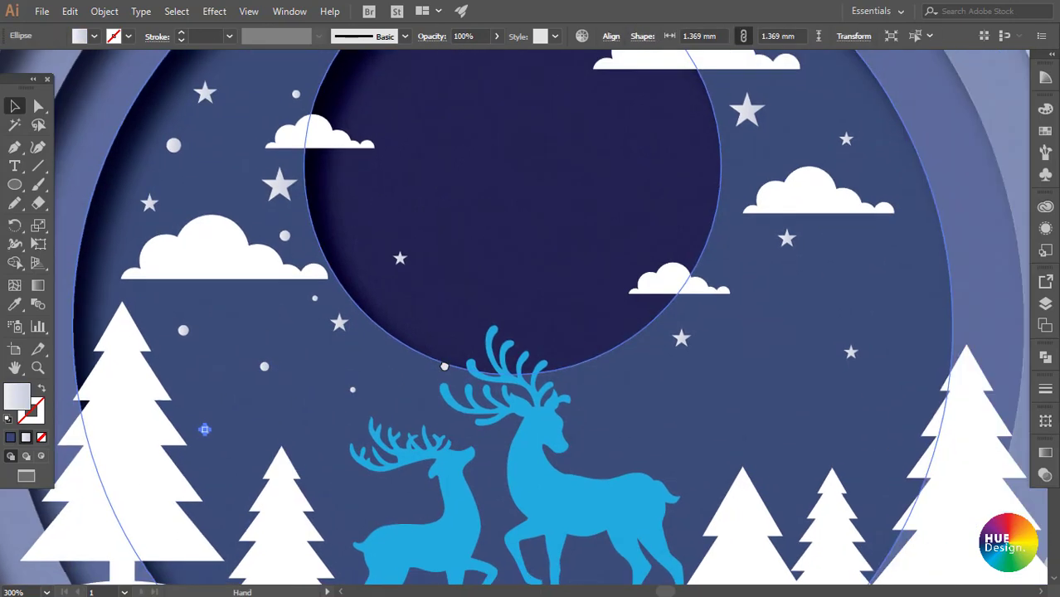
{"action": "left_click_drag", "start_coordinate": [204, 429], "coordinate": [265, 367]}
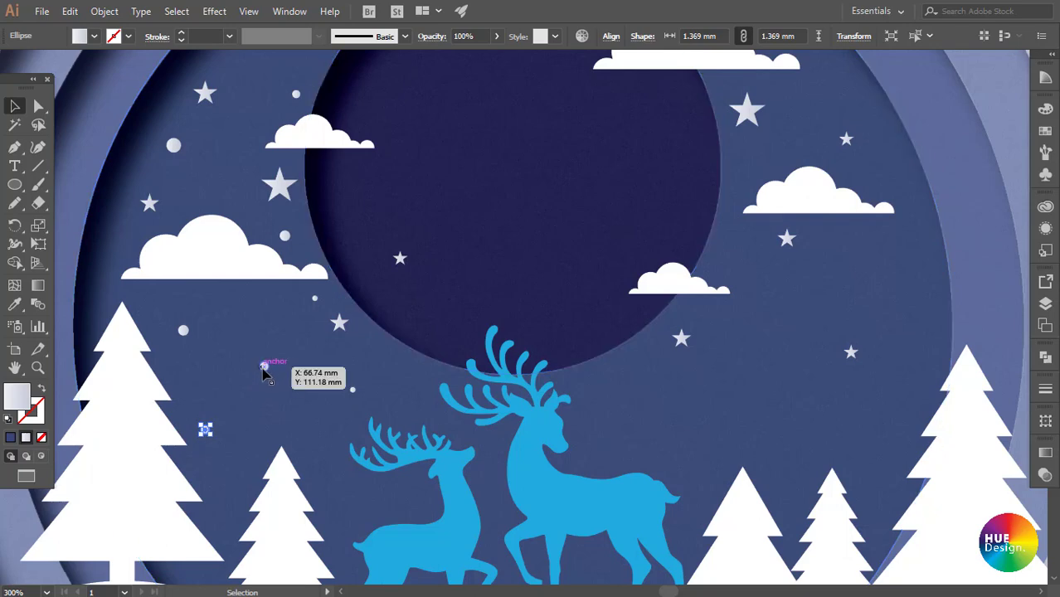
- Select the scattered snow dots and copy them across to the right side of the sky
{"action": "left_click", "coordinate": [205, 429], "text": "shift"}
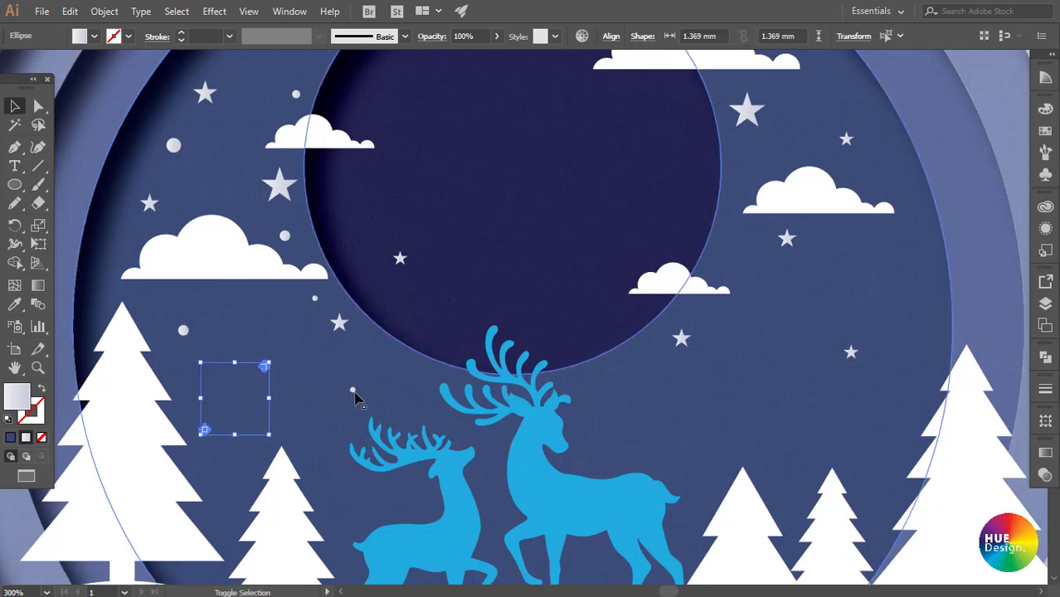
{"action": "left_click", "coordinate": [353, 391], "text": "shift"}
{"action": "left_click", "coordinate": [315, 298], "text": "shift"}
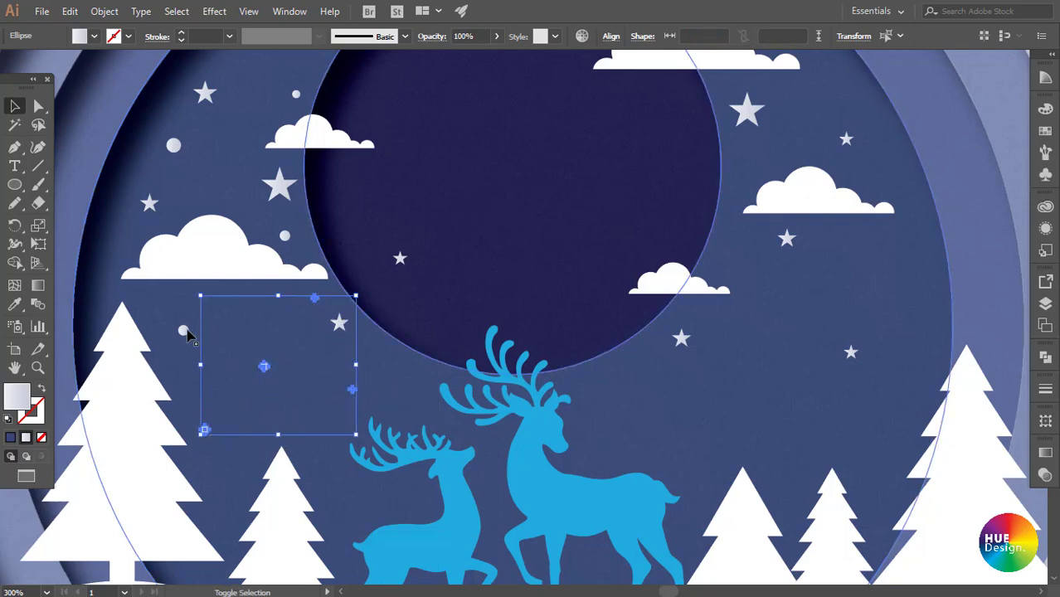
{"action": "left_click", "coordinate": [184, 331], "text": "shift"}
{"action": "left_click", "coordinate": [285, 236], "text": "shift"}
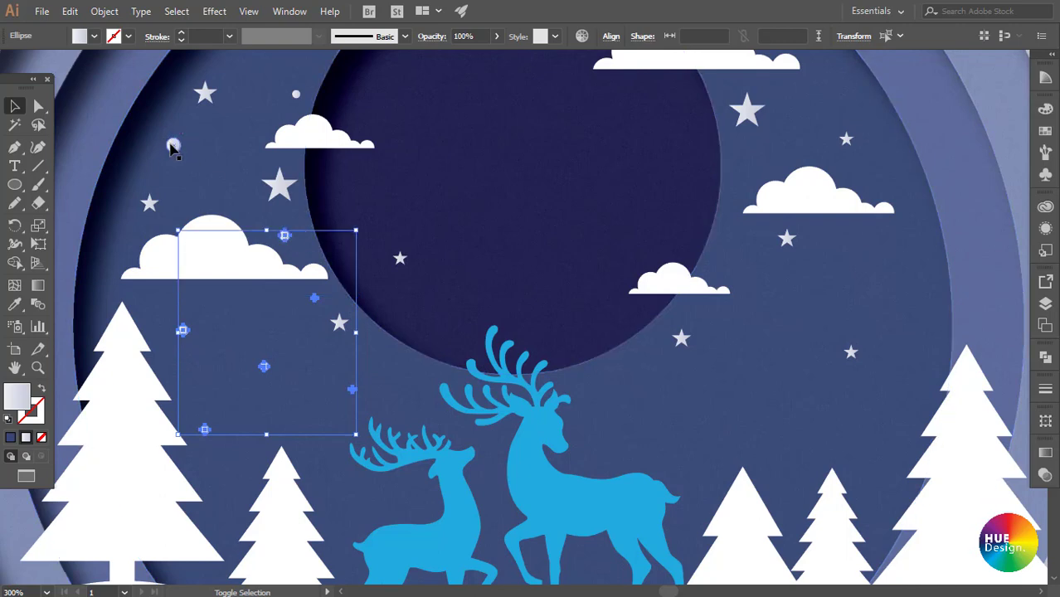
{"action": "left_click", "coordinate": [173, 146], "text": "shift"}
{"action": "left_click", "coordinate": [296, 93], "text": "shift"}
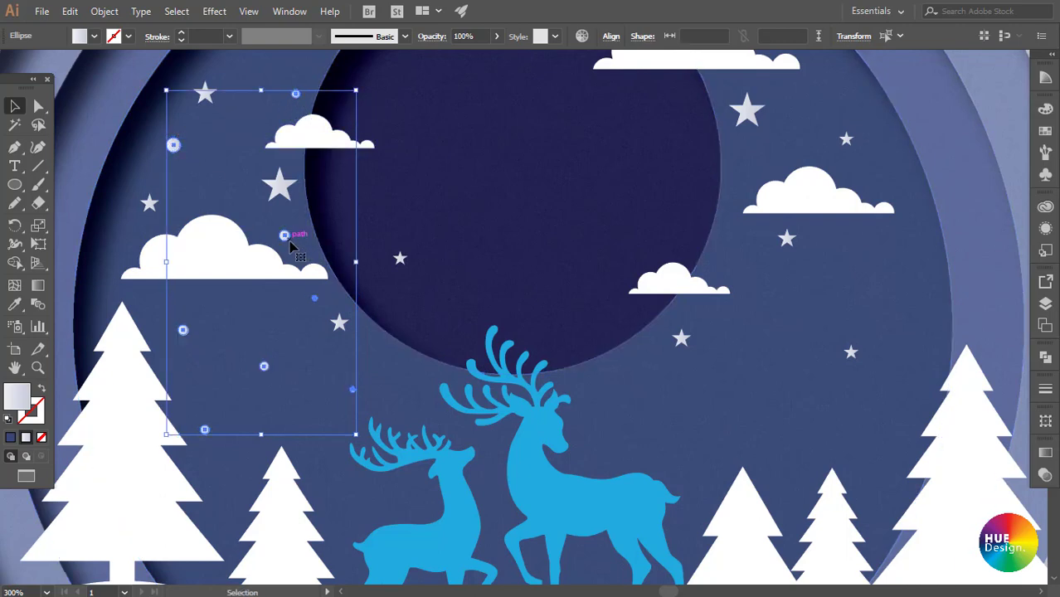
{"action": "mouse_move", "coordinate": [290, 243]}
{"action": "left_mouse_down"}
{"action": "mouse_move", "coordinate": [791, 247]}
{"action": "mouse_move", "coordinate": [761, 240]}
{"action": "left_mouse_up"}
- Add another snow dot copy to the upper right sky and select the right-hand dots
{"action": "left_click", "coordinate": [871, 317]}
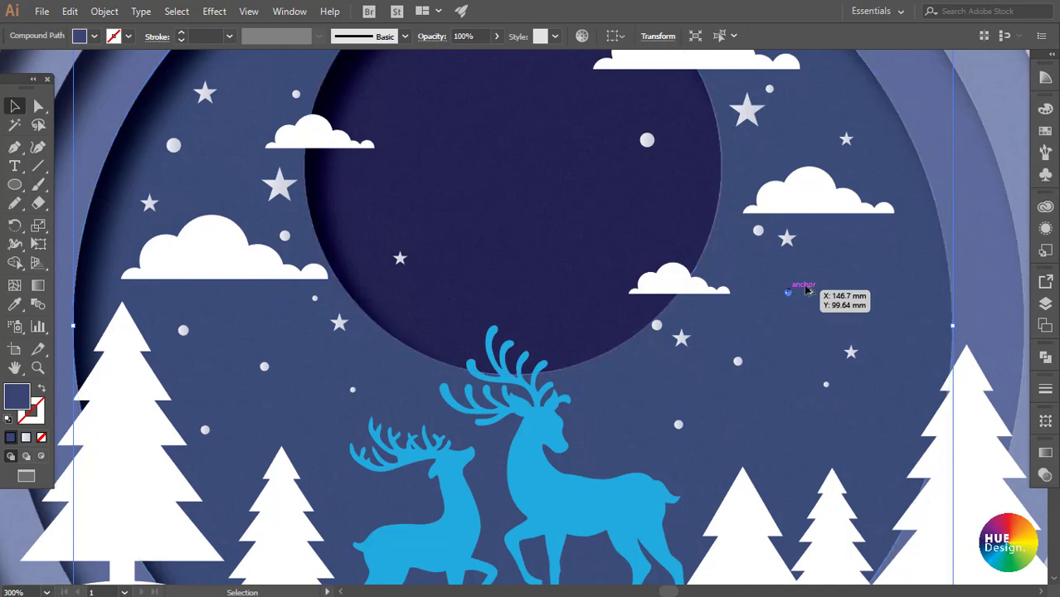
{"action": "left_click_drag", "start_coordinate": [790, 294], "coordinate": [885, 248]}
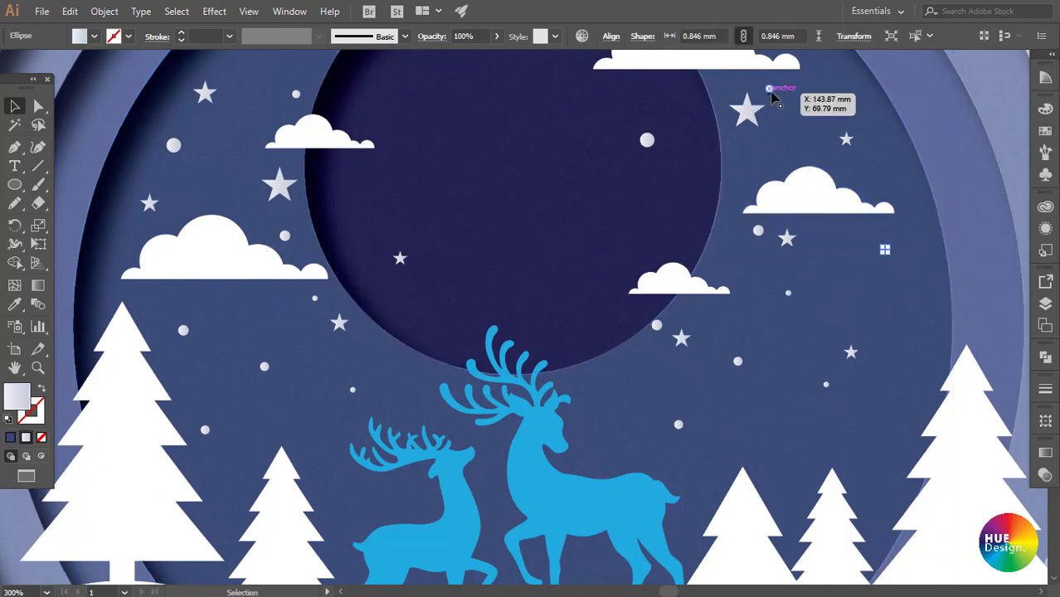
{"action": "left_click_drag", "start_coordinate": [771, 93], "coordinate": [877, 139]}
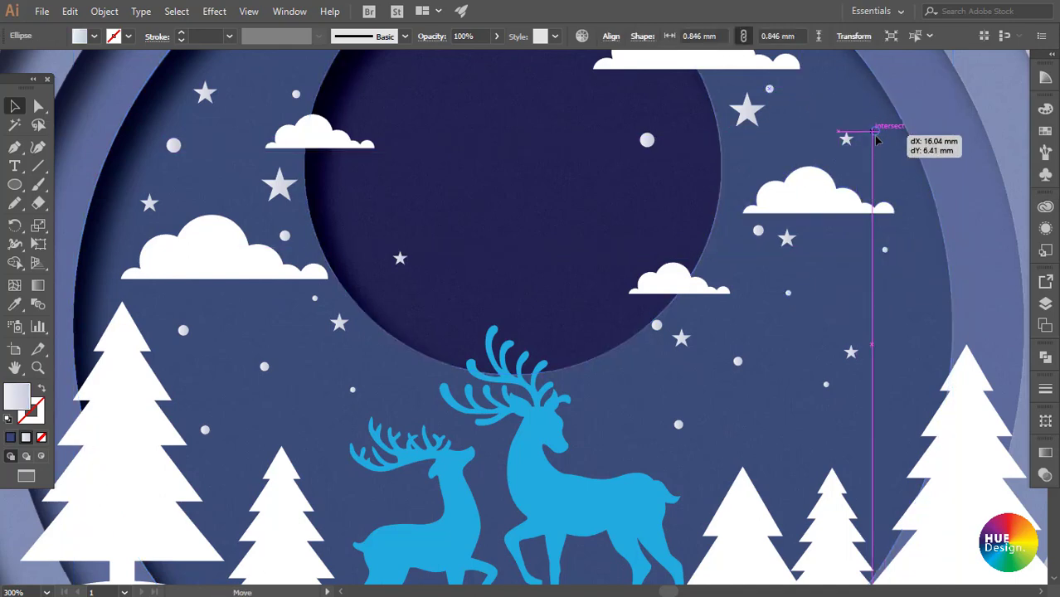
{"action": "left_click_drag", "start_coordinate": [877, 140], "coordinate": [877, 138]}
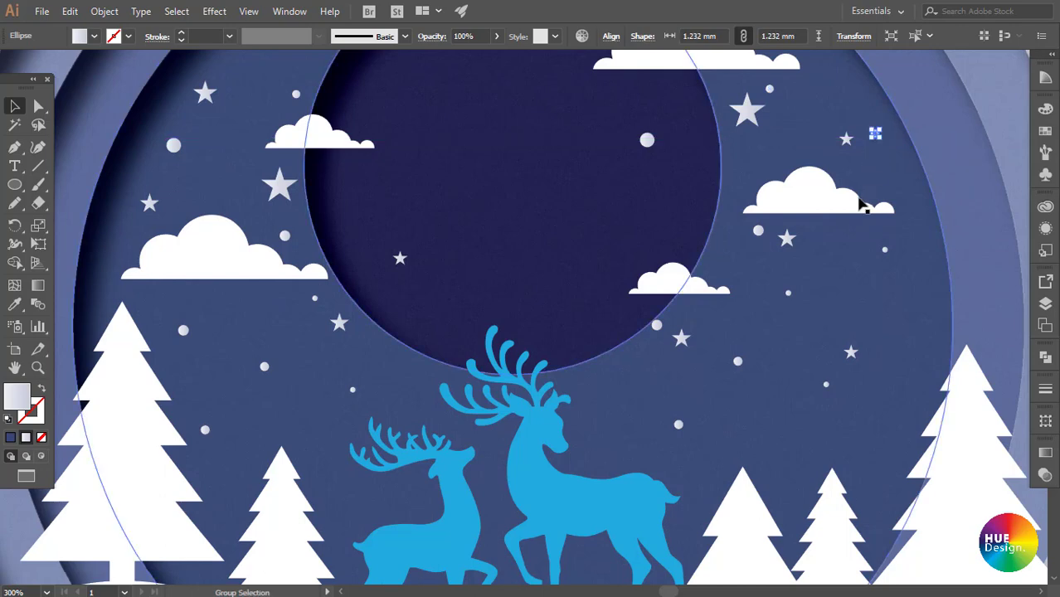
{"action": "left_click", "coordinate": [884, 250], "text": "shift"}
{"action": "left_click", "coordinate": [789, 292], "text": "shift"}
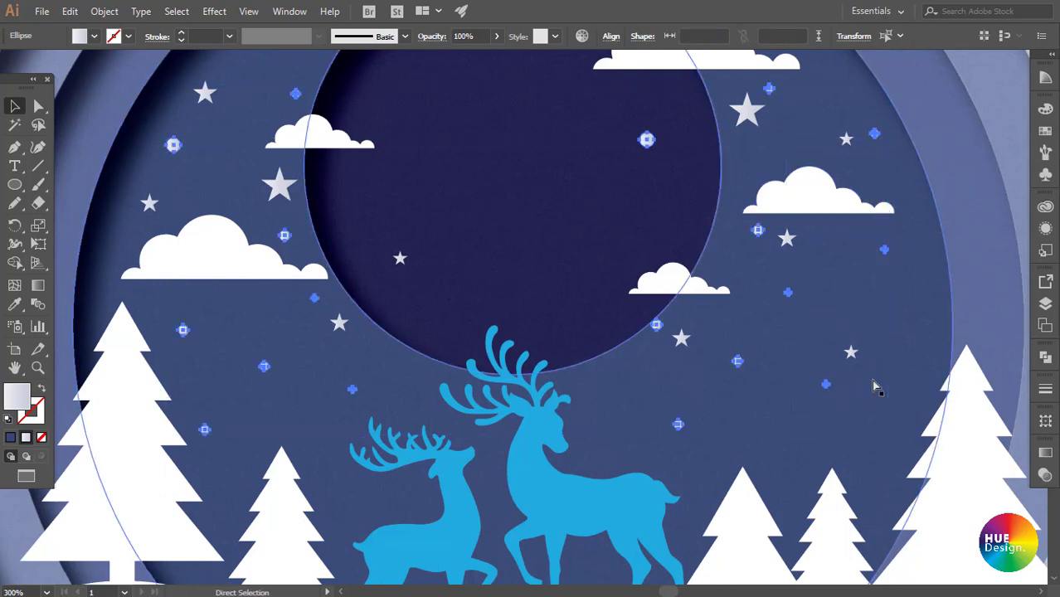
- Fill the selected snow dots with white and apply a 6-pixel Gaussian Blur
{"action": "key", "text": "ctrl+minus"}
{"action": "key", "text": "ctrl+minus"}
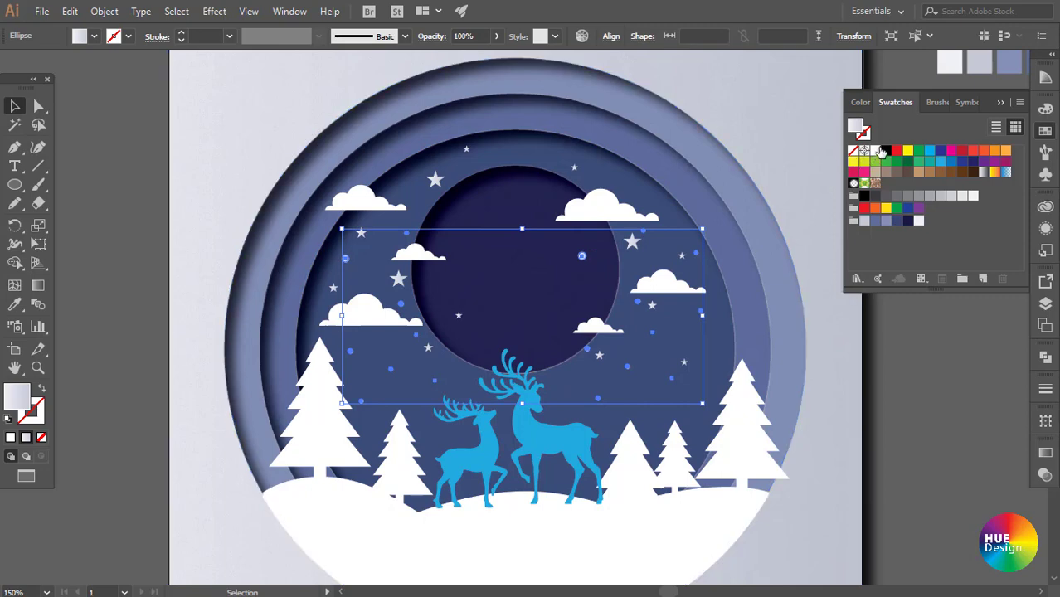
{"action": "left_click", "coordinate": [875, 151]}
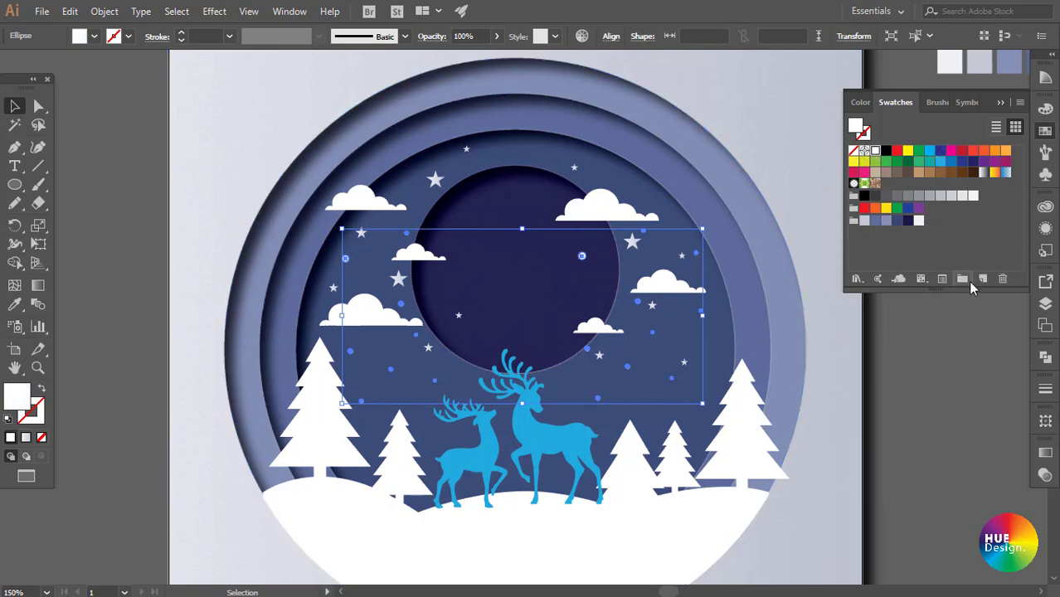
{"action": "left_click", "coordinate": [1047, 229]}
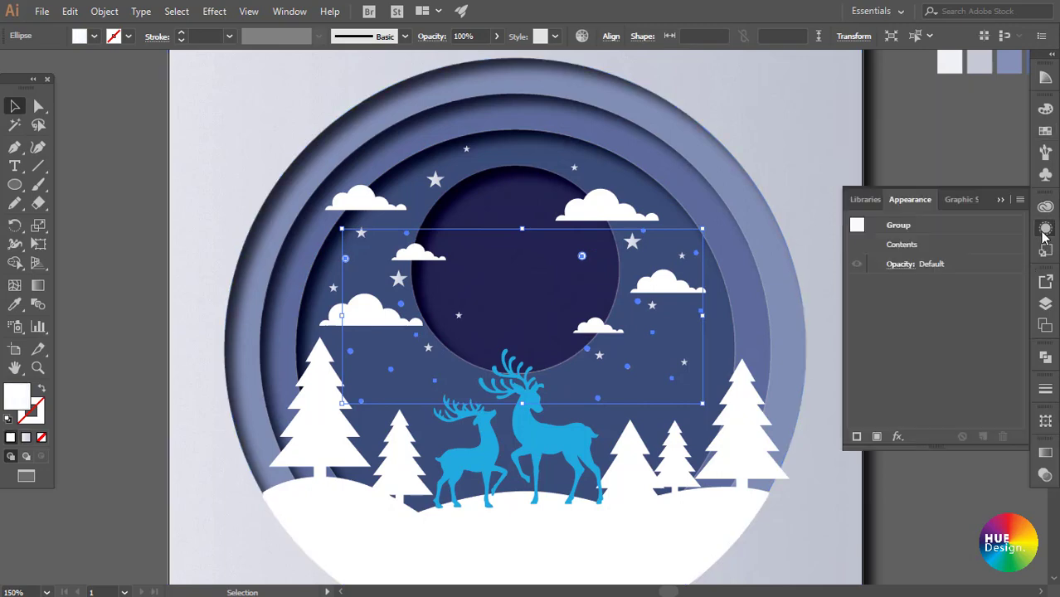
{"action": "left_click", "coordinate": [898, 436]}
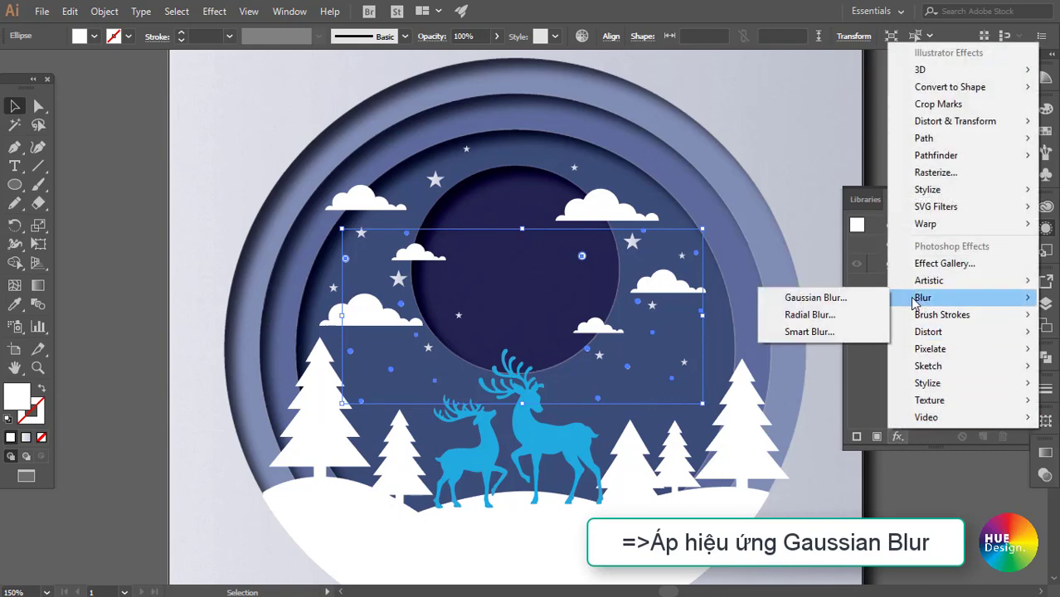
{"action": "left_click", "coordinate": [812, 300]}
{"action": "left_click", "coordinate": [554, 121]}
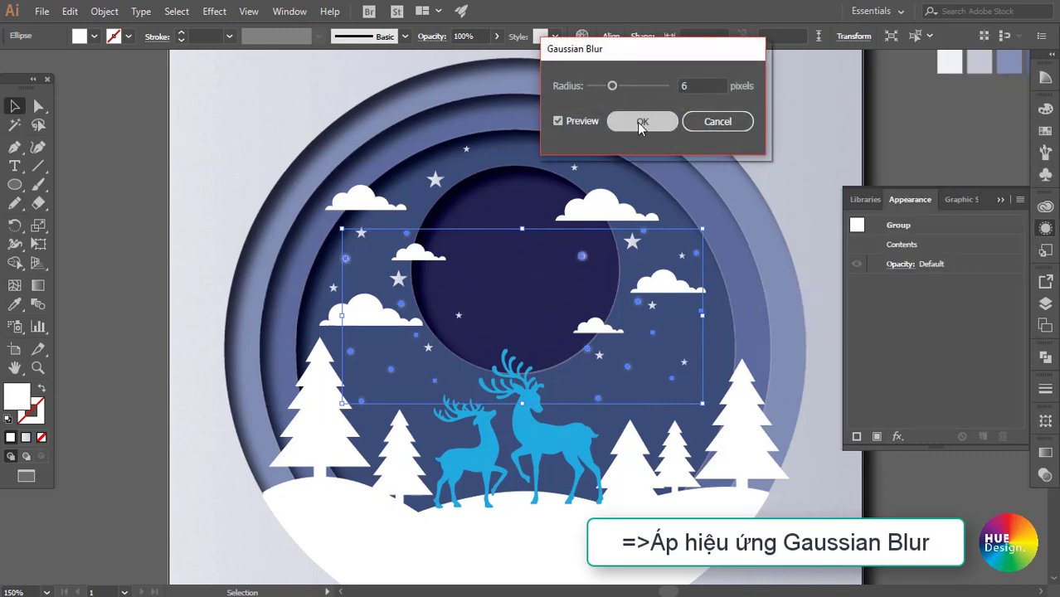
{"action": "left_click", "coordinate": [635, 121]}
{"action": "left_click", "coordinate": [925, 145]}
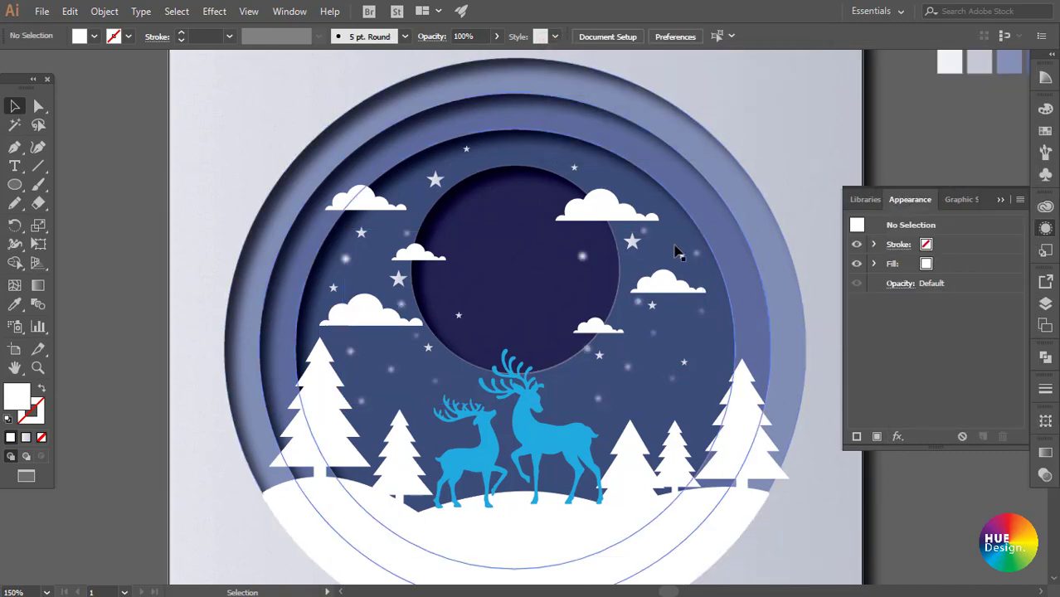
- Select the group of stars and fill it with white
{"action": "left_click", "coordinate": [633, 245]}
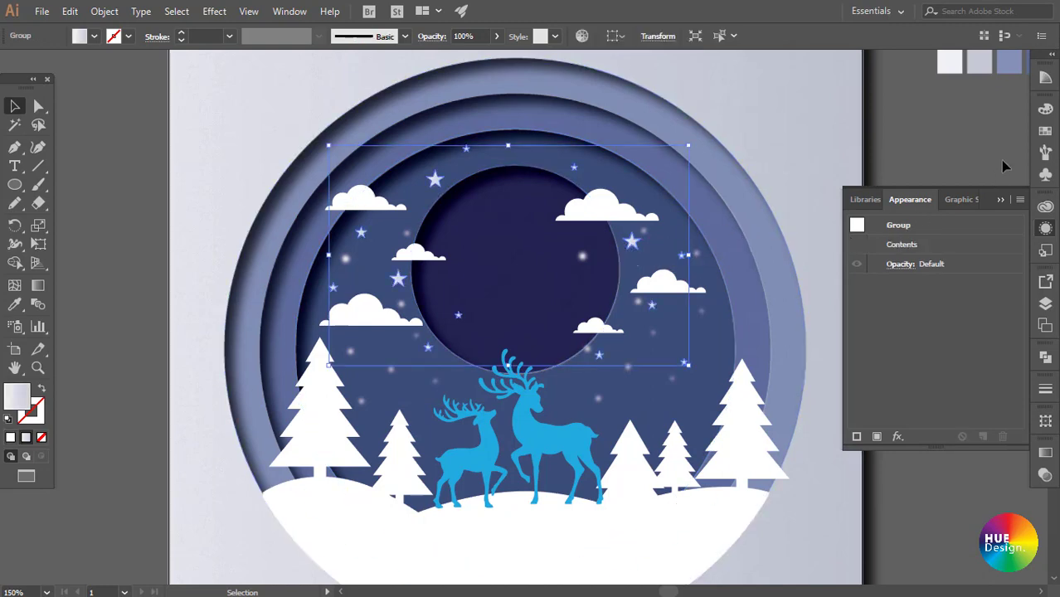
{"action": "left_click", "coordinate": [1048, 133]}
{"action": "left_click", "coordinate": [877, 151]}
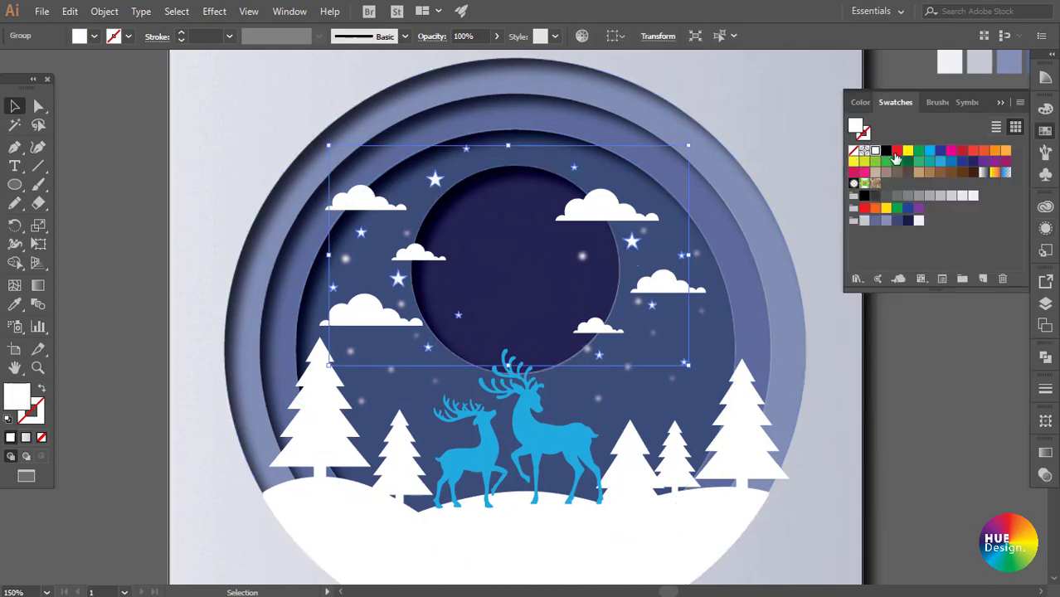
- Apply a light Gaussian Blur of about 3 pixels to the stars
{"action": "left_click", "coordinate": [1046, 232]}
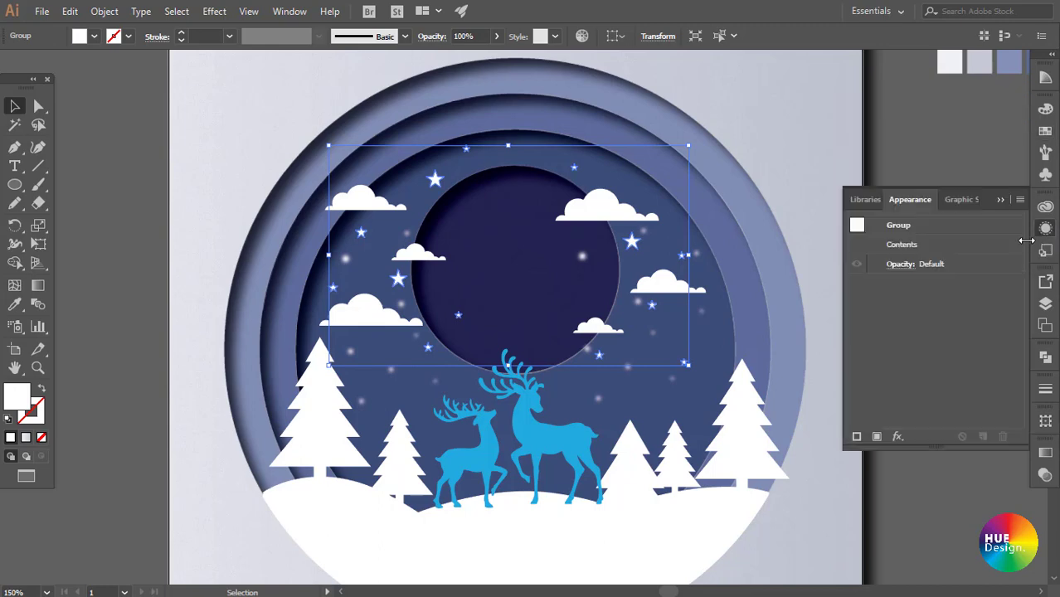
{"action": "left_click", "coordinate": [897, 437]}
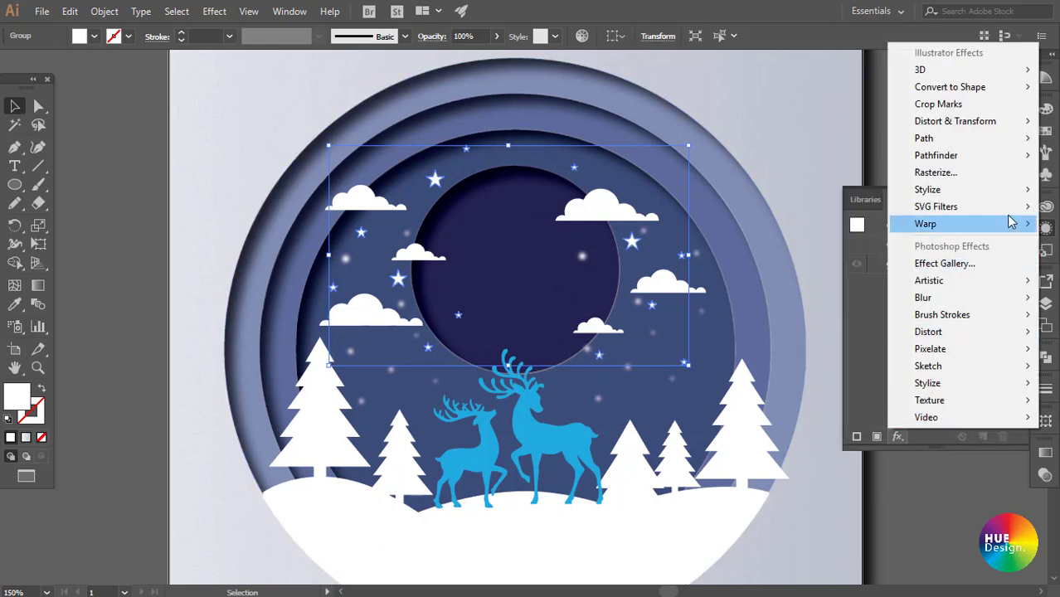
{"action": "mouse_move", "coordinate": [924, 298]}
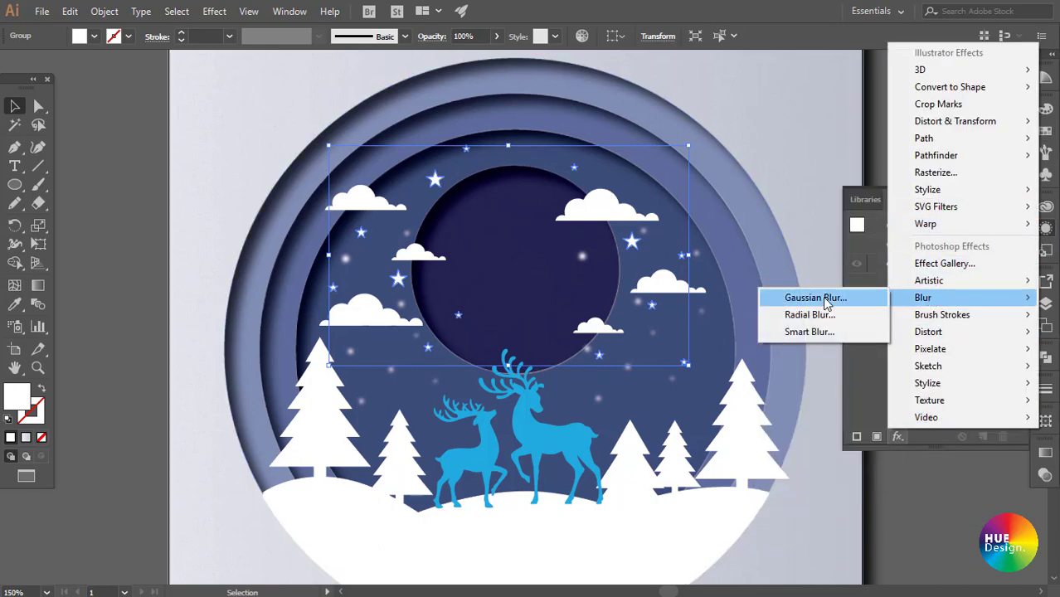
{"action": "left_click", "coordinate": [816, 299]}
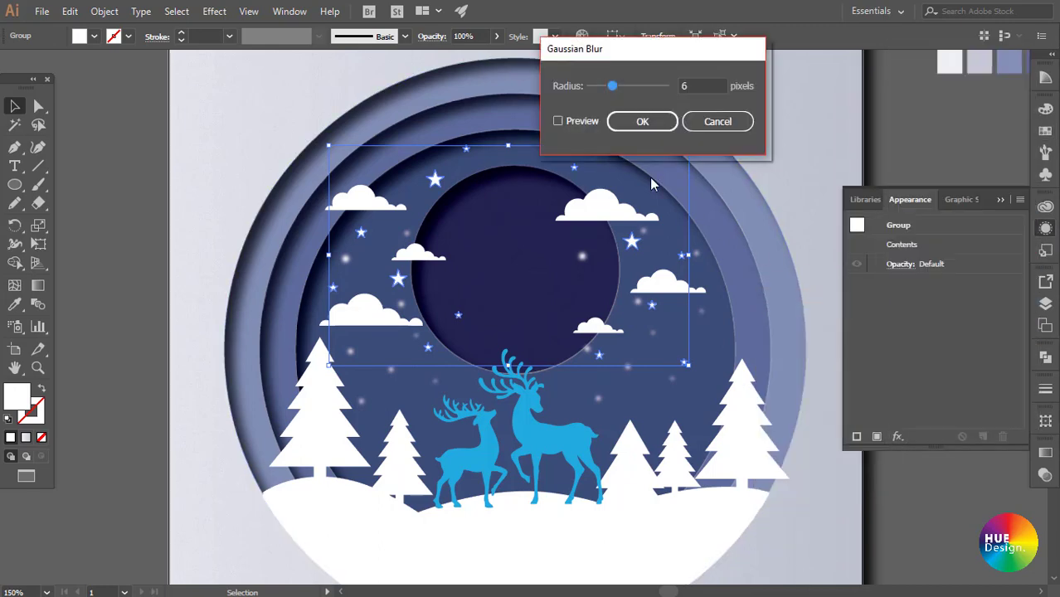
{"action": "left_click", "coordinate": [694, 84]}
{"action": "type", "text": "4"}
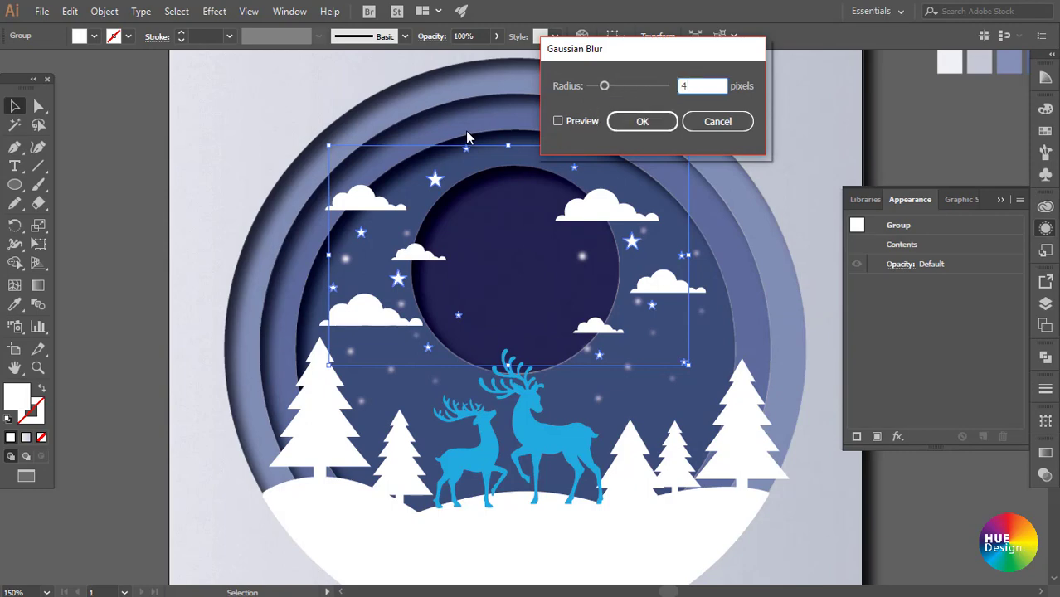
{"action": "left_click", "coordinate": [577, 120]}
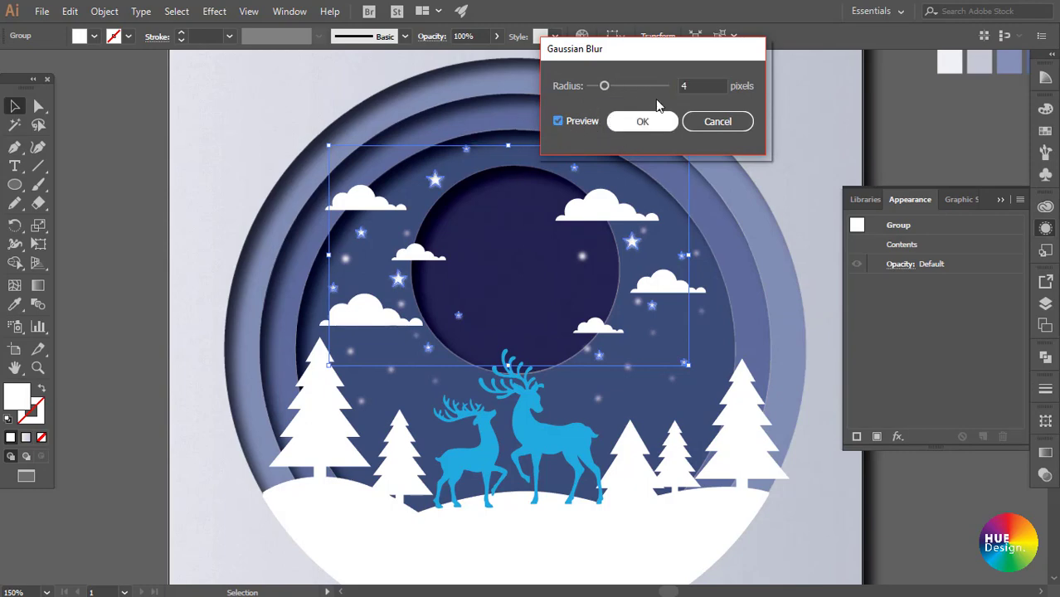
{"action": "left_click", "coordinate": [696, 84]}
{"action": "type", "text": "3"}
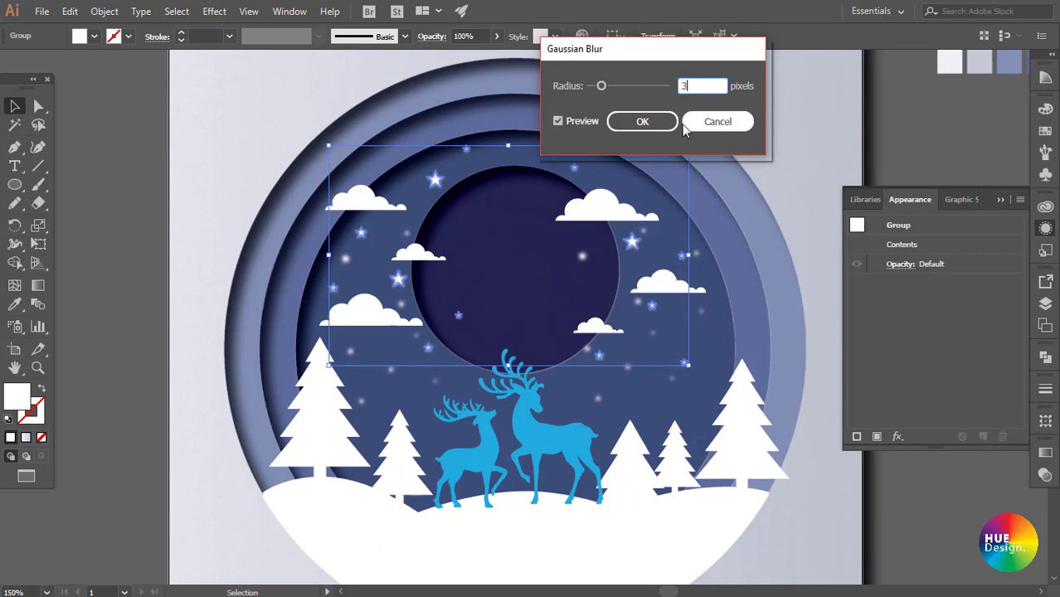
{"action": "type", "text": "2"}
{"action": "left_click", "coordinate": [642, 121]}
- Select the clouds, the four trees, and both the small and big deer together
{"action": "left_click", "coordinate": [927, 158]}
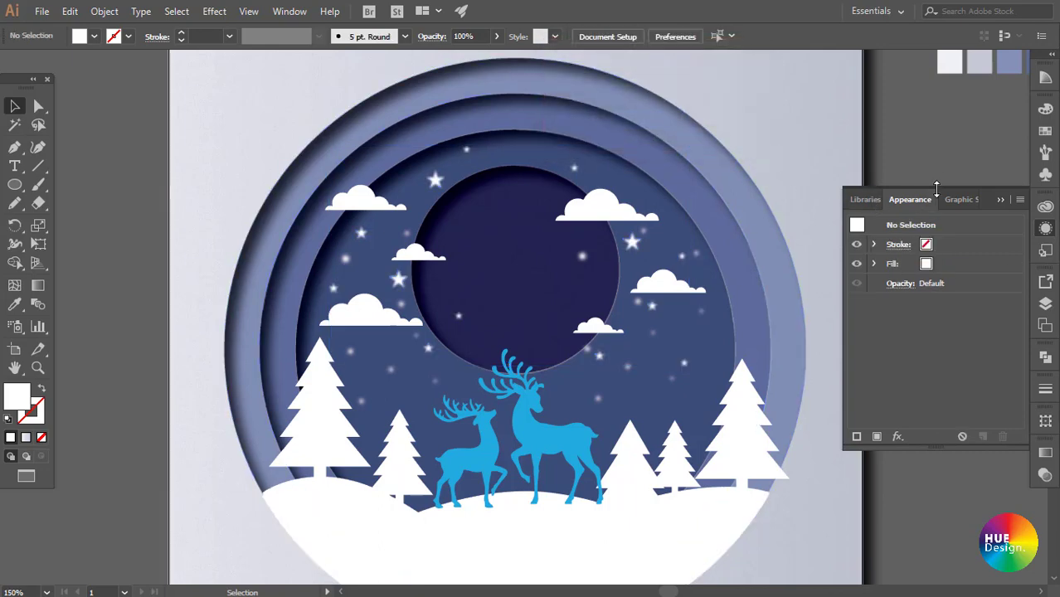
{"action": "left_click", "coordinate": [600, 218]}
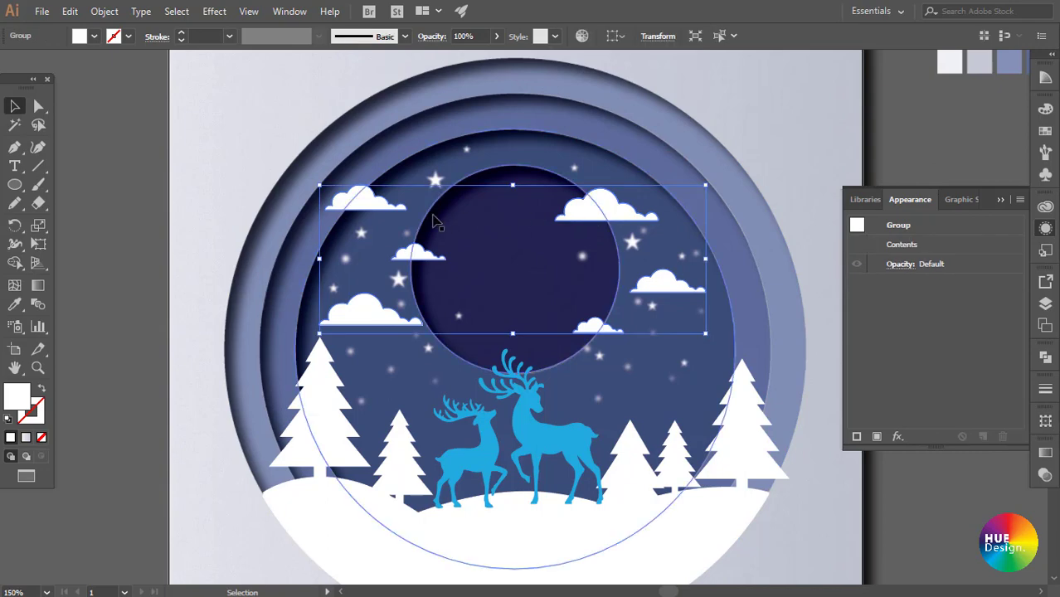
{"action": "left_click", "coordinate": [671, 455], "text": "shift"}
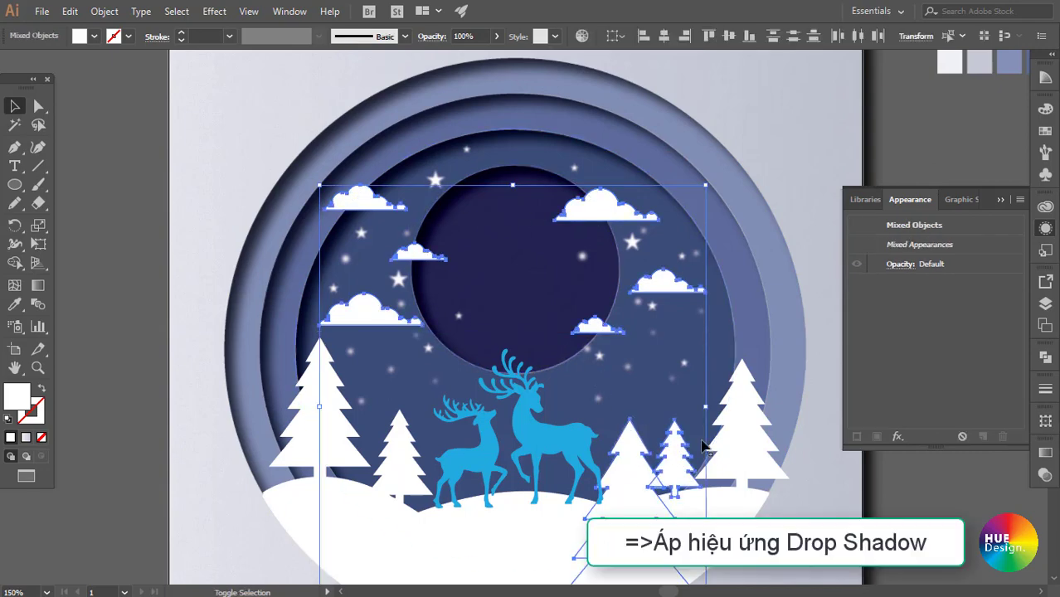
{"action": "left_click", "coordinate": [743, 423], "text": "shift"}
{"action": "left_click", "coordinate": [402, 448], "text": "shift"}
{"action": "left_click", "coordinate": [316, 427], "text": "shift"}
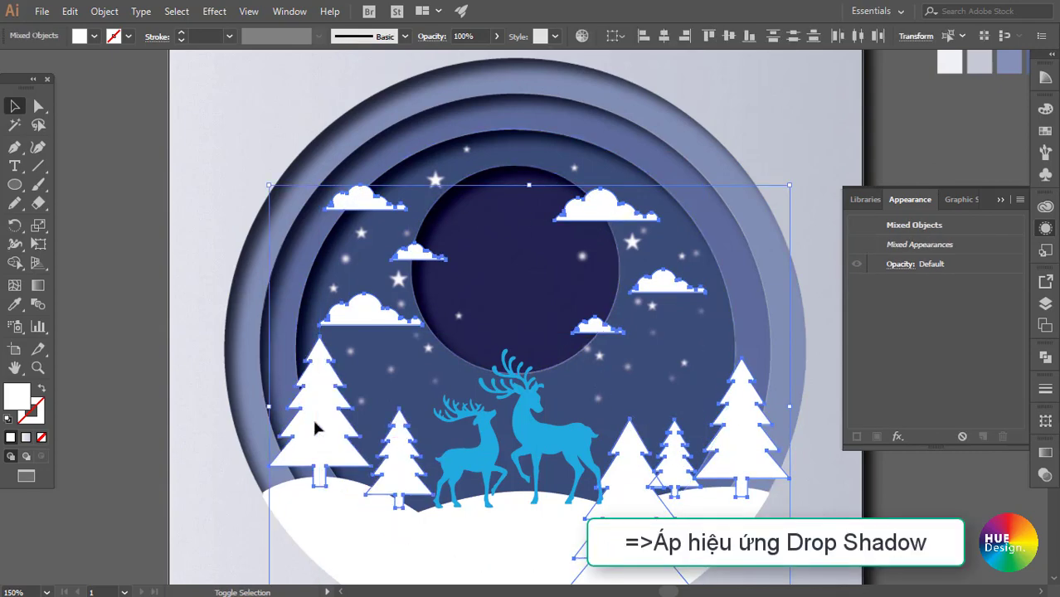
{"action": "left_click", "coordinate": [483, 456], "text": "shift"}
{"action": "left_click", "coordinate": [535, 448], "text": "shift"}
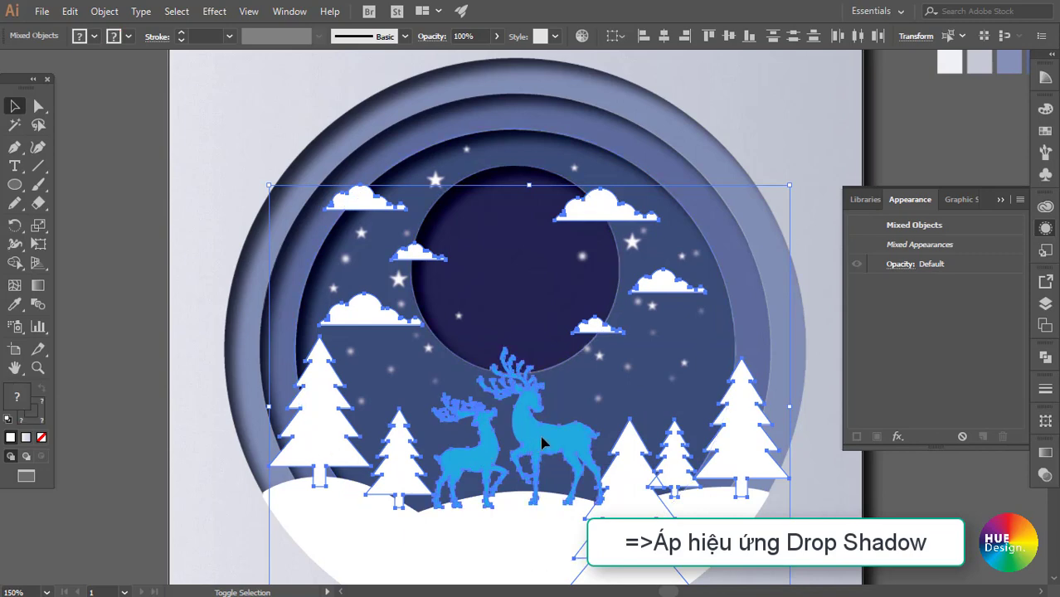
- Preview a Multiply 85% drop shadow with 3 mm offsets and 1.5 mm blur
{"action": "left_click", "coordinate": [897, 437]}
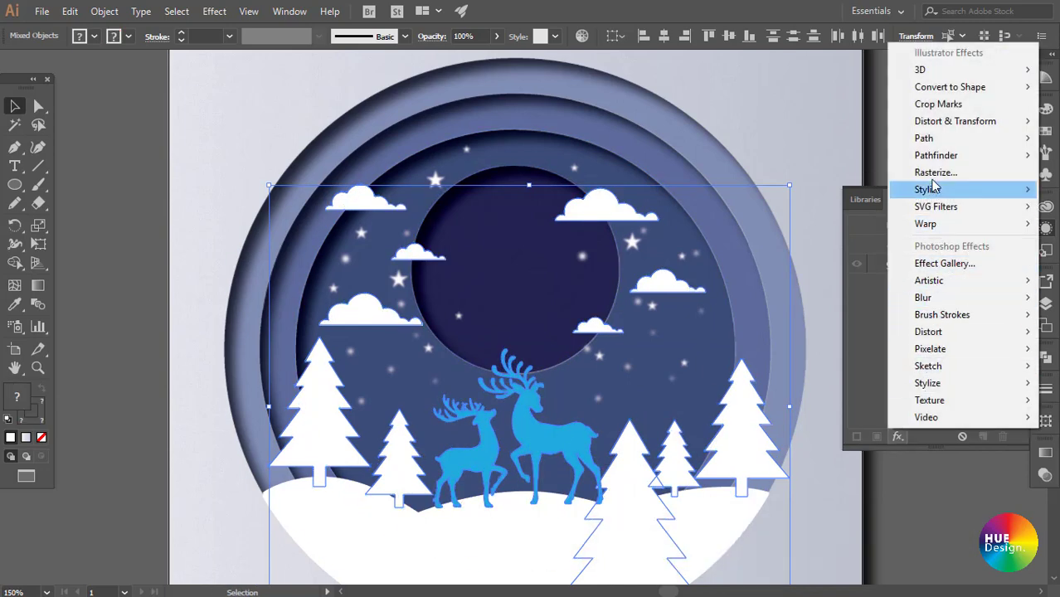
{"action": "mouse_move", "coordinate": [927, 189]}
{"action": "left_click", "coordinate": [796, 189]}
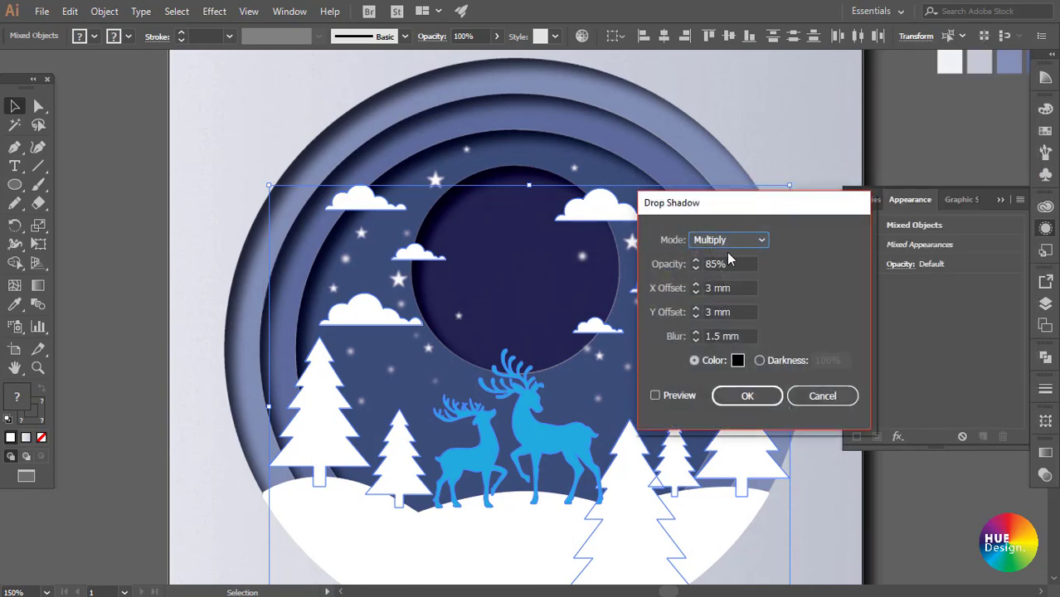
{"action": "left_click", "coordinate": [678, 398]}
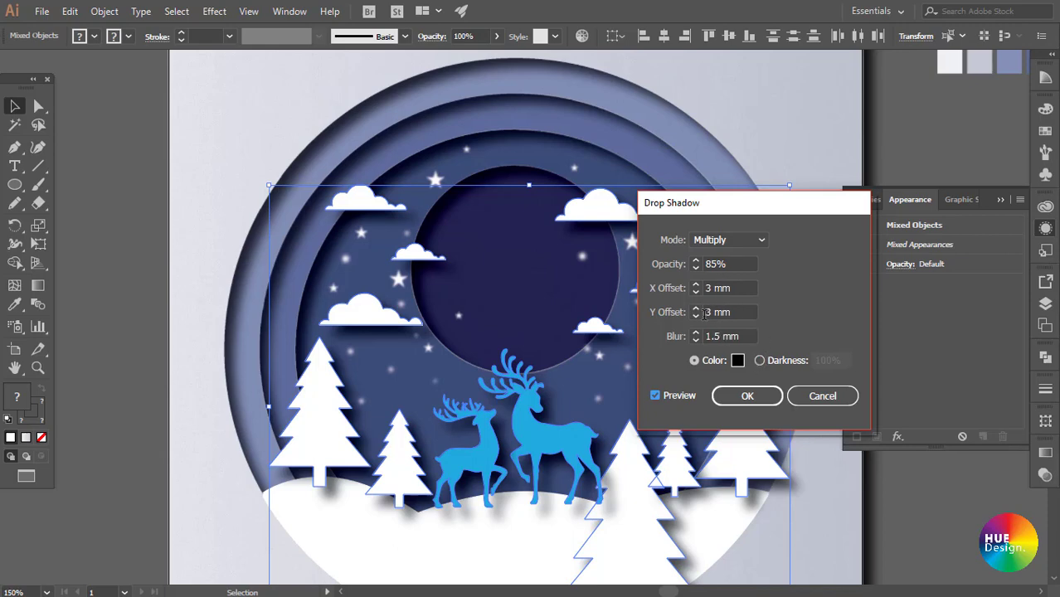
- Apply the drop shadow to the scenery, then select the reindeer
{"action": "left_click", "coordinate": [748, 397]}
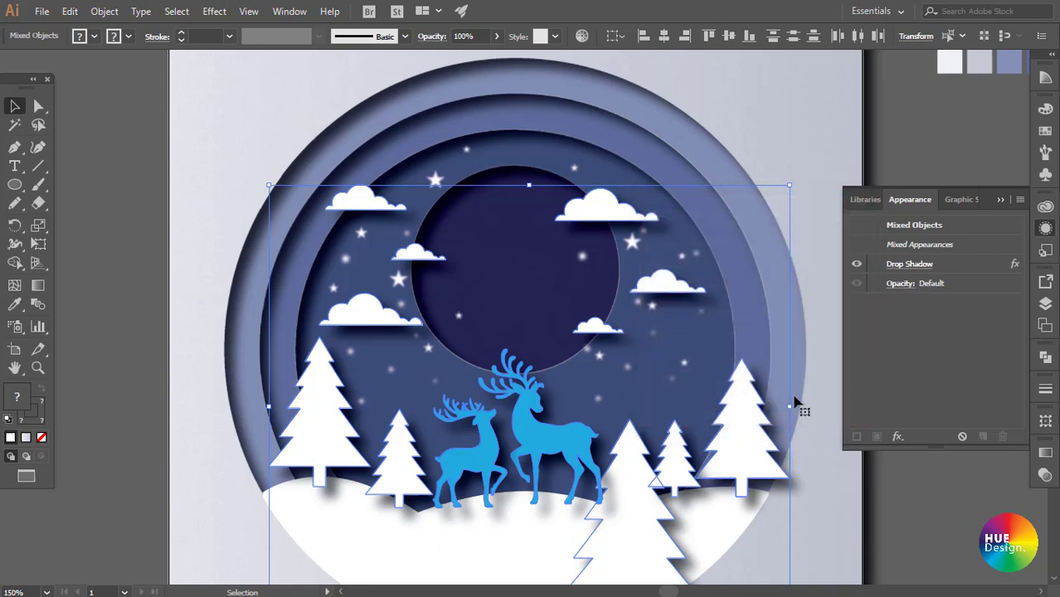
{"action": "left_click", "coordinate": [904, 497]}
{"action": "left_click", "coordinate": [541, 466]}
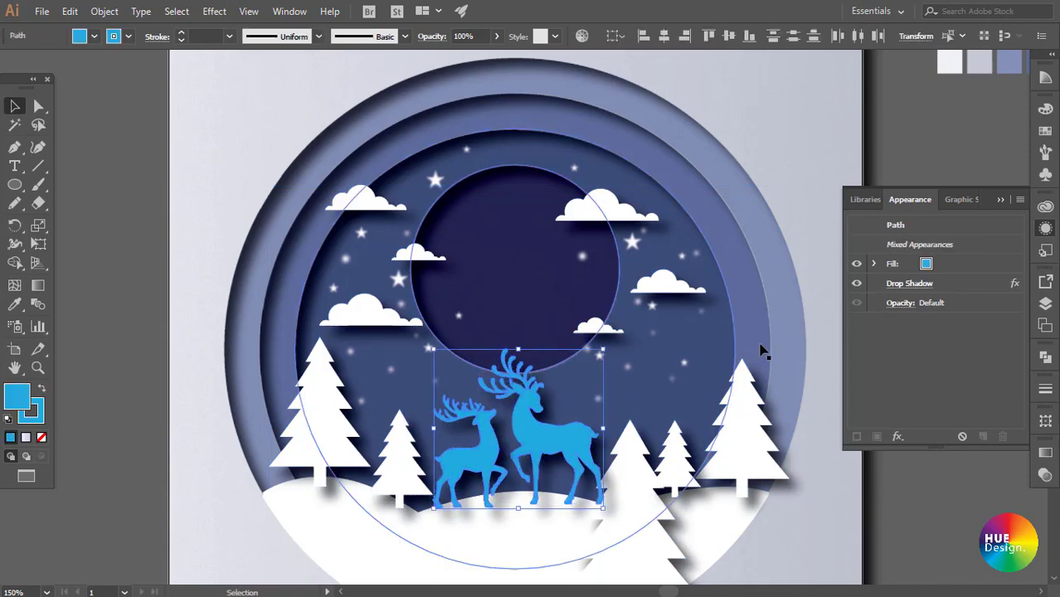
- Lower the reindeer's drop shadow blur to 1 mm, previewing before confirming
{"action": "left_click", "coordinate": [919, 288]}
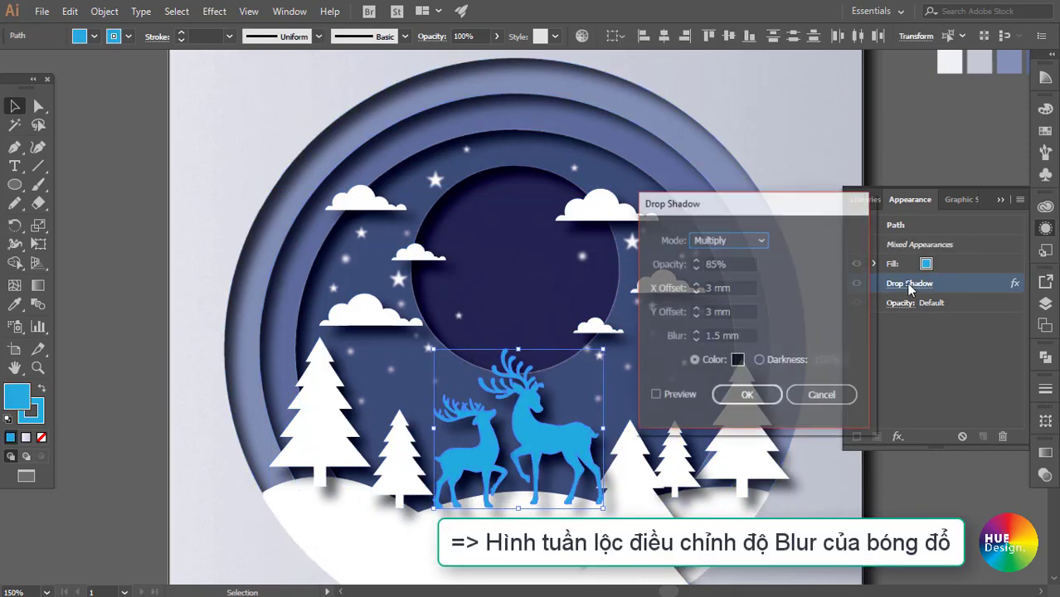
{"action": "double_click", "coordinate": [717, 336]}
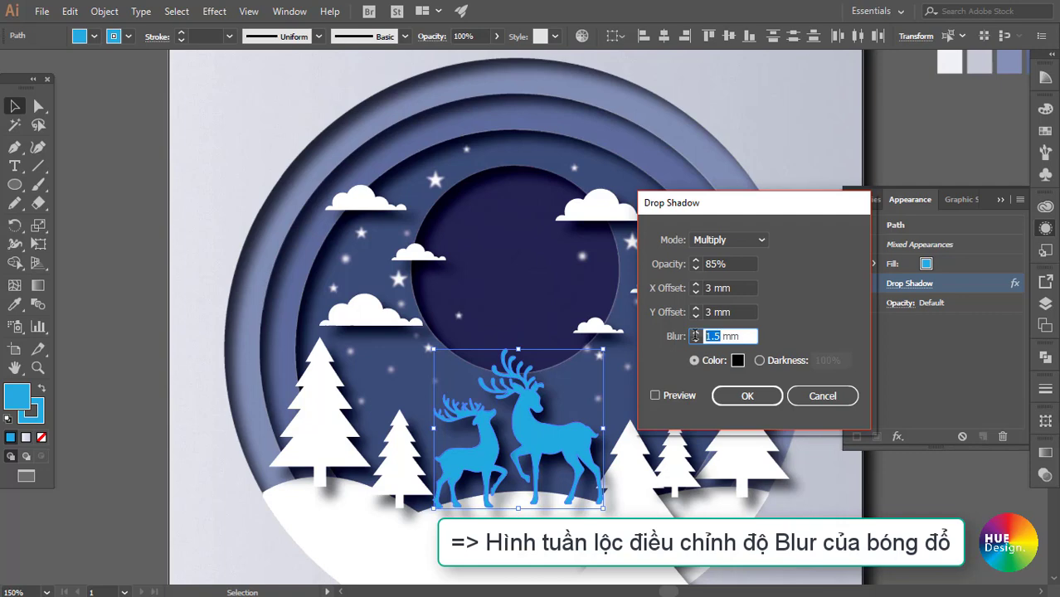
{"action": "type", "text": "1"}
{"action": "left_click", "coordinate": [686, 396]}
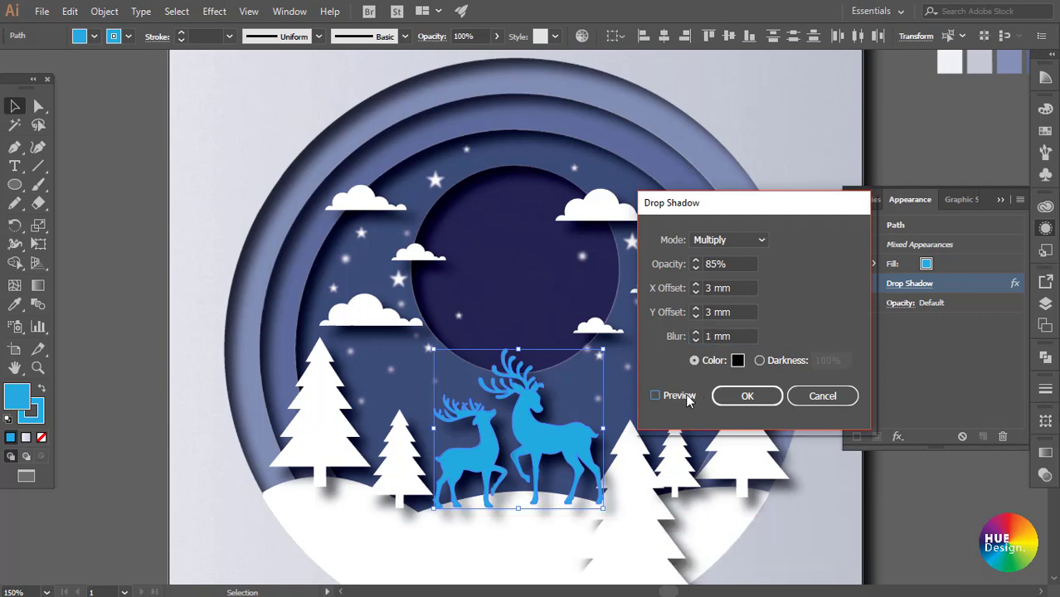
{"action": "left_click", "coordinate": [748, 397]}
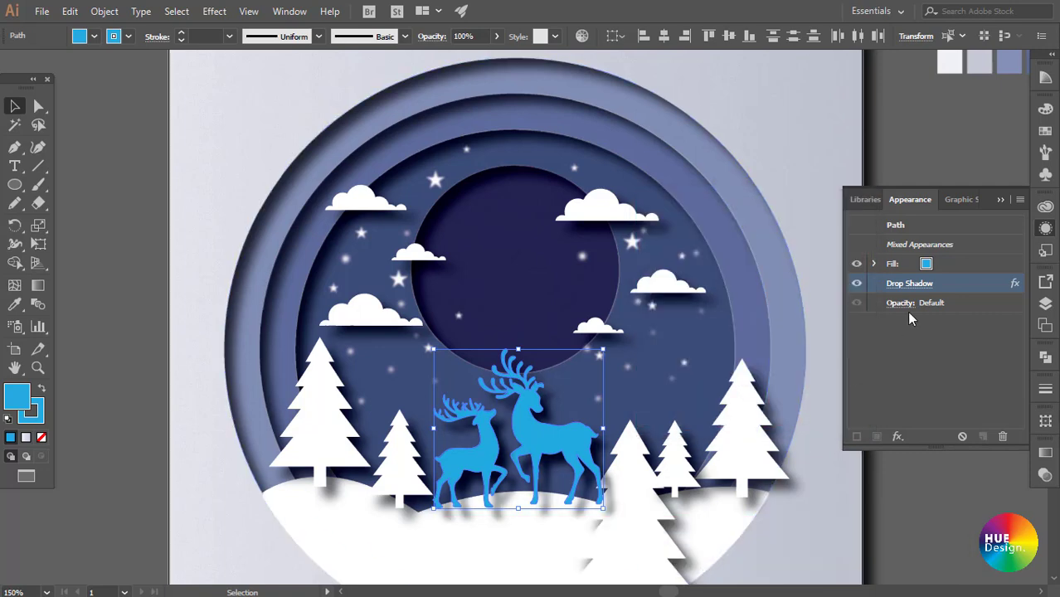
{"action": "left_click", "coordinate": [1002, 201]}
{"action": "left_click", "coordinate": [877, 459]}
{"action": "mouse_move", "coordinate": [877, 459]}
{"action": "left_mouse_down"}
{"action": "mouse_move", "coordinate": [913, 390]}
{"action": "mouse_move", "coordinate": [927, 409]}
{"action": "mouse_move", "coordinate": [909, 465]}
{"action": "left_mouse_up"}
- Select both white snow hills and add a Stylize > Drop Shadow effect
{"action": "left_click", "coordinate": [505, 476]}
{"action": "left_click", "coordinate": [603, 462], "text": "shift"}
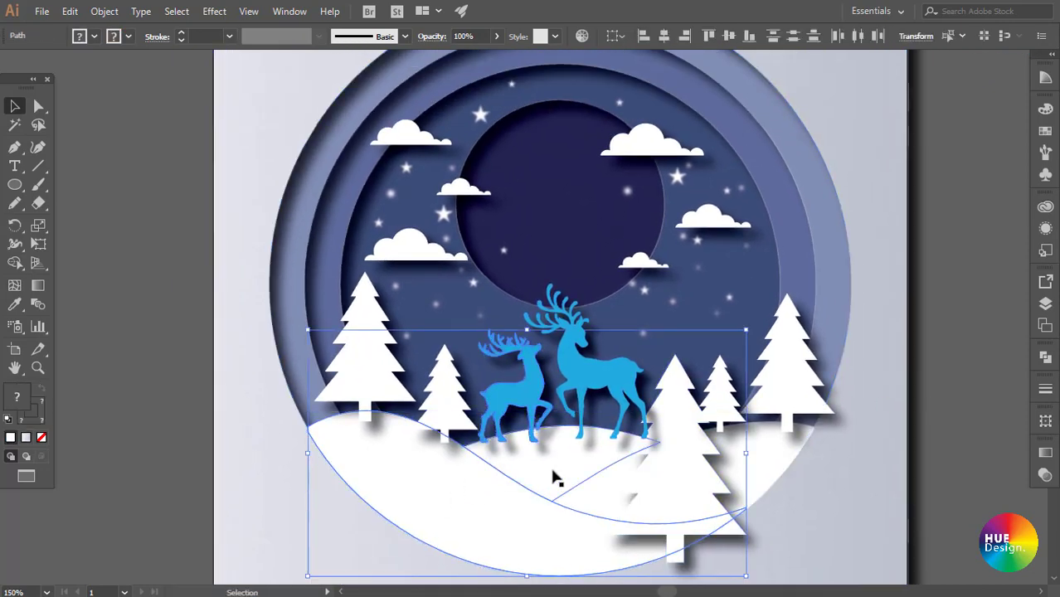
{"action": "left_click", "coordinate": [544, 540], "text": "shift"}
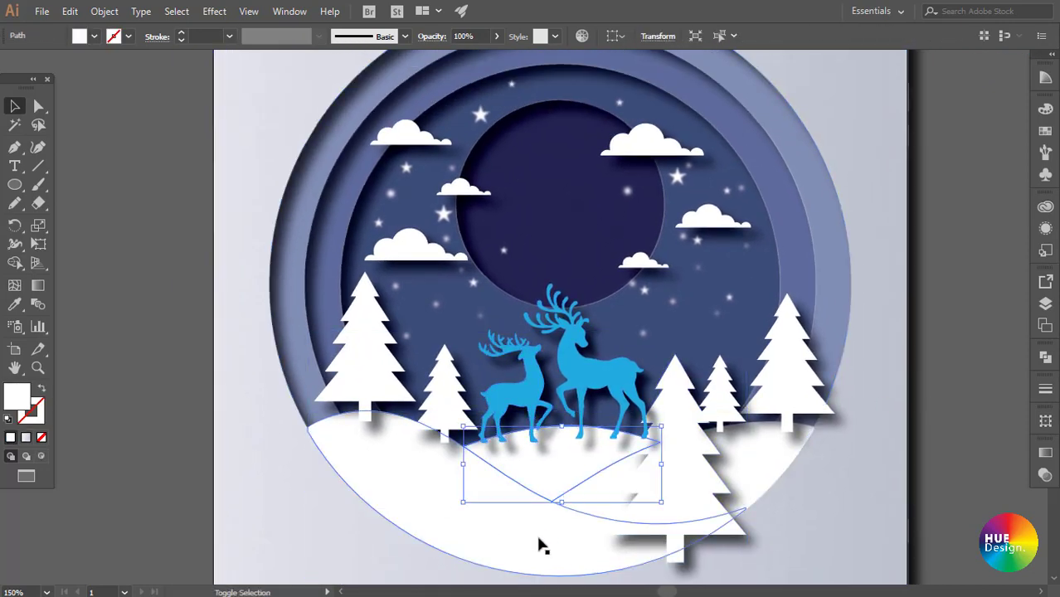
{"action": "left_click", "coordinate": [760, 463], "text": "shift"}
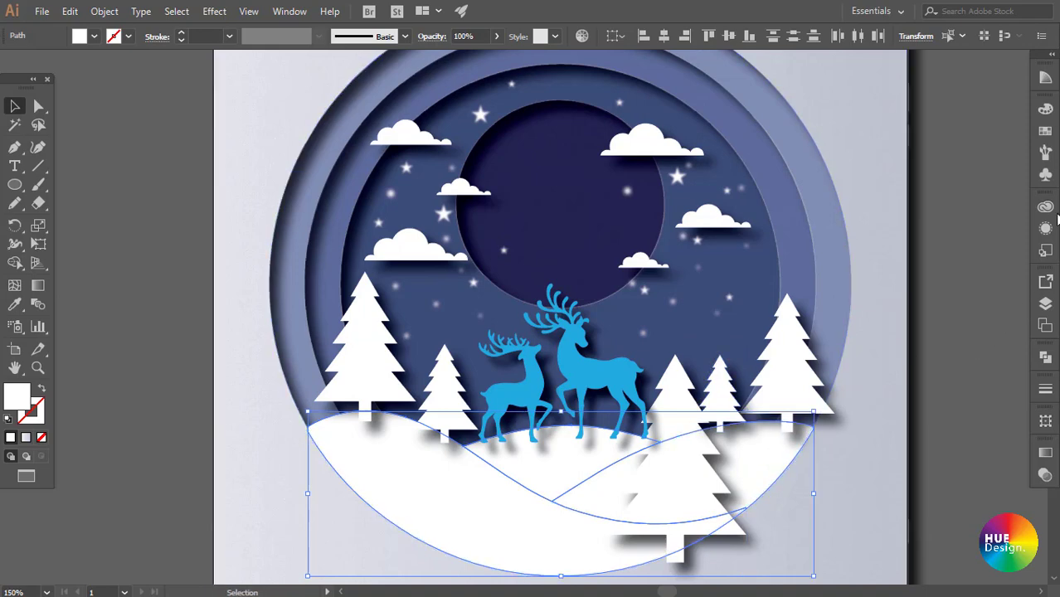
{"action": "left_click", "coordinate": [1046, 229]}
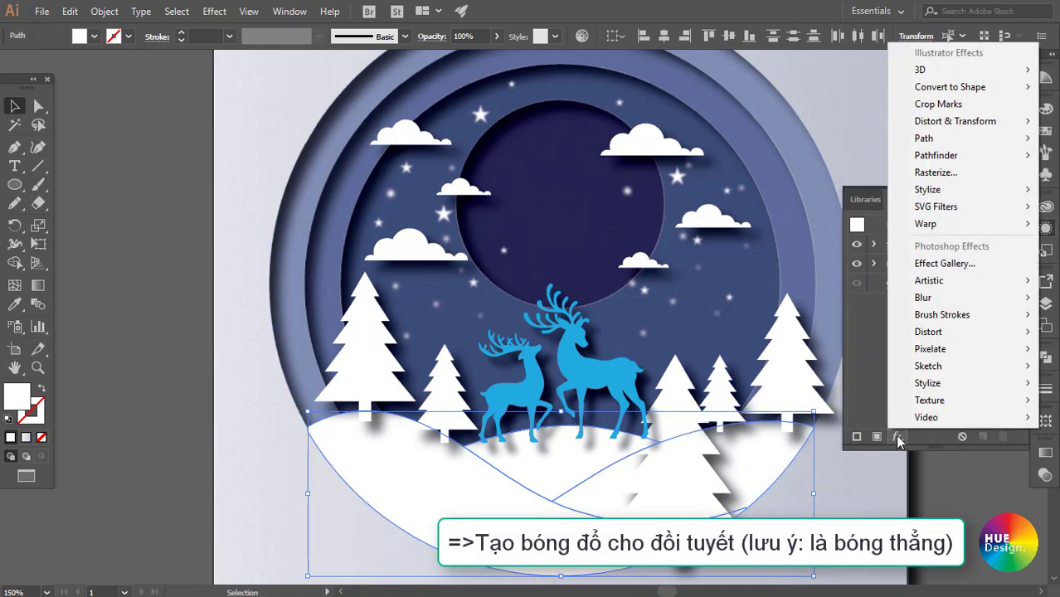
{"action": "left_click", "coordinate": [898, 437]}
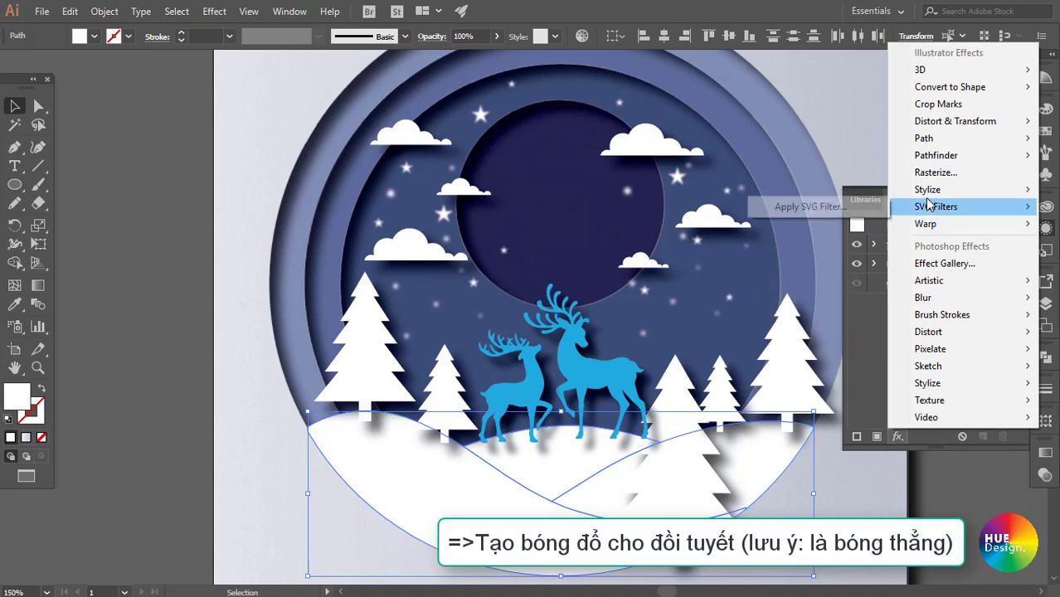
{"action": "mouse_move", "coordinate": [927, 189]}
{"action": "left_click", "coordinate": [830, 190]}
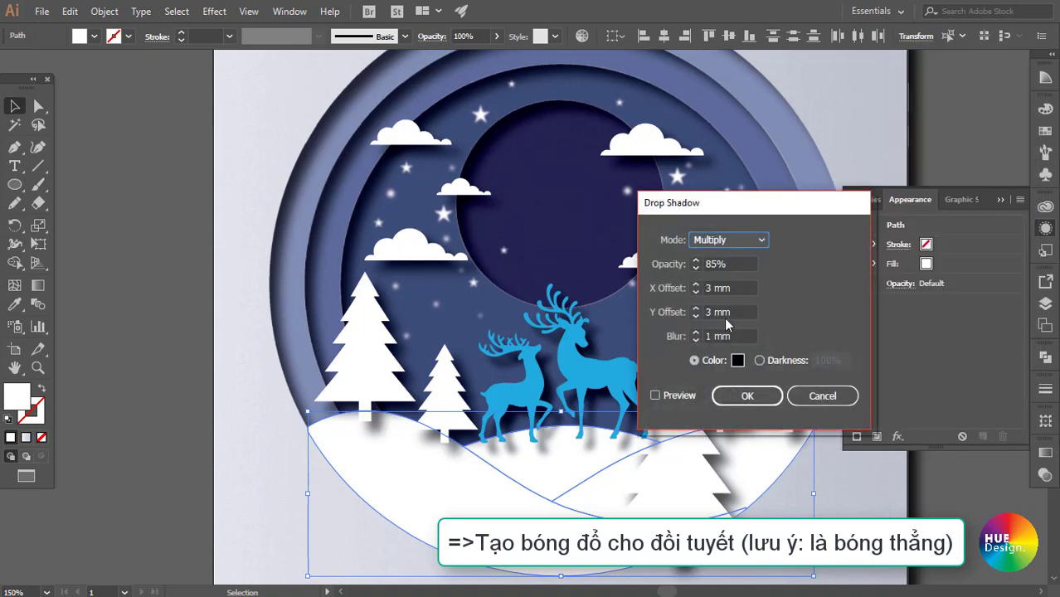
- Set the hills' drop shadow X and Y offsets to 0 mm and apply it
{"action": "left_click", "coordinate": [677, 396]}
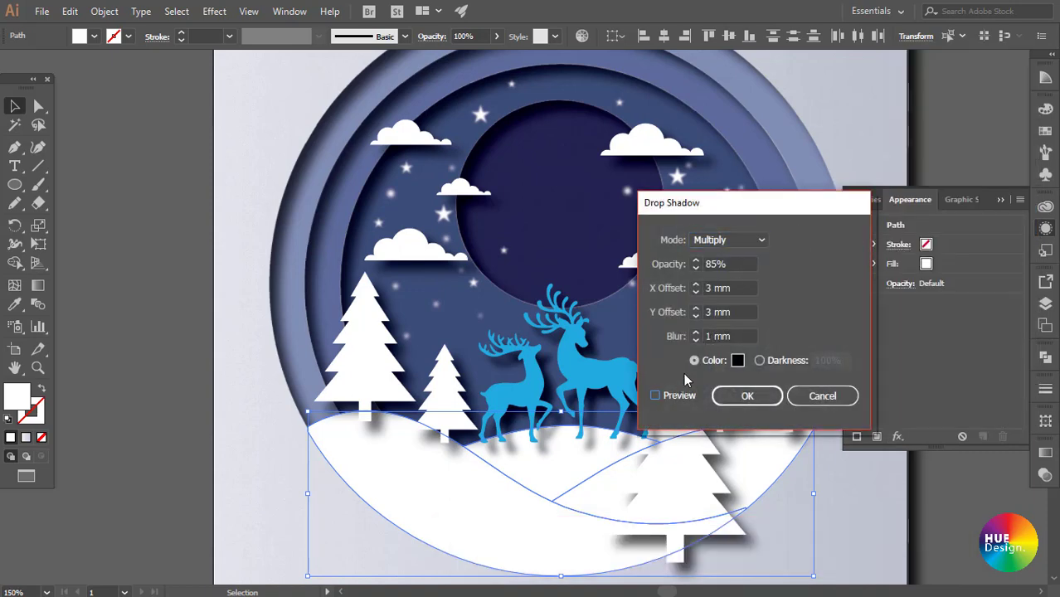
{"action": "double_click", "coordinate": [712, 288]}
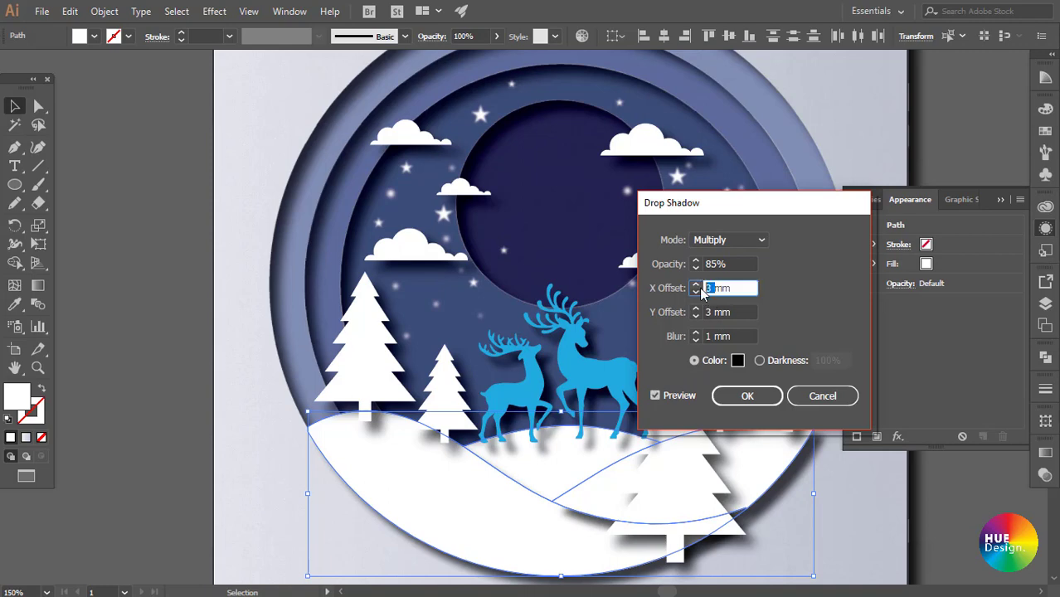
{"action": "key", "text": "Tab"}
{"action": "type", "text": "0"}
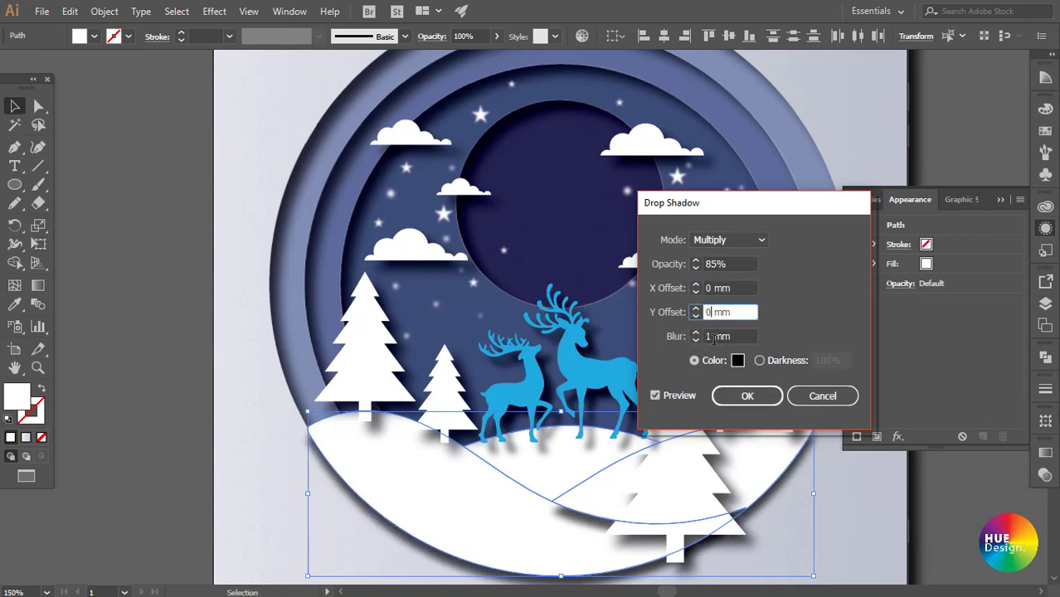
{"action": "double_click", "coordinate": [711, 336]}
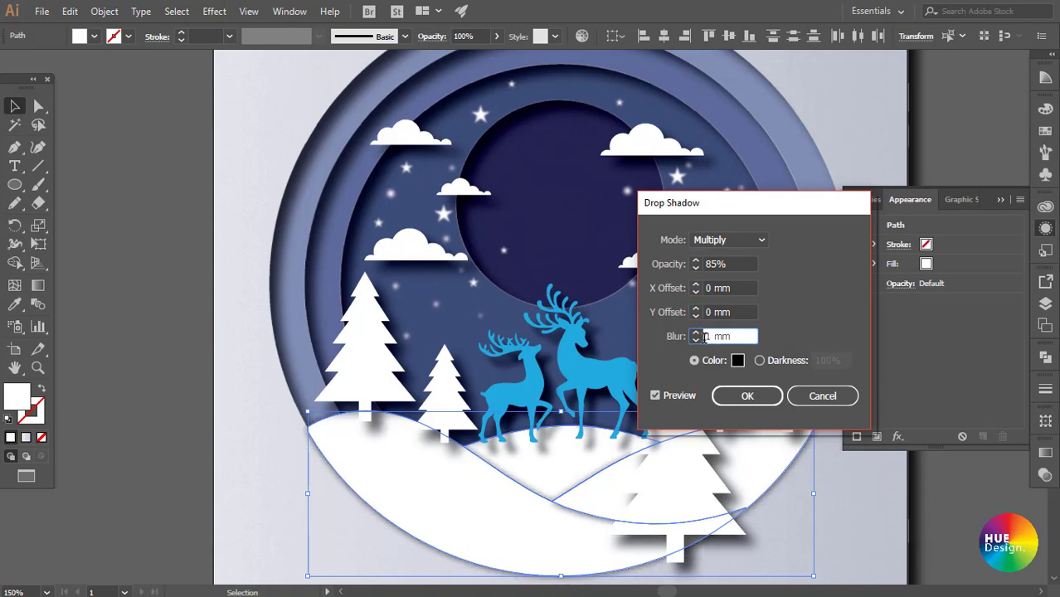
{"action": "left_click", "coordinate": [747, 395]}
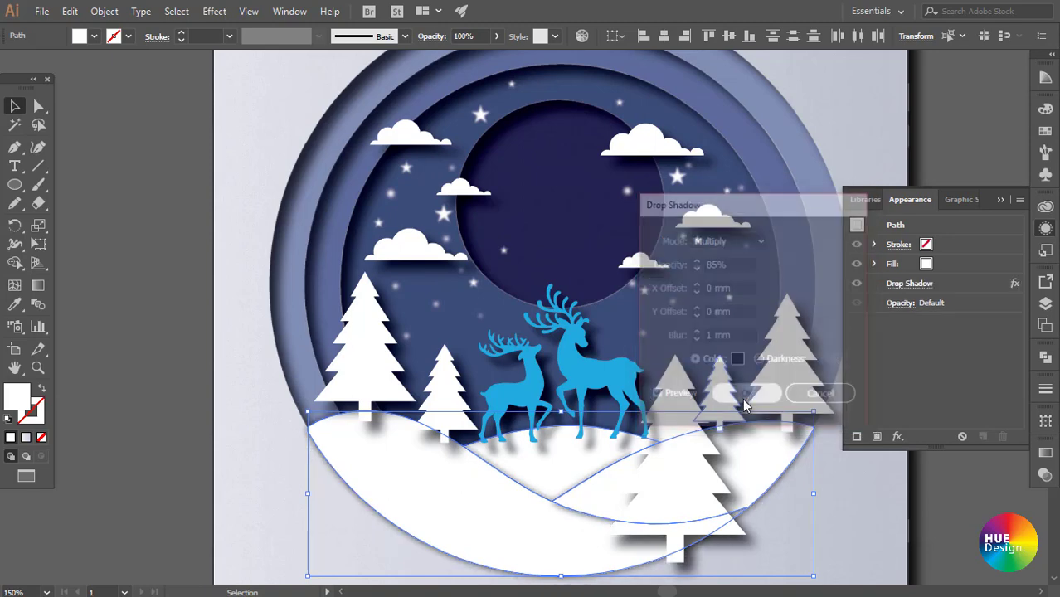
{"action": "left_click", "coordinate": [945, 503]}
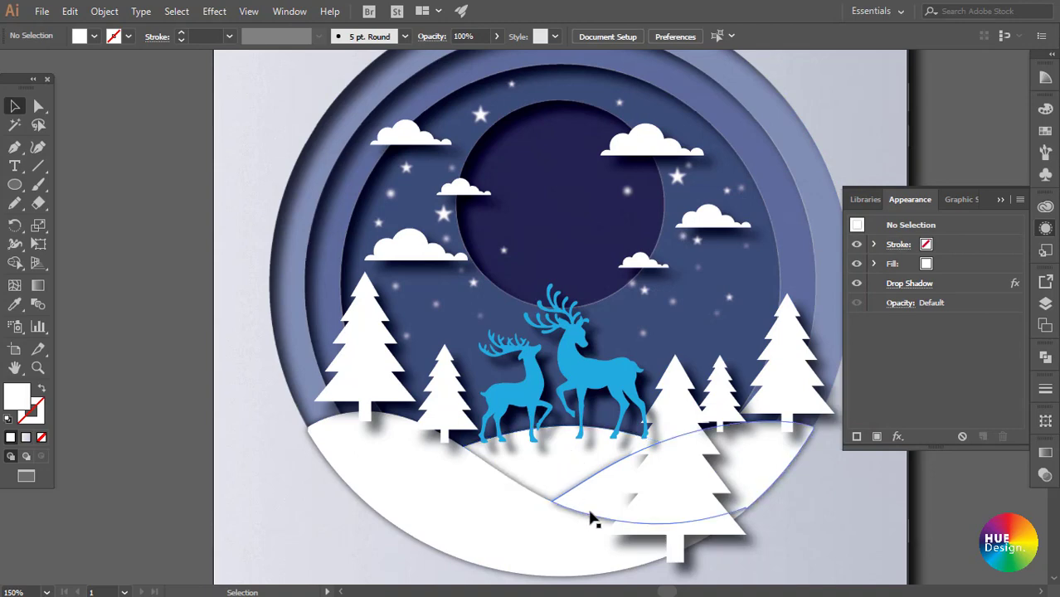
{"action": "left_click", "coordinate": [558, 514]}
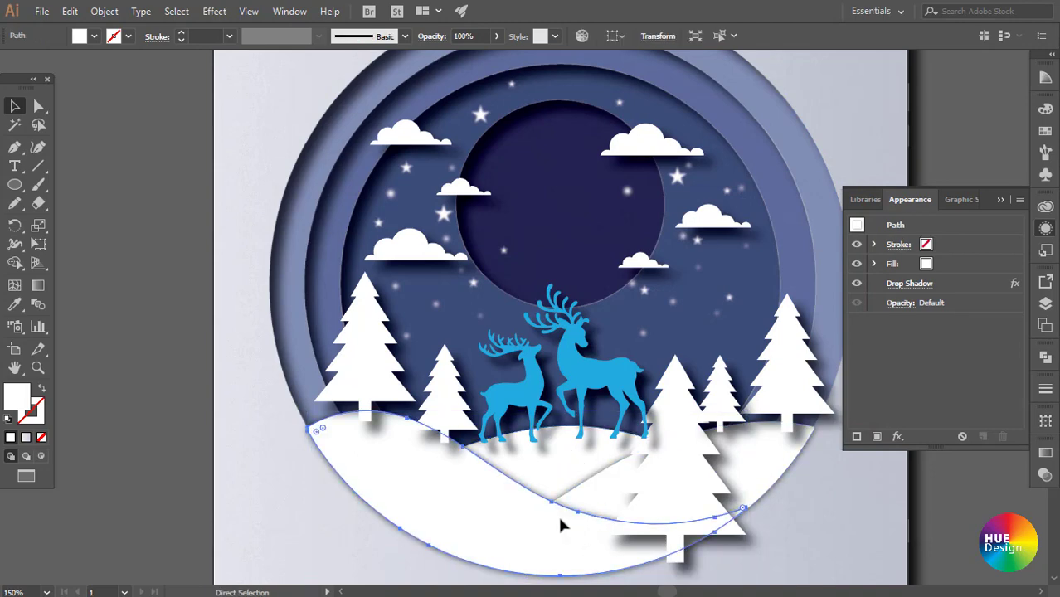
{"action": "left_click", "coordinate": [938, 518]}
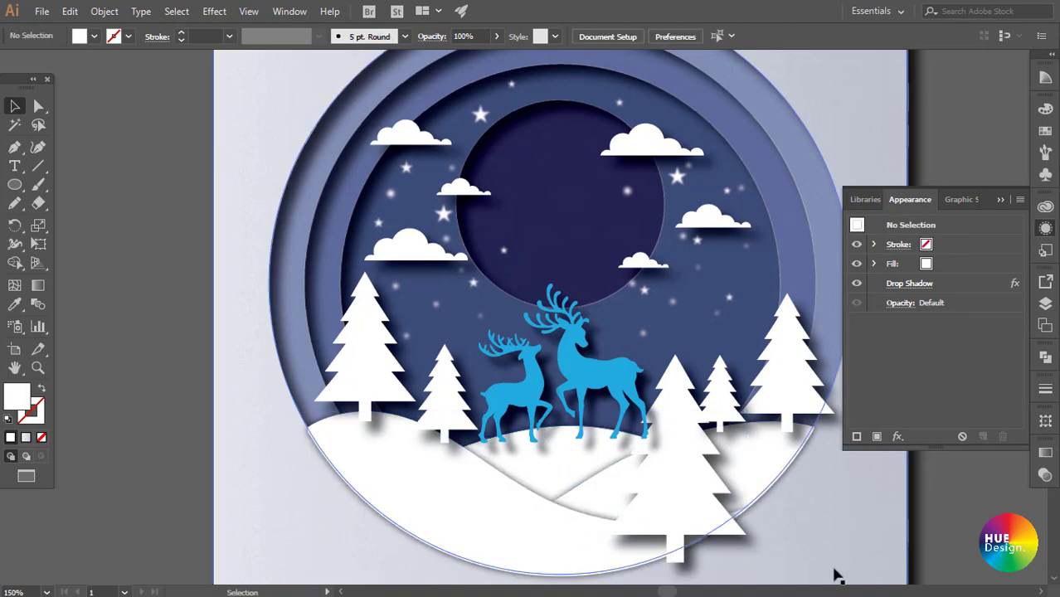
- Fill both reindeer with the white swatch
{"action": "left_click", "coordinate": [536, 412]}
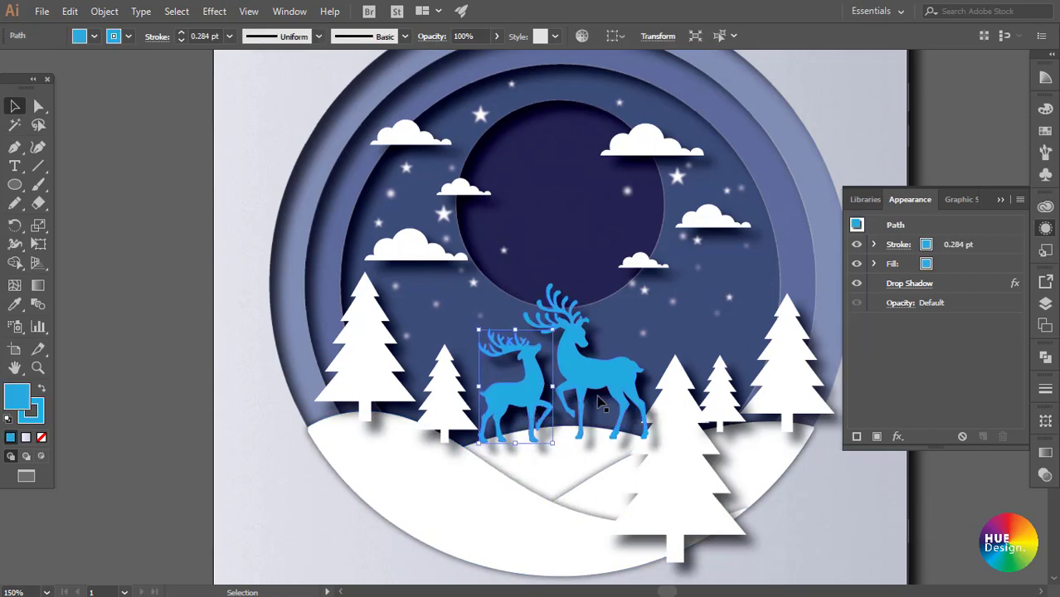
{"action": "left_click", "coordinate": [602, 389], "text": "shift"}
{"action": "left_click_drag", "start_coordinate": [602, 389], "coordinate": [603, 387]}
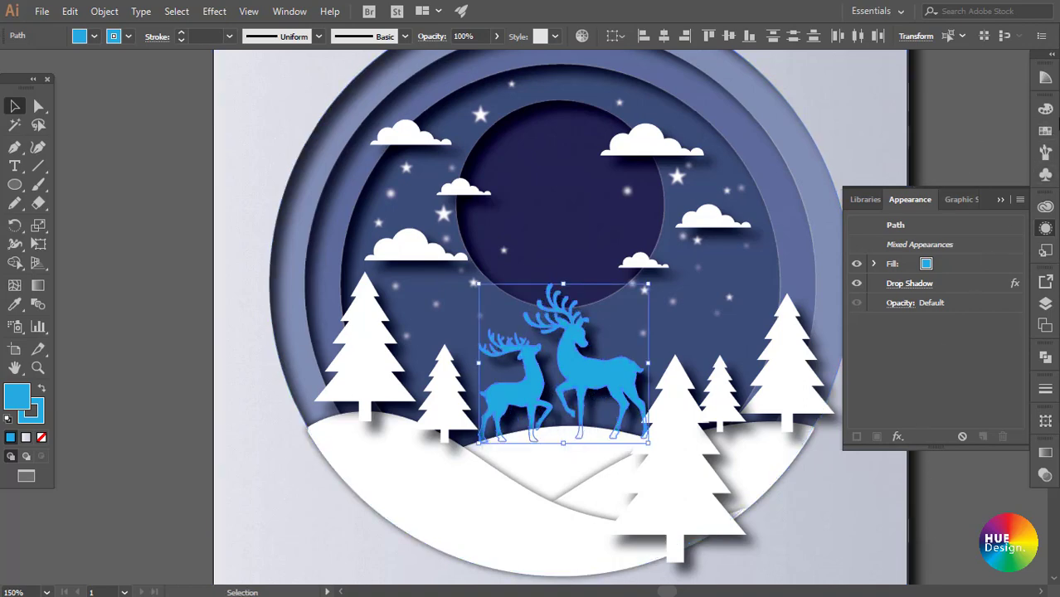
{"action": "left_click", "coordinate": [1046, 130]}
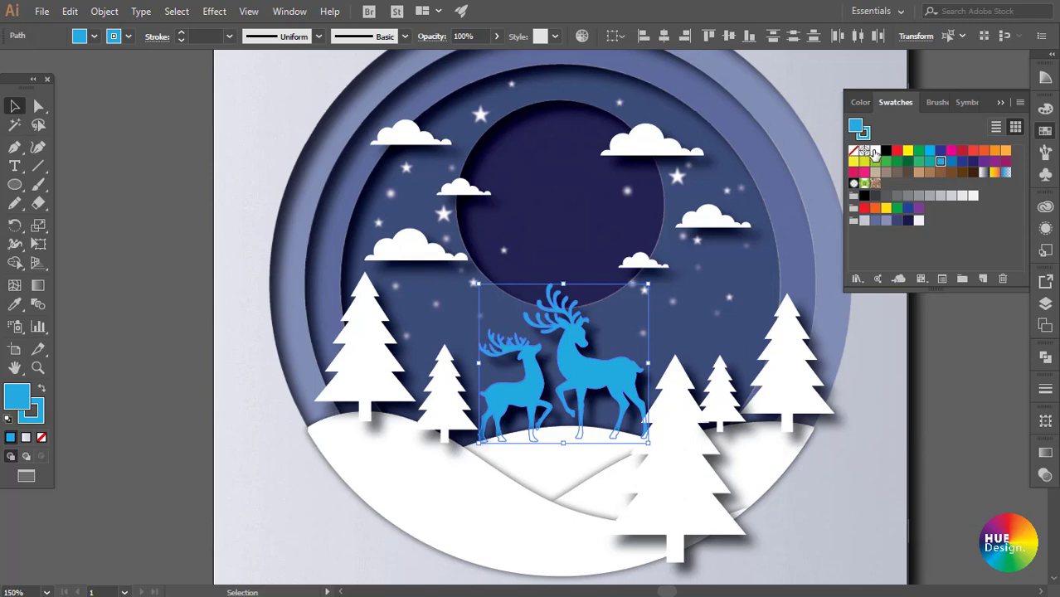
{"action": "left_click", "coordinate": [876, 152]}
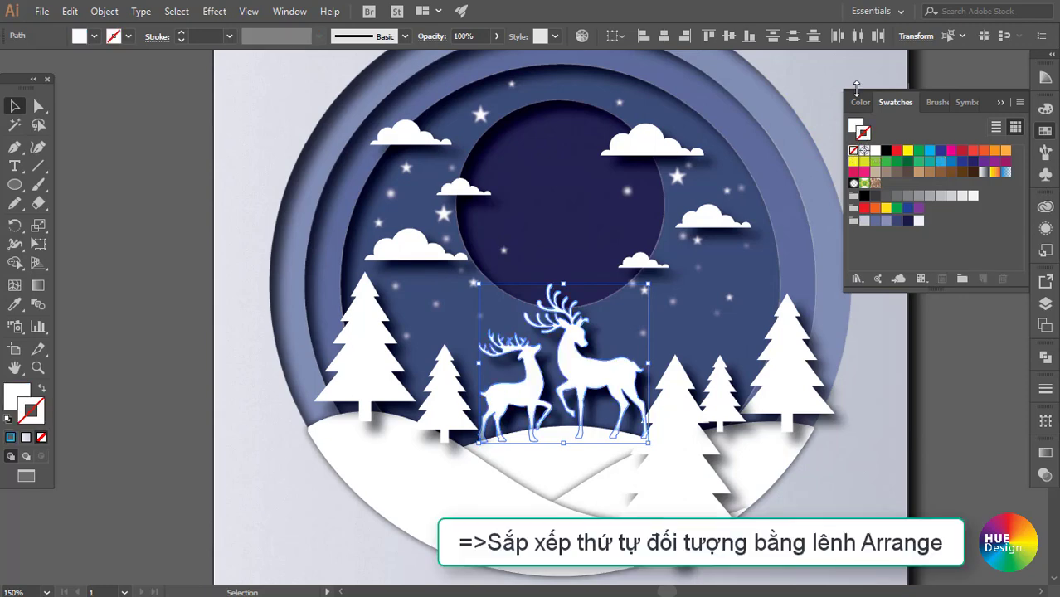
- Fill the background shape behind the circle with white and deselect
{"action": "key", "text": "ctrl+alt+bracketleft"}
{"action": "left_click", "coordinate": [855, 126]}
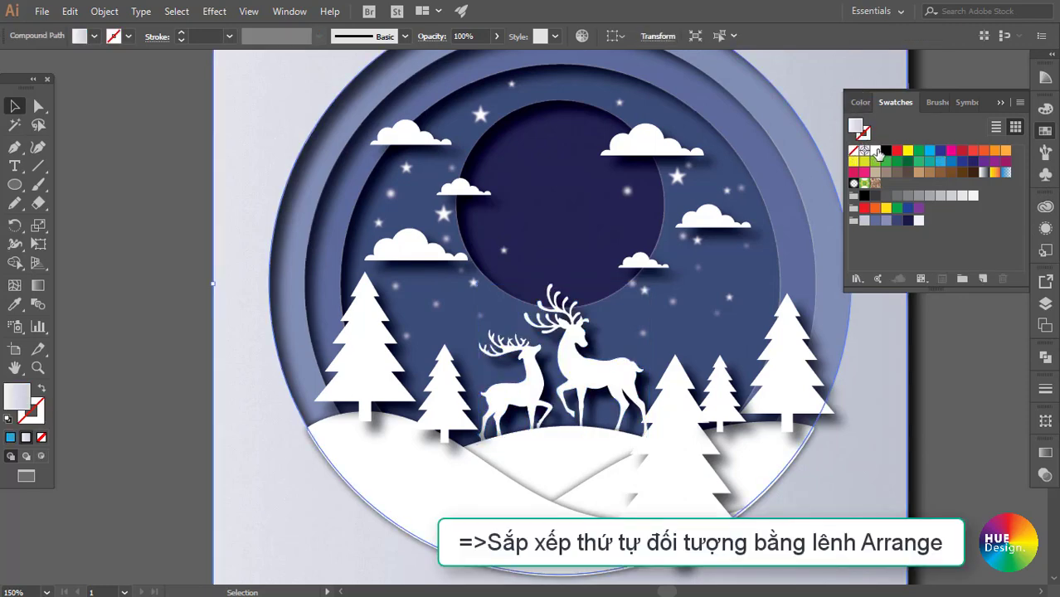
{"action": "left_click", "coordinate": [876, 152]}
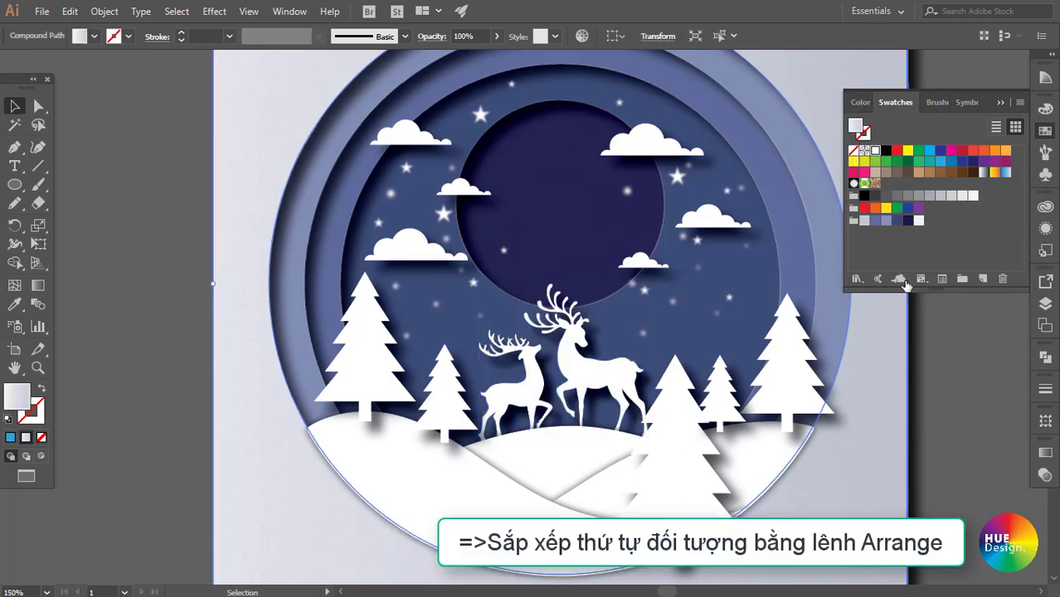
{"action": "left_click", "coordinate": [555, 397]}
{"action": "left_click", "coordinate": [956, 349]}
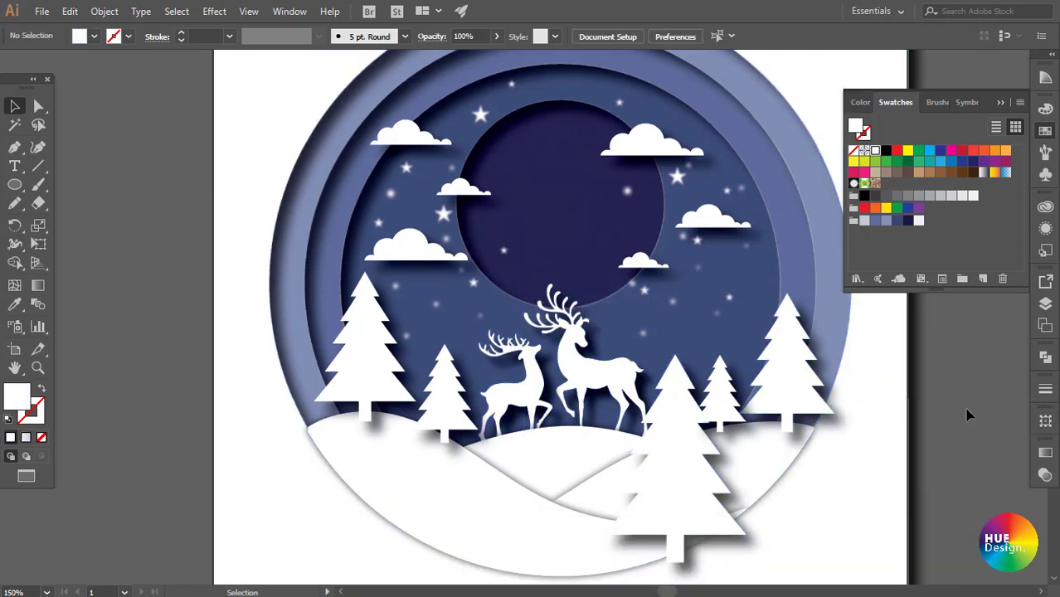
{"action": "left_click", "coordinate": [679, 456]}
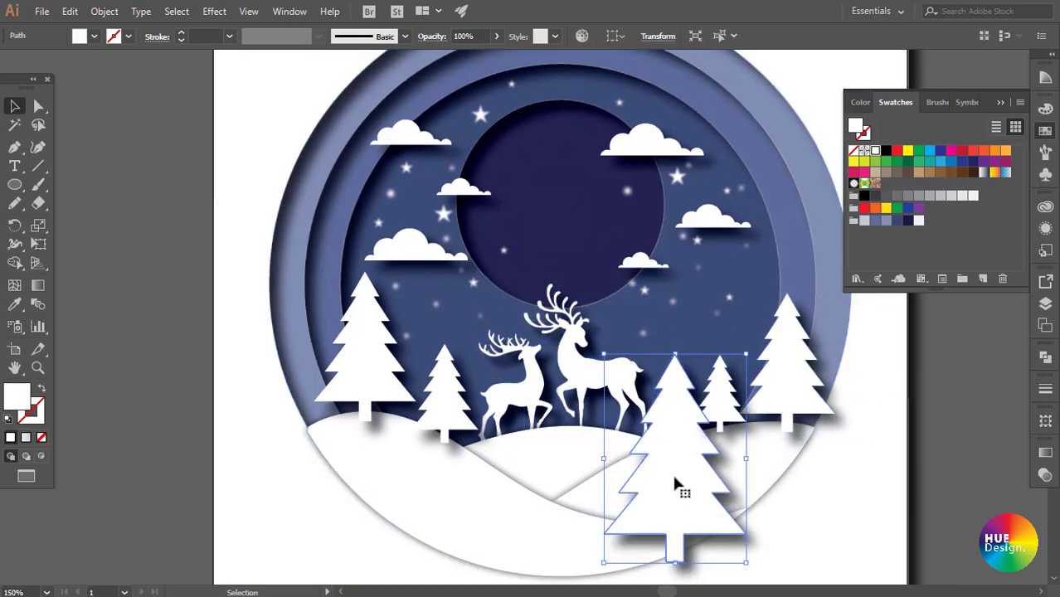
- Inspect the small right and left trees, checking their anchor points
{"action": "left_click", "coordinate": [725, 419]}
{"action": "left_click", "coordinate": [777, 382], "text": "shift"}
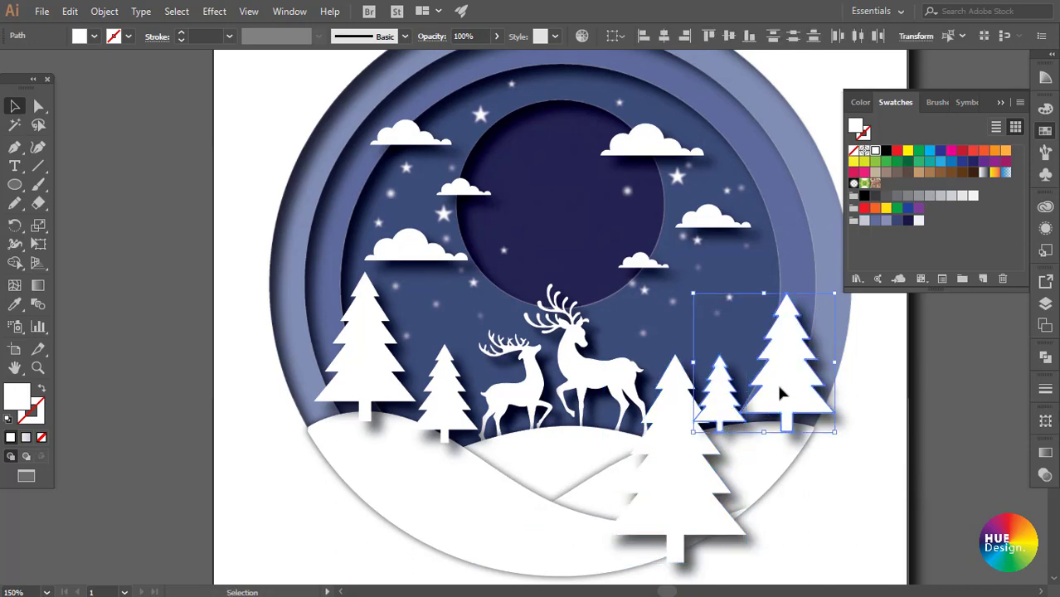
{"action": "left_click", "coordinate": [936, 427]}
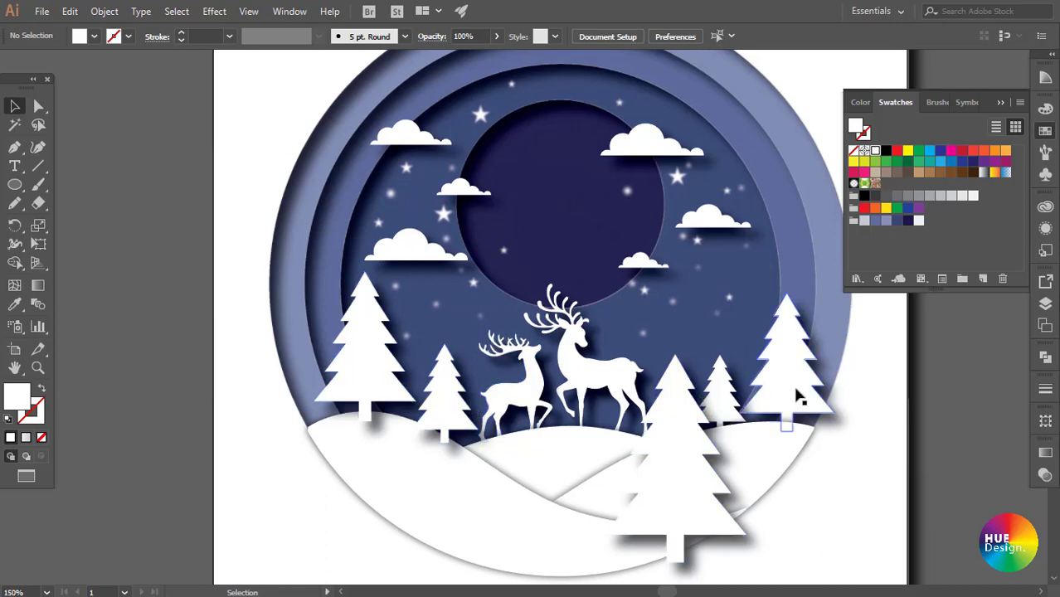
{"action": "left_click", "coordinate": [728, 402]}
{"action": "key", "text": "a"}
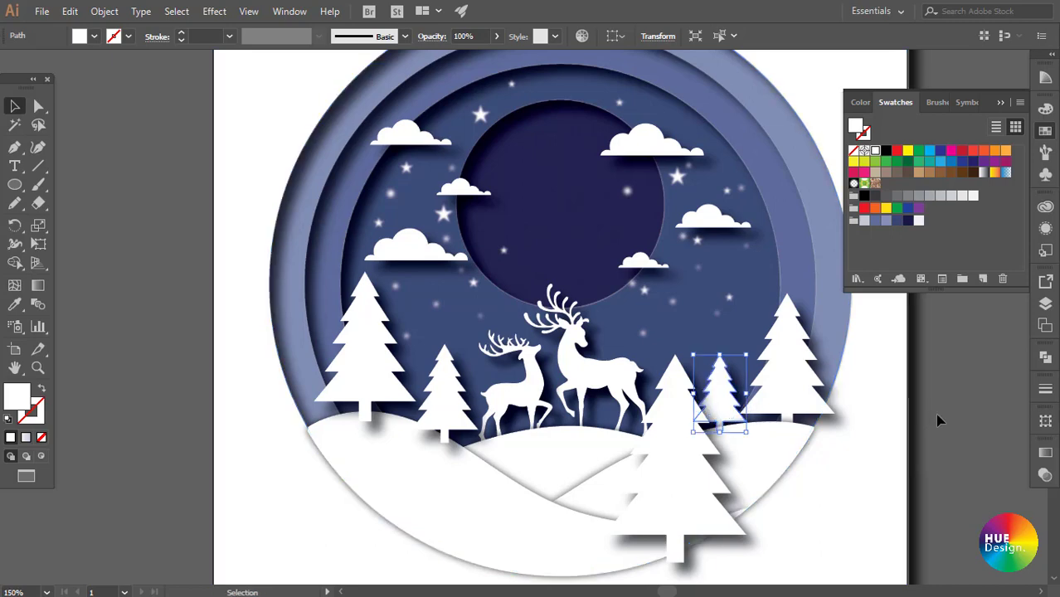
{"action": "key", "text": "v"}
{"action": "left_click", "coordinate": [921, 419]}
{"action": "left_click", "coordinate": [440, 404]}
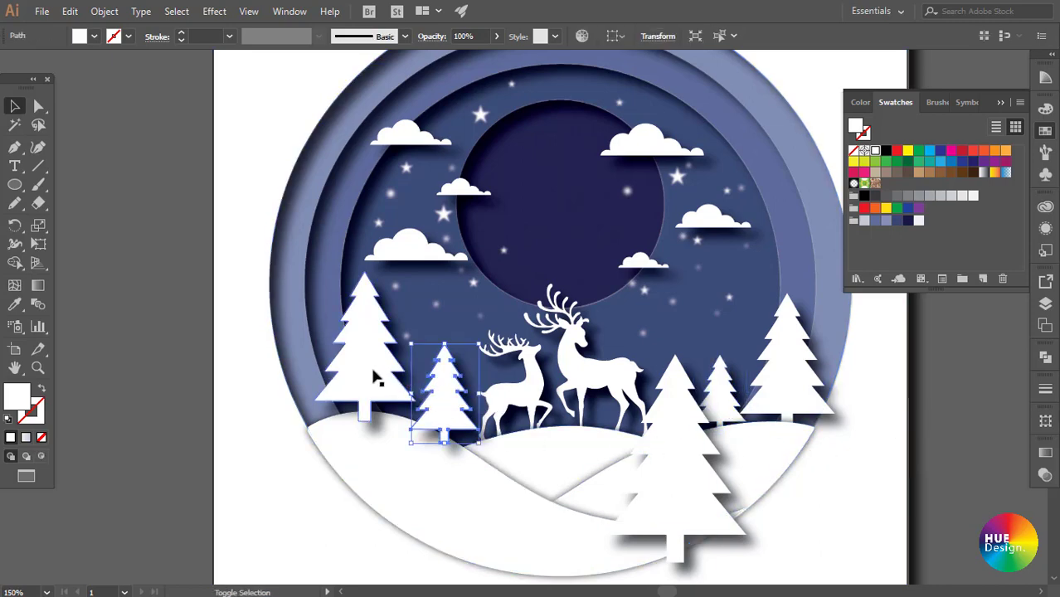
{"action": "left_click", "coordinate": [380, 380], "text": "shift"}
{"action": "key", "text": "a"}
{"action": "key", "text": "v"}
- Bring the snowy hill in front of the large front tree and view at 100%
{"action": "left_click", "coordinate": [904, 432]}
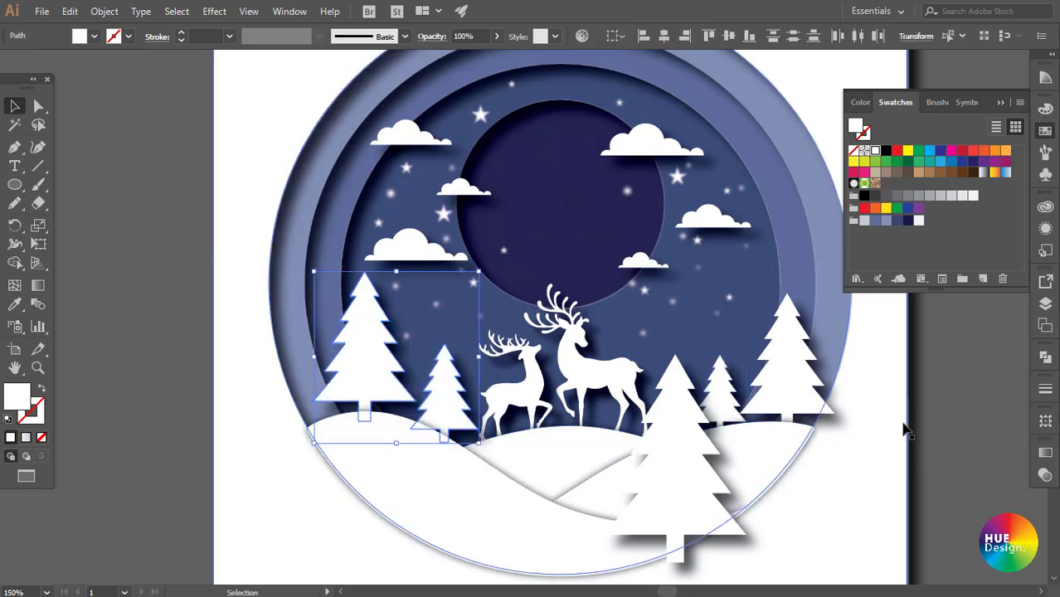
{"action": "left_click", "coordinate": [691, 478]}
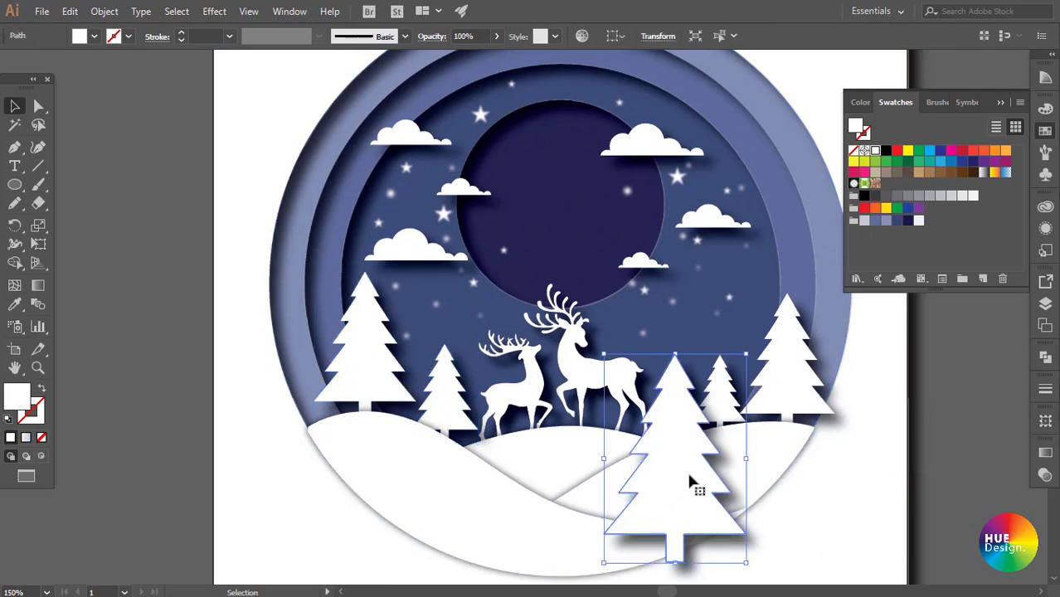
{"action": "key", "text": "ctrl+["}
{"action": "left_click", "coordinate": [798, 491]}
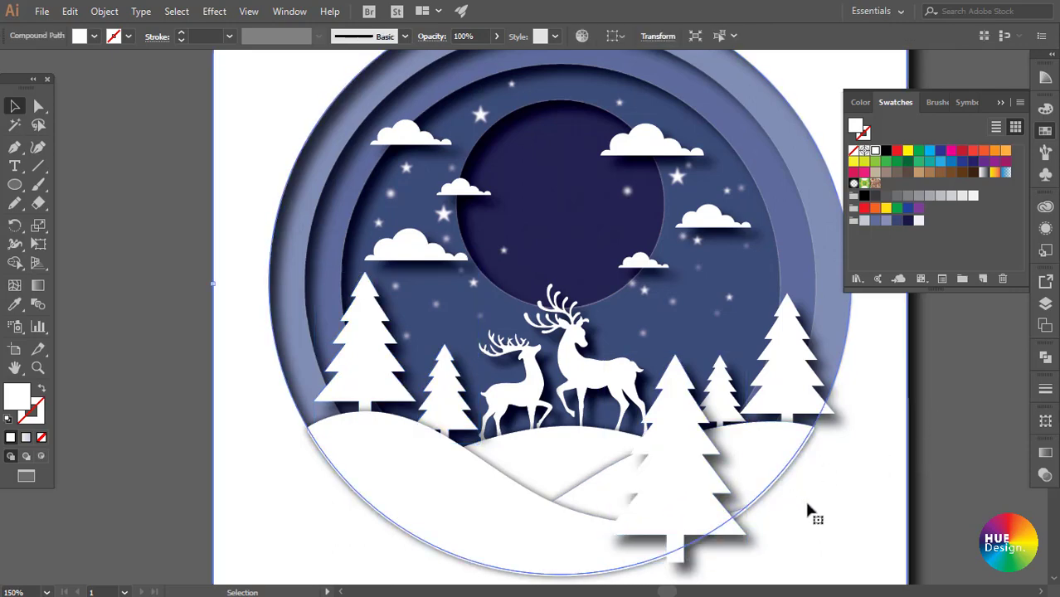
{"action": "key", "text": "ctrl+]"}
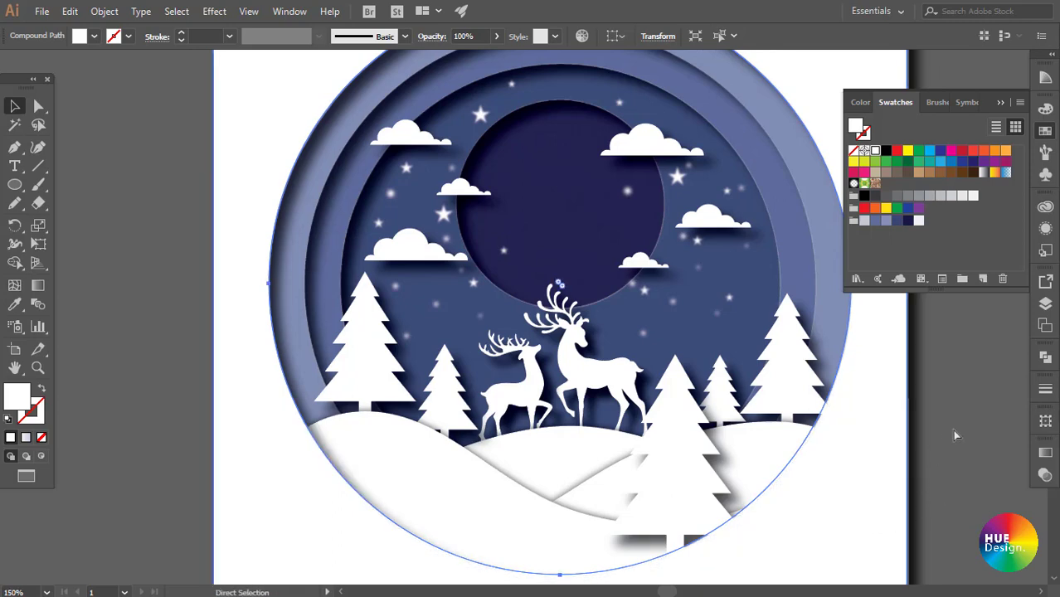
{"action": "key", "text": "ctrl+1"}
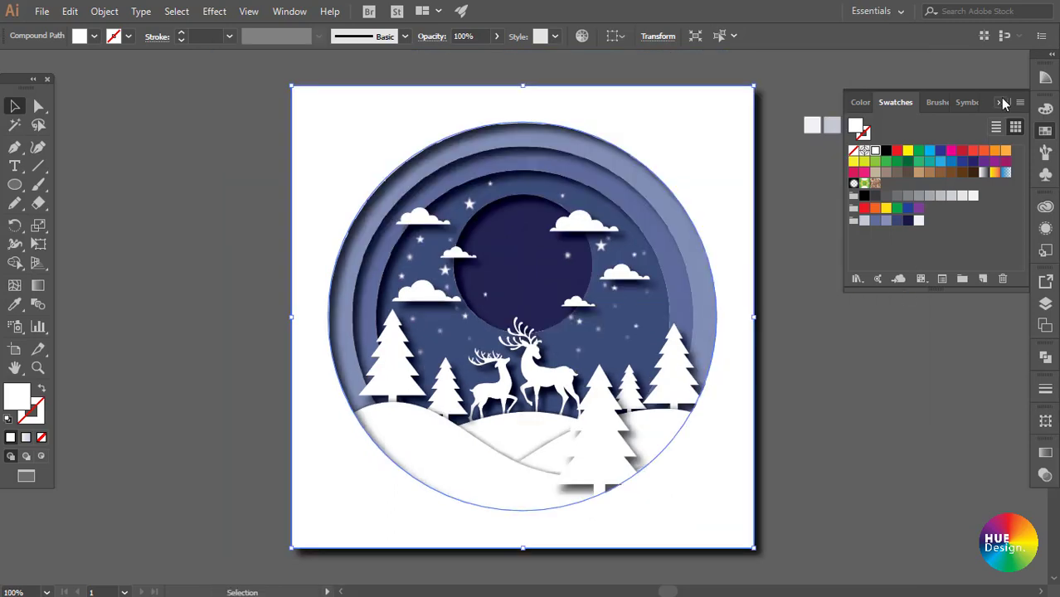
{"action": "left_click", "coordinate": [1001, 102]}
{"action": "left_click", "coordinate": [910, 308]}
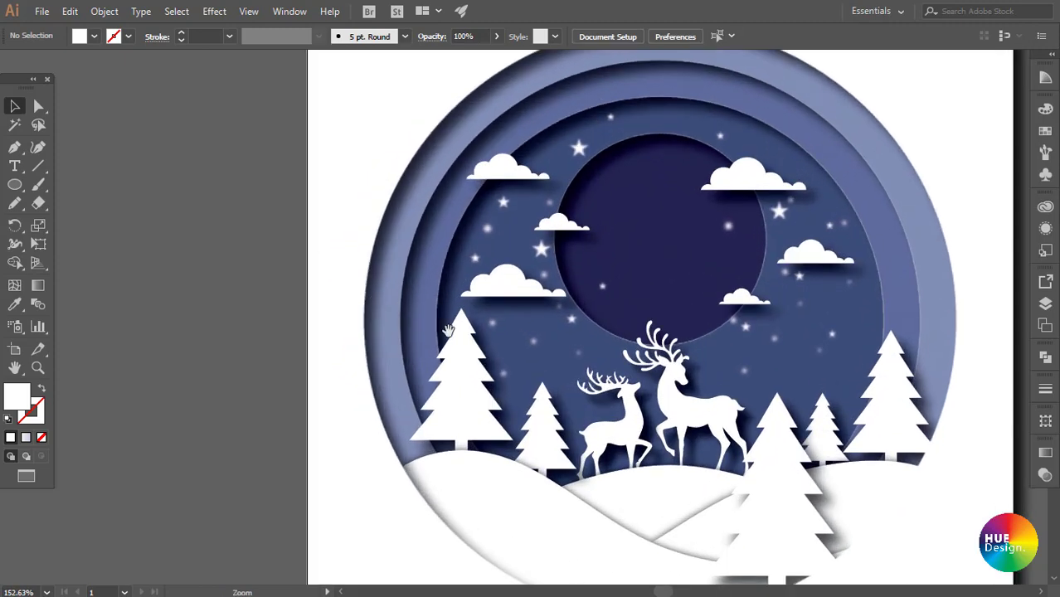
- Edit both hills' drop shadow to Multiply 85%, 0 mm offsets and 1.5 mm blur
{"action": "left_click_drag", "start_coordinate": [313, 256], "coordinate": [410, 411]}
{"action": "left_click", "coordinate": [410, 453]}
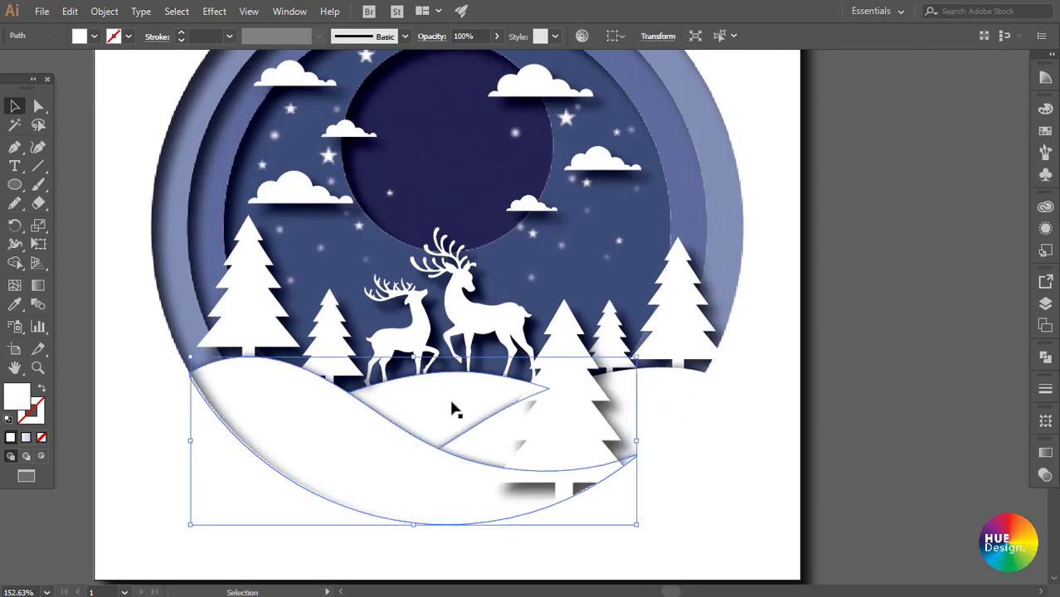
{"action": "left_click", "coordinate": [663, 389], "text": "shift"}
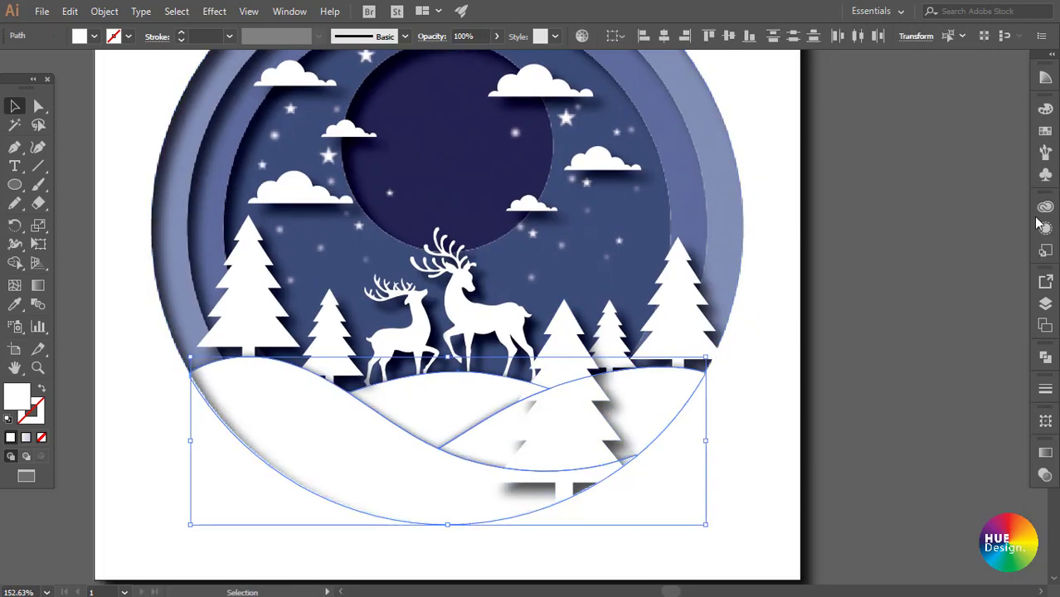
{"action": "left_click", "coordinate": [1046, 229]}
{"action": "left_click", "coordinate": [904, 284]}
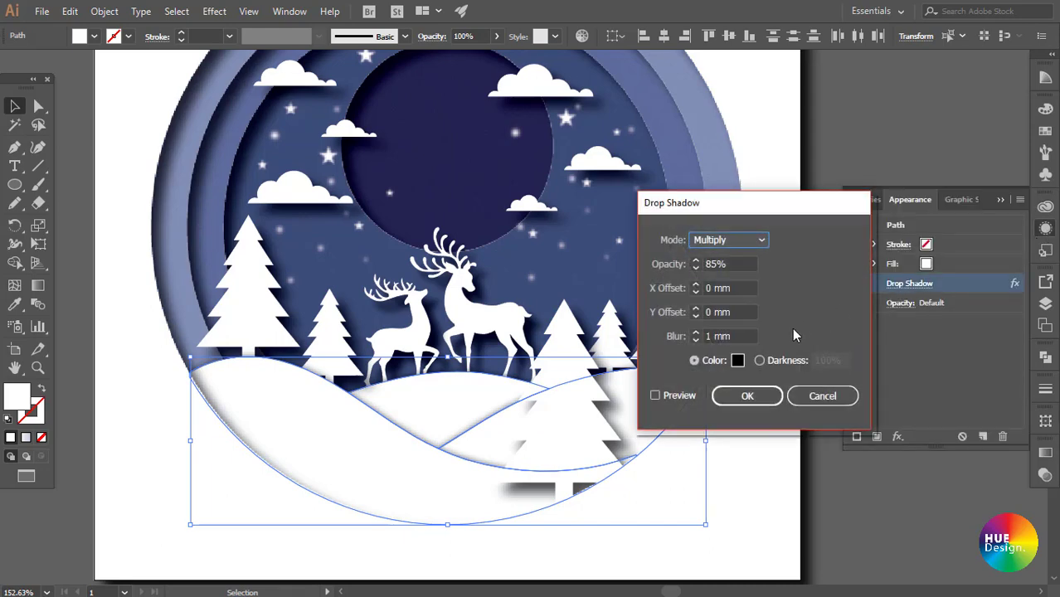
{"action": "left_click", "coordinate": [718, 337]}
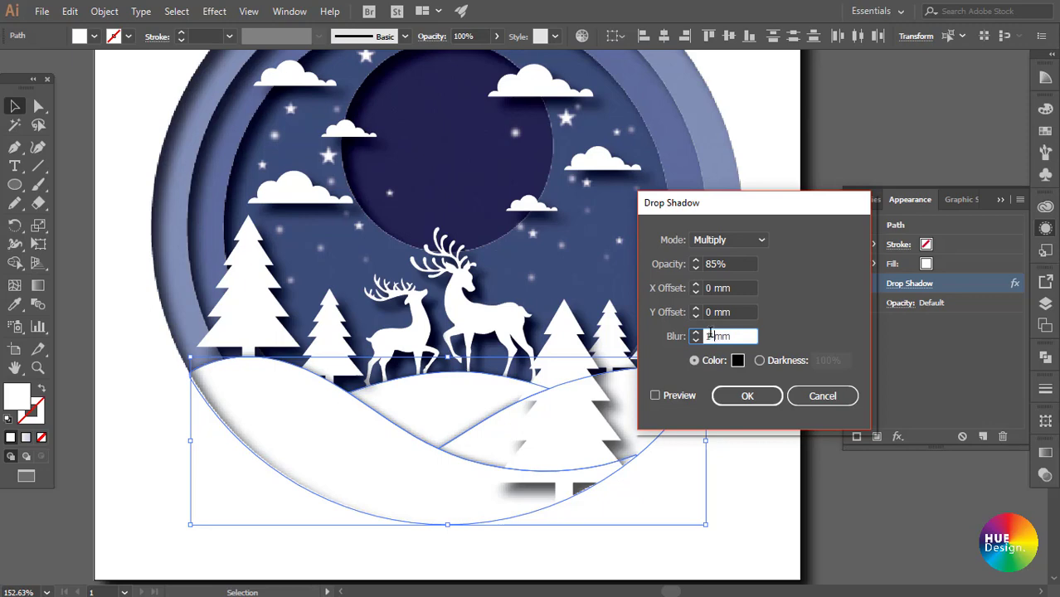
{"action": "type", "text": "2"}
{"action": "left_click", "coordinate": [671, 394]}
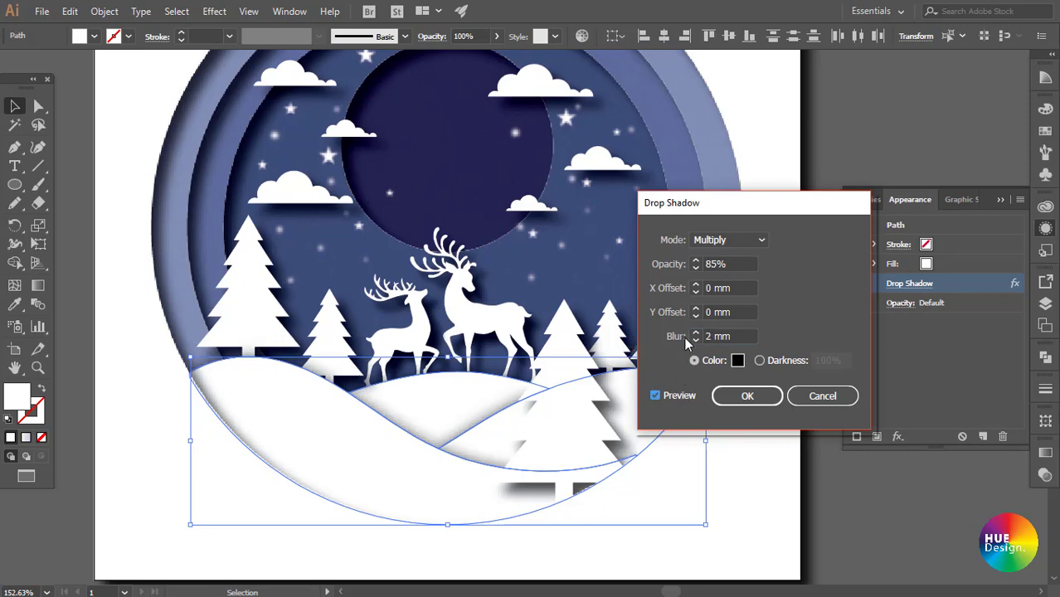
{"action": "left_click_drag", "start_coordinate": [715, 336], "coordinate": [707, 336]}
{"action": "type", "text": "1.5"}
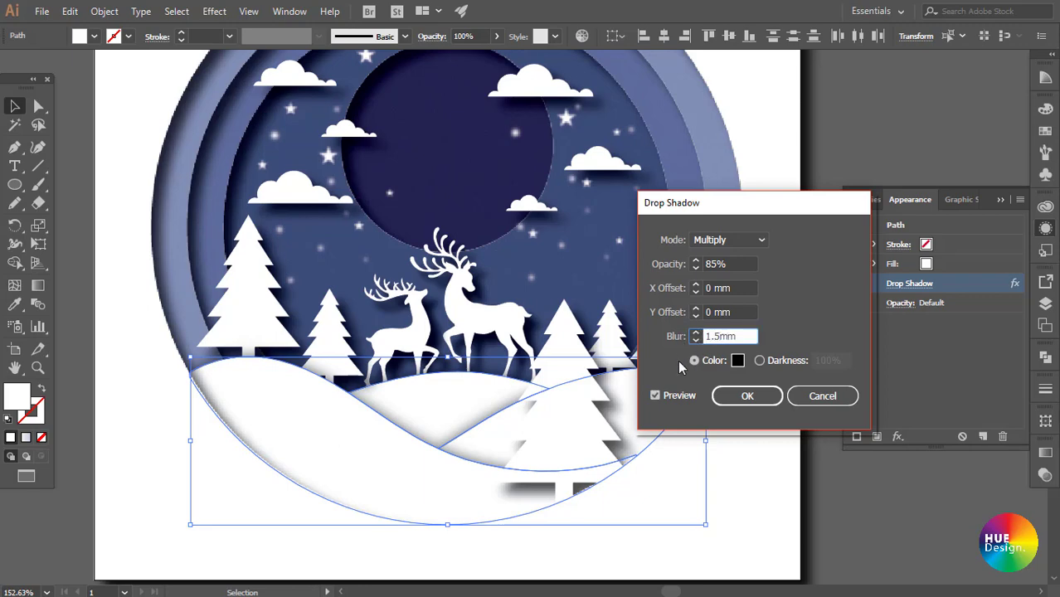
{"action": "left_click", "coordinate": [680, 395]}
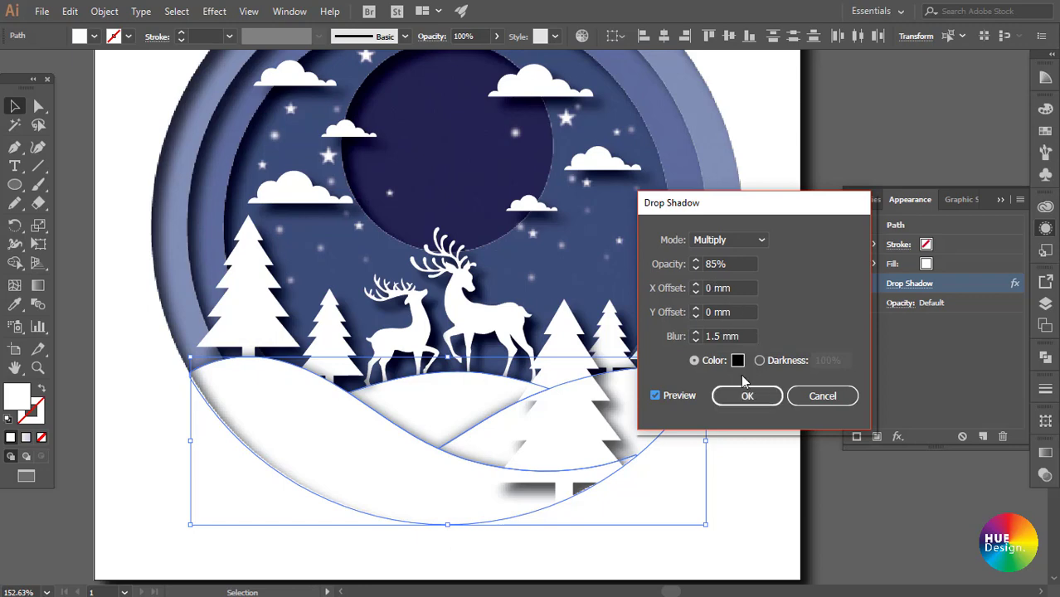
{"action": "left_click", "coordinate": [749, 395]}
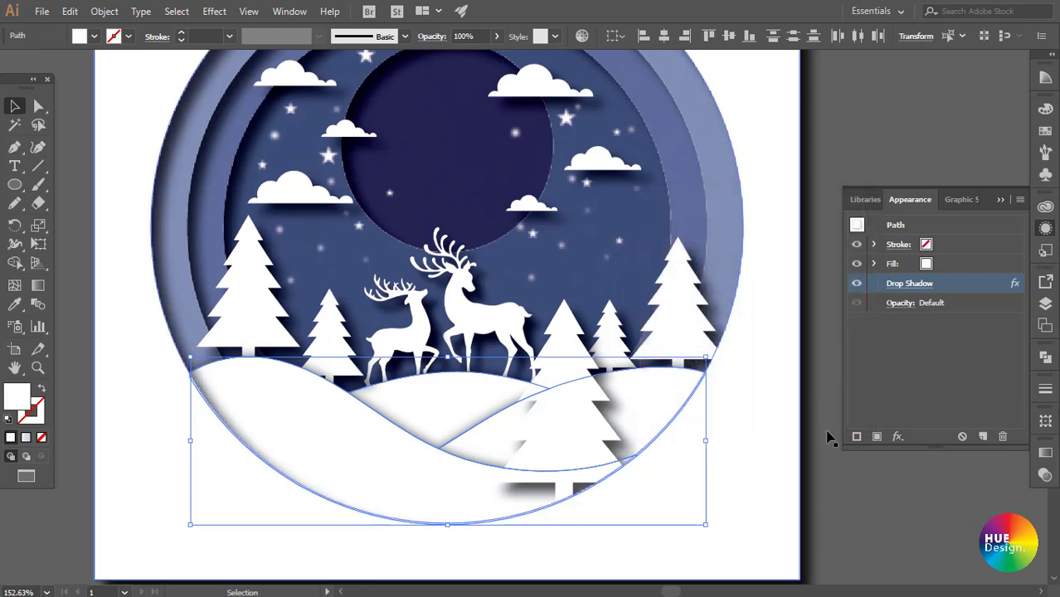
- Fill the white background square with a pale linear gradient
{"action": "left_click", "coordinate": [1001, 202]}
{"action": "left_click", "coordinate": [876, 351]}
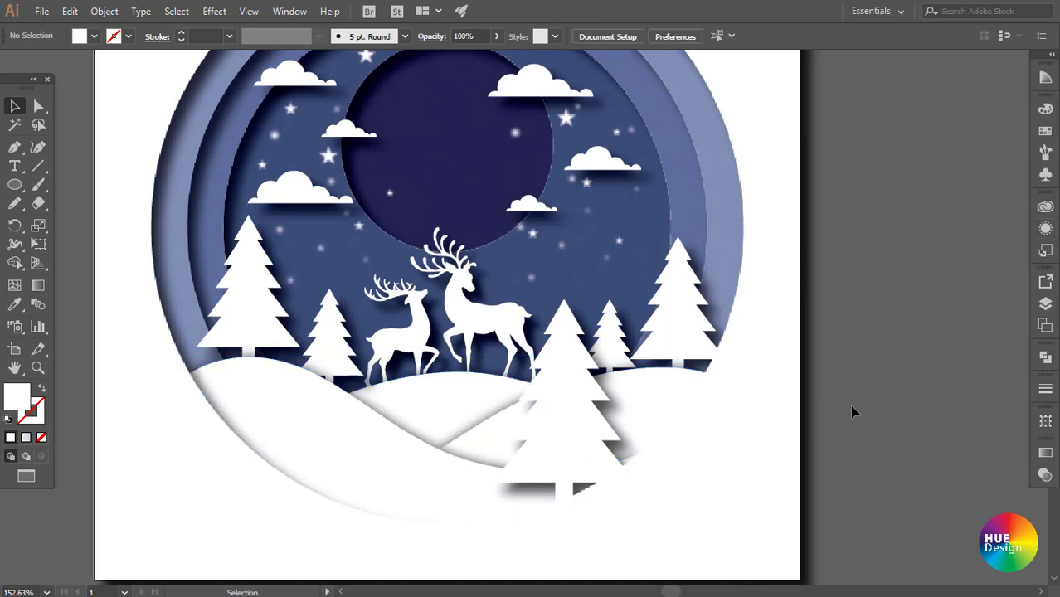
{"action": "key", "text": "ctrl+1"}
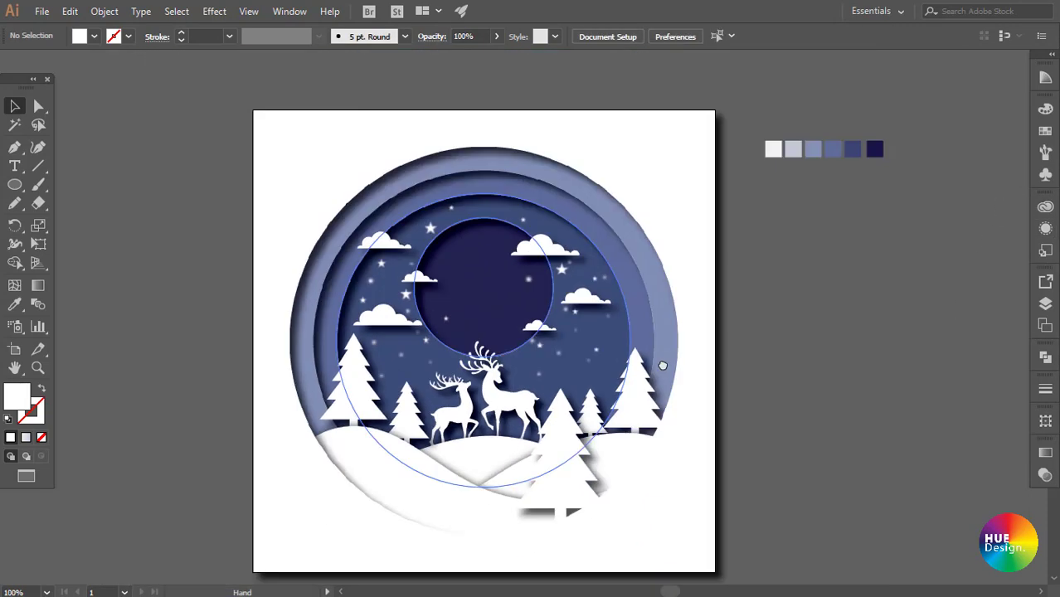
{"action": "left_click", "coordinate": [697, 502]}
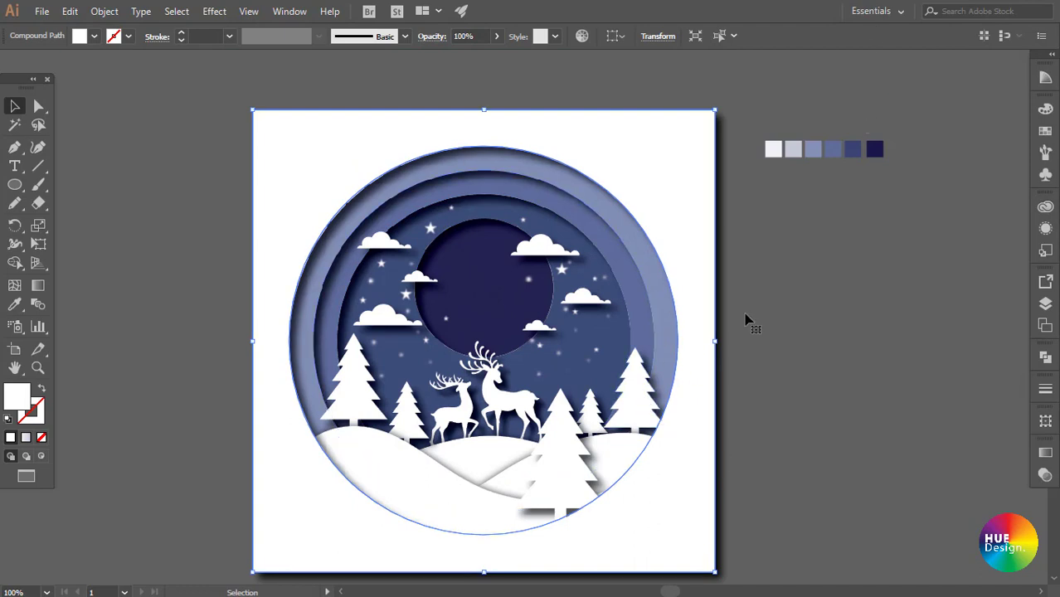
{"action": "left_click", "coordinate": [1045, 453]}
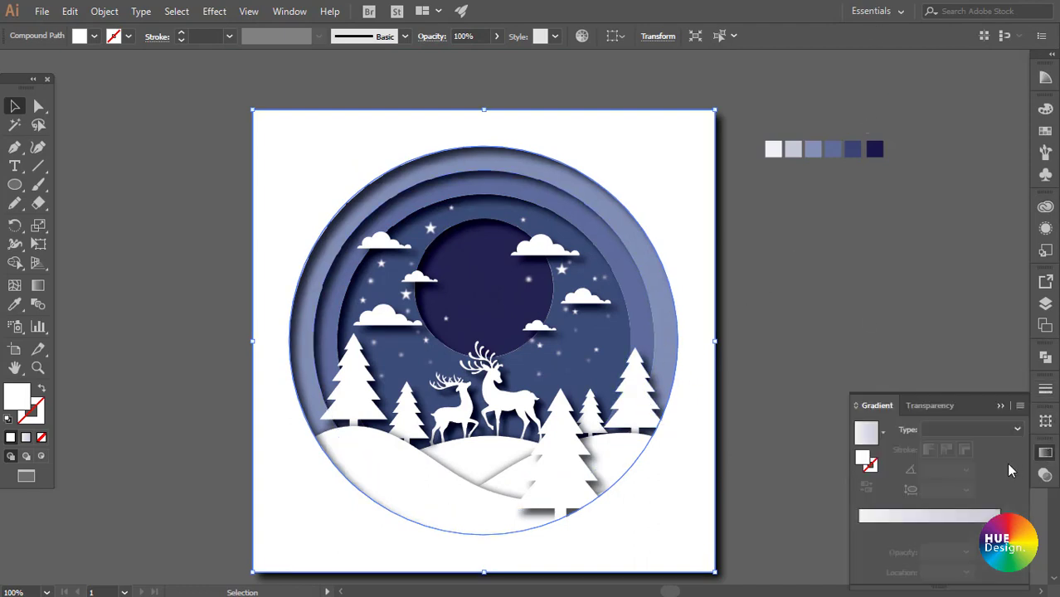
{"action": "left_click", "coordinate": [940, 517]}
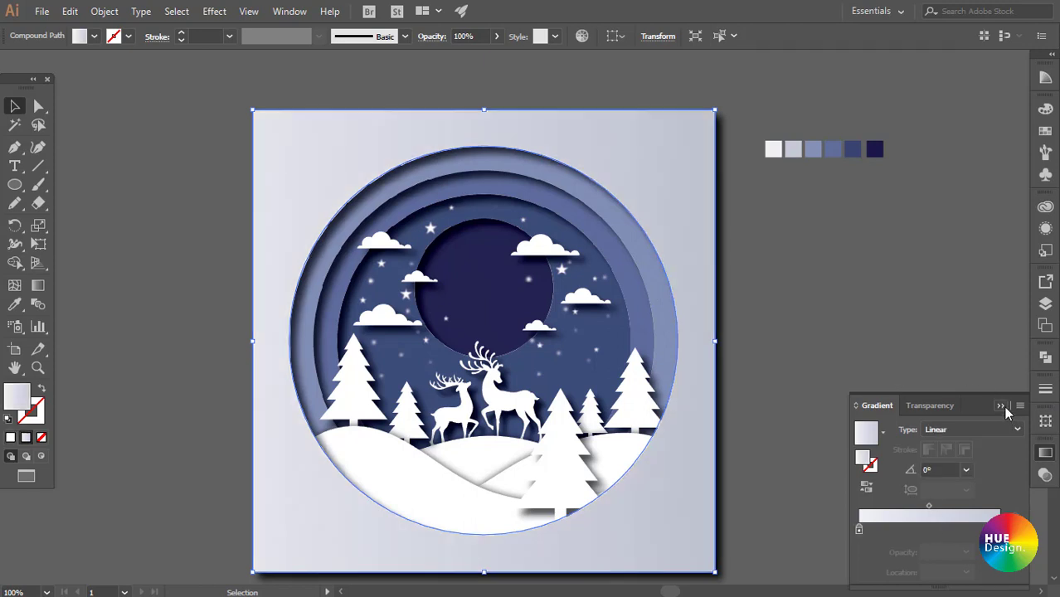
- Deselect and pan the view to review the finished gradient background
{"action": "left_click", "coordinate": [1000, 406]}
{"action": "left_click", "coordinate": [845, 339]}
{"action": "key", "text": "space"}
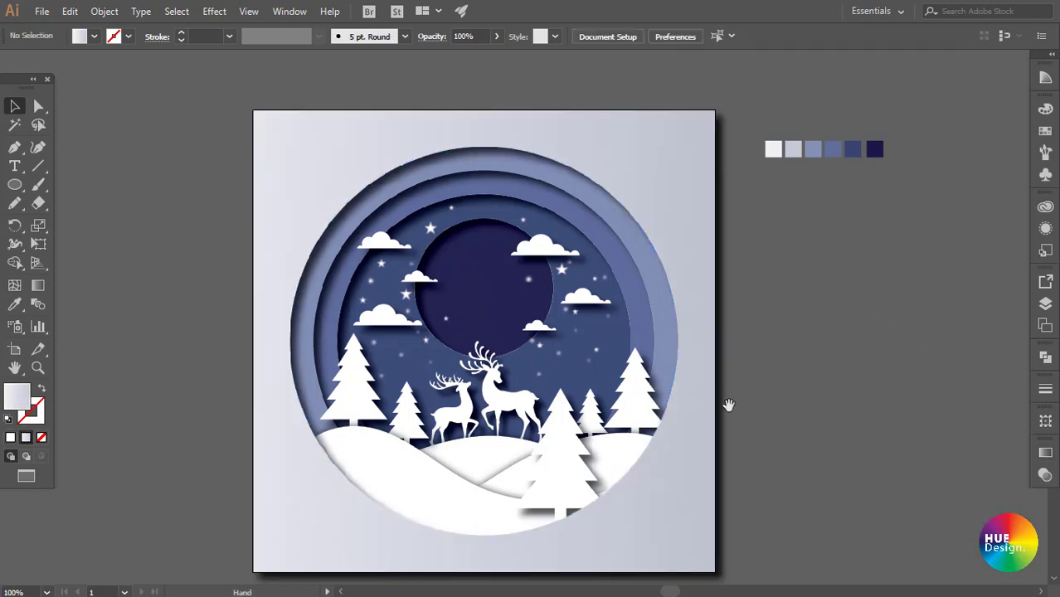
{"action": "left_click_drag", "start_coordinate": [728, 405], "coordinate": [723, 379]}
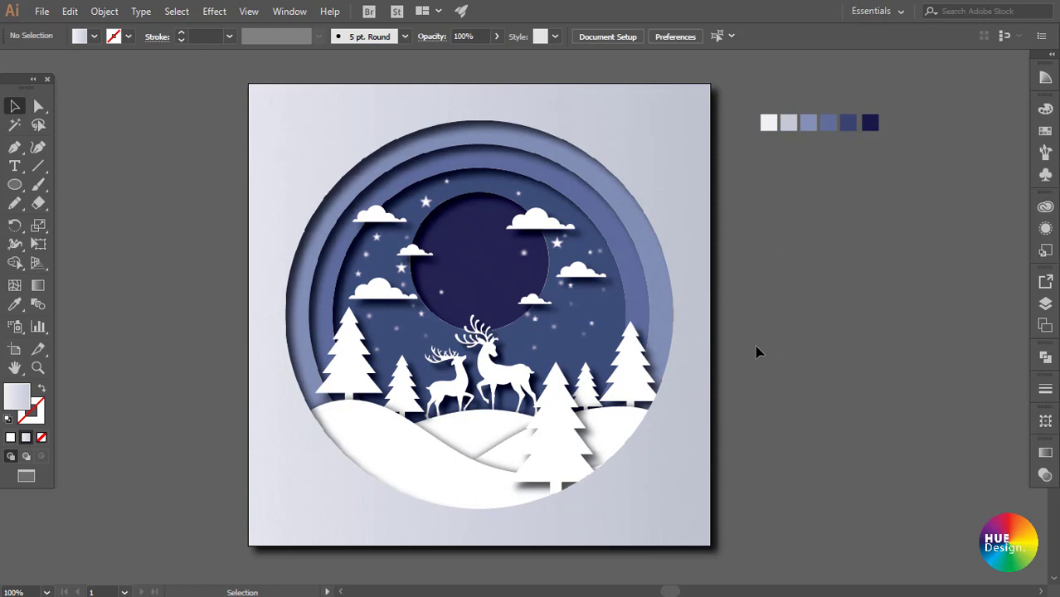
{"action": "scroll", "coordinate": [757, 353], "scroll_direction": "up", "scroll_amount": 1}
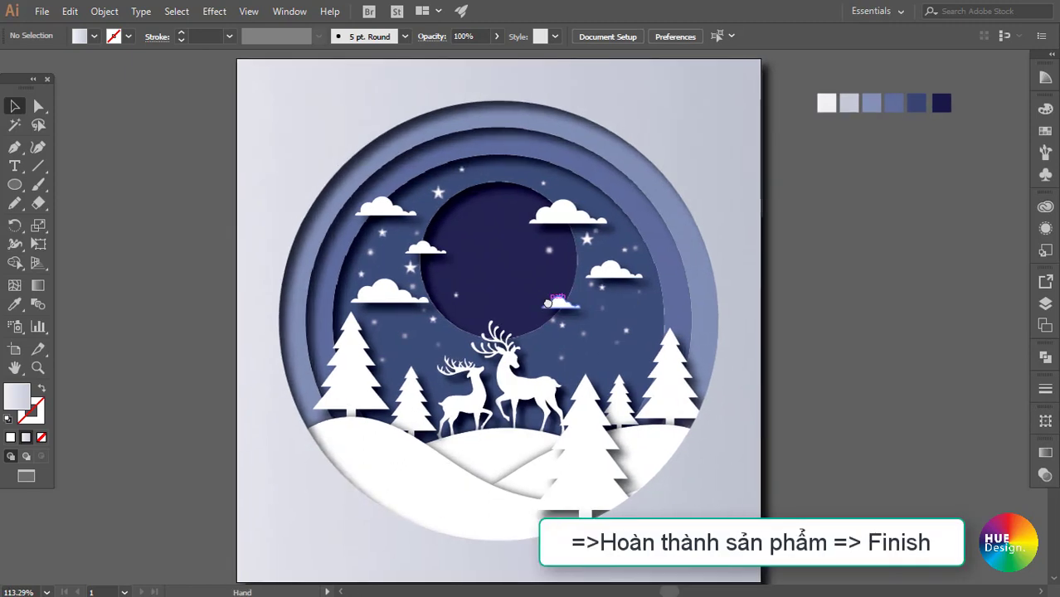